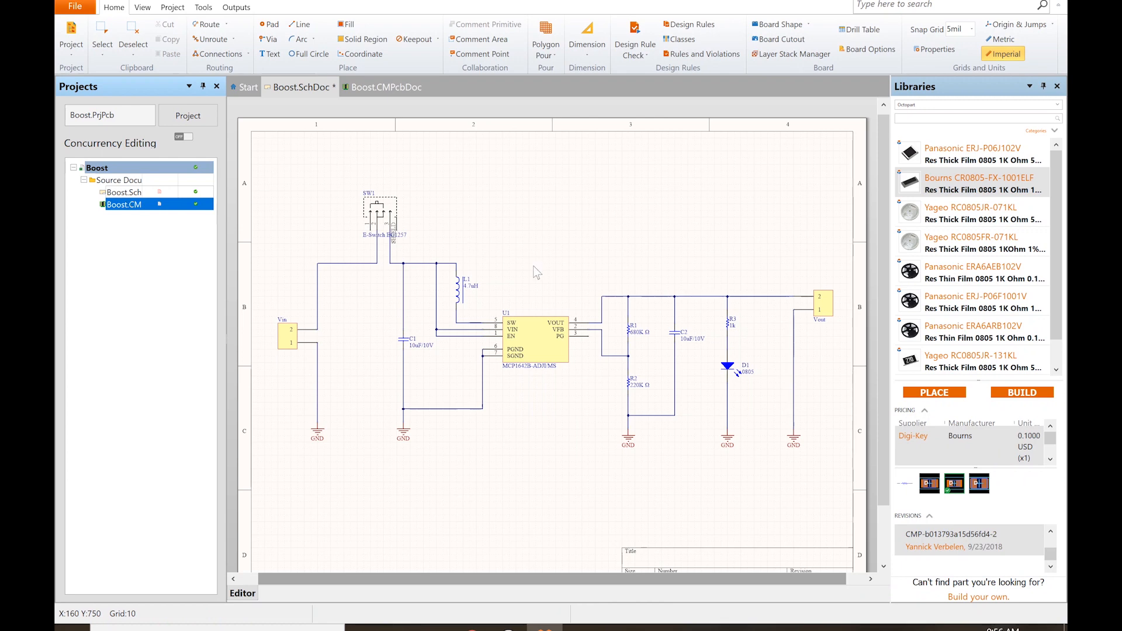
click(127, 193)
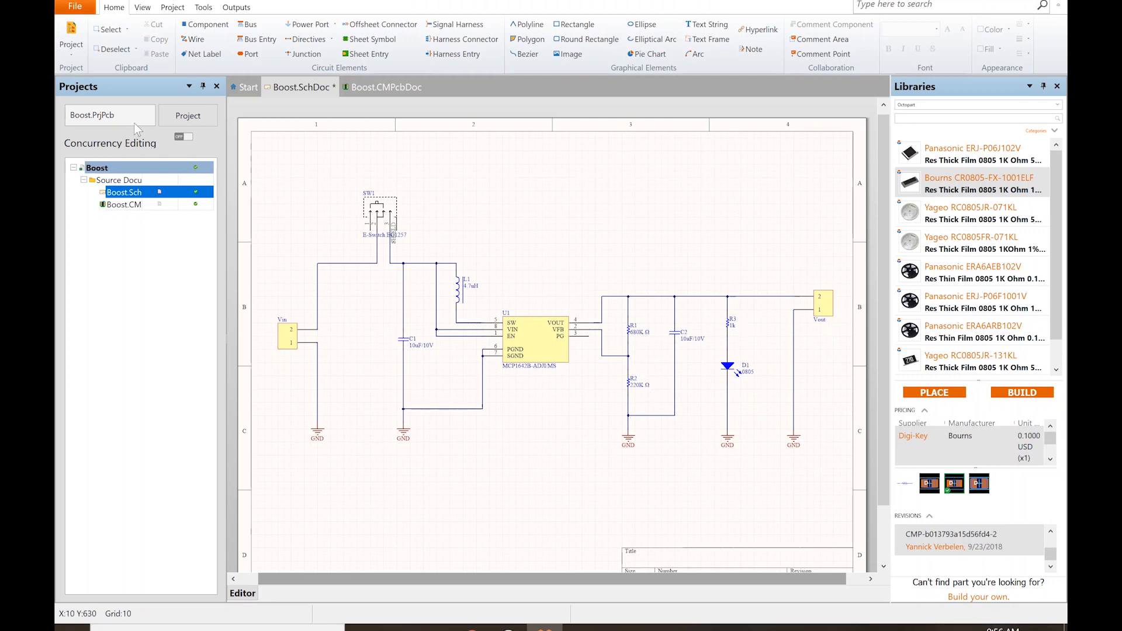
click(65, 49)
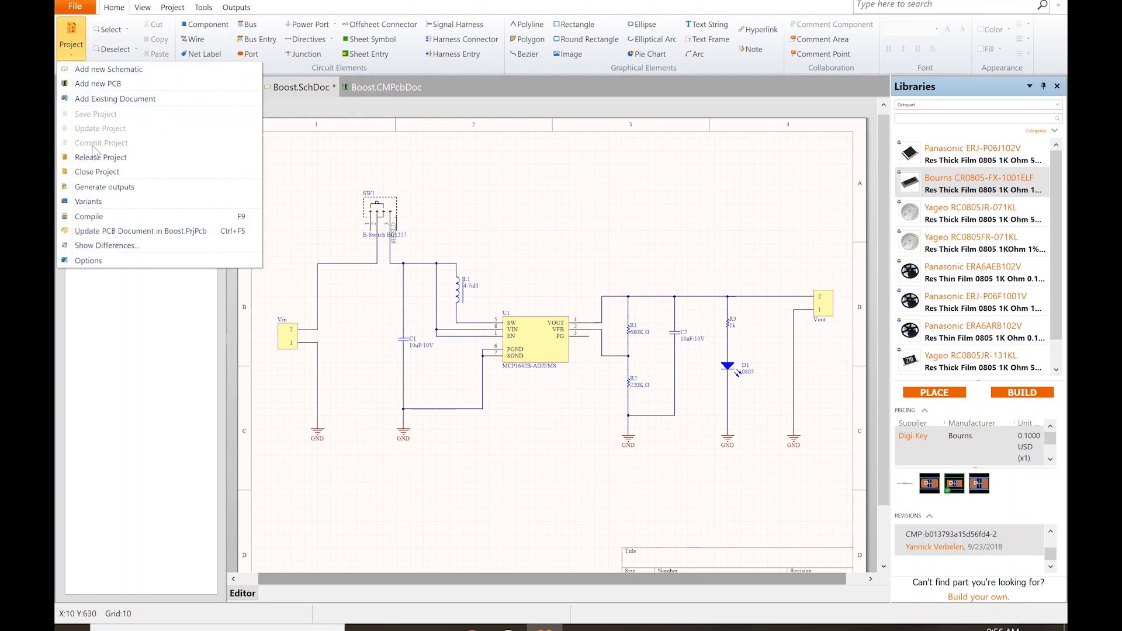
click(74, 49)
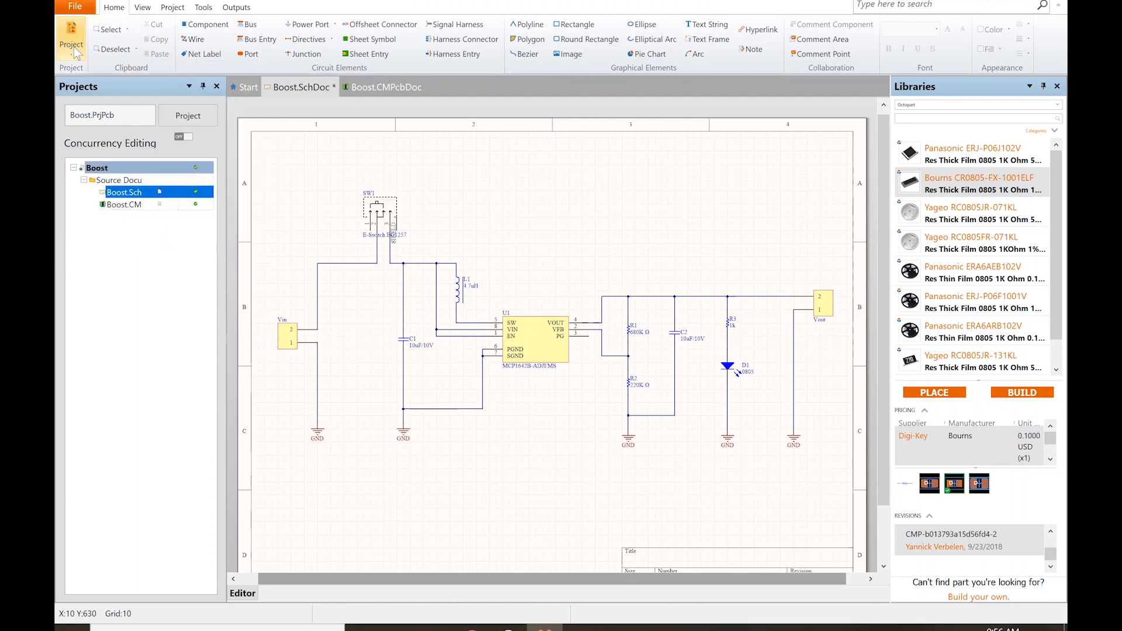
Open the Boost PCB document and import the changes from Boost.PrjPcb
click(126, 208)
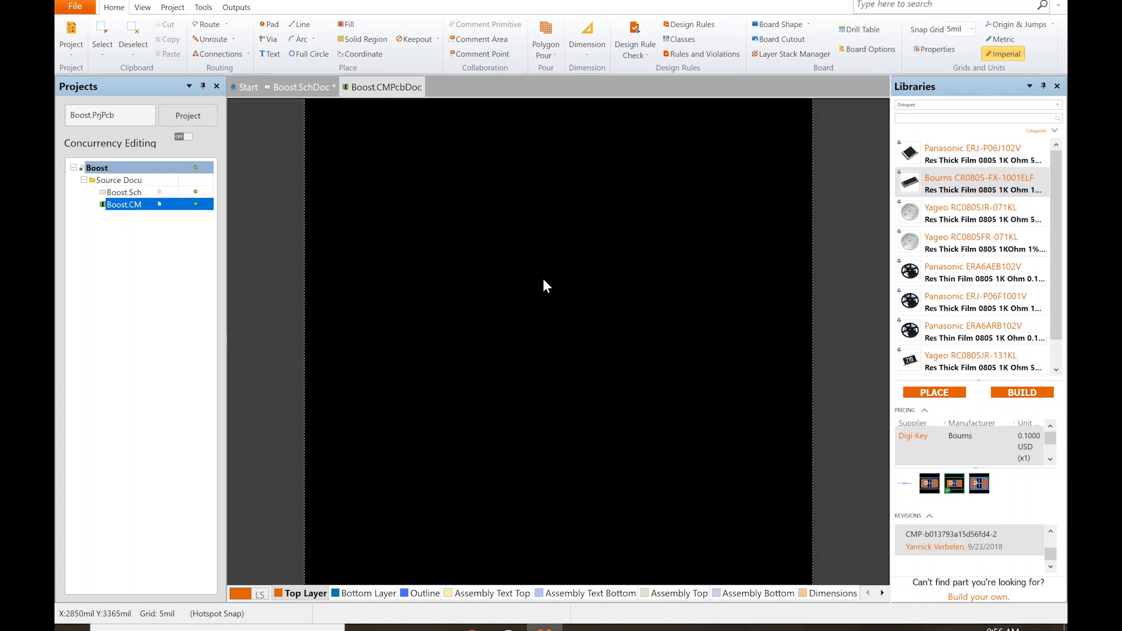
click(73, 50)
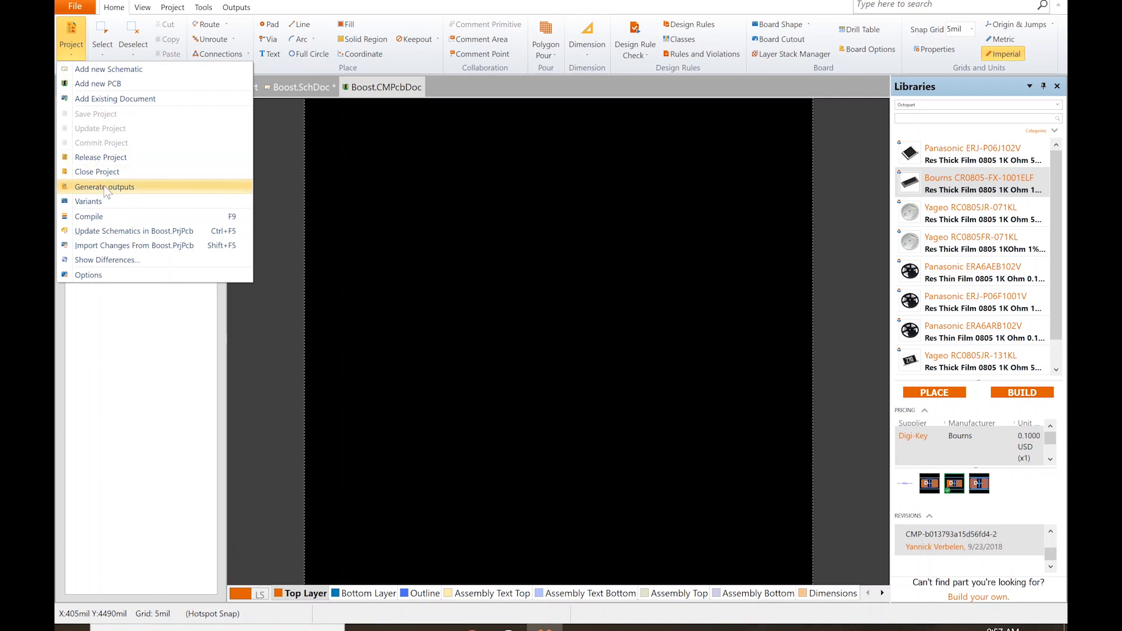
click(133, 246)
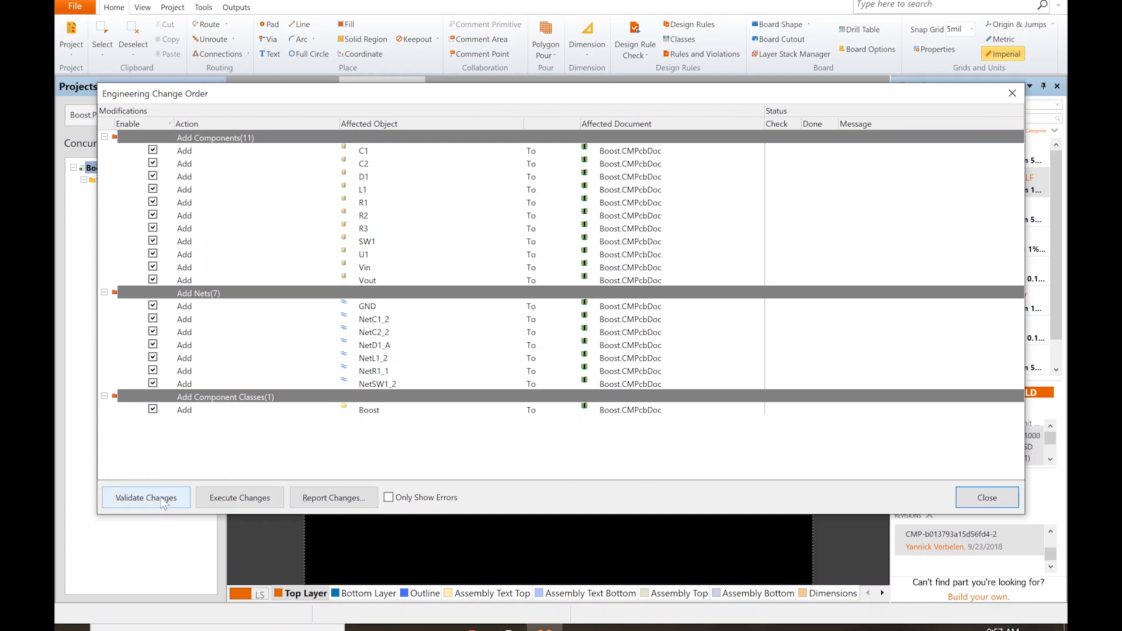
Validate and execute all the component, net and component class additions in the engineering change order, and close it
click(161, 498)
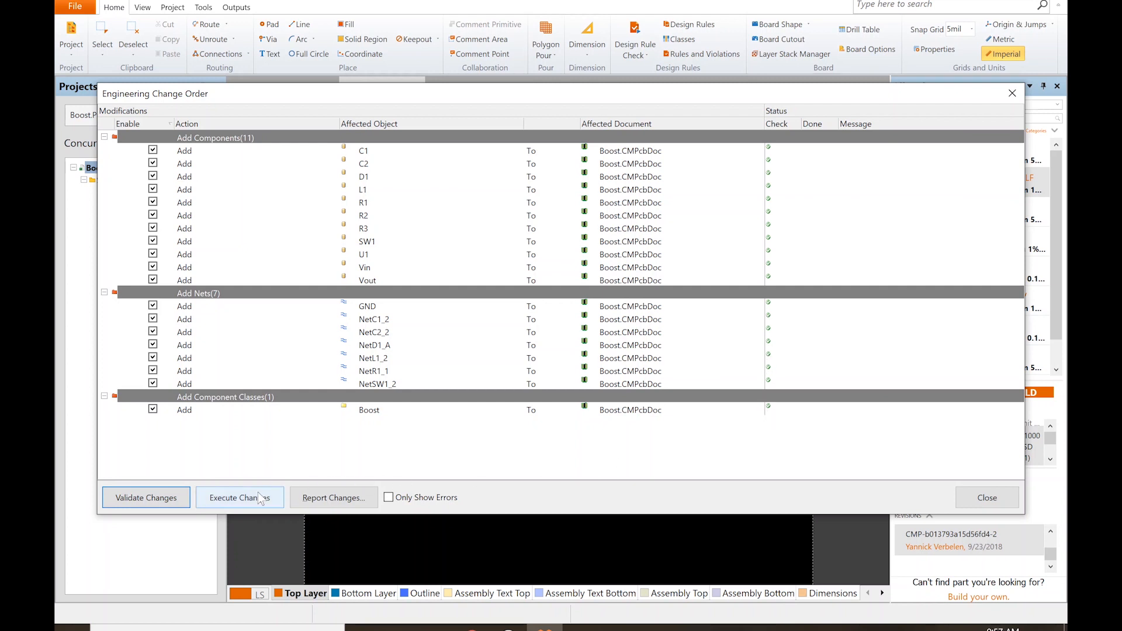
click(233, 498)
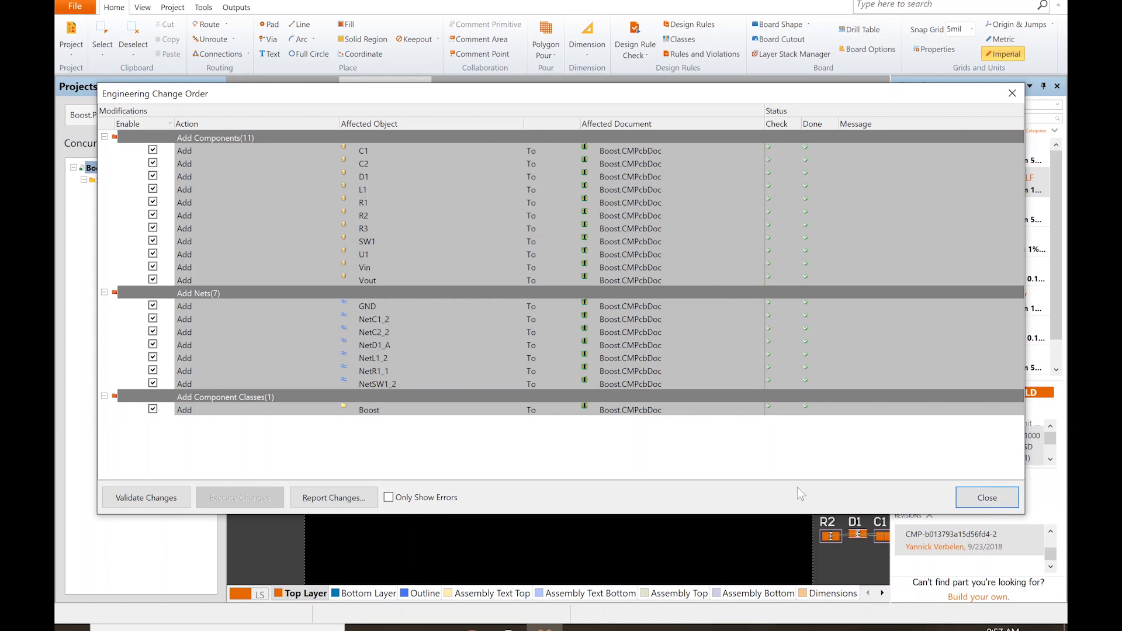
click(987, 498)
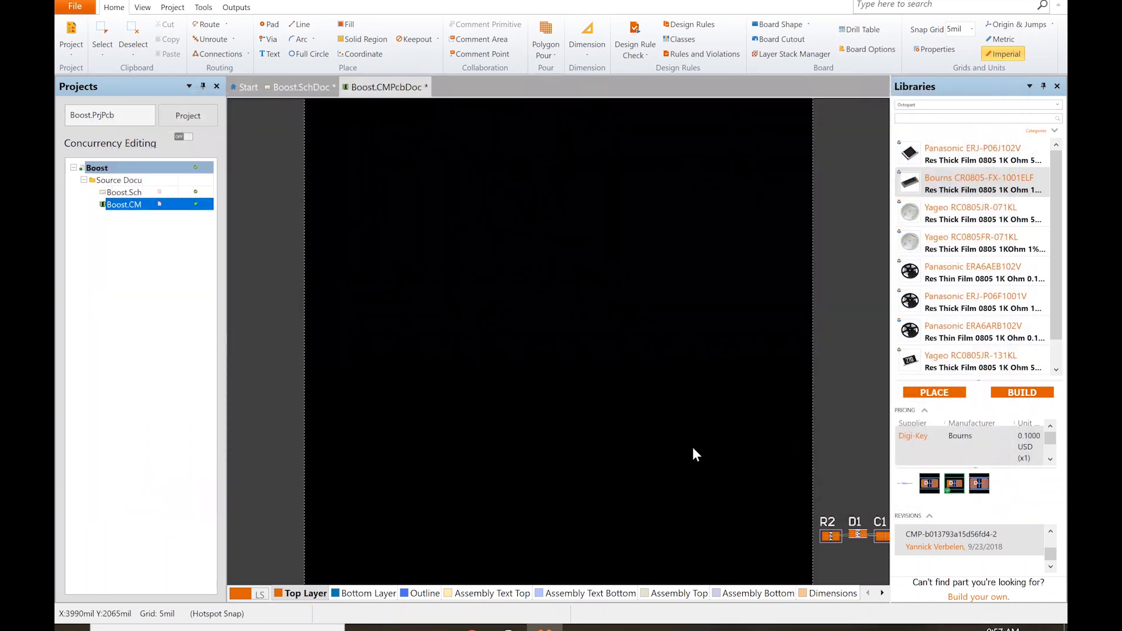
Examine the imported component footprints and their connection lines beside the board outline
scroll(715, 468, right, 13)
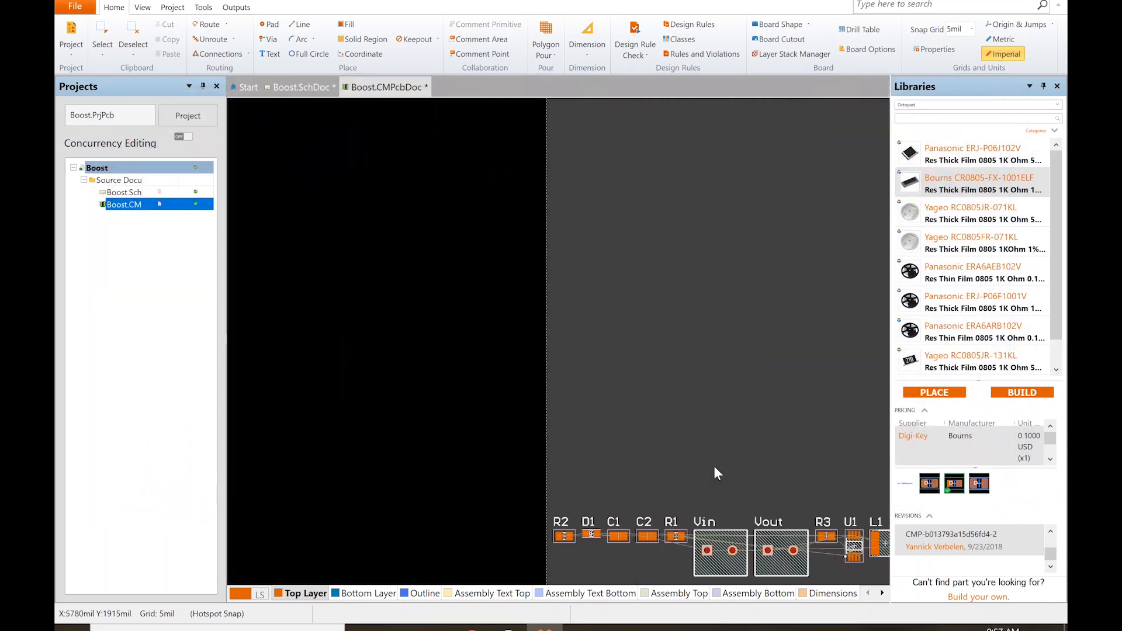
scroll(715, 468, down, 2)
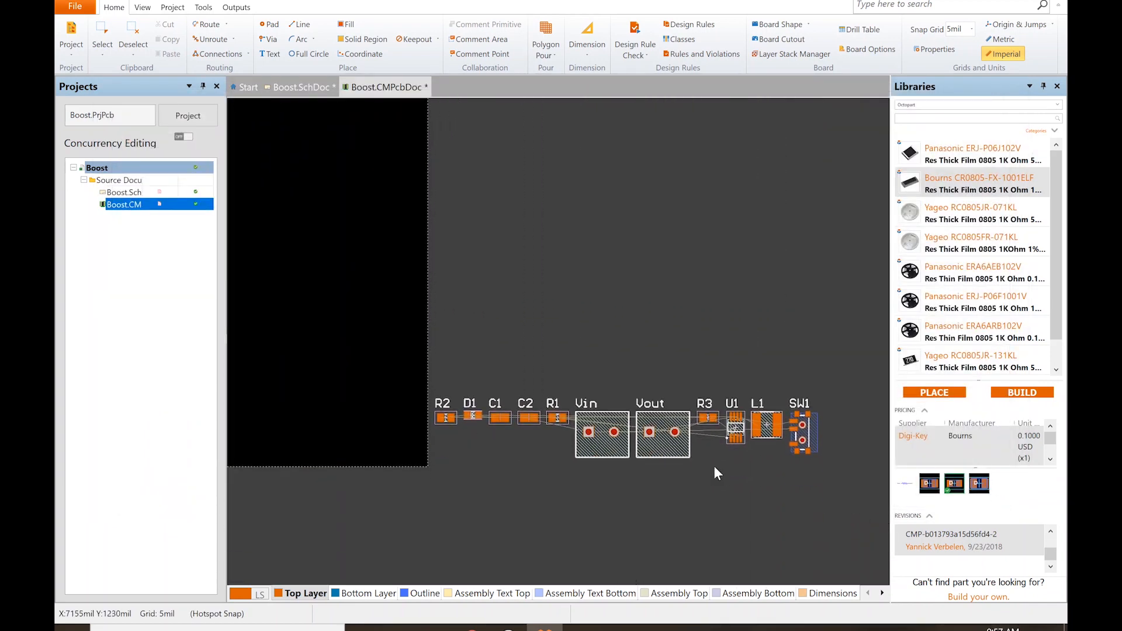
scroll(670, 387, up, 3)
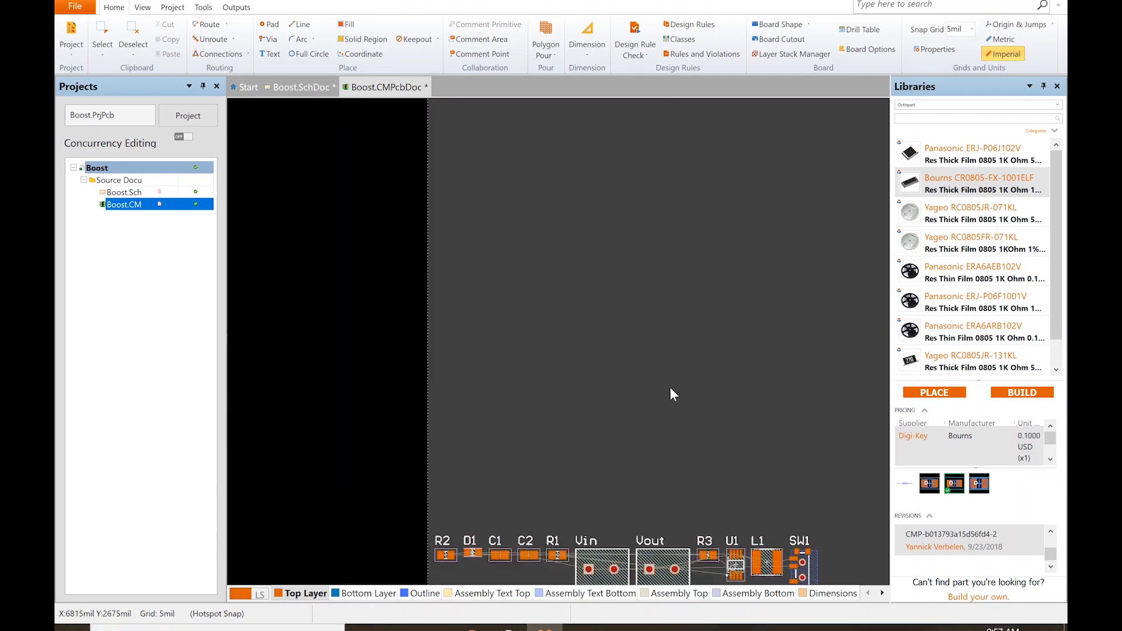
scroll(670, 387, down, 3)
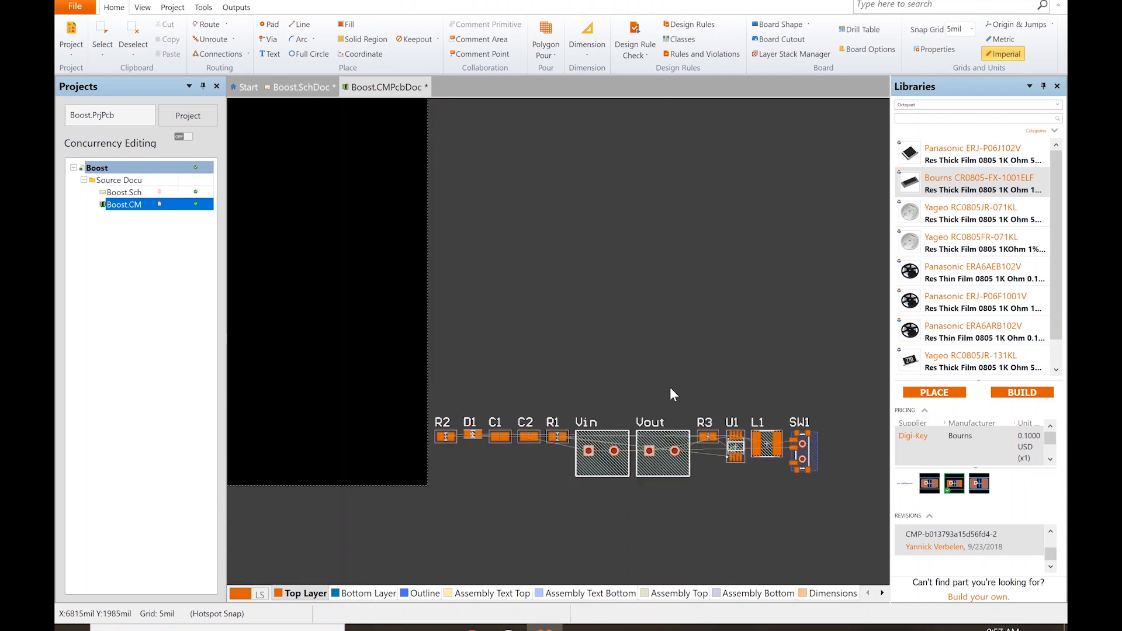
shift+scroll(670, 387, left, 2)
shift+scroll(670, 387, right, 1)
shift+scroll(670, 387, left, 1)
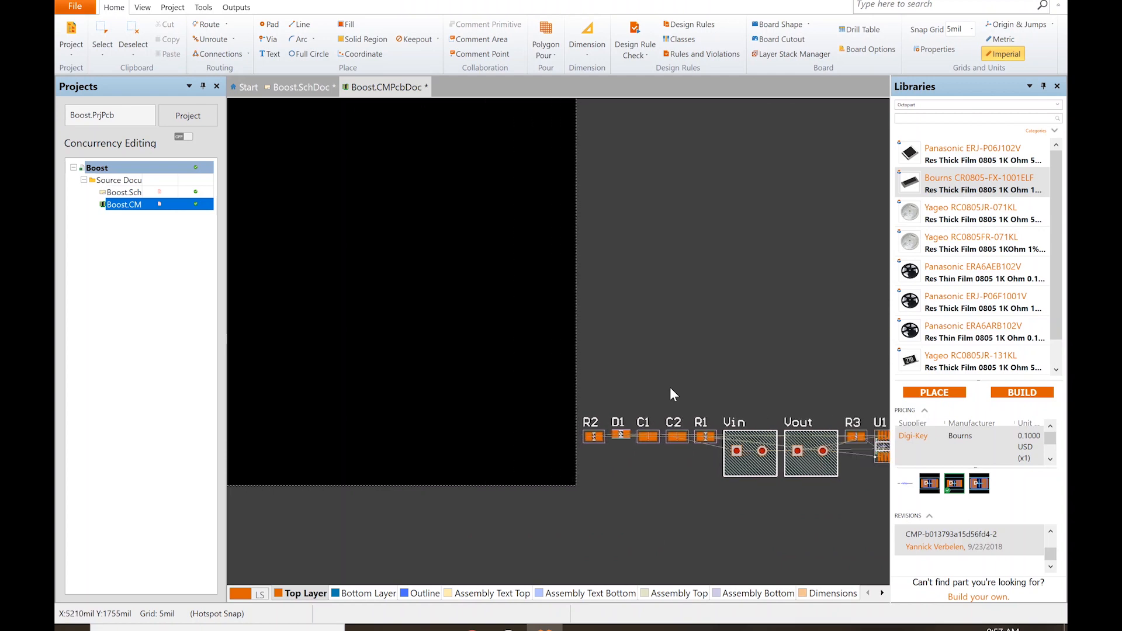
shift+scroll(670, 387, right, 2)
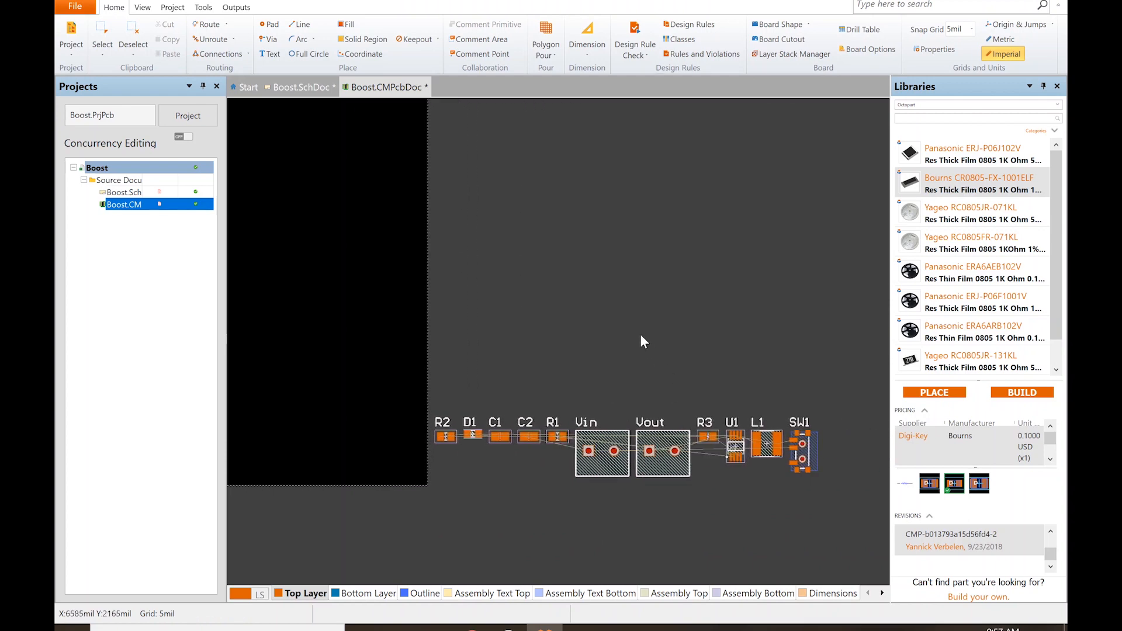
ctrl+scroll(640, 333, up, 2)
ctrl+scroll(640, 333, down, 1)
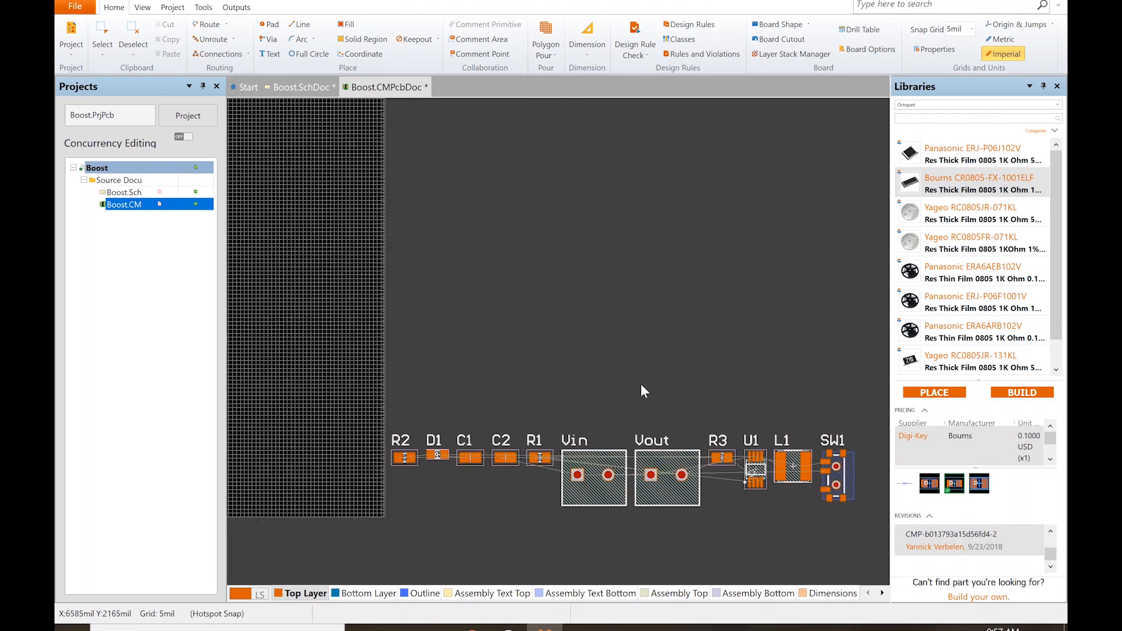
ctrl+scroll(599, 485, down, 2)
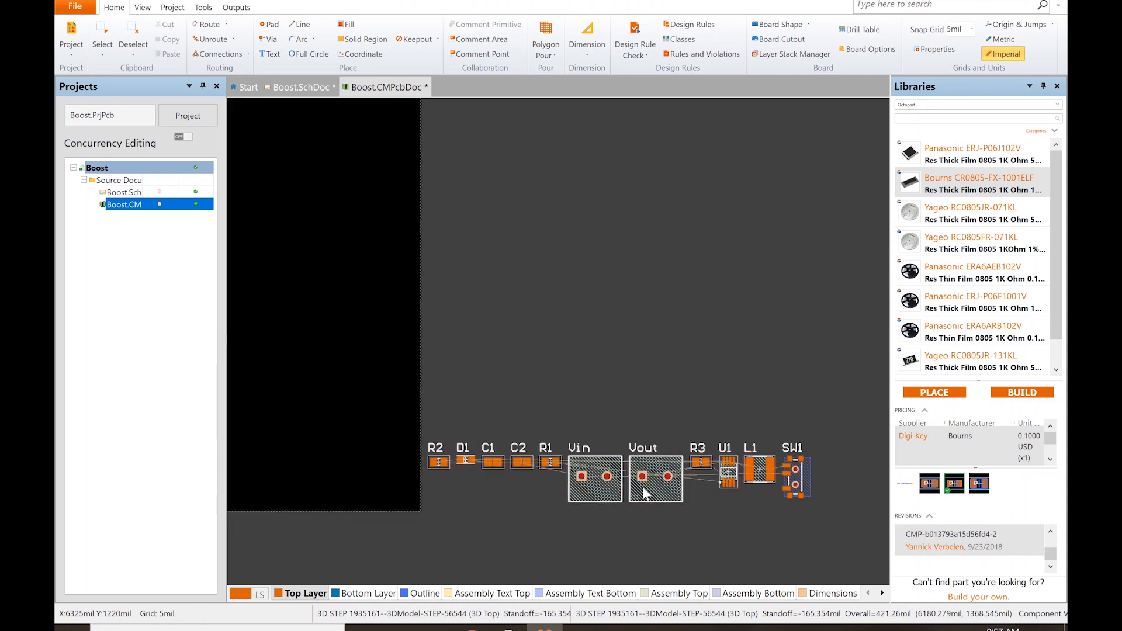
ctrl+scroll(653, 474, up, 1)
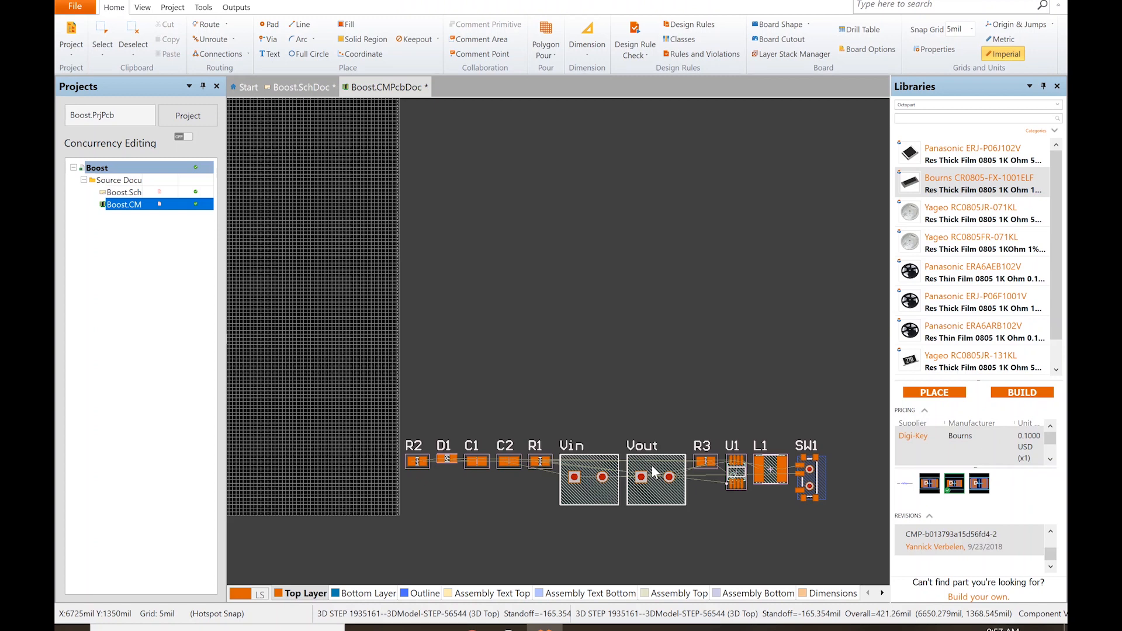
Inspect the board and imported components in 3D from a tilted angle and from straight above, and return to the 2D layout
key(3)
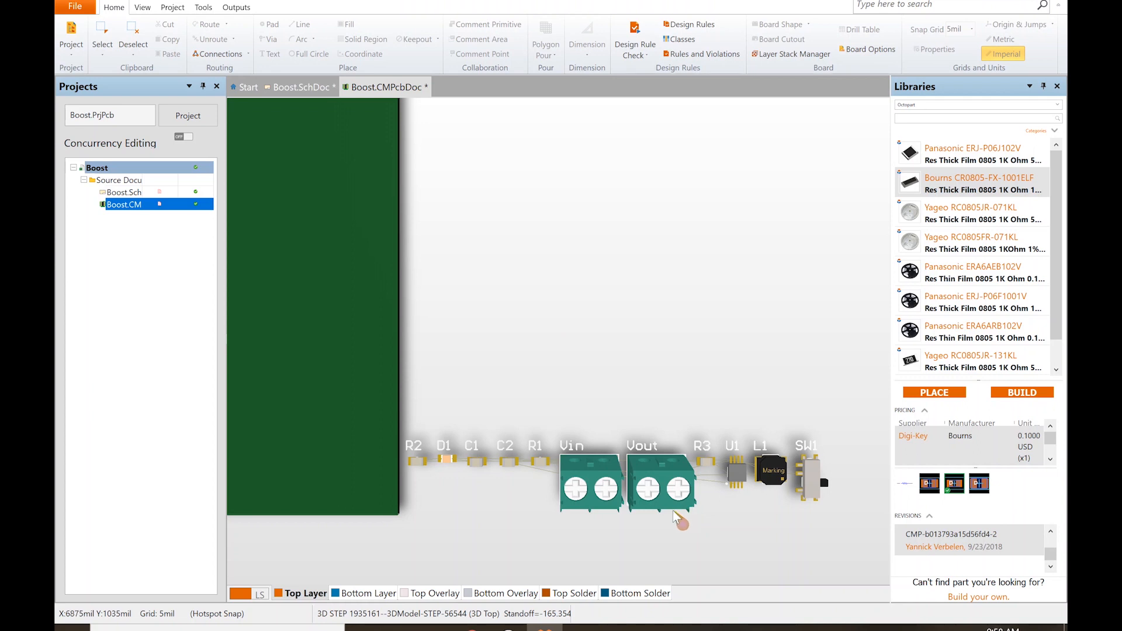
mouse_move(701, 507)
shift+right_down()
mouse_move(712, 371)
mouse_move(752, 316)
mouse_move(678, 308)
mouse_move(619, 349)
mouse_move(659, 388)
mouse_move(749, 343)
mouse_move(732, 300)
mouse_move(702, 314)
mouse_move(692, 346)
mouse_move(725, 467)
mouse_move(749, 483)
mouse_move(736, 333)
mouse_move(728, 453)
mouse_move(709, 522)
mouse_move(701, 516)
shift+right_up()
shift+right_drag(685, 405, 586, 209)
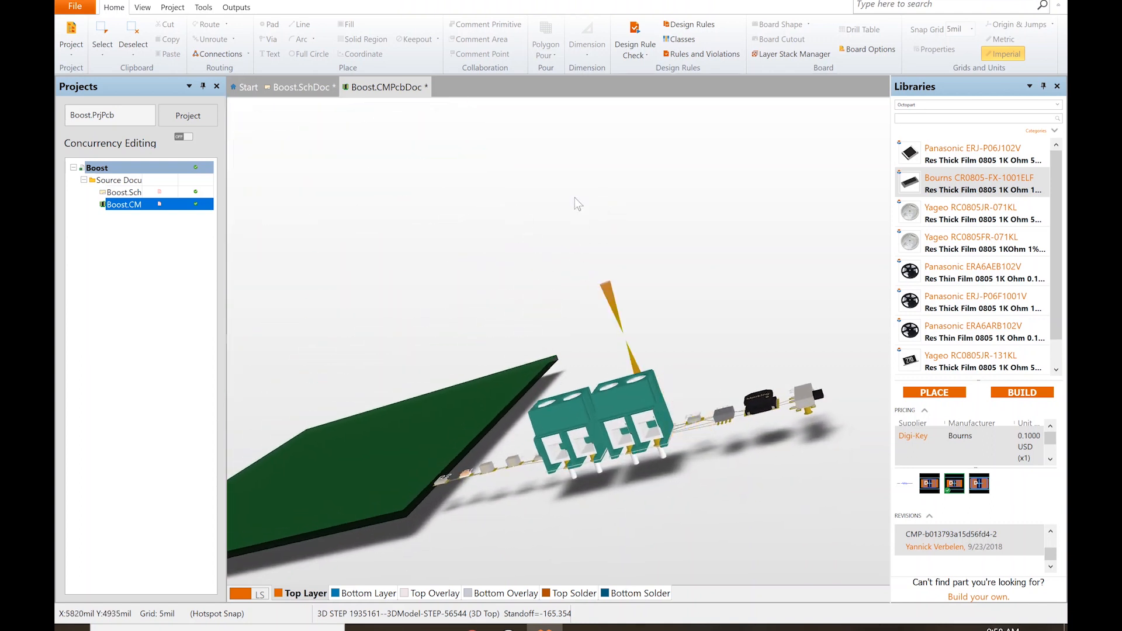
key(0)
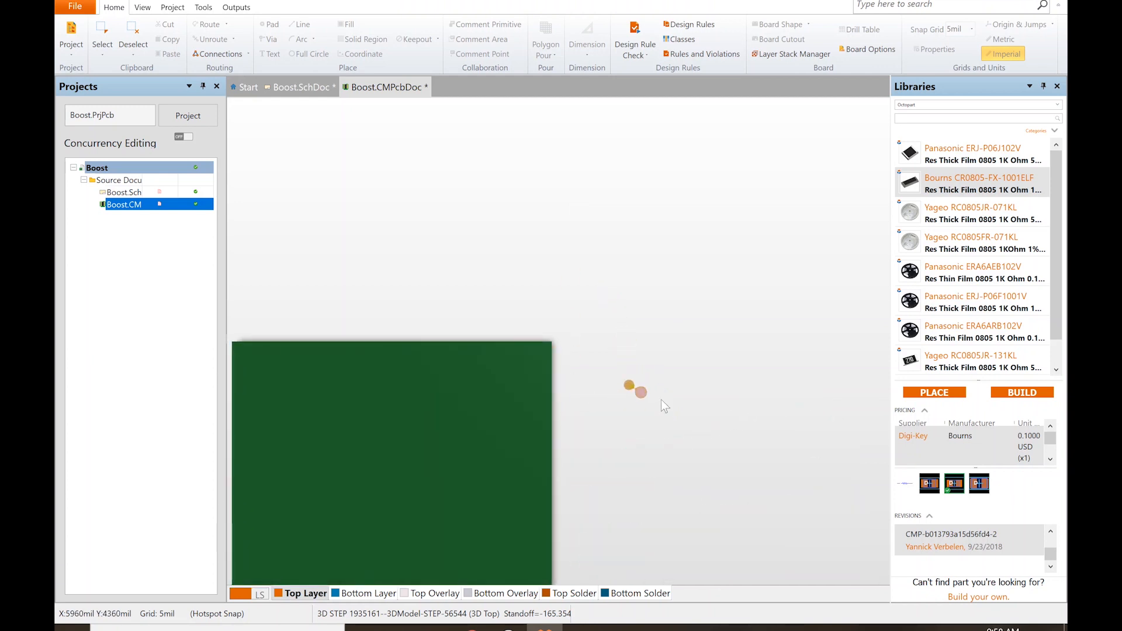
shift+scroll(571, 471, down, 4)
shift+scroll(572, 471, up, 5)
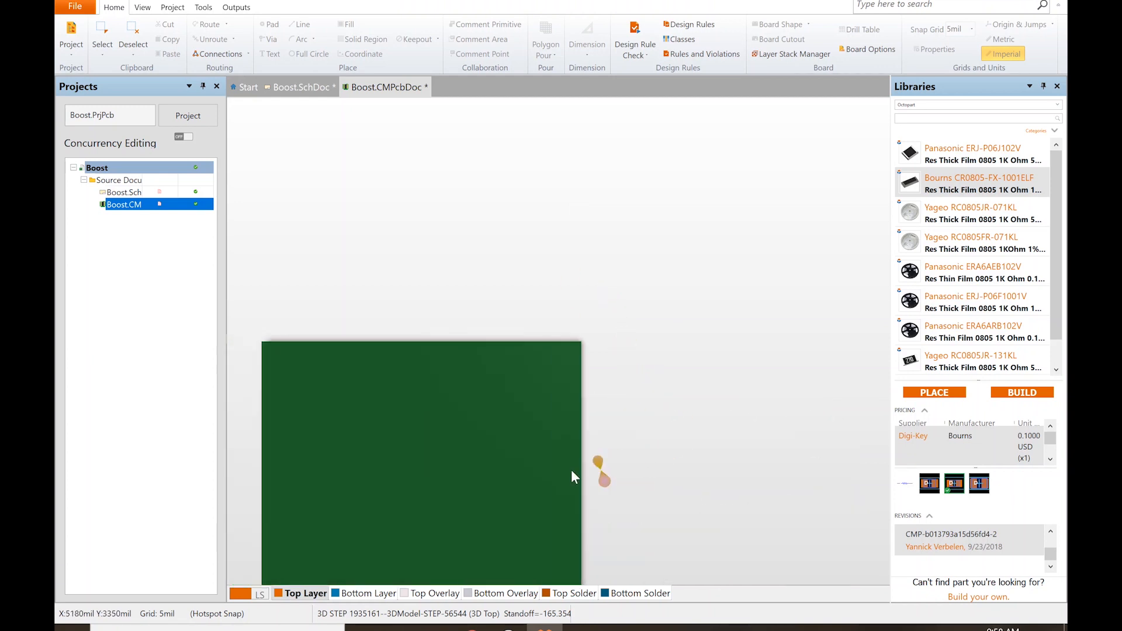
scroll(572, 471, down, 5)
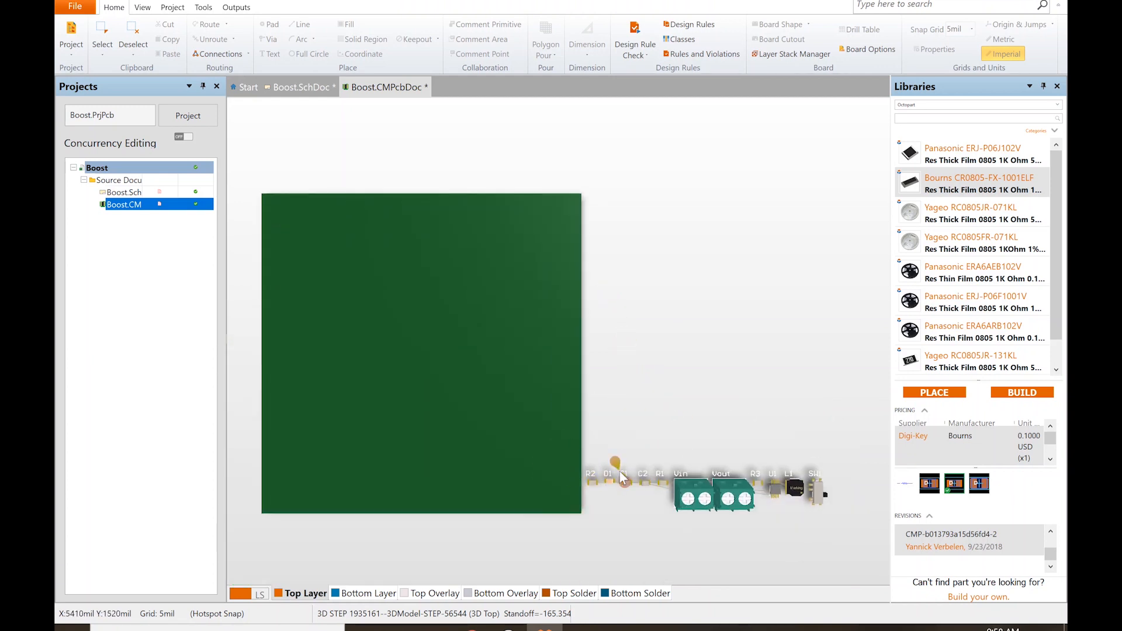
ctrl+scroll(687, 472, up, 3)
ctrl+scroll(687, 477, down, 1)
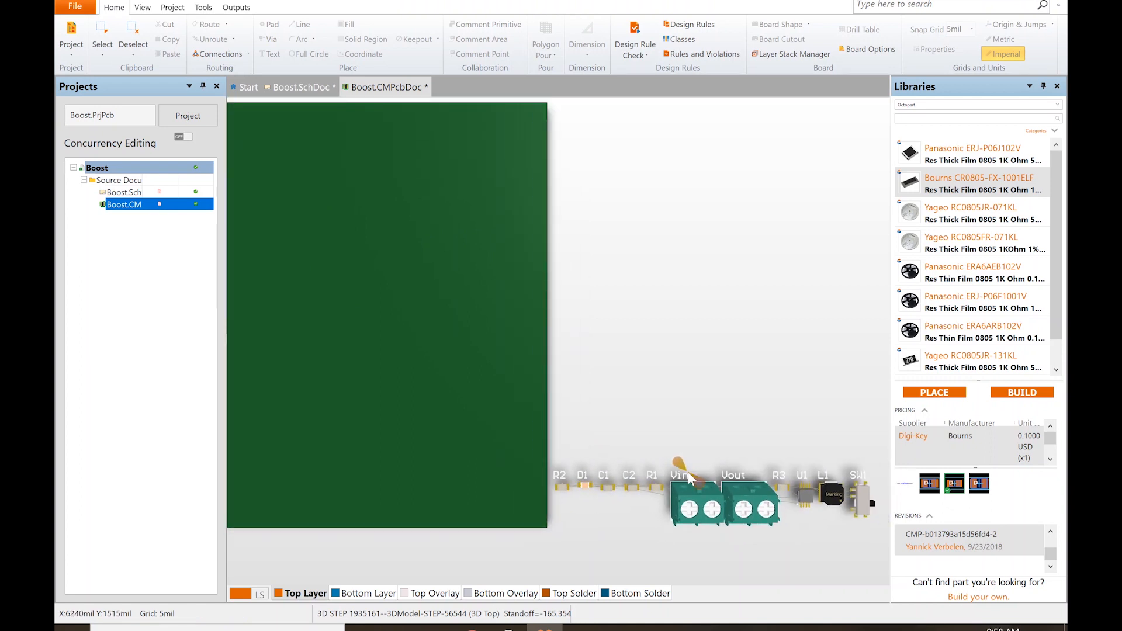
key(2)
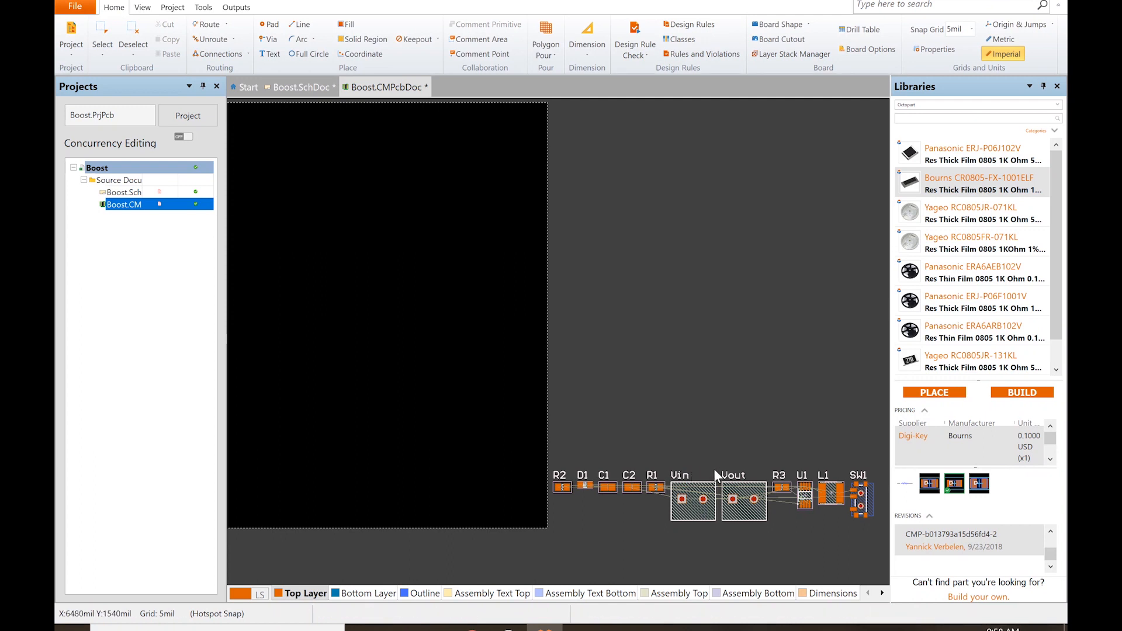
Examine the Vin and Vout terminal block footprints closely, view them tilted in 3D, and switch back to 2D
scroll(725, 432, down, 3)
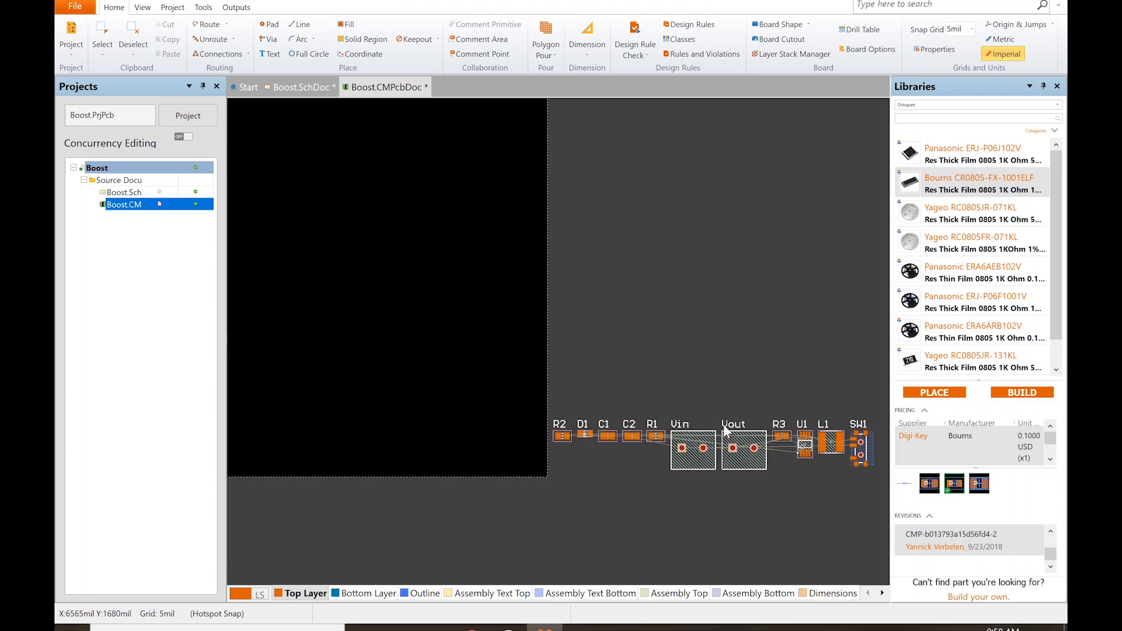
shift+scroll(726, 431, down, 3)
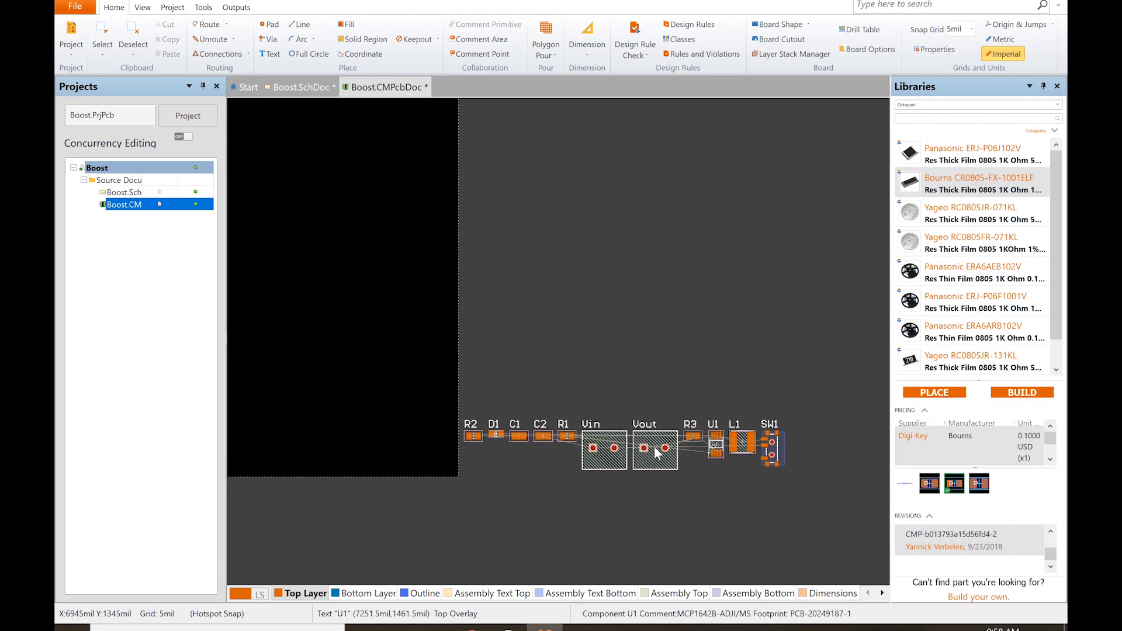
scroll(622, 475, up, 3)
scroll(622, 475, down, 2)
ctrl+scroll(618, 468, up, 3)
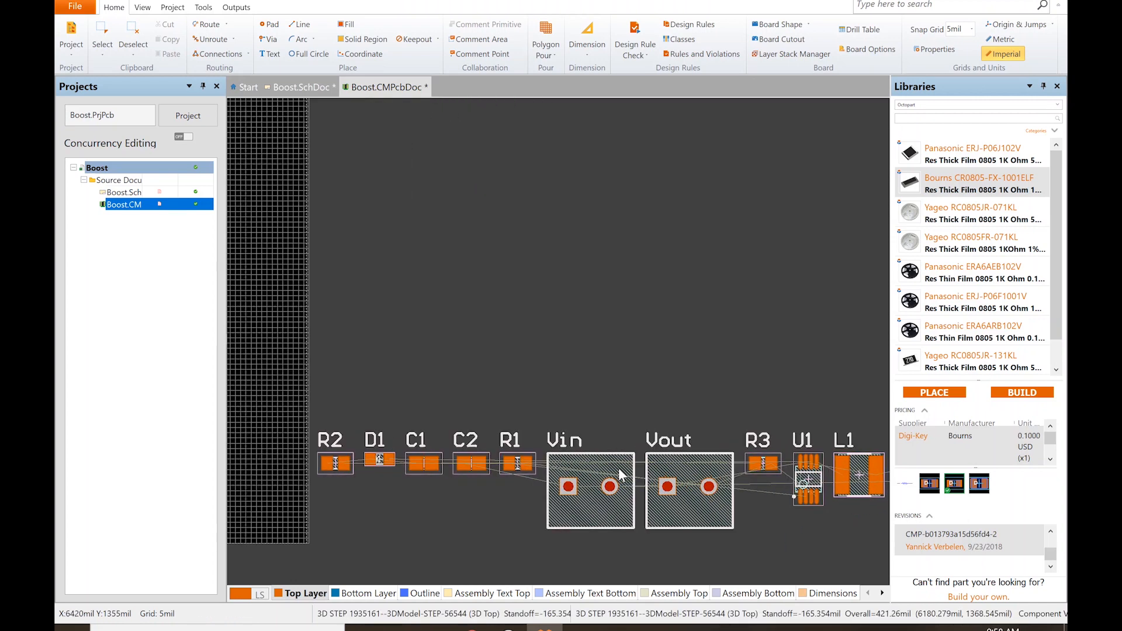
ctrl+scroll(620, 473, down, 1)
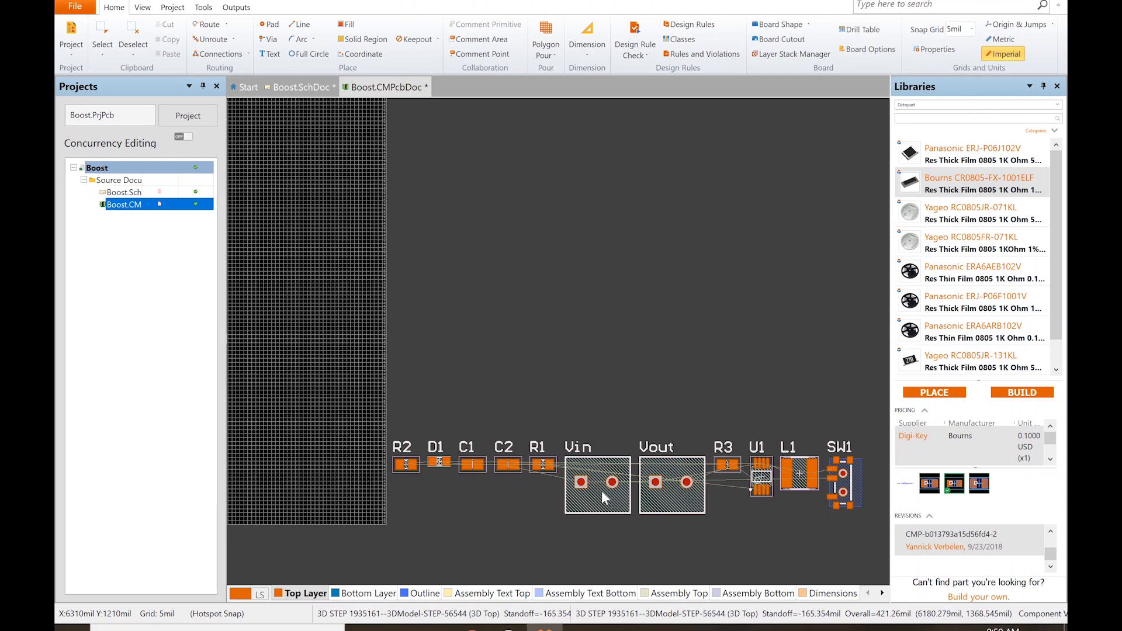
key(3)
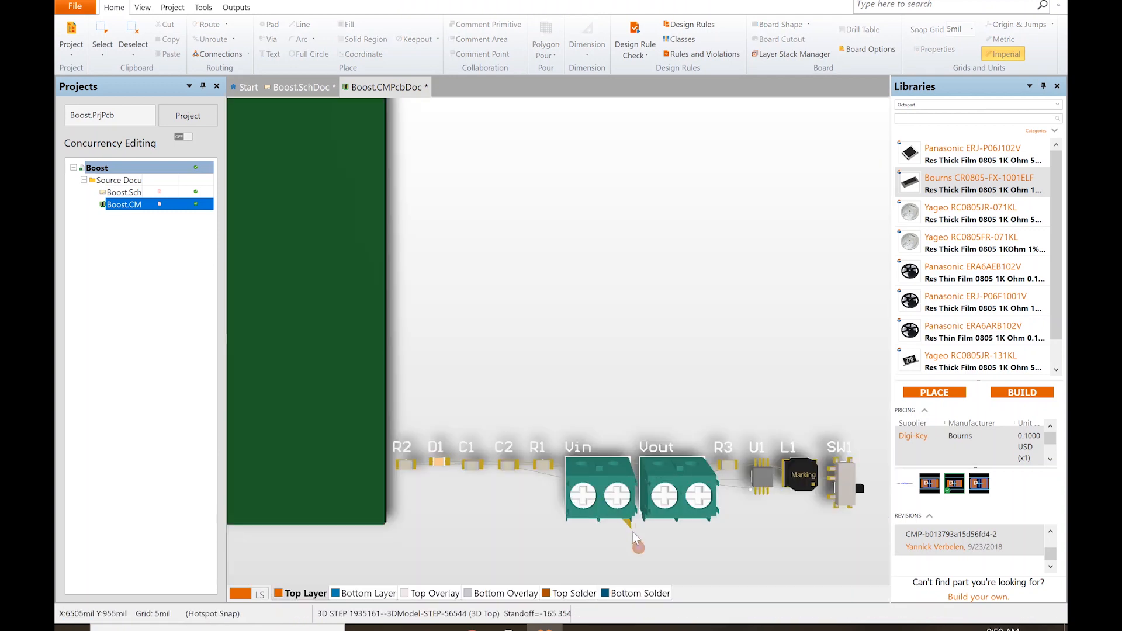
shift+right_drag(636, 541, 649, 327)
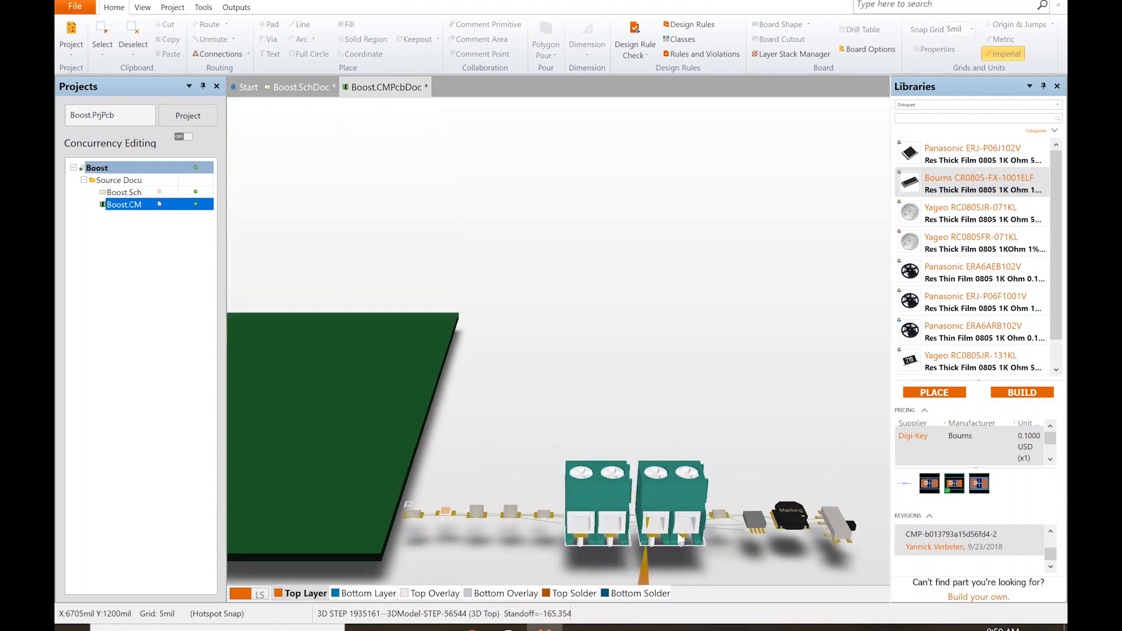
key(2)
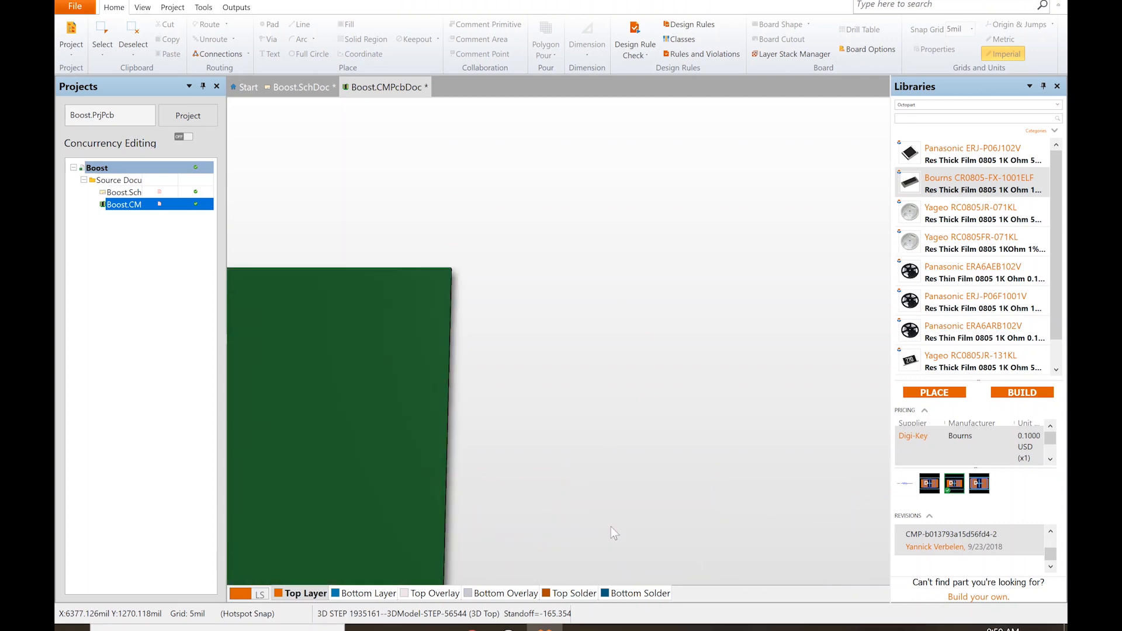
Move the Vout terminal block out of the component row to the free area just above Vin
scroll(620, 474, down, 1)
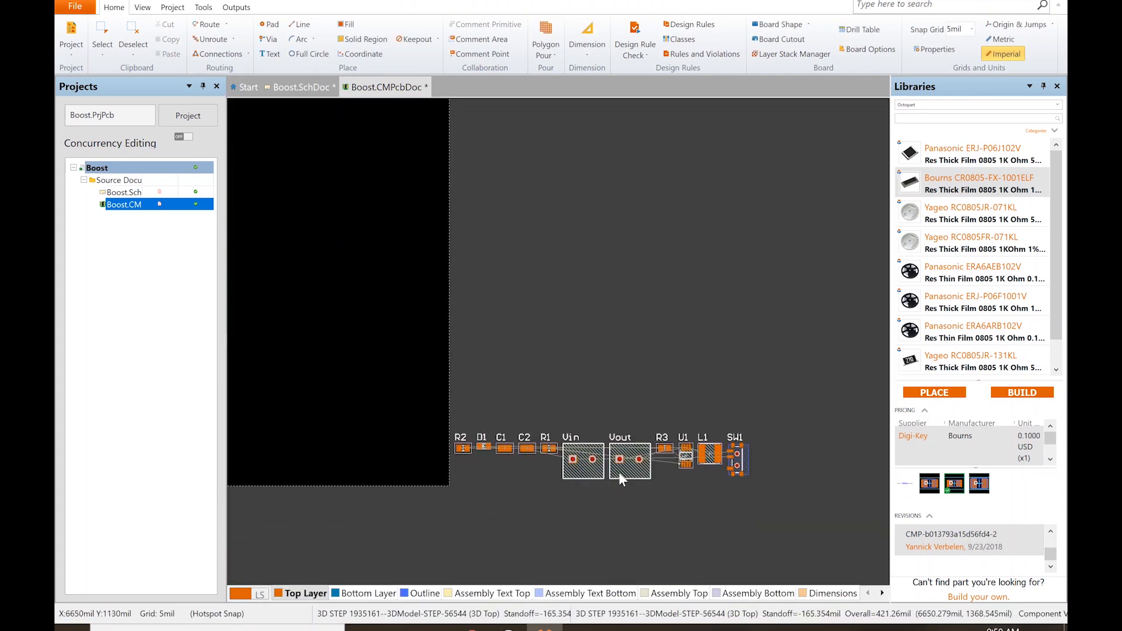
ctrl+scroll(619, 474, up, 2)
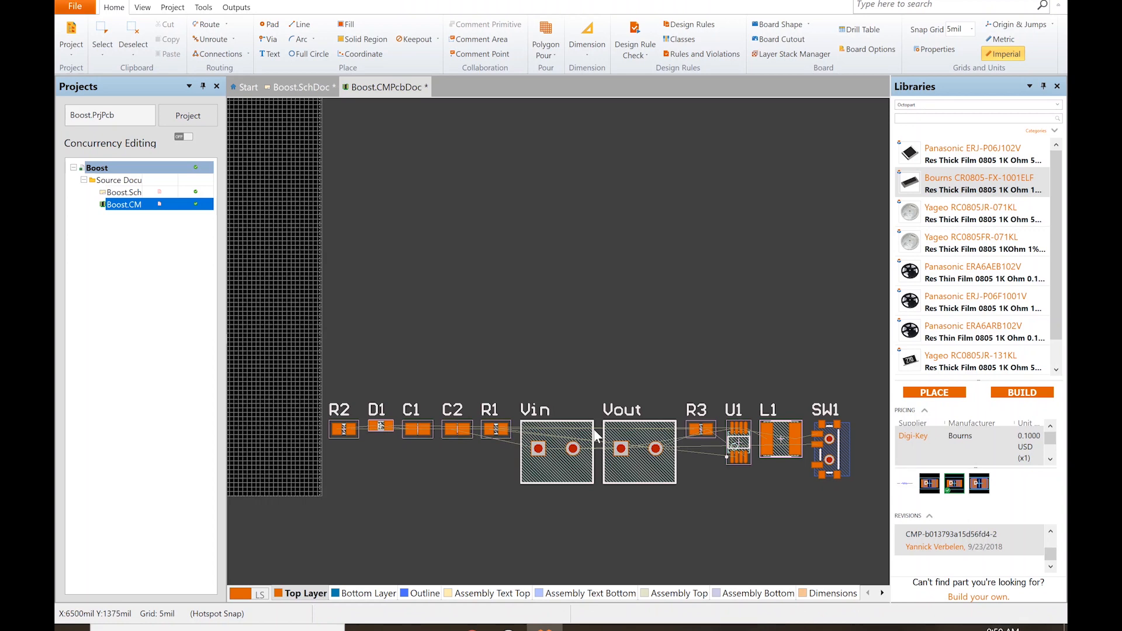
ctrl+scroll(595, 436, down, 1)
mouse_move(633, 435)
mouse_down()
mouse_move(562, 303)
mouse_move(495, 257)
mouse_move(547, 332)
mouse_move(493, 240)
mouse_move(506, 243)
mouse_up()
click(553, 341)
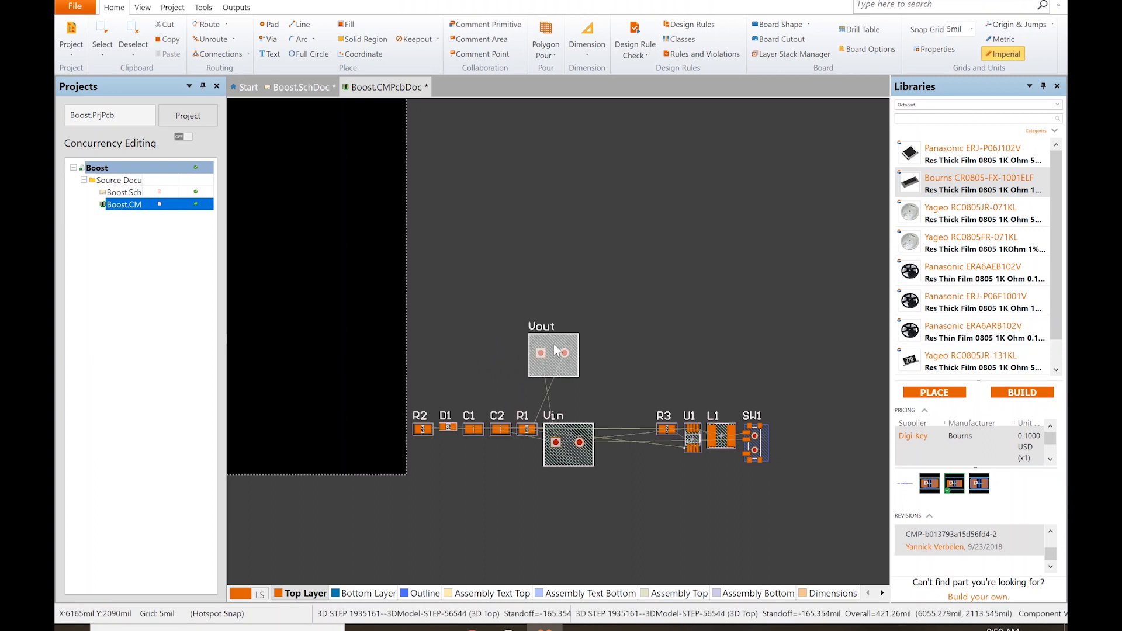
Rotate the Vout terminal block in quarter turns and reposition it in the free area above the component row
key(space)
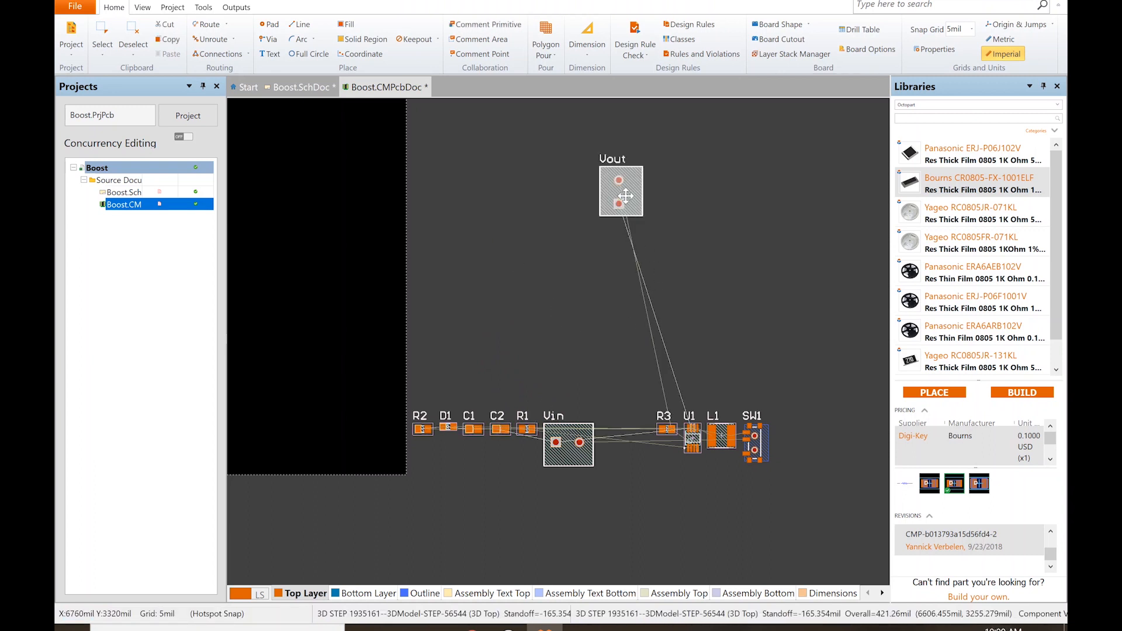
key(space)
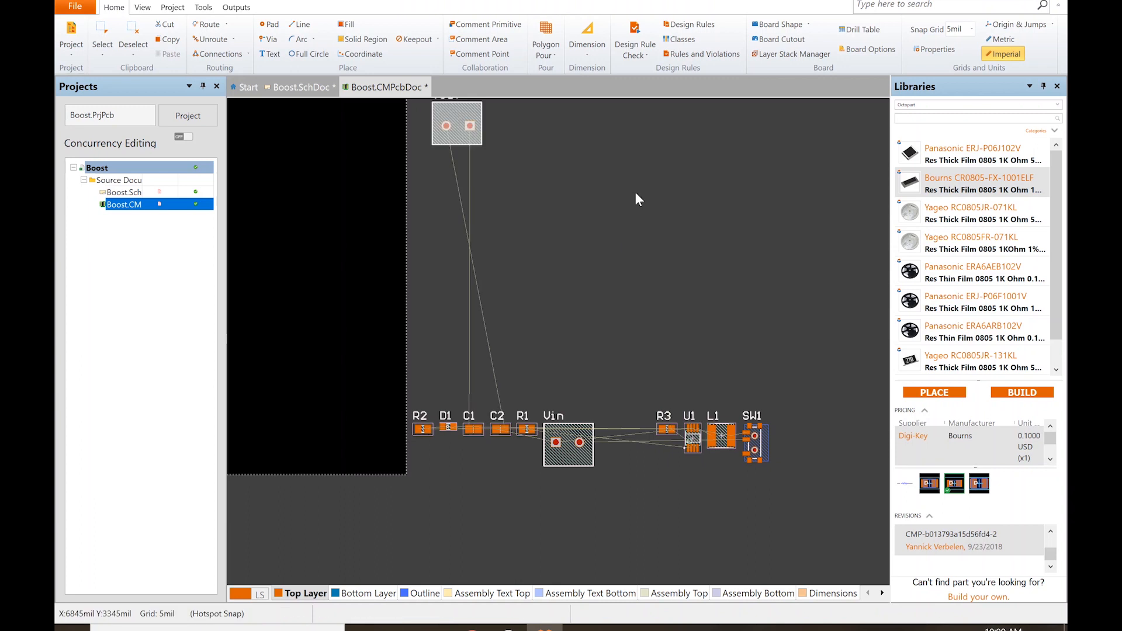
drag(475, 161, 585, 306)
drag(570, 327, 589, 331)
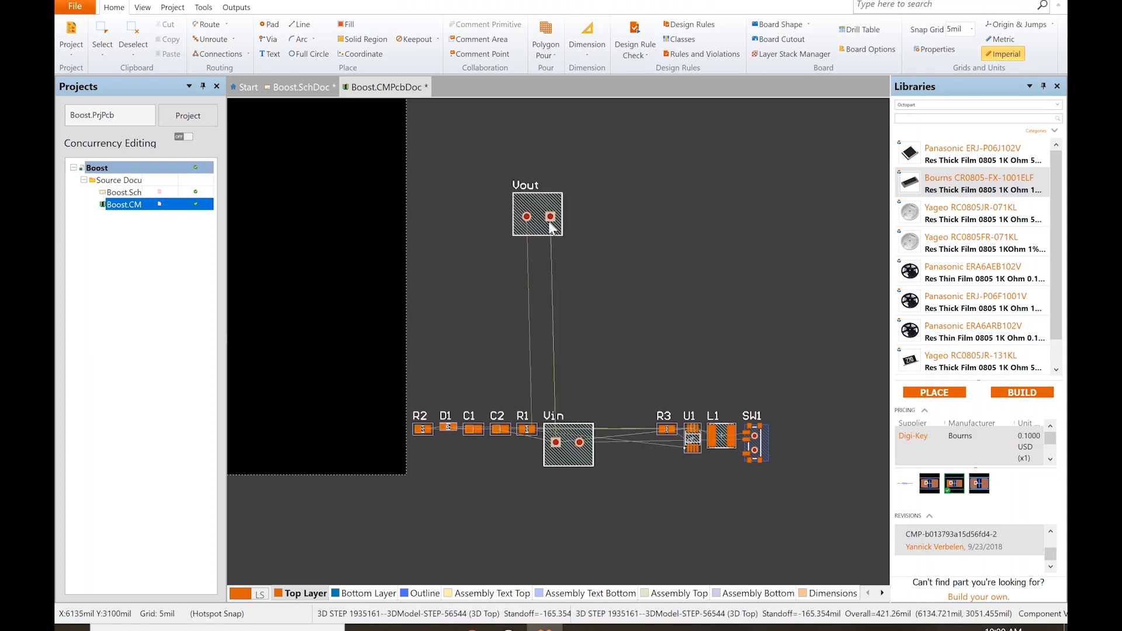
drag(541, 217, 539, 255)
key(space)
key(space)
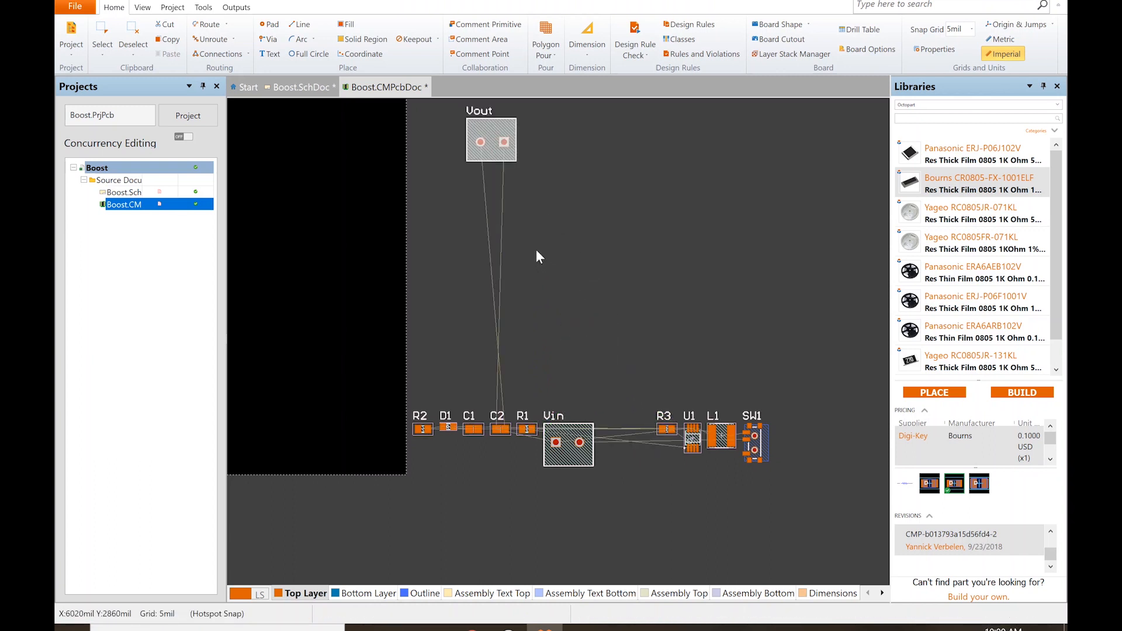
Step back and forth through the Vout rotations, and place Vout upright in the board's lower-right corner
key(ctrl+z)
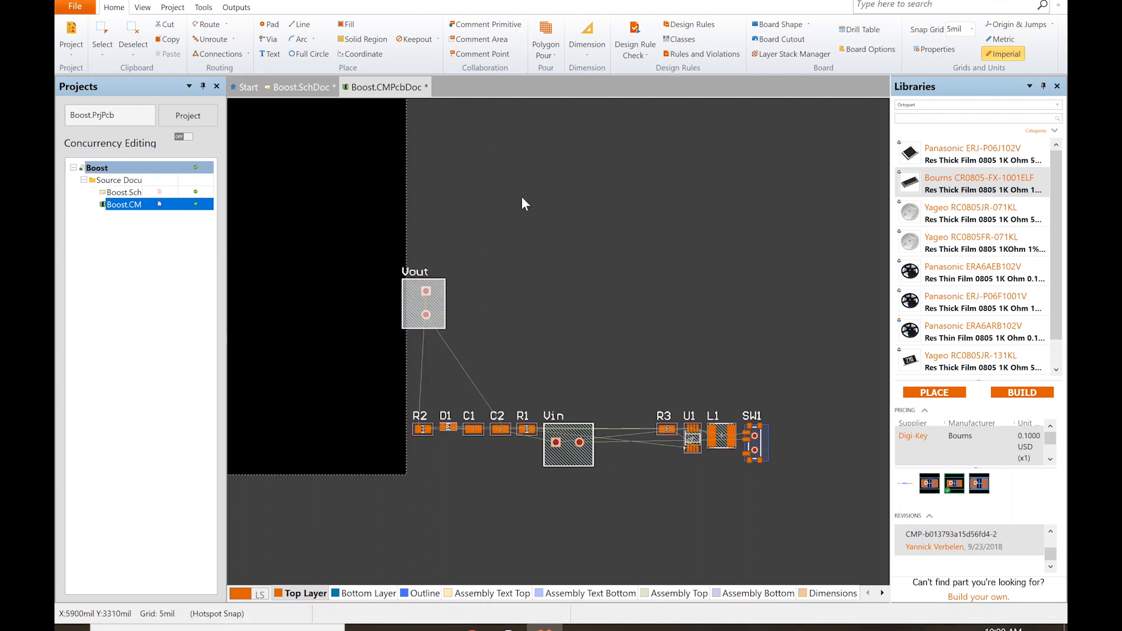
key(ctrl+z)
key(ctrl+y)
key(ctrl+y)
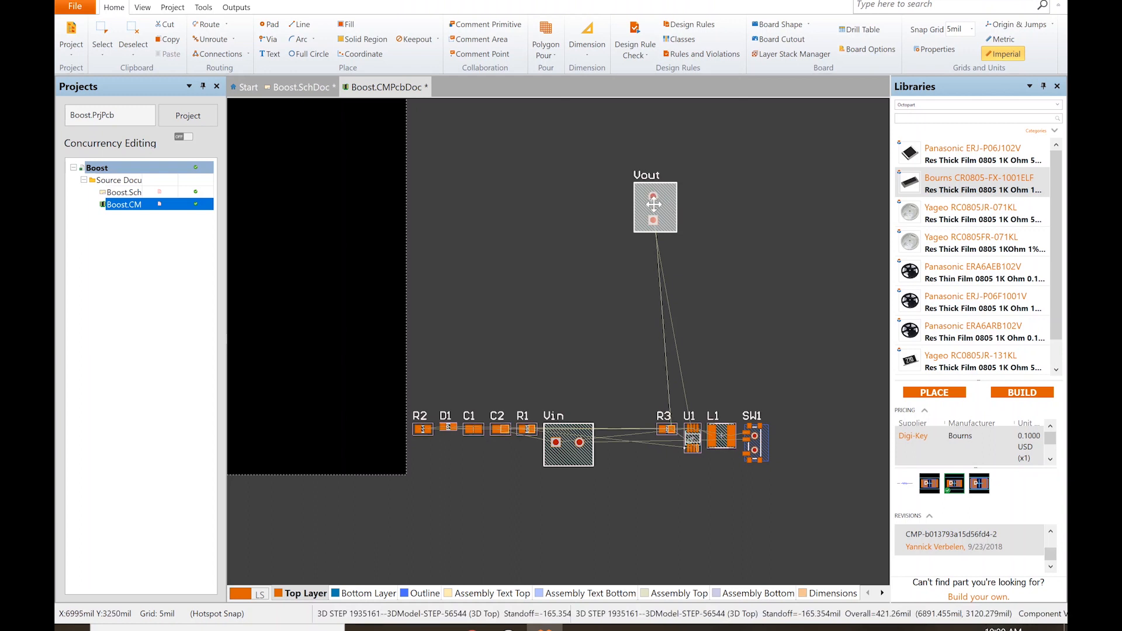
drag(656, 201, 268, 461)
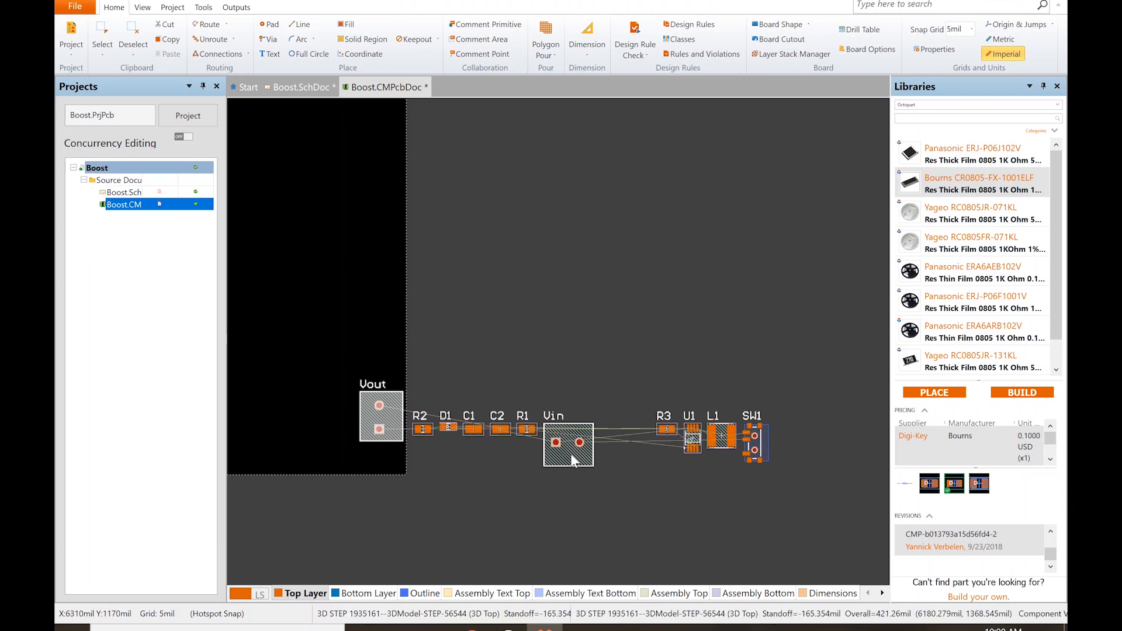
Take the Vin terminal block out of the component row, rotate it upright, and place it on the board level with Vout, to its left
shift+scroll(570, 454, left, 2)
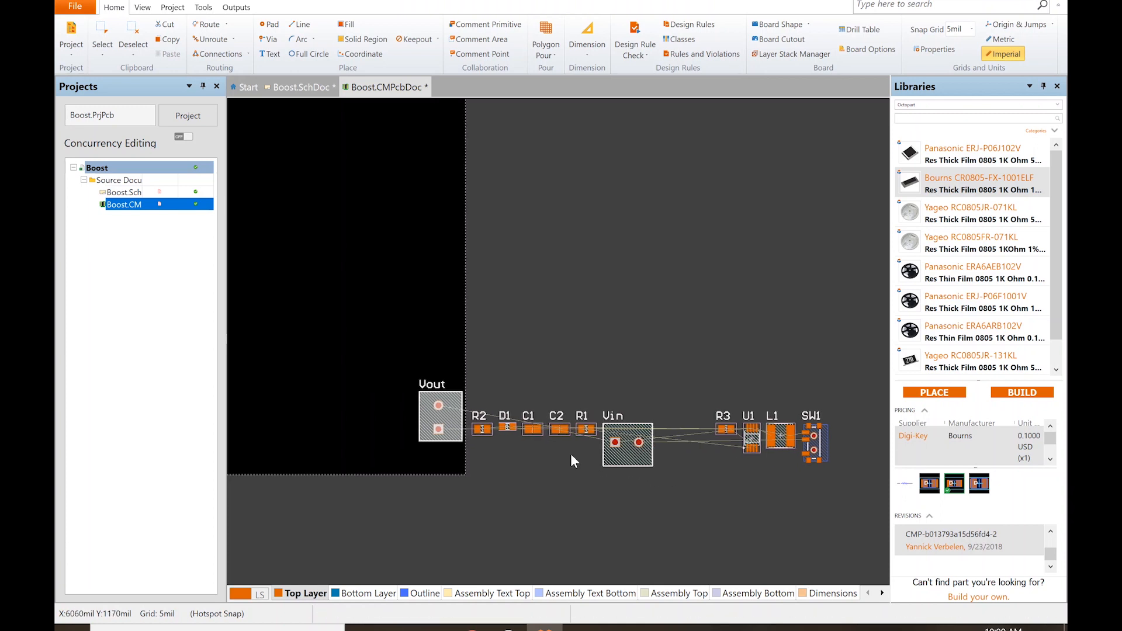
scroll(570, 454, up, 1)
scroll(573, 459, down, 1)
ctrl+scroll(572, 459, up, 1)
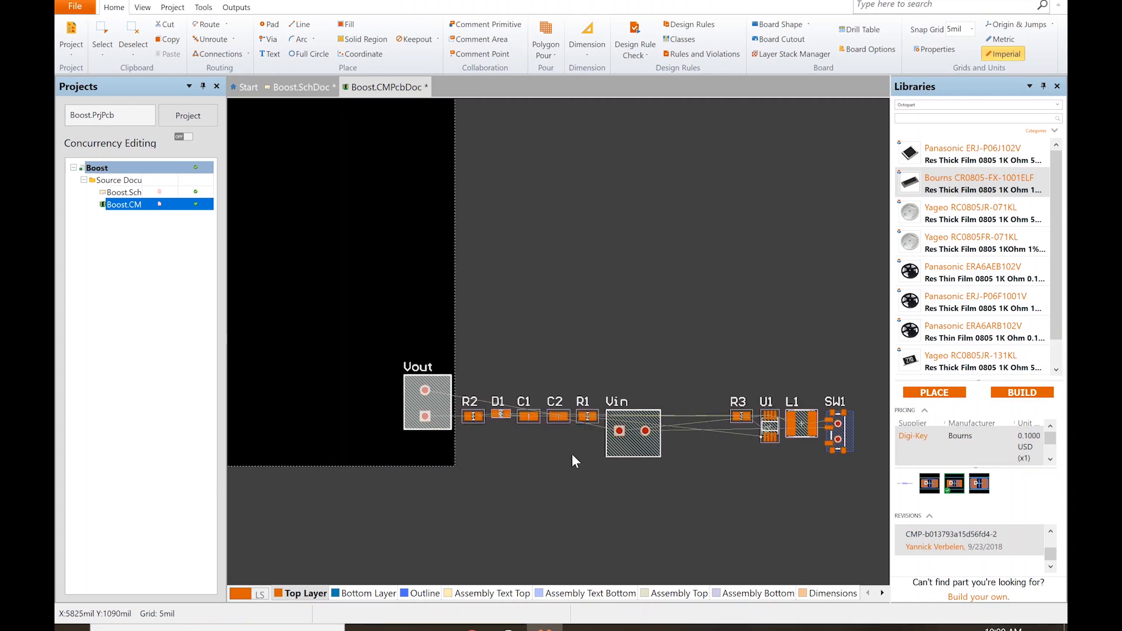
ctrl+scroll(572, 459, down, 1)
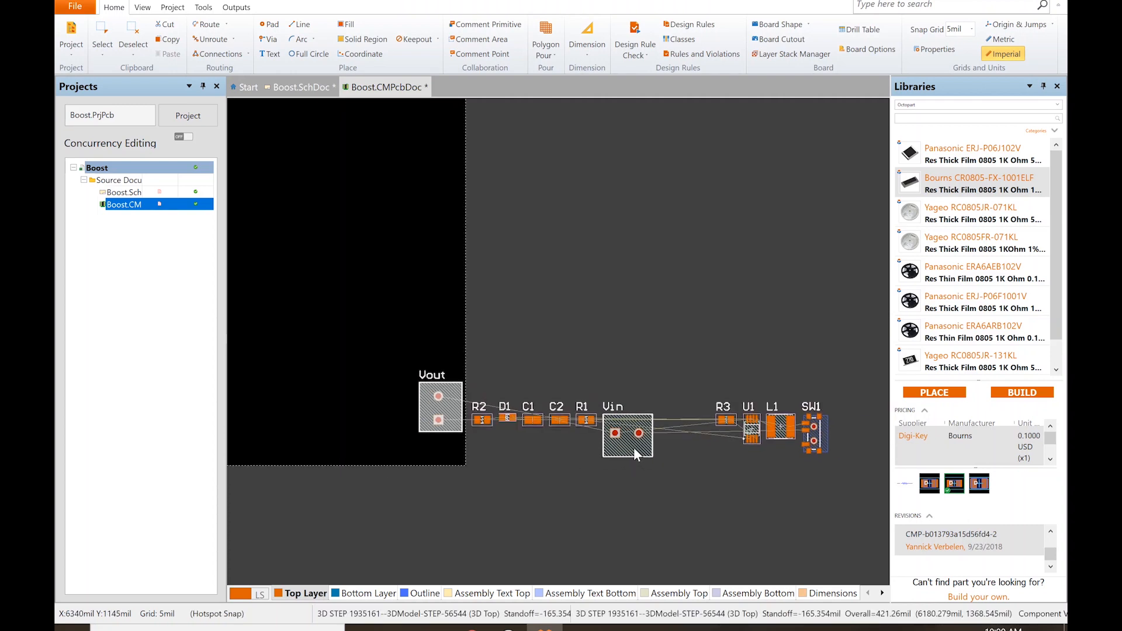
drag(634, 447, 641, 358)
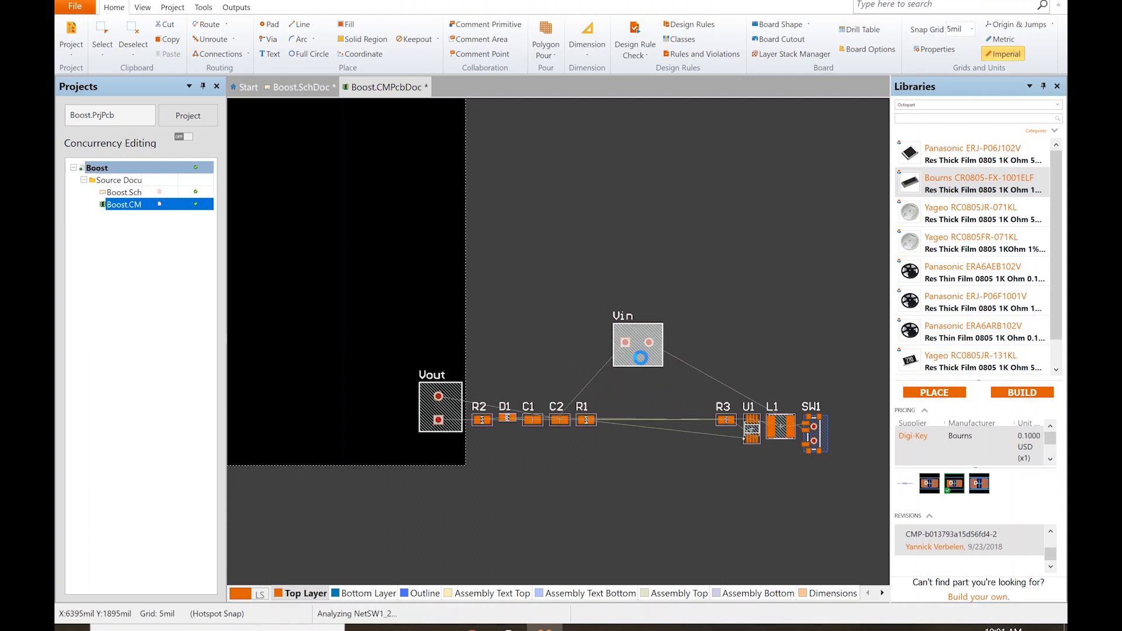
key(space)
key(space)
key(space)
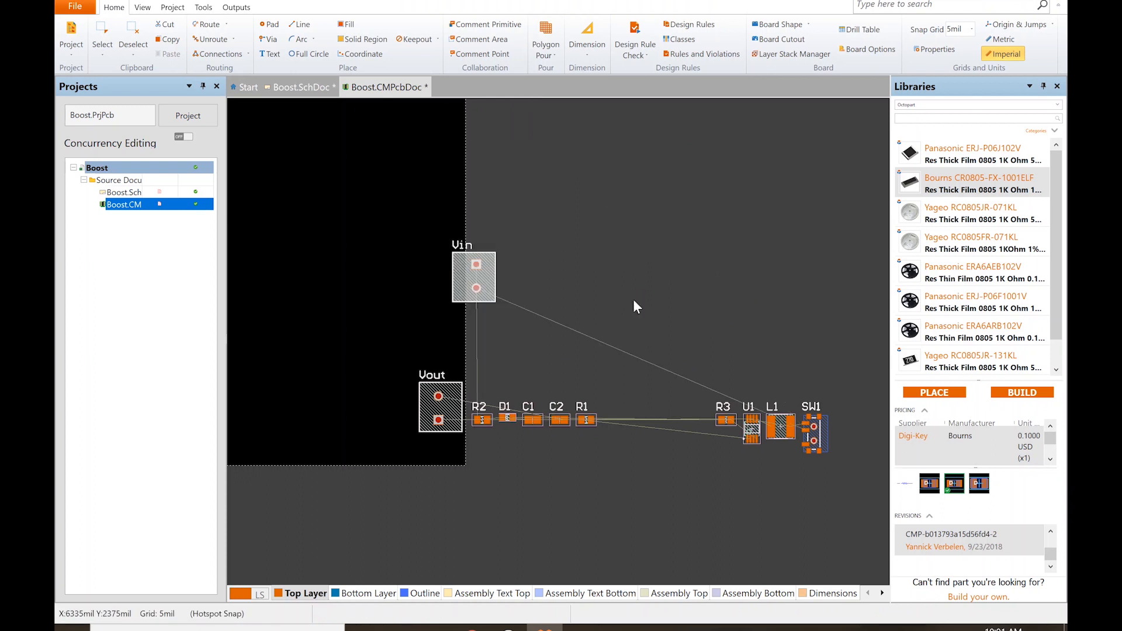
drag(488, 275, 349, 359)
Move switch SW1 onto the board, rotate it horizontally with its slider facing up, and place it just above and right of Vin
scroll(433, 389, left, 1)
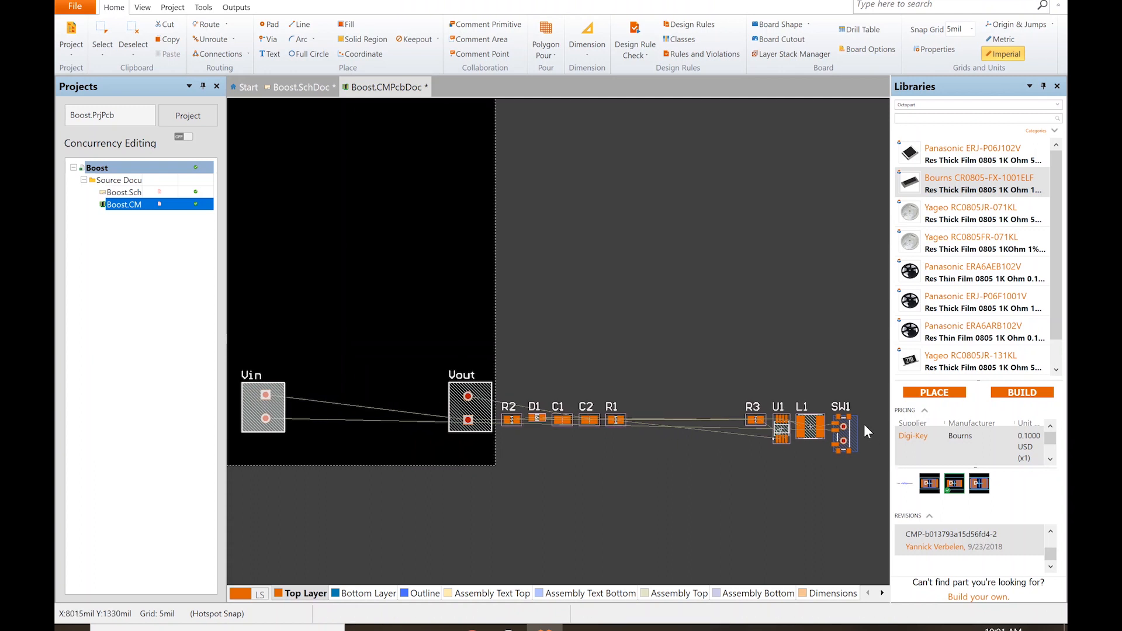
drag(847, 430, 386, 331)
click(386, 329)
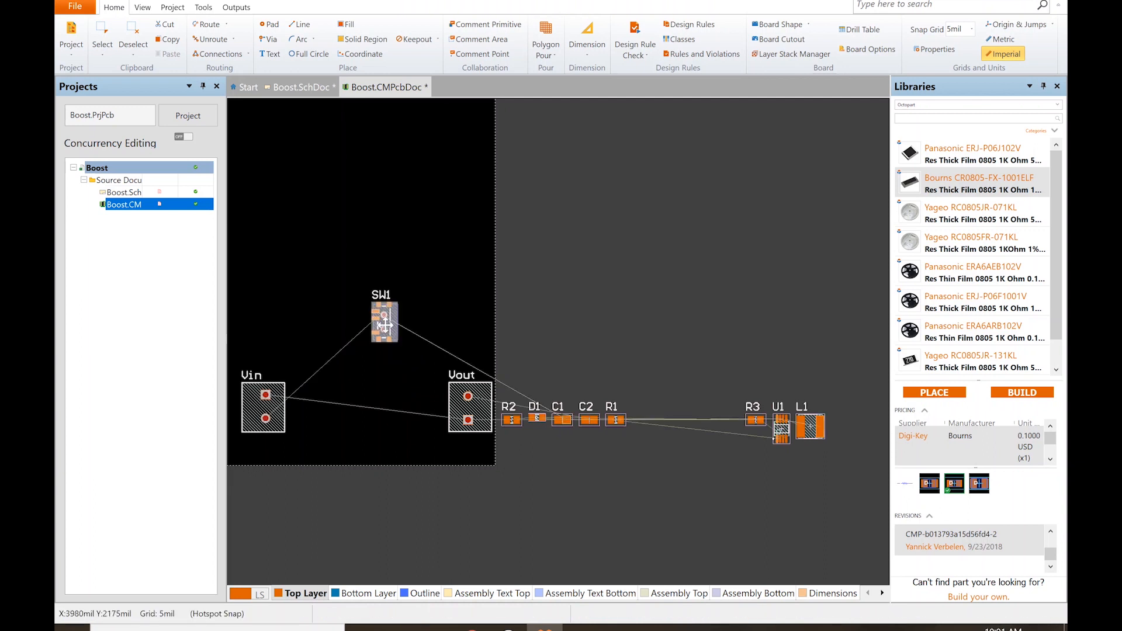
key(space)
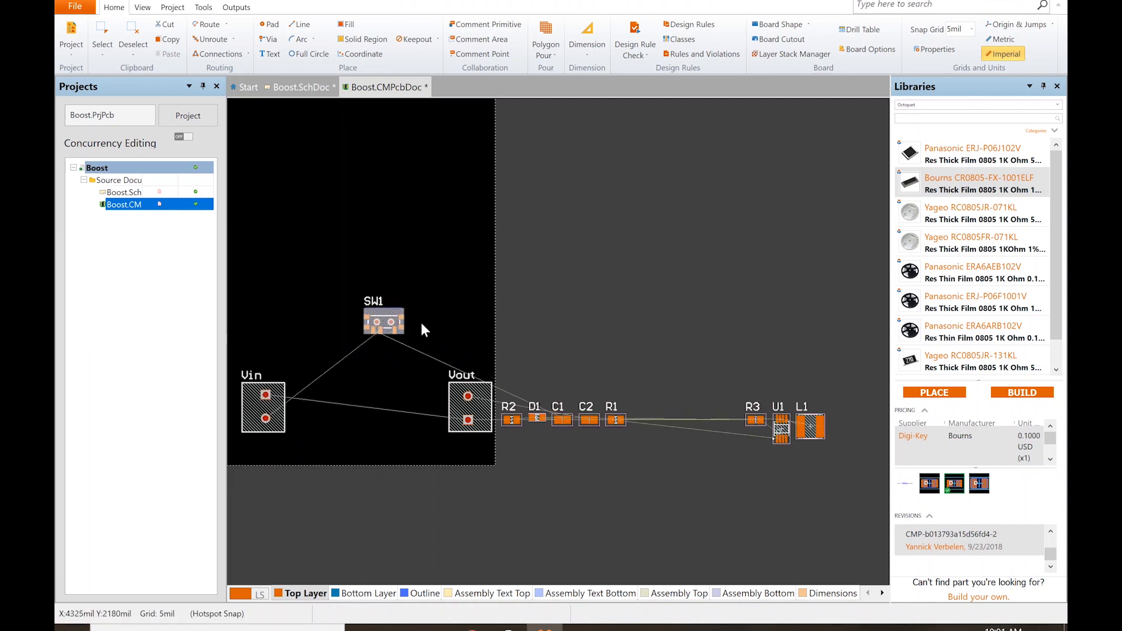
key(space)
key(space)
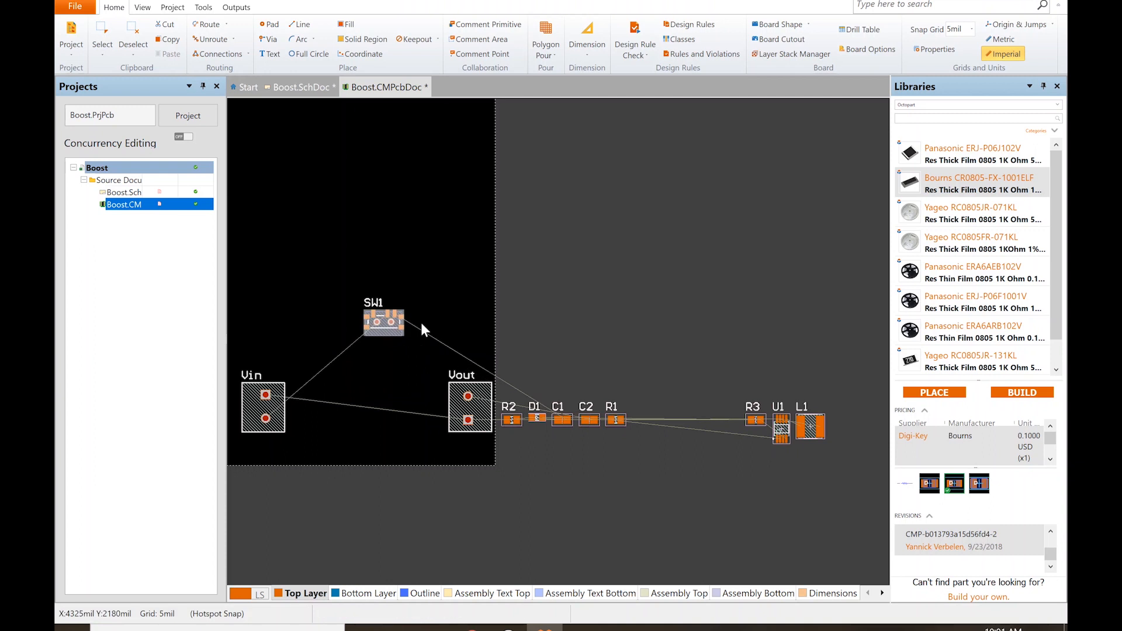
key(space)
key(space)
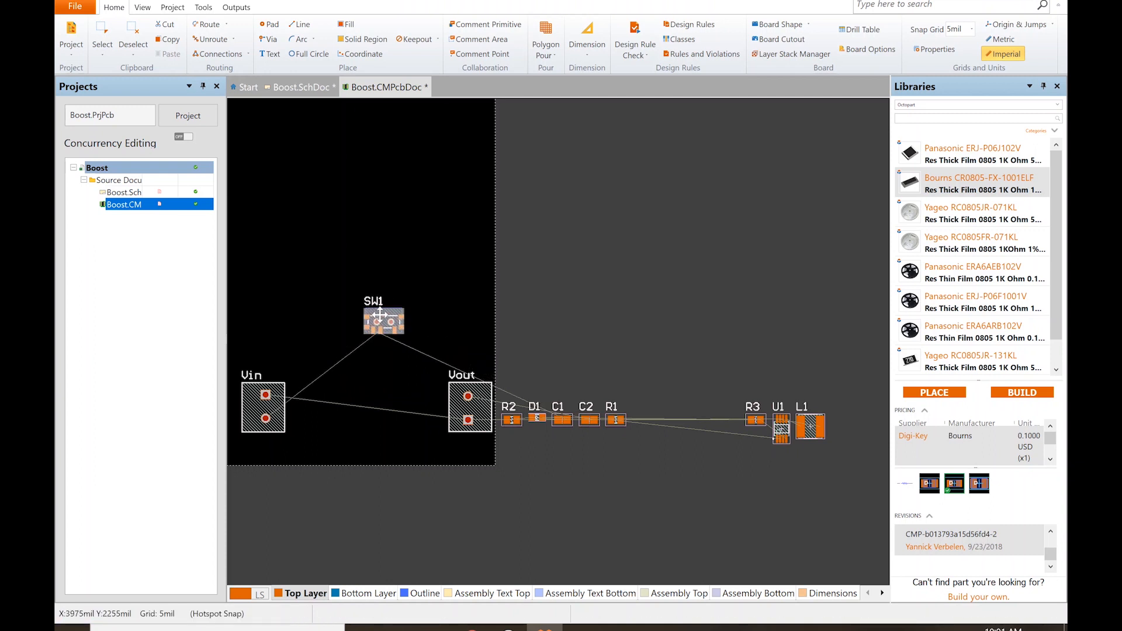
drag(380, 315, 307, 368)
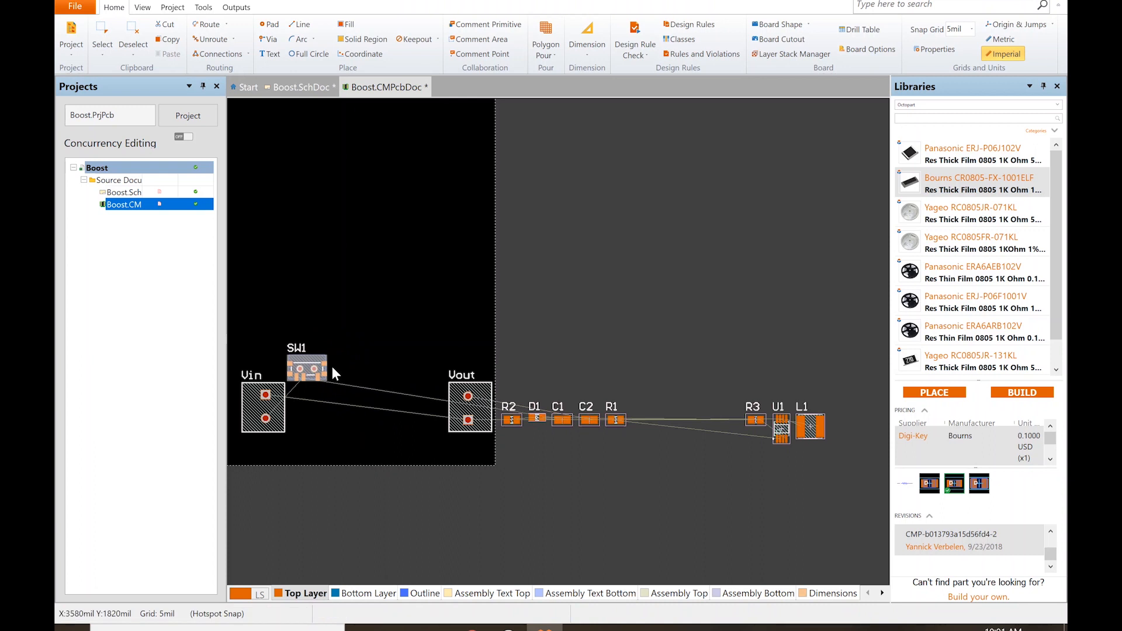
Inspect the placement of Vin, Vout and SW1 on the board in 3D, and return to the 2D layout
key(3)
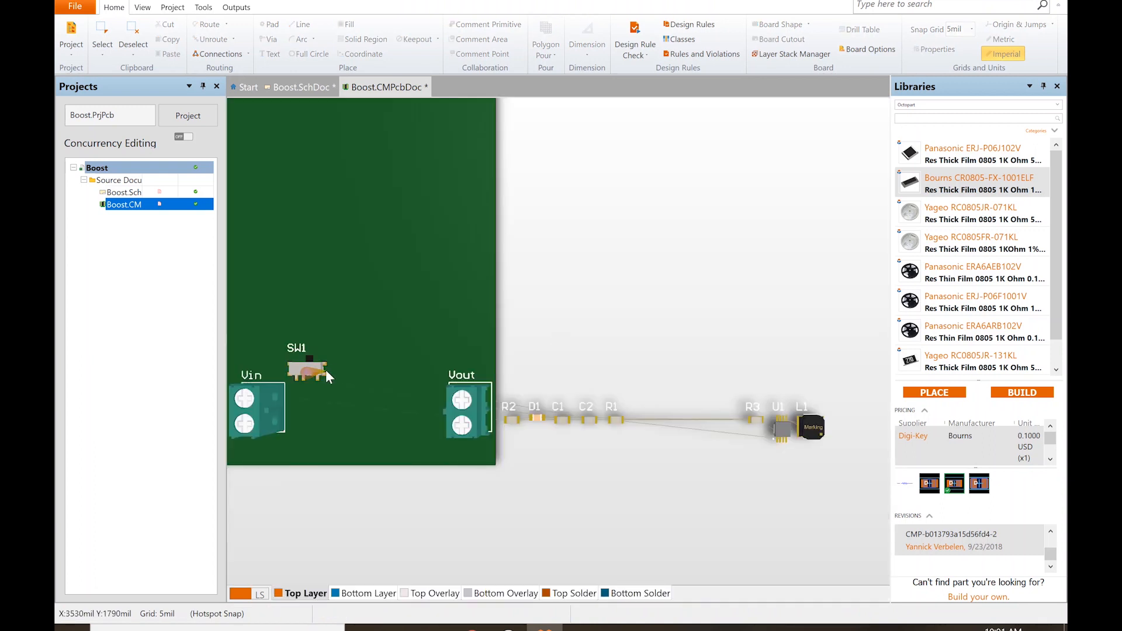
right_drag(326, 370, 442, 408)
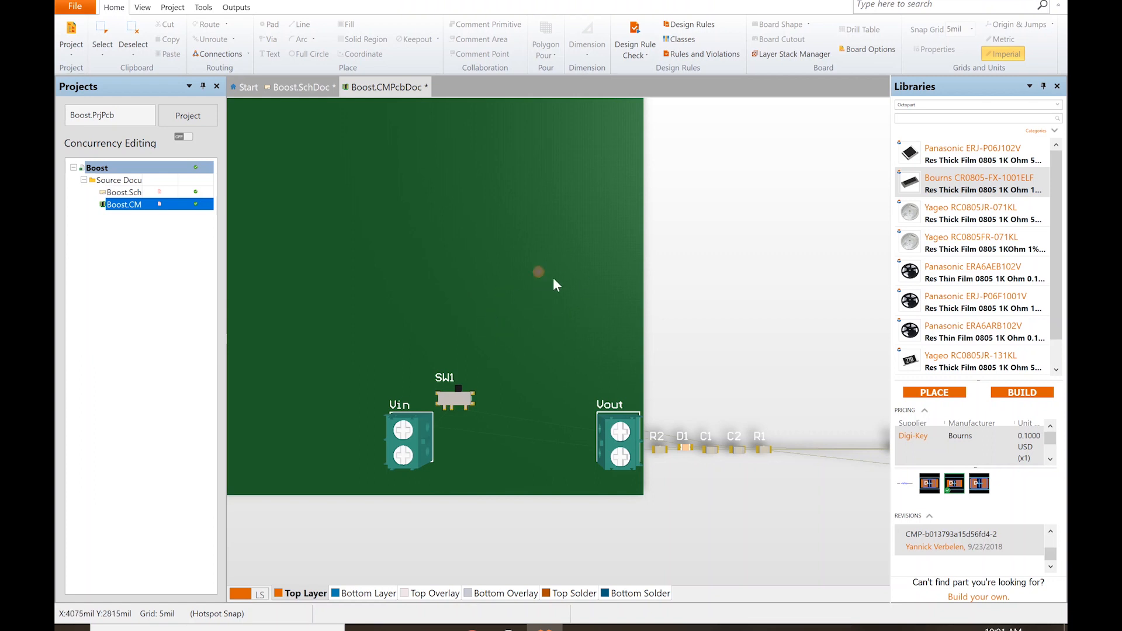
ctrl+scroll(481, 337, down, 2)
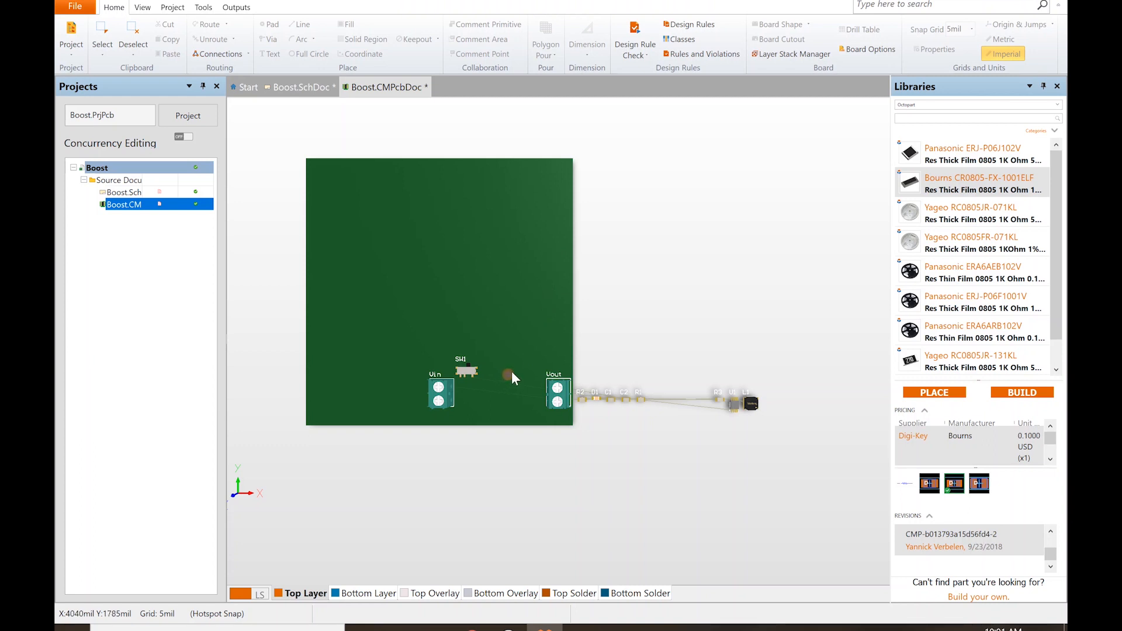
ctrl+scroll(490, 399, up, 2)
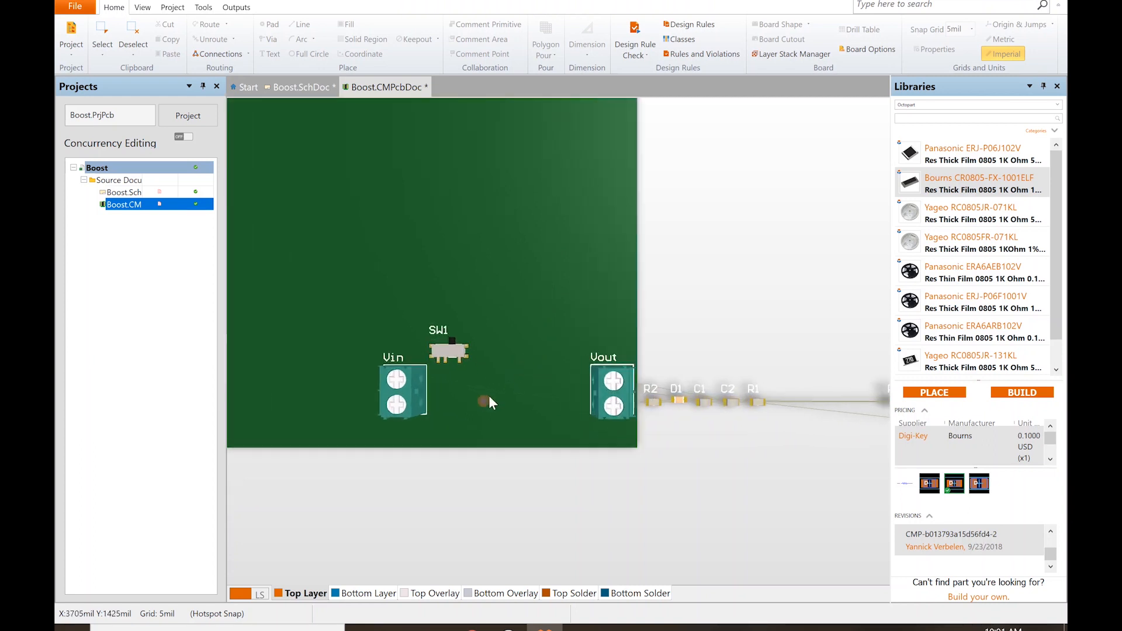
key(2)
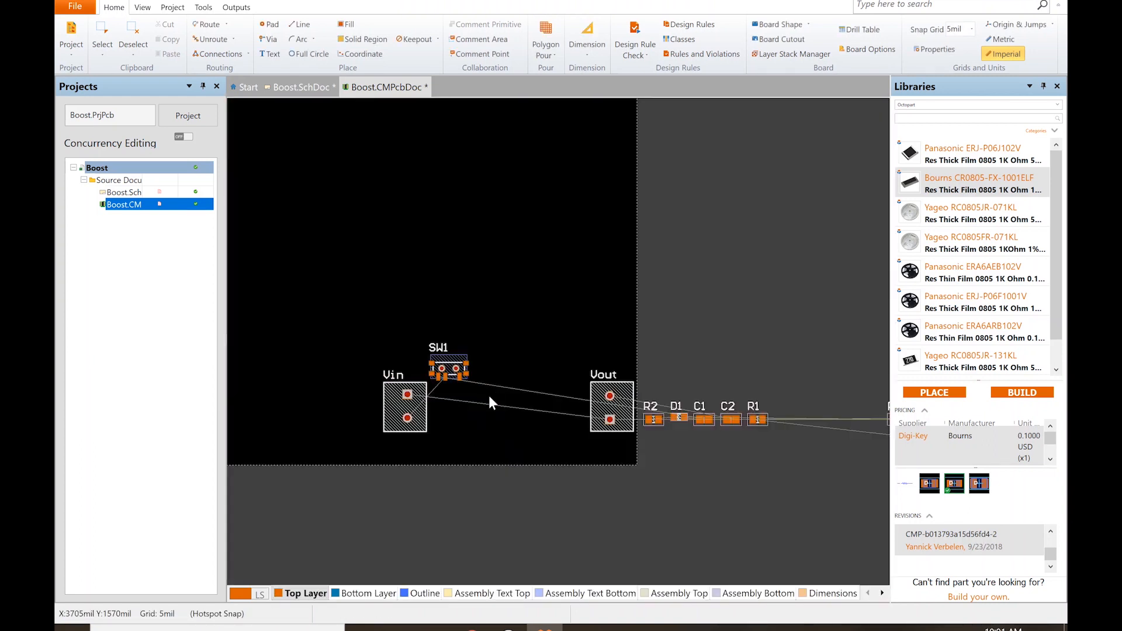
Move resistor R1 out of the component row to the free area above C2
shift+scroll(489, 395, right, 3)
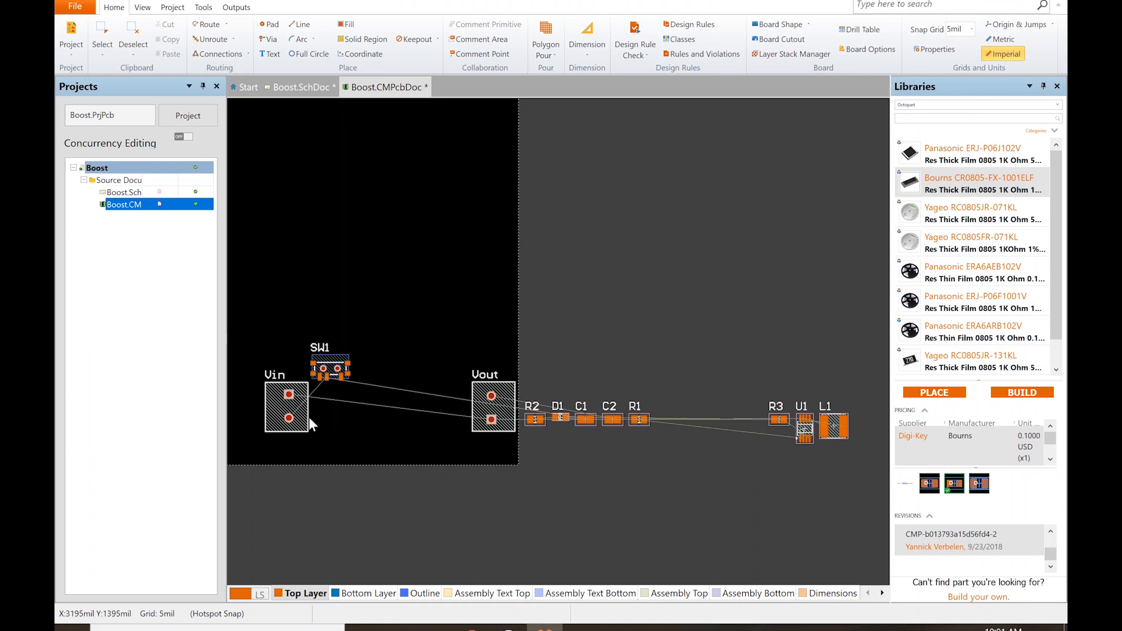
ctrl+scroll(320, 422, up, 1)
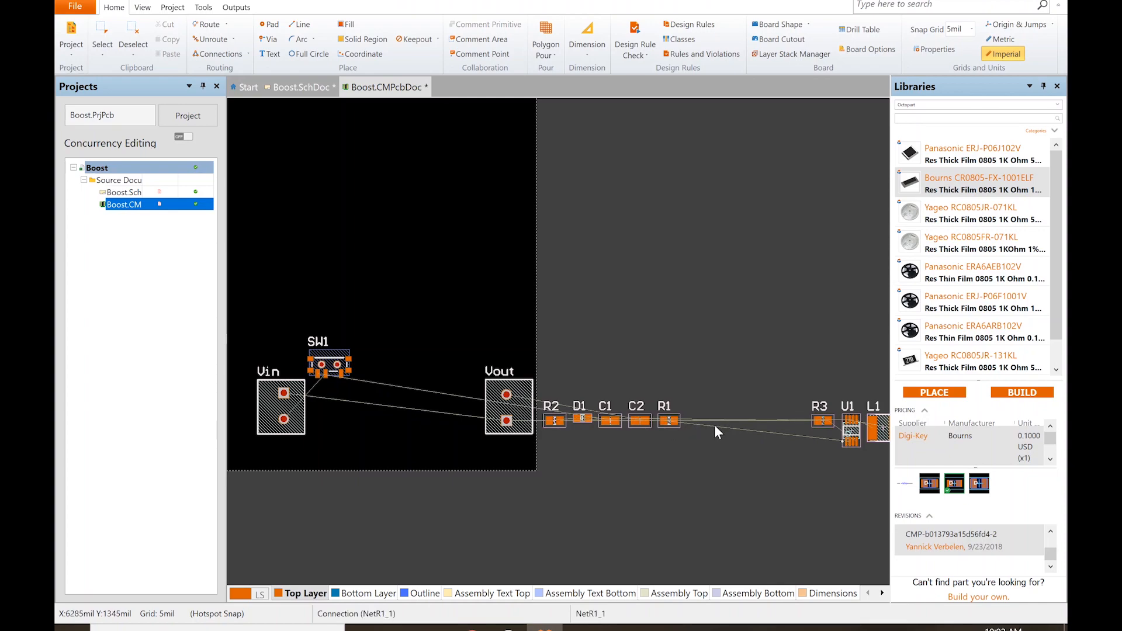
ctrl+scroll(395, 388, up, 2)
ctrl+scroll(396, 388, down, 2)
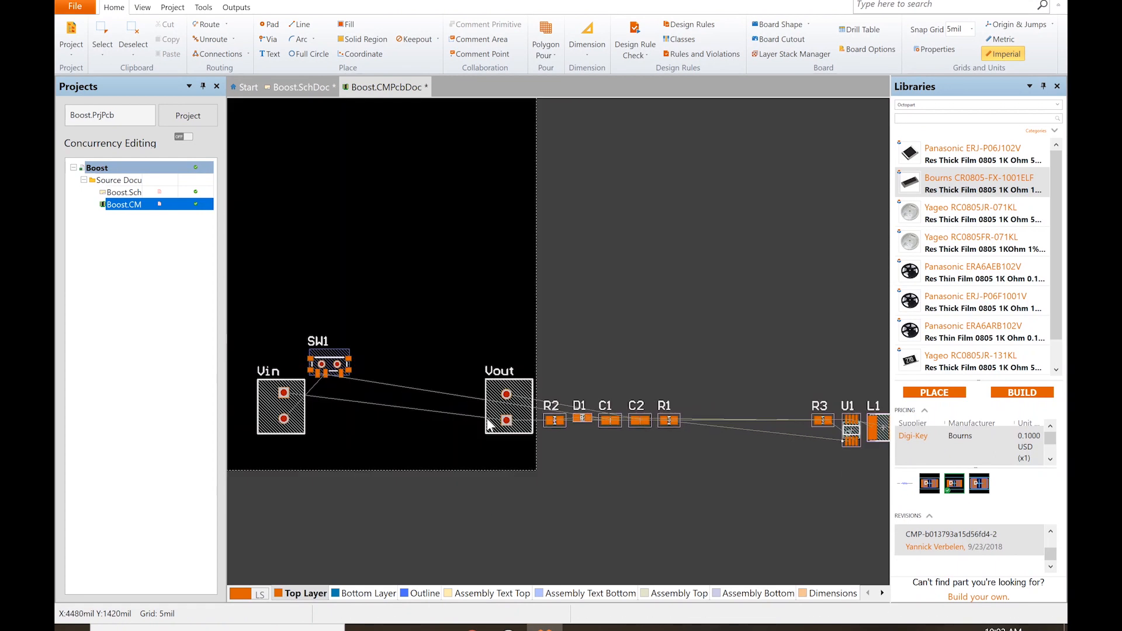
shift+scroll(754, 449, down, 4)
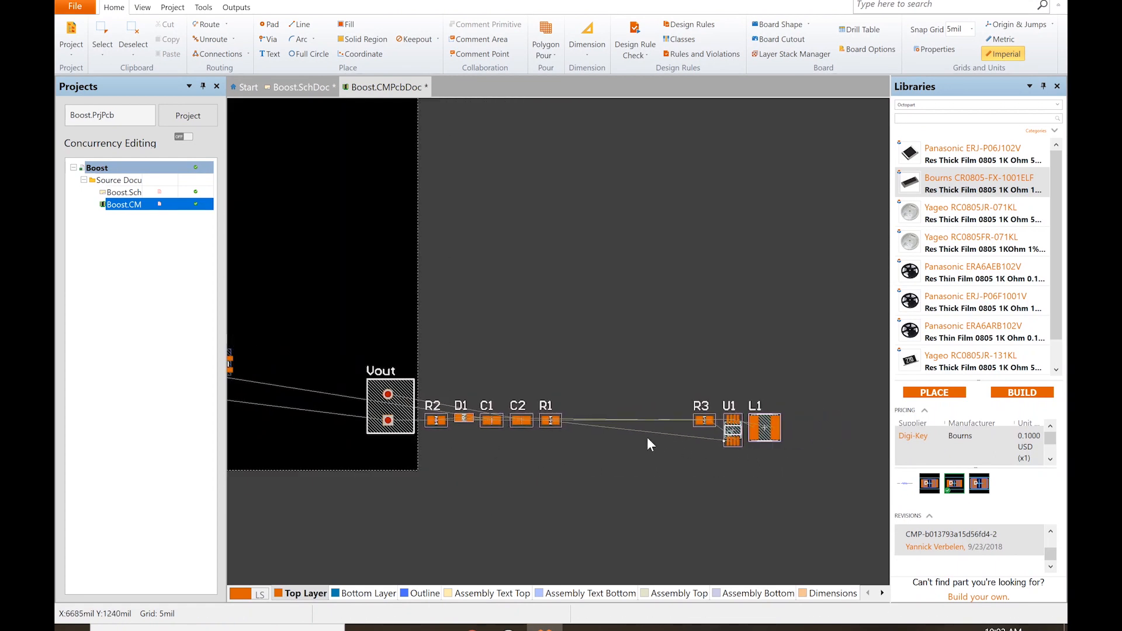
ctrl+scroll(644, 435, up, 2)
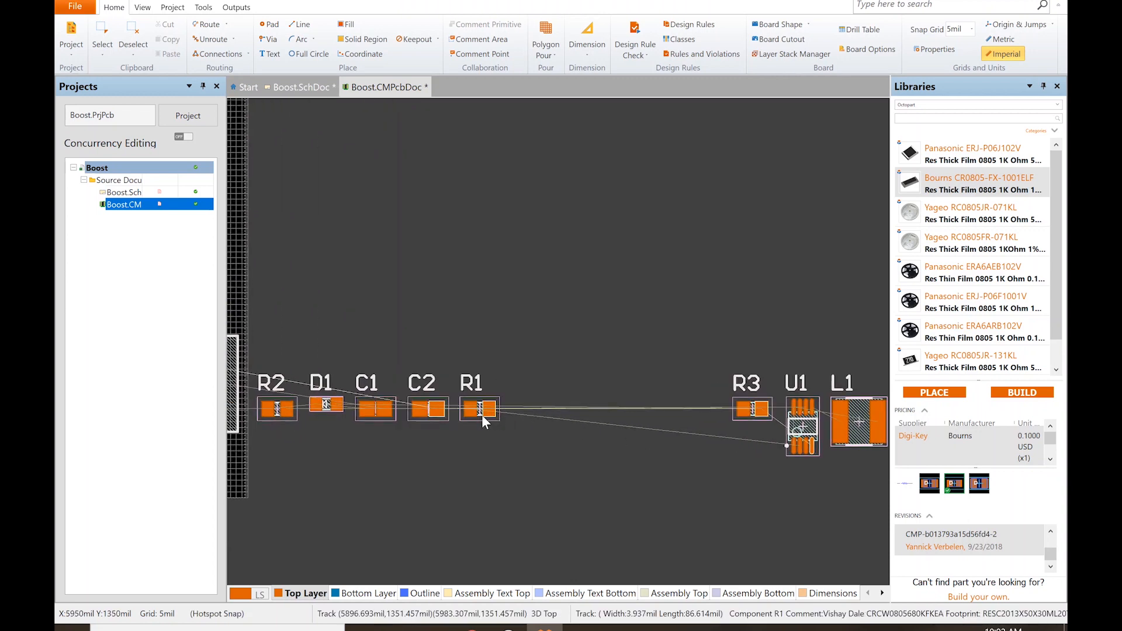
drag(476, 413, 428, 250)
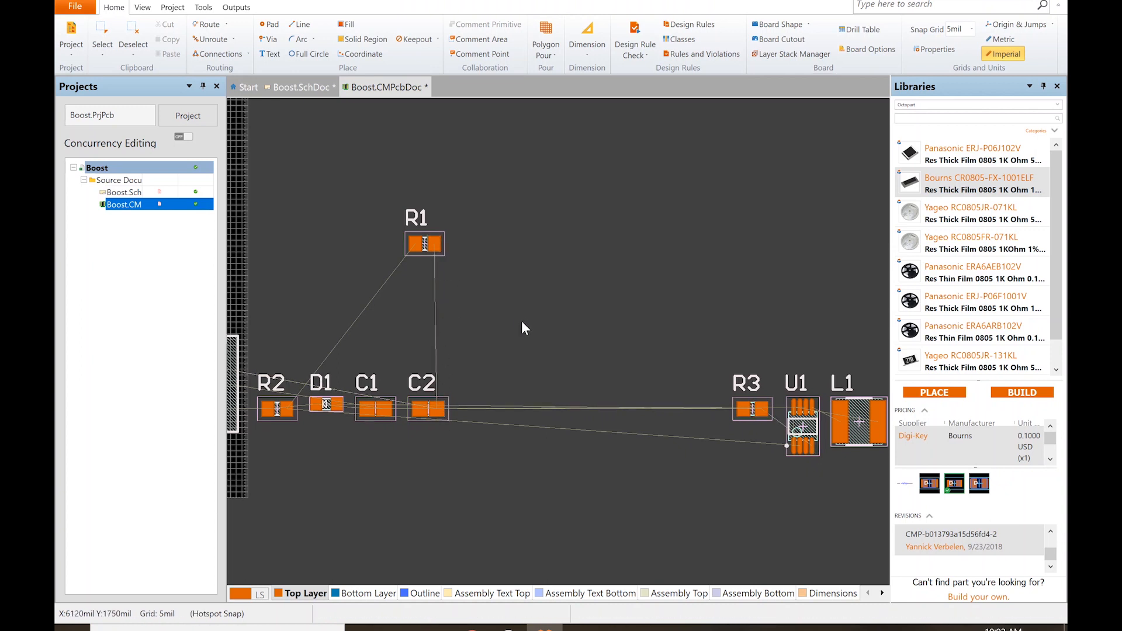
Group U1, L1 and R3 near the other parts beside the board: U1 above D1 and C1, L1 right of U1, R3 right of C2
ctrl+scroll(521, 321, down, 1)
shift+scroll(521, 321, left, 3)
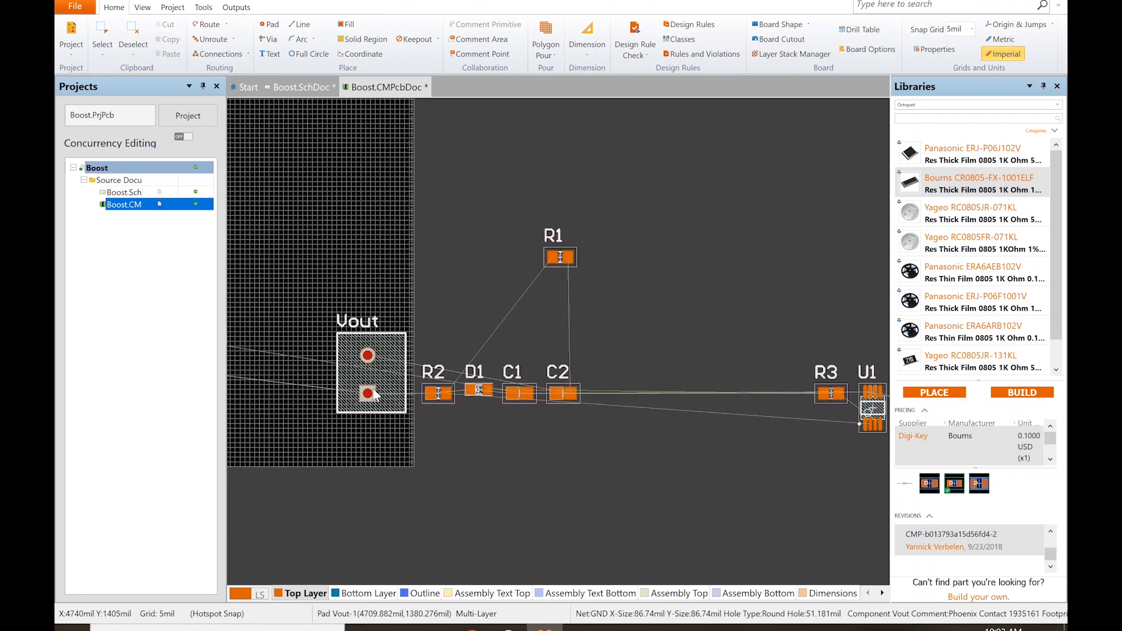
ctrl+scroll(372, 395, up, 2)
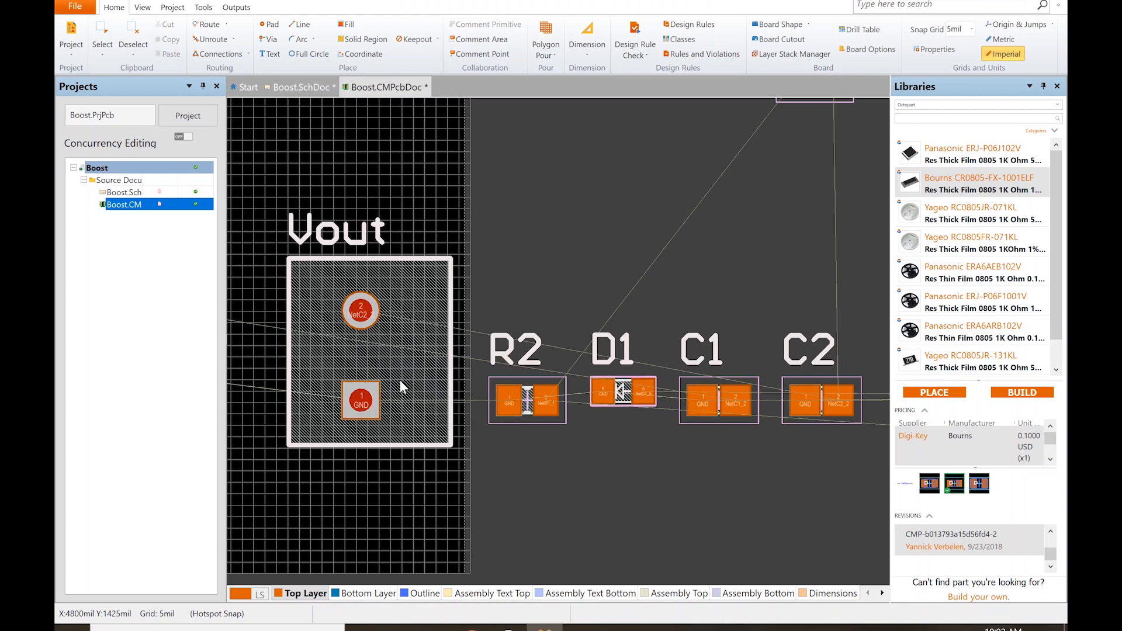
ctrl+scroll(367, 399, down, 3)
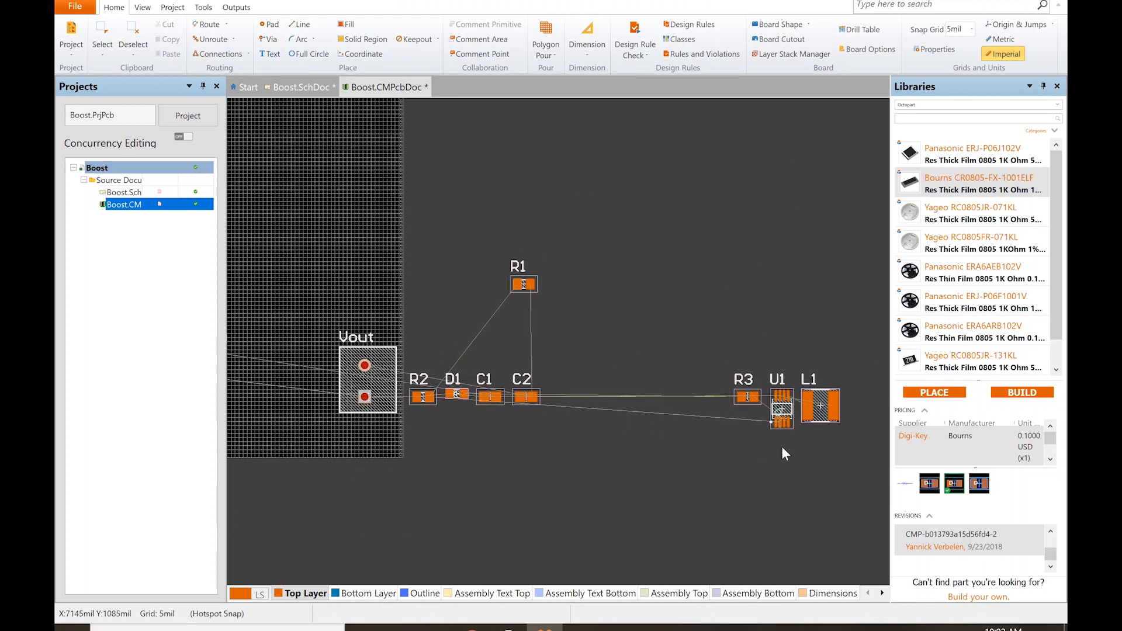
drag(782, 409, 479, 327)
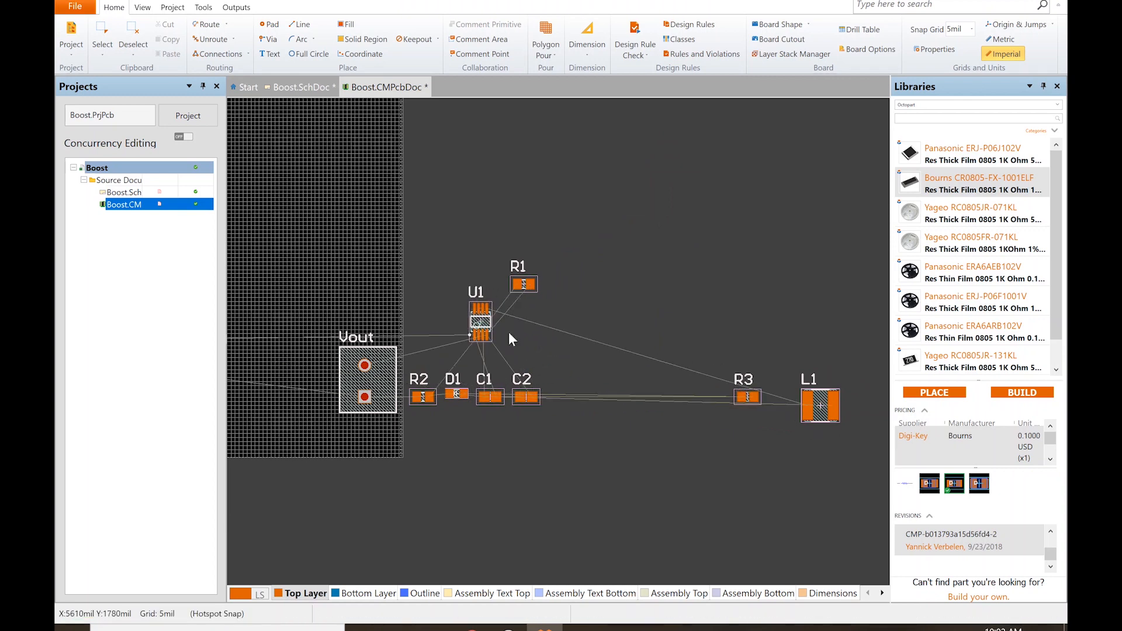
drag(821, 409, 565, 338)
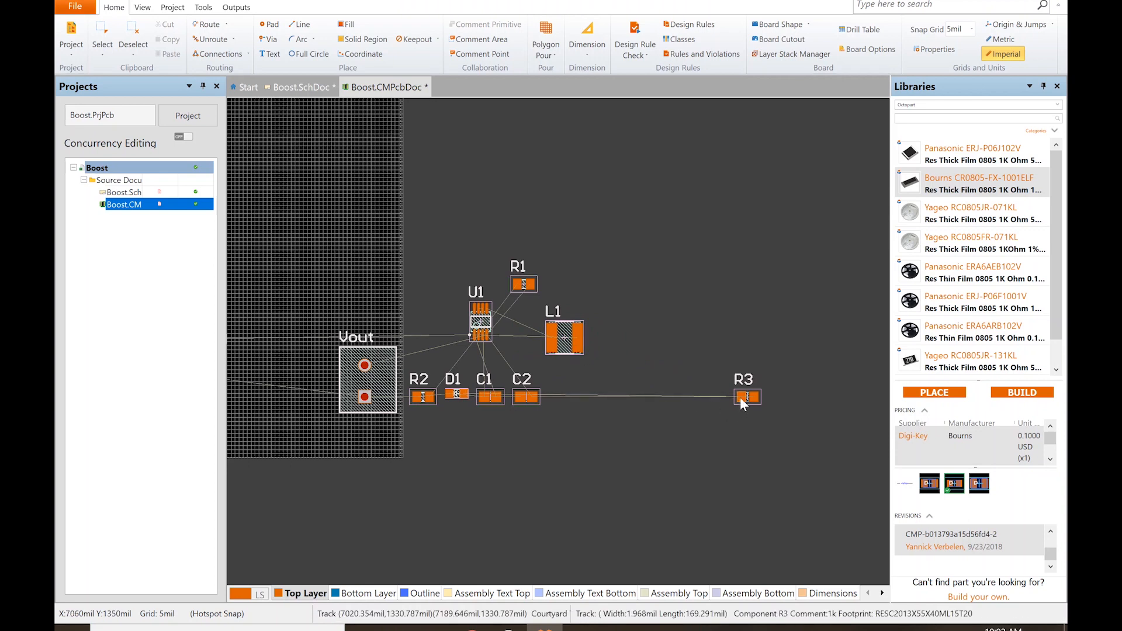
drag(748, 398, 578, 392)
shift+scroll(600, 361, left, 8)
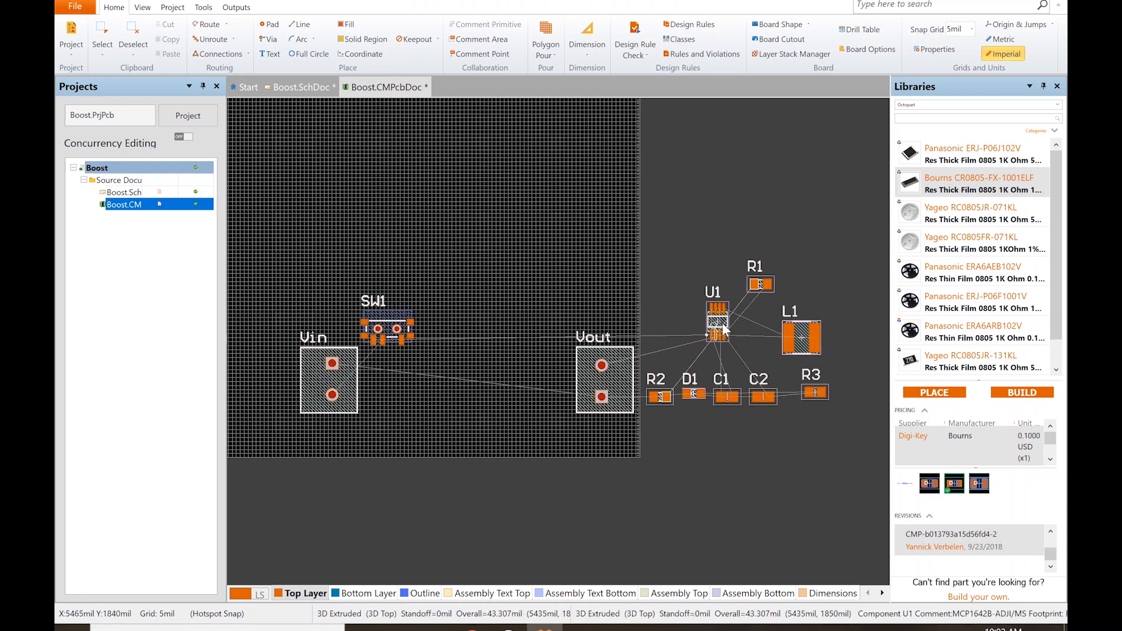
Move U1 onto the board between the Vin and Vout terminal blocks, closer to Vin
drag(722, 326, 447, 391)
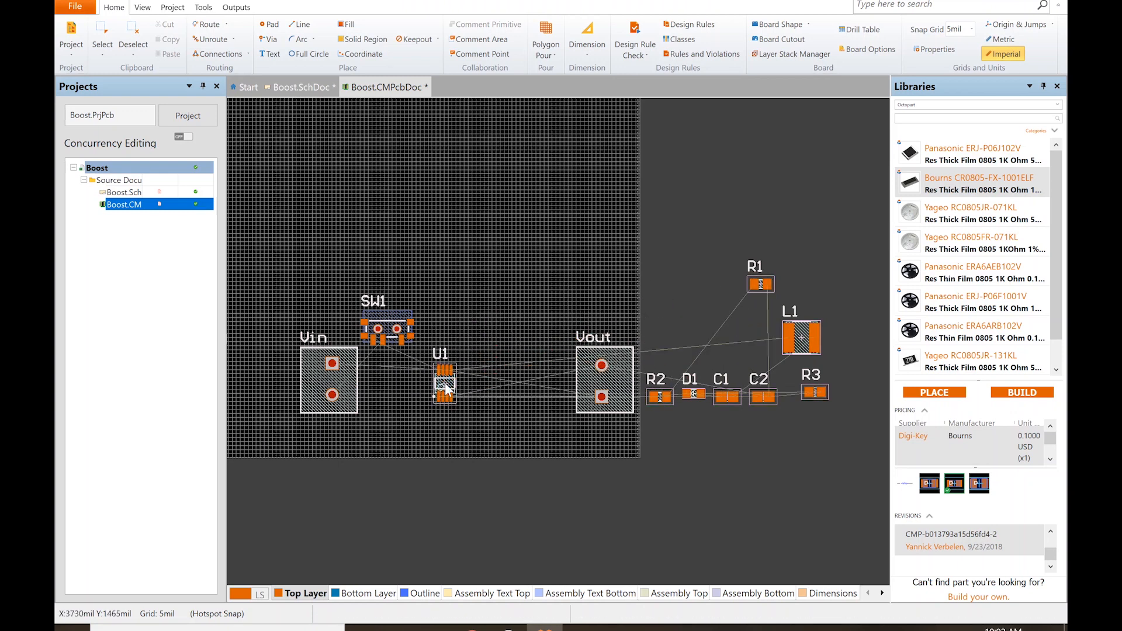
ctrl+scroll(446, 391, up, 3)
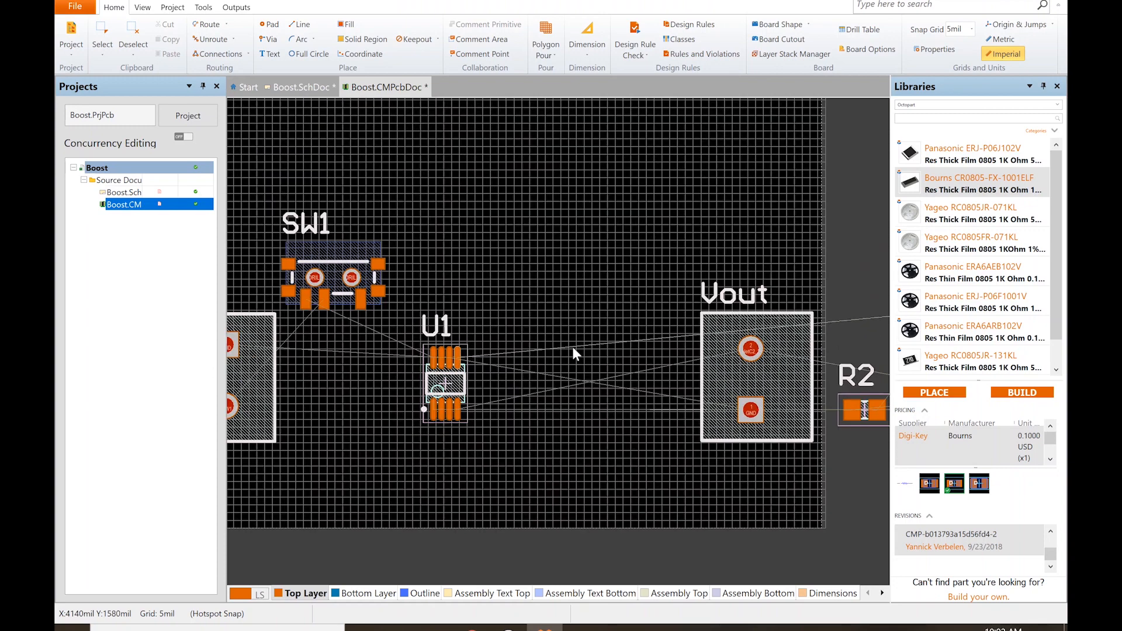
ctrl+scroll(473, 383, down, 2)
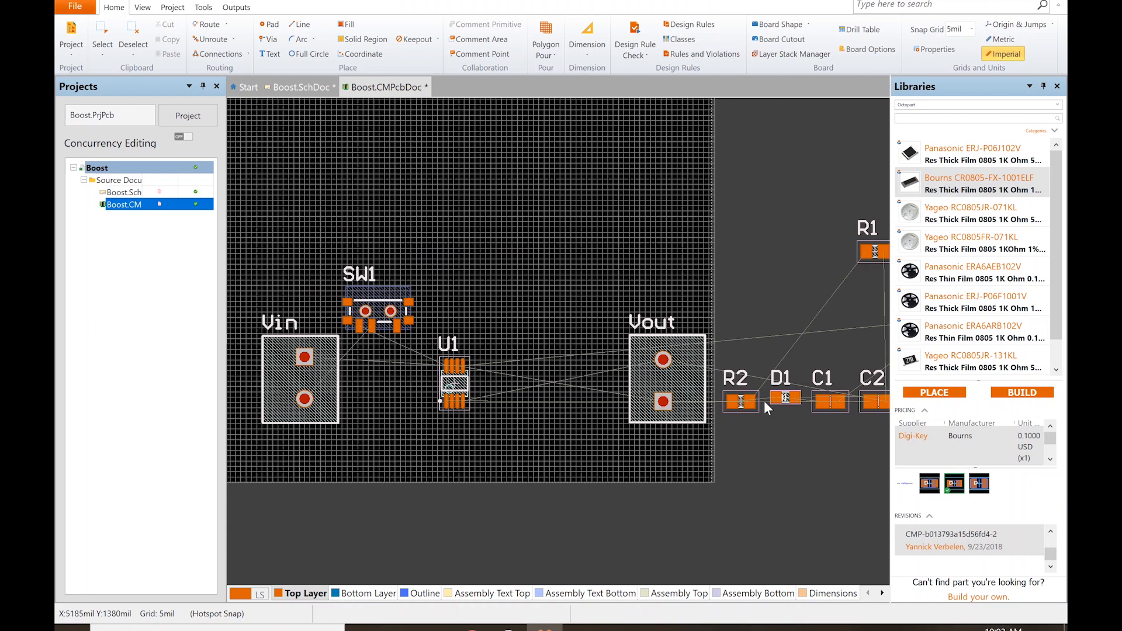
Check C1 in the schematic, then place it upright beside Vin on the board with its GND pad facing up
click(310, 91)
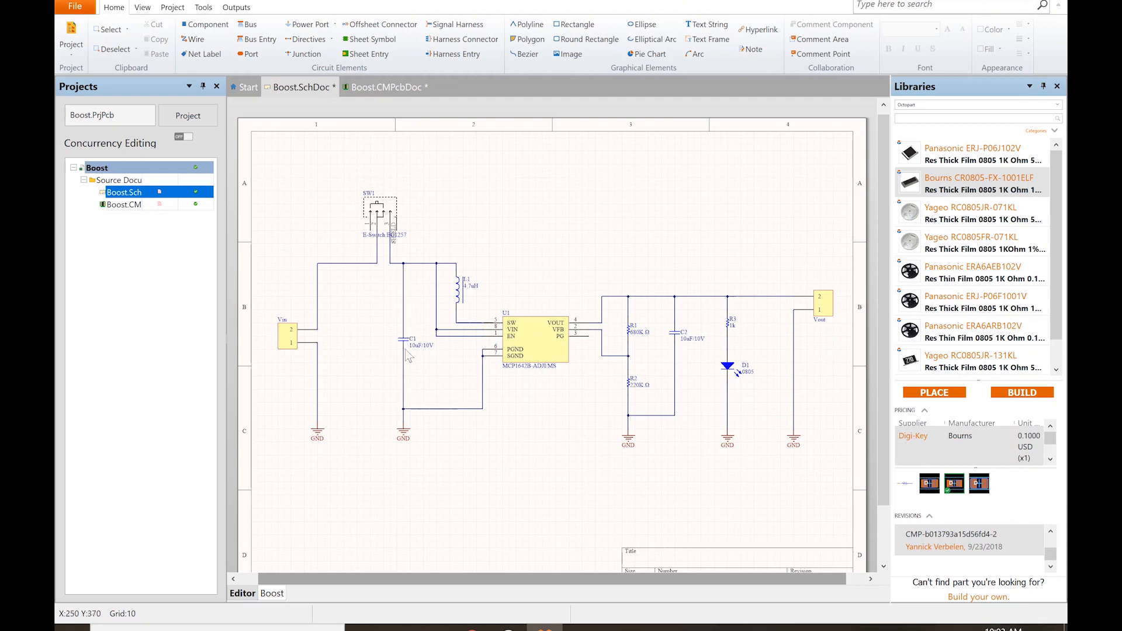
click(388, 88)
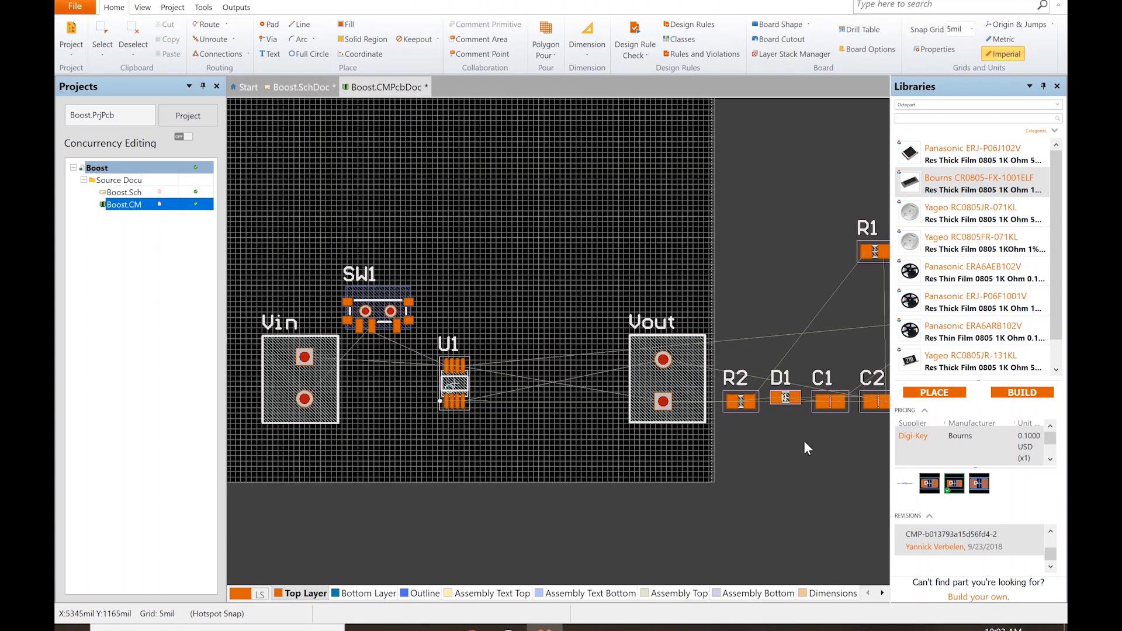
drag(829, 400, 366, 383)
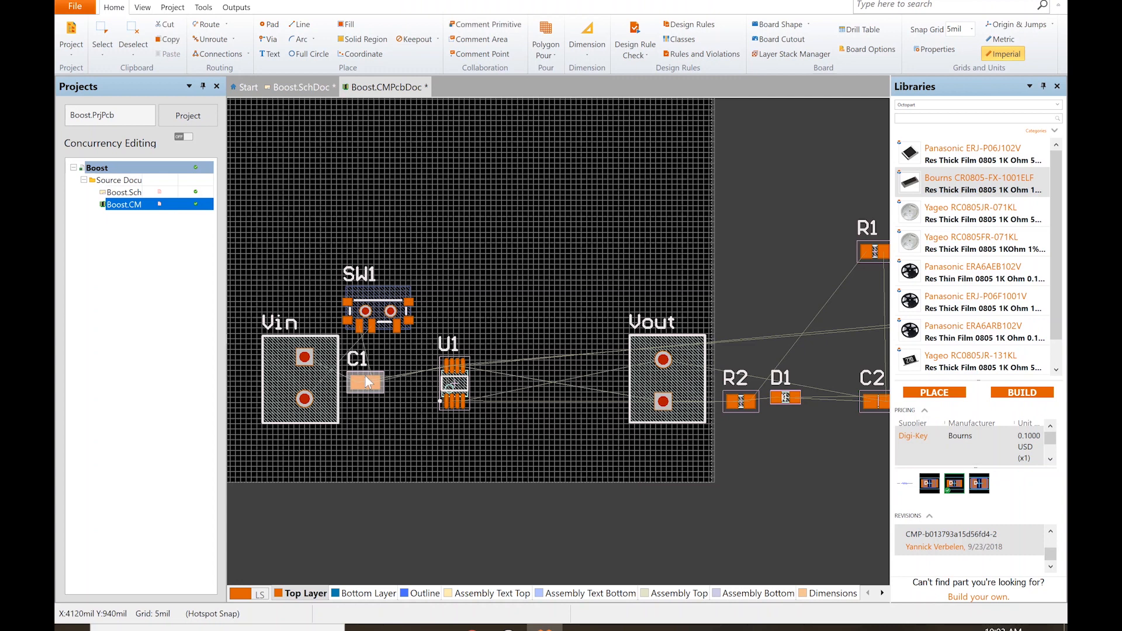
key(space)
click(364, 397)
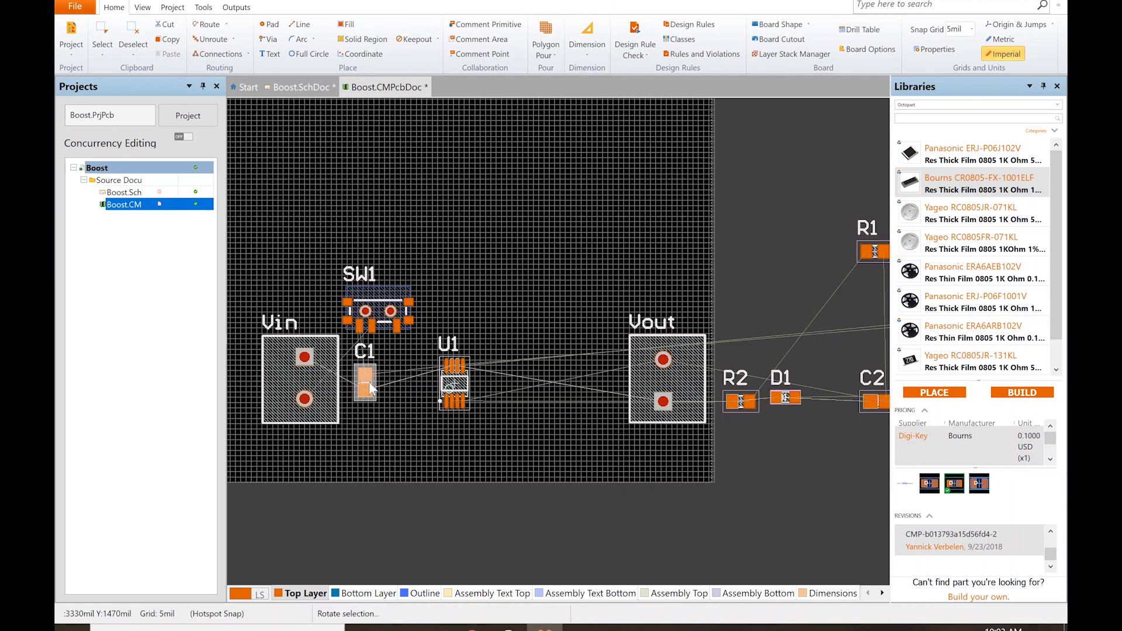
key(space)
key(space)
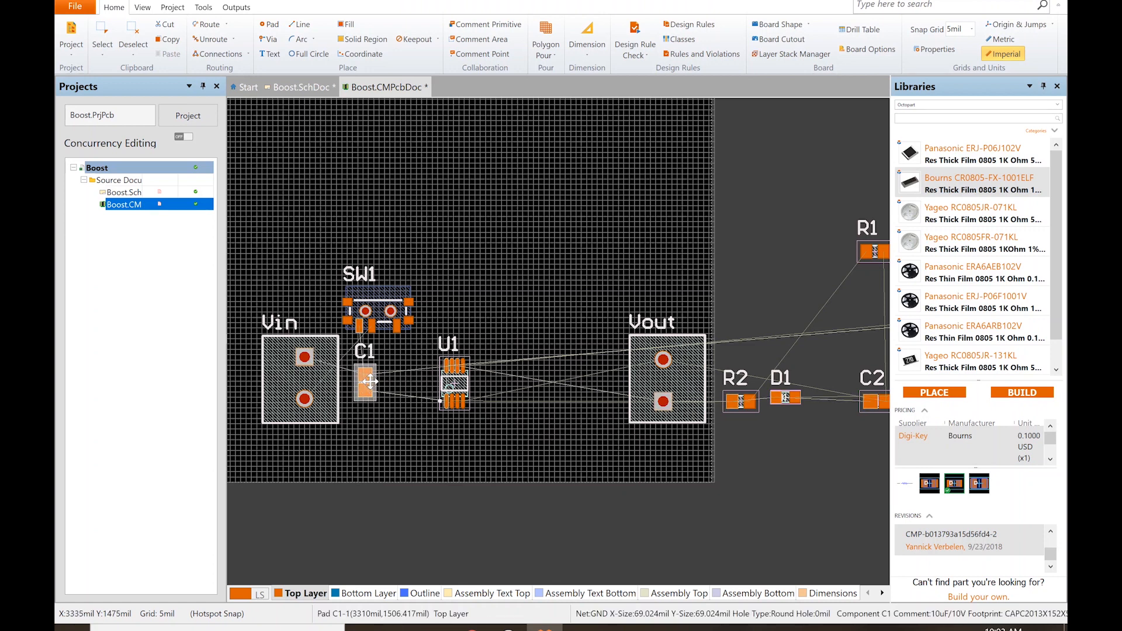
drag(366, 396, 353, 371)
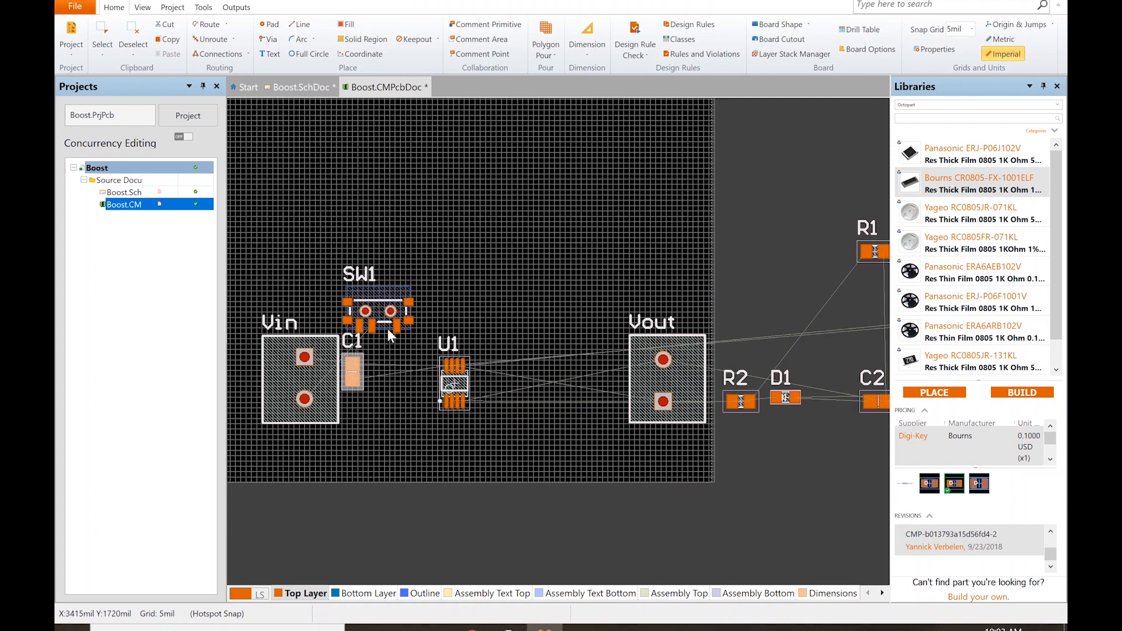
Rotate SW1 by 180 degrees, place it below C1 beside Vin, and nudge C1 slightly upward
click(386, 293)
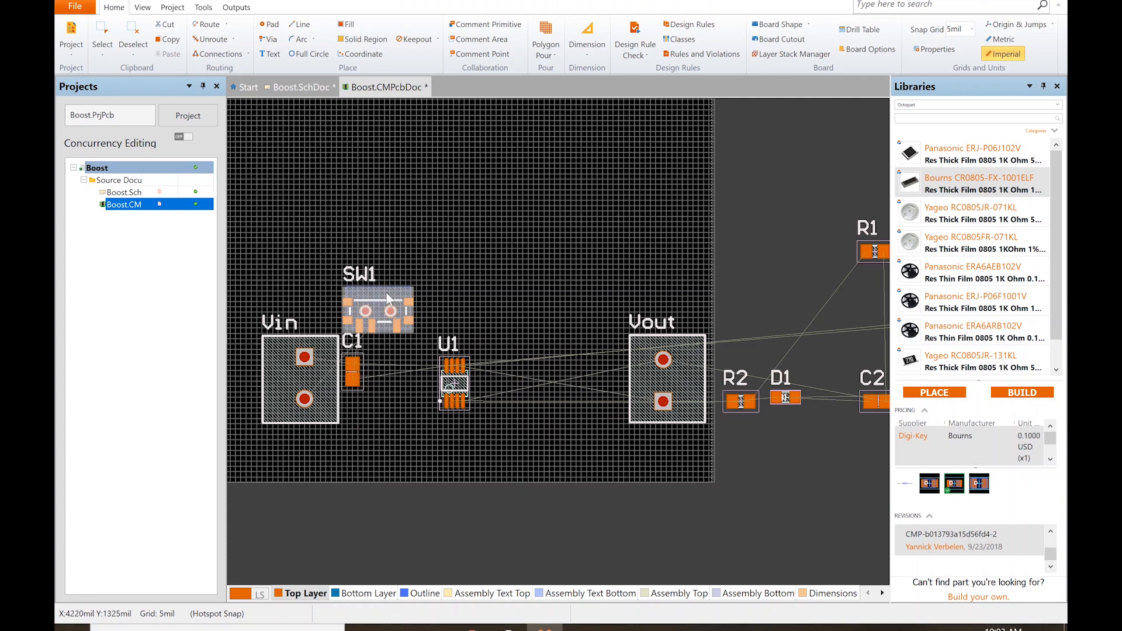
drag(386, 298, 366, 460)
key(space)
key(space)
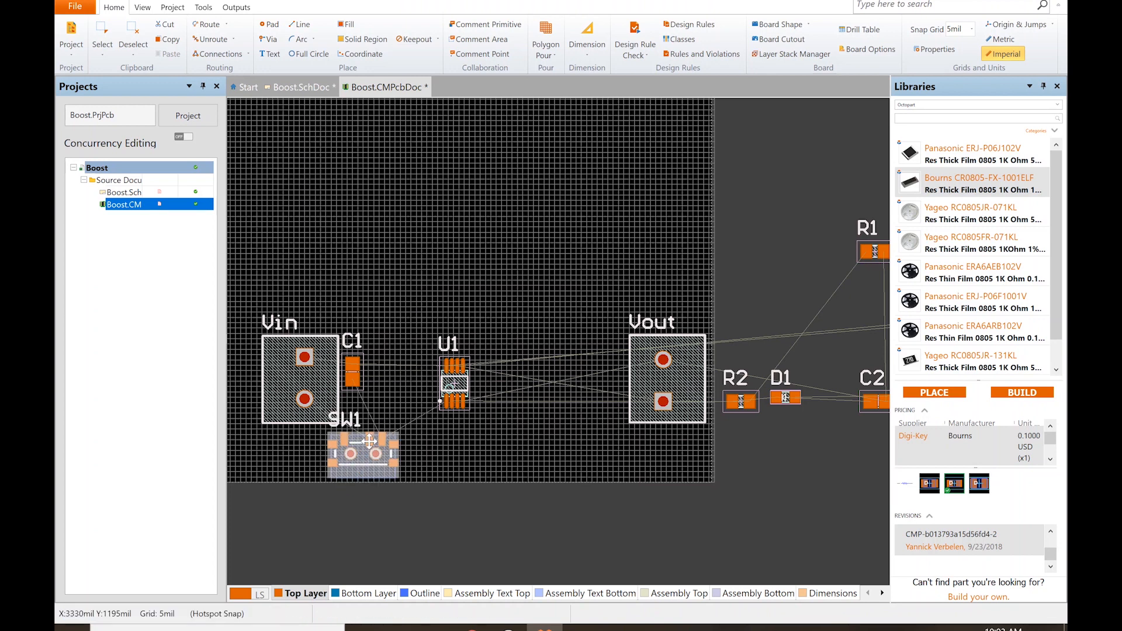
drag(362, 467, 380, 428)
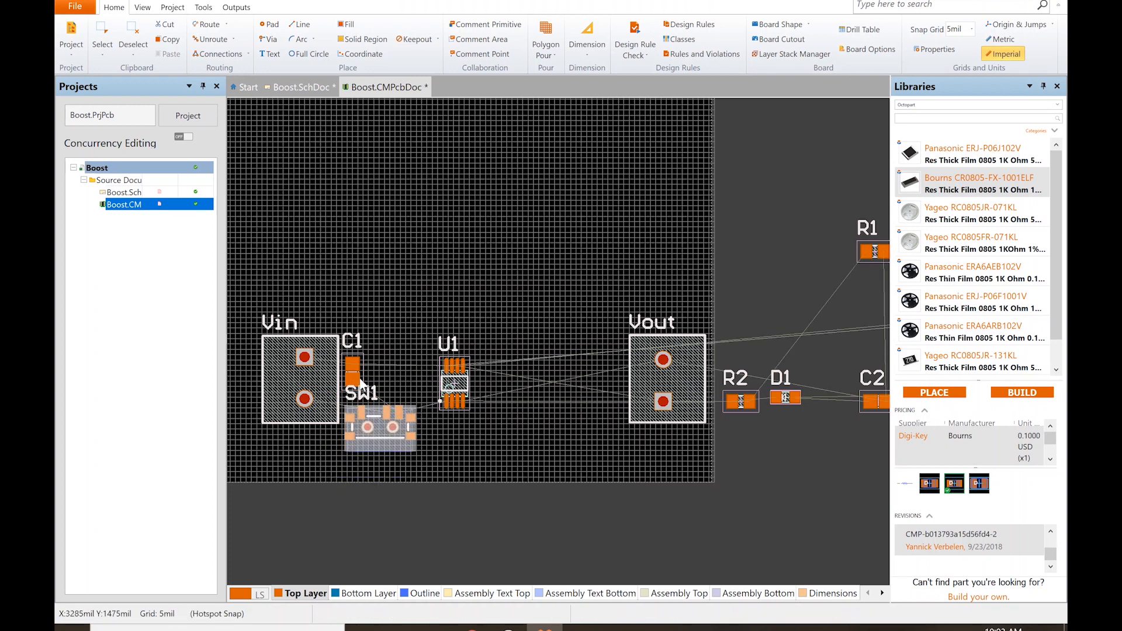
drag(353, 369, 354, 367)
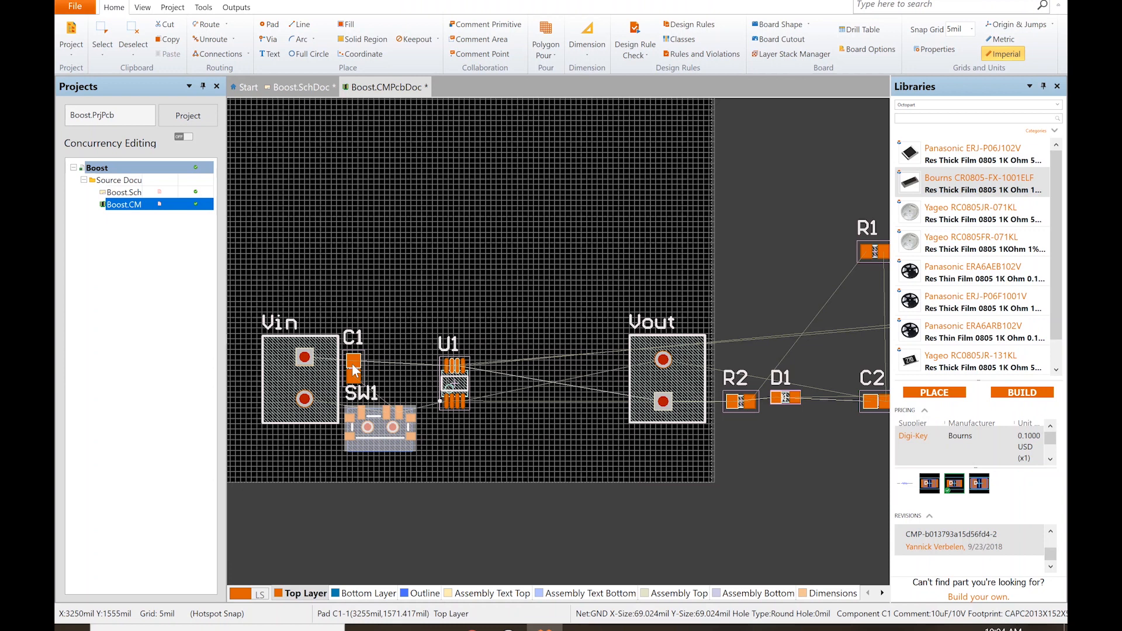
Rotate U1 by 90 degrees and place it right of C1, just above SW1
click(463, 393)
key(space)
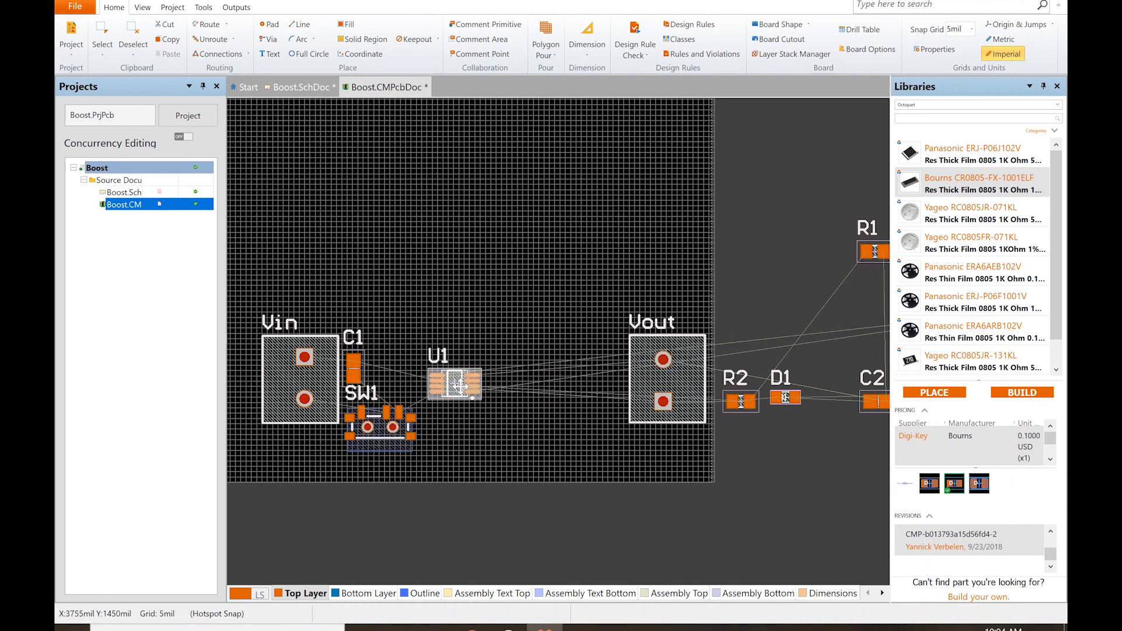
drag(461, 386, 408, 371)
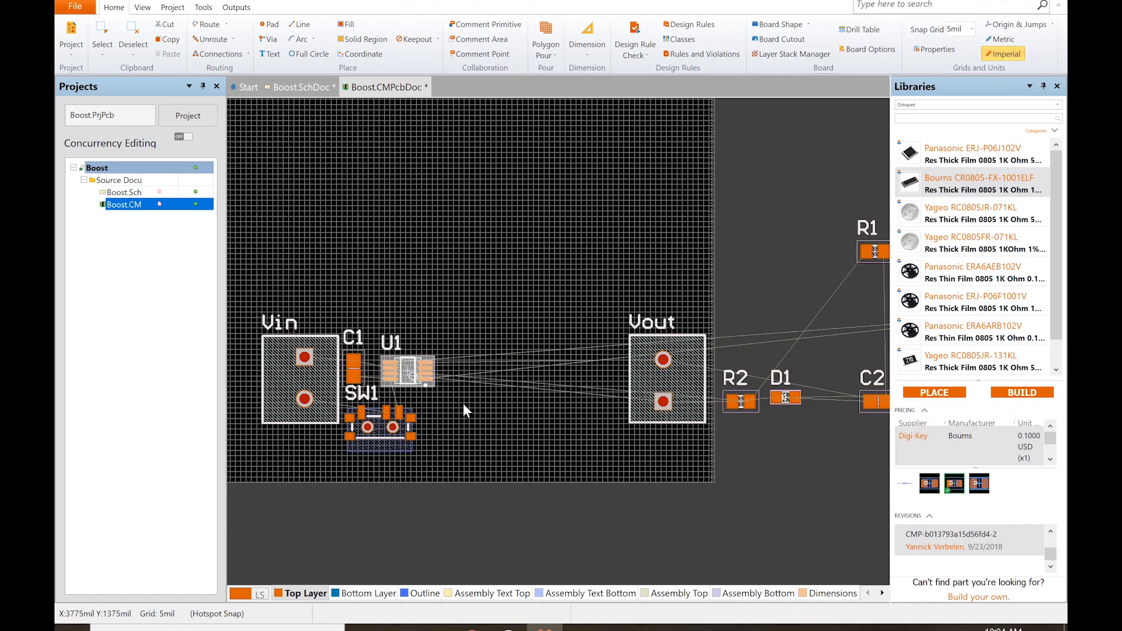
ctrl+scroll(464, 405, up, 3)
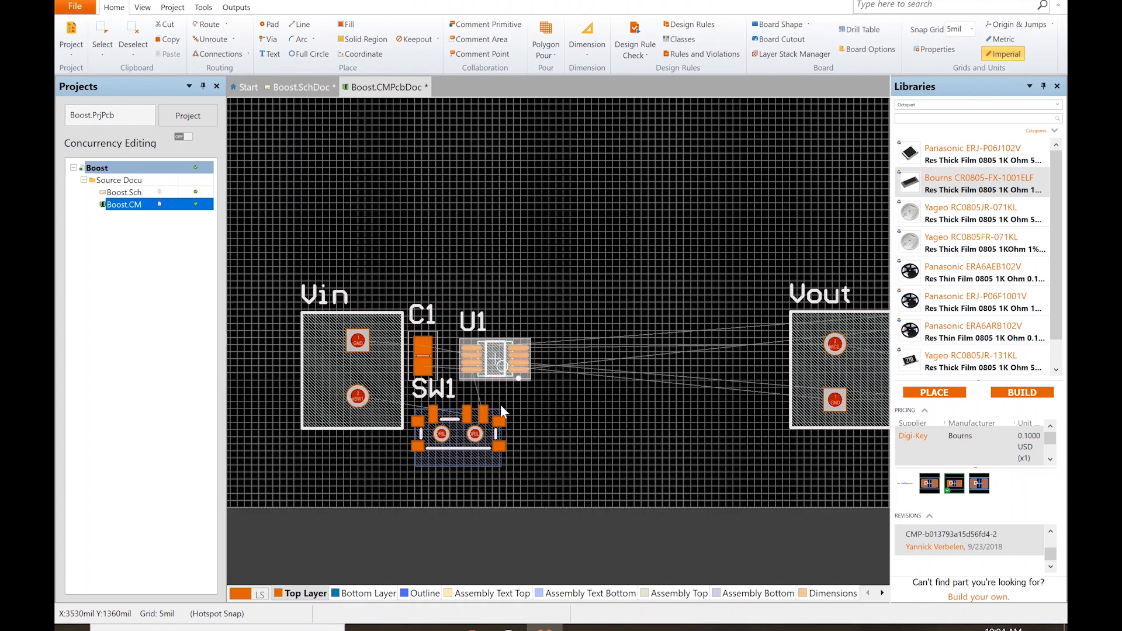
shift+scroll(500, 404, up, 2)
ctrl+scroll(534, 351, down, 3)
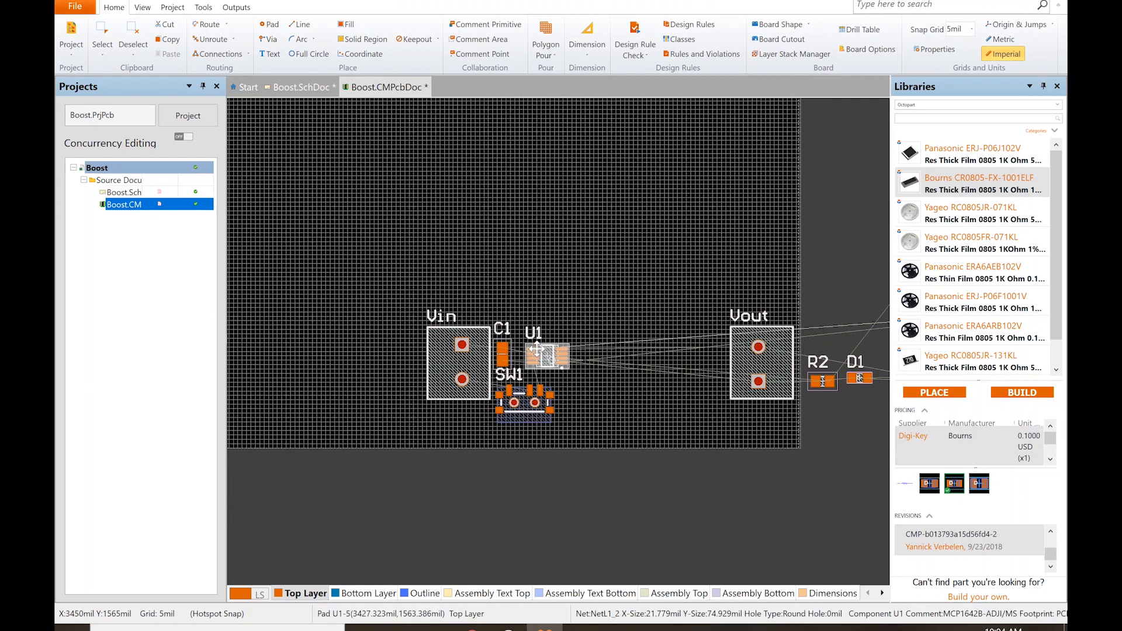
Check the connections around U1 in the schematic, then bring inductor L1 onto the board above and right of U1
click(294, 94)
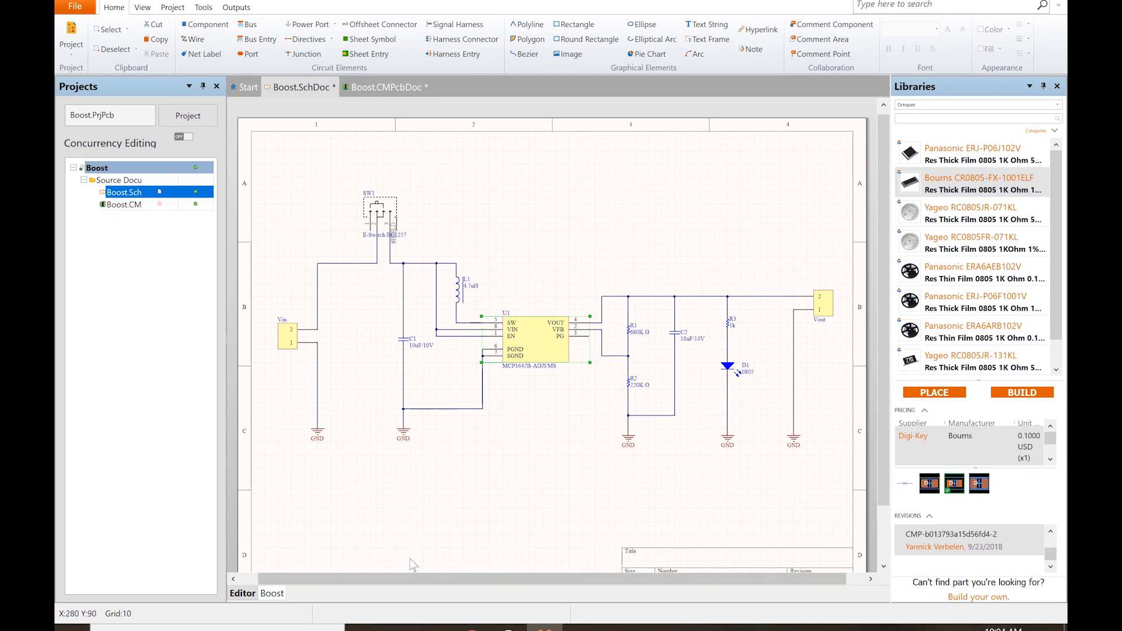
click(368, 88)
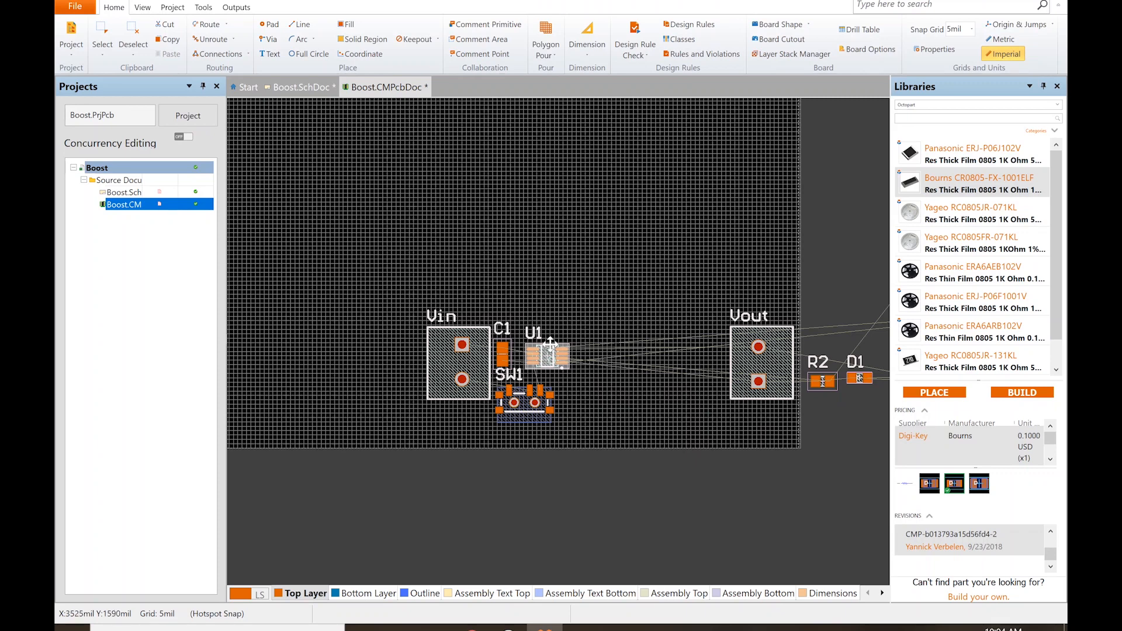
scroll(554, 348, right, 5)
drag(830, 318, 459, 353)
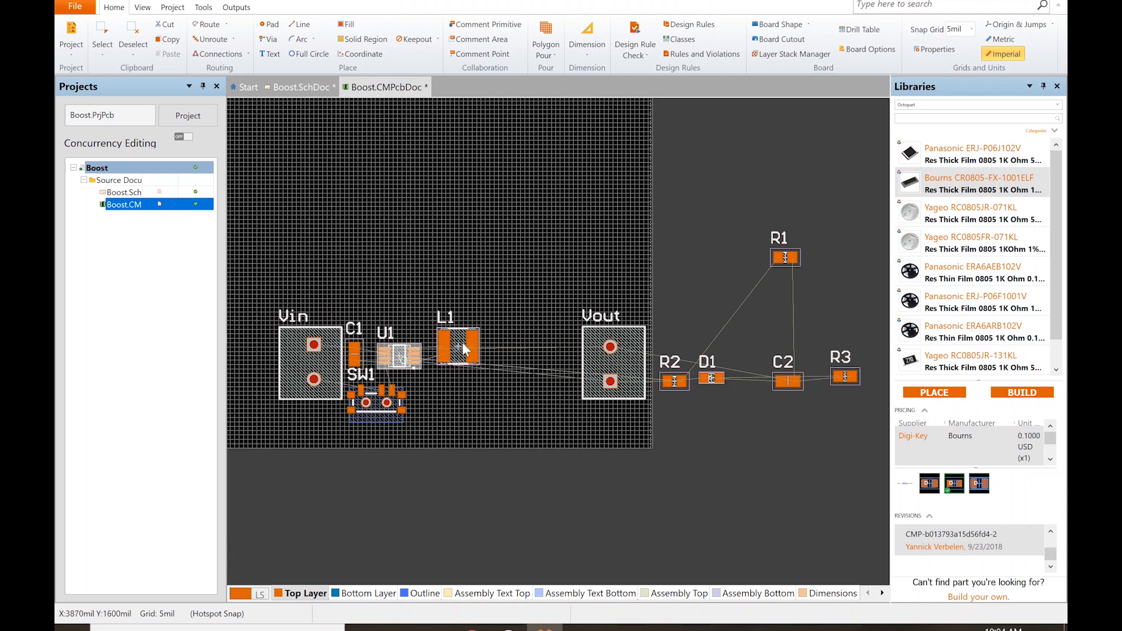
drag(466, 350, 440, 318)
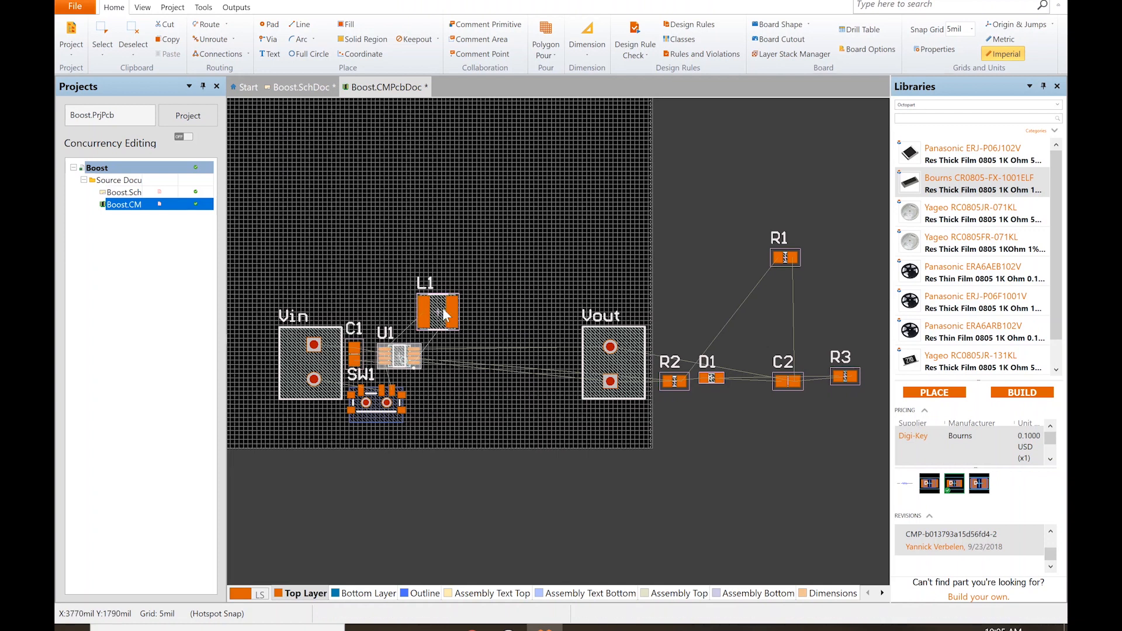
drag(444, 316, 491, 306)
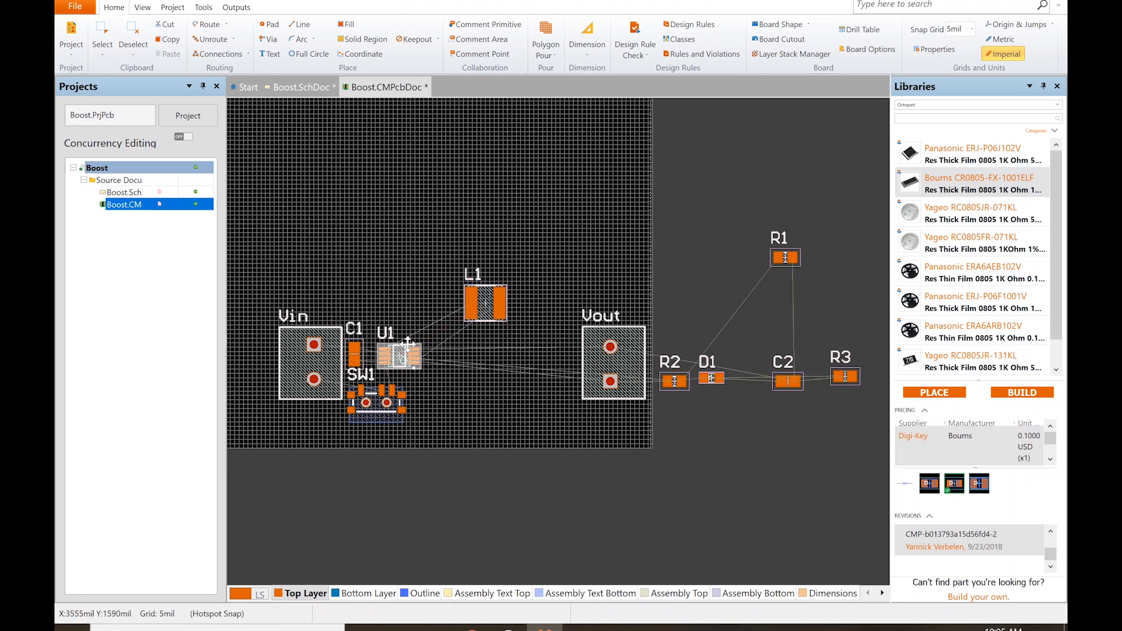
Shift U1 up, place L1 below it beside C1, and lower SW1 slightly to make room
mouse_move(398, 351)
mouse_down()
mouse_move(402, 332)
mouse_move(385, 334)
mouse_move(402, 334)
mouse_up()
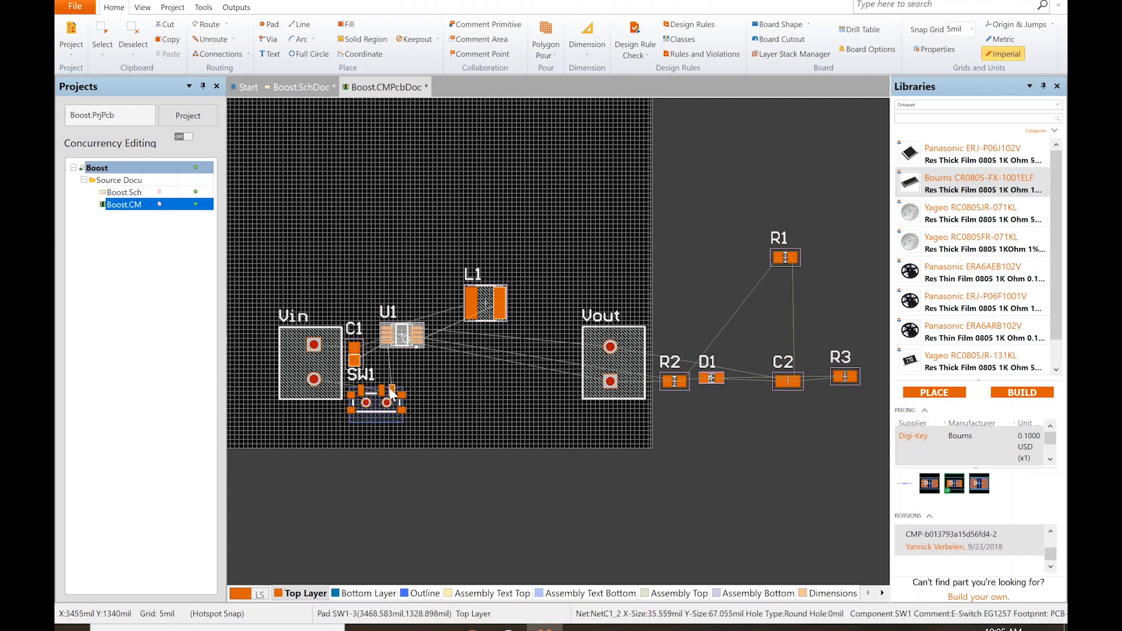
drag(489, 310, 423, 373)
drag(403, 335, 408, 313)
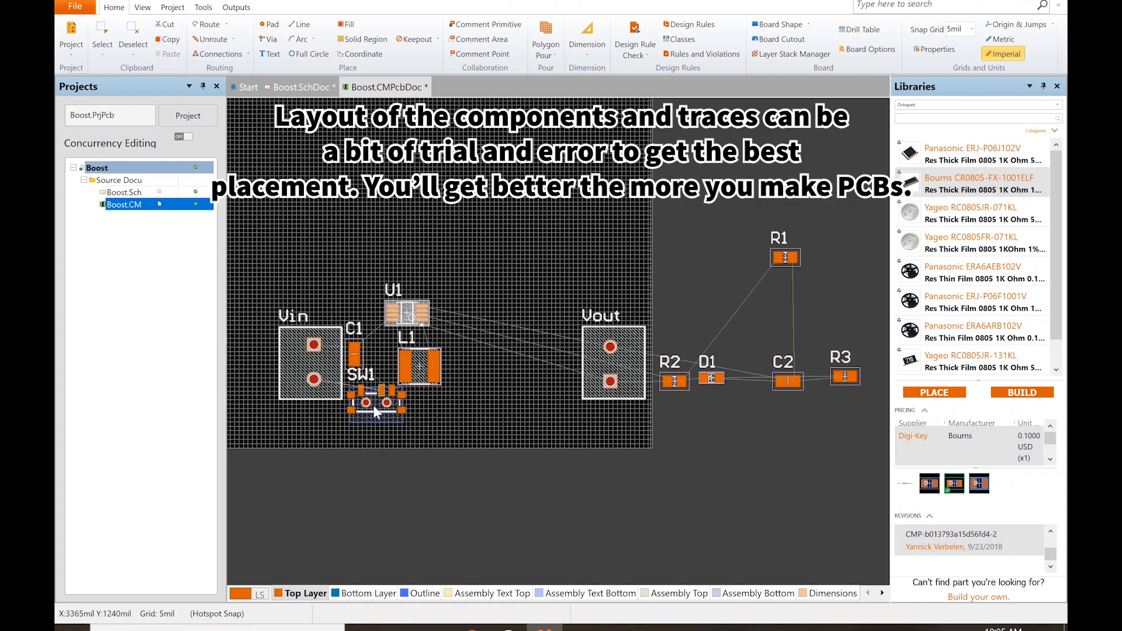
drag(376, 404, 377, 415)
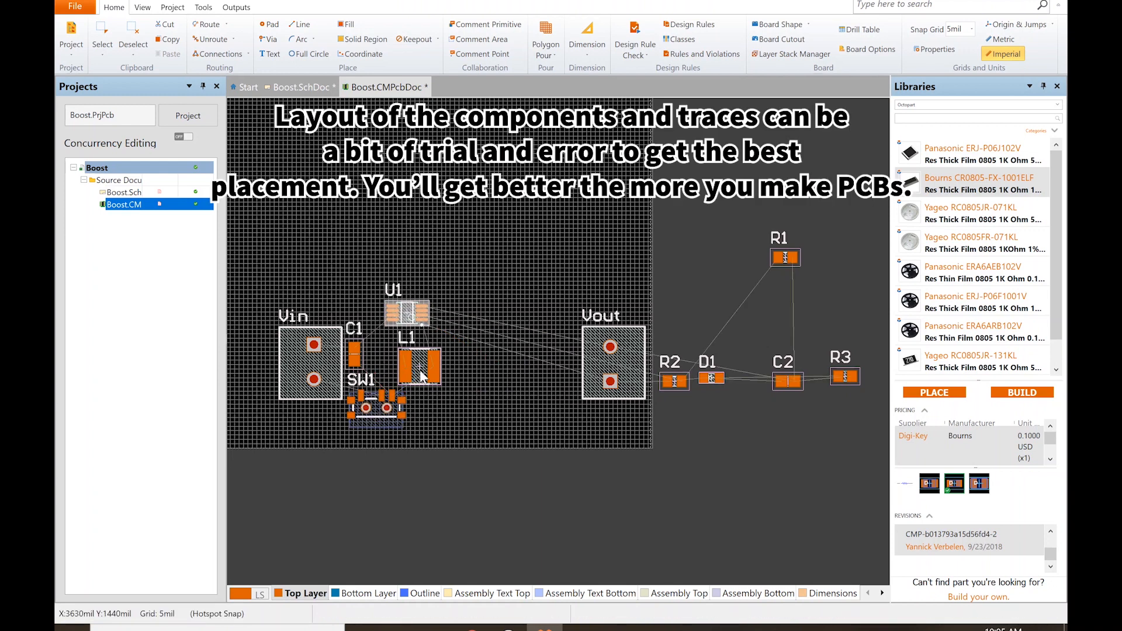
drag(423, 372, 409, 372)
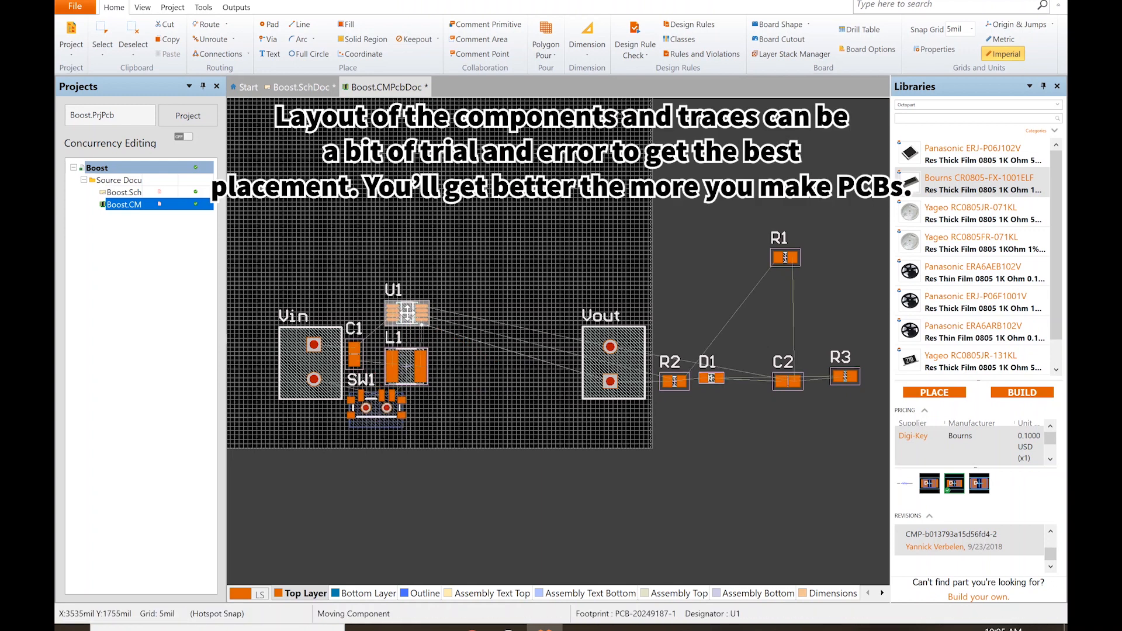
Swap U1 and L1 so that L1 sits directly above U1, with both designators on the right of their parts
drag(408, 314, 433, 365)
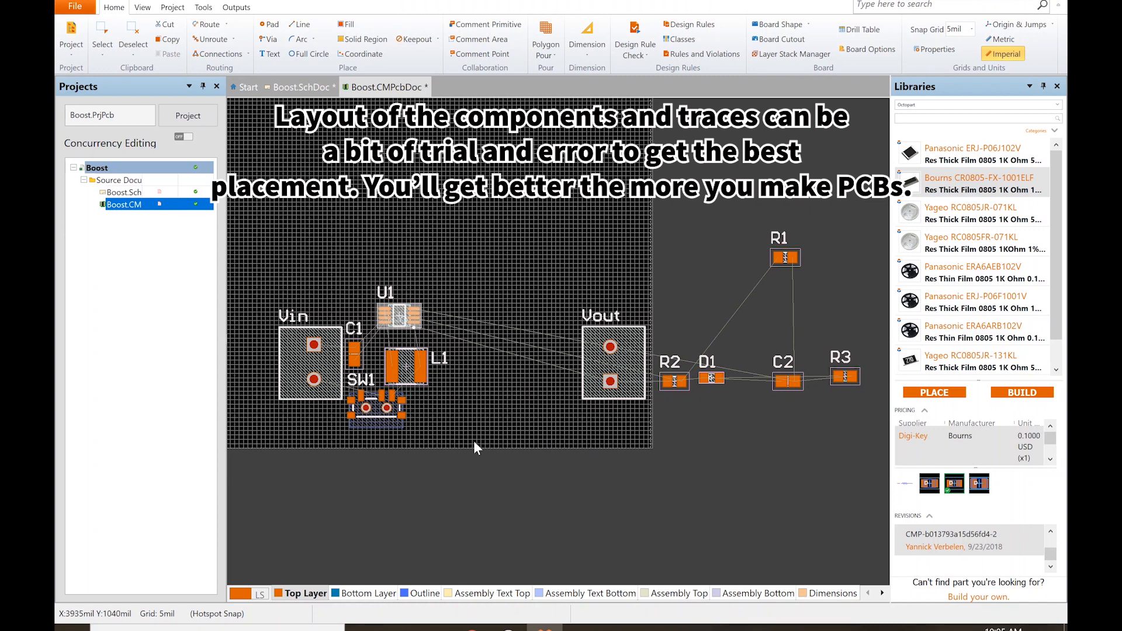
mouse_move(399, 316)
mouse_down()
mouse_move(395, 329)
mouse_move(407, 328)
mouse_up()
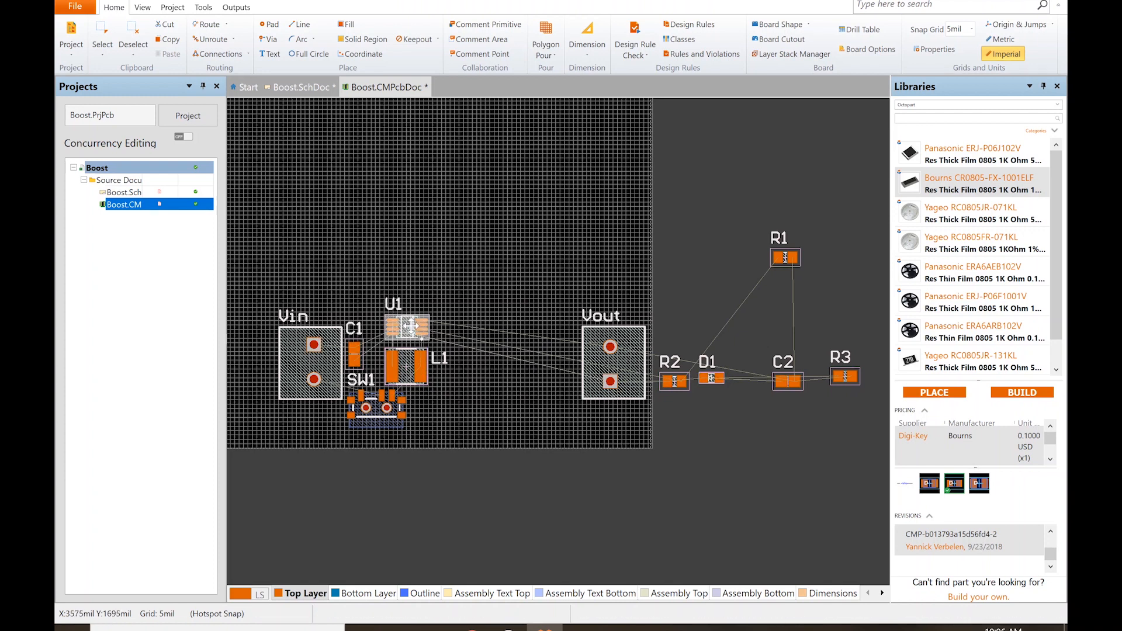
drag(409, 326, 430, 369)
drag(404, 314, 403, 329)
drag(402, 370, 398, 368)
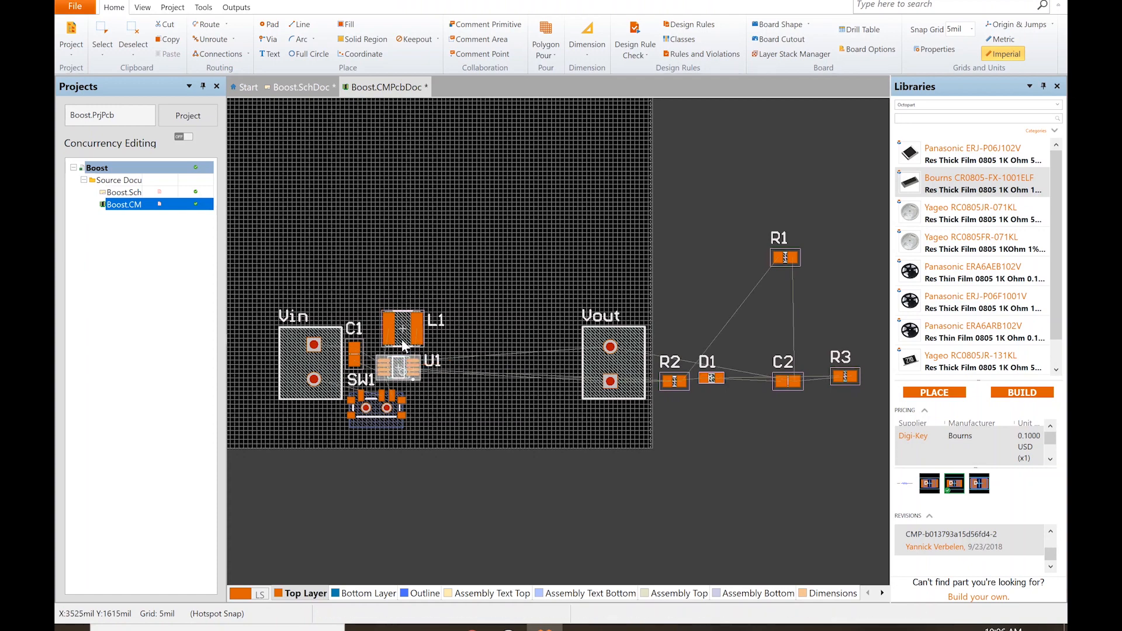
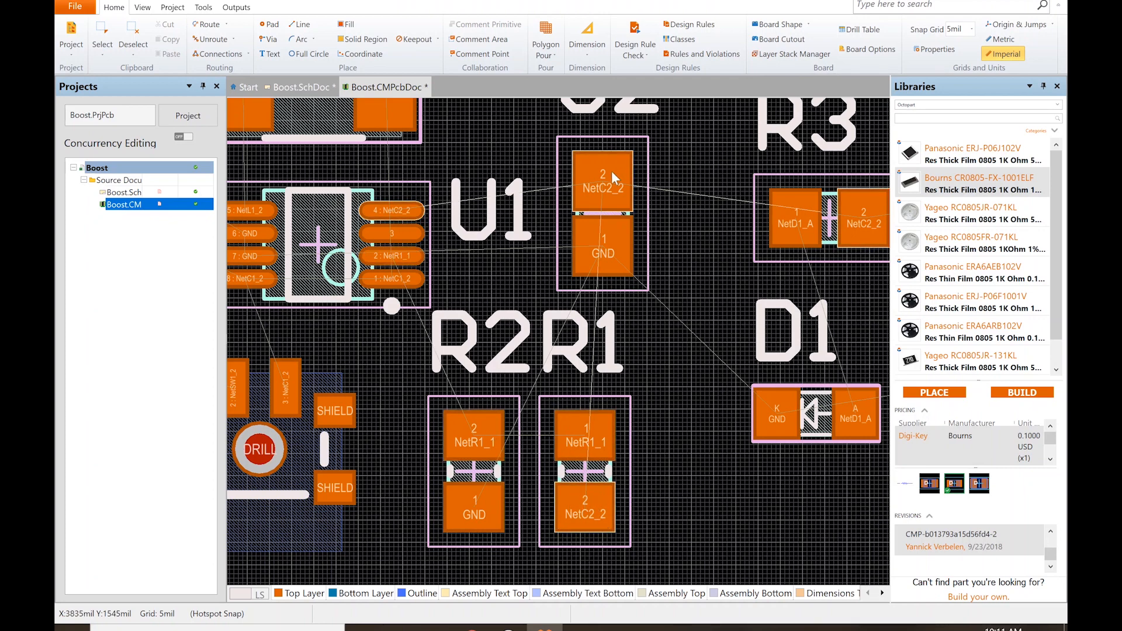
Rotate resistor R1 by 180 degrees so its NetC2_2 pad faces C2
click(603, 477)
key(space)
key(space)
drag(601, 473, 602, 473)
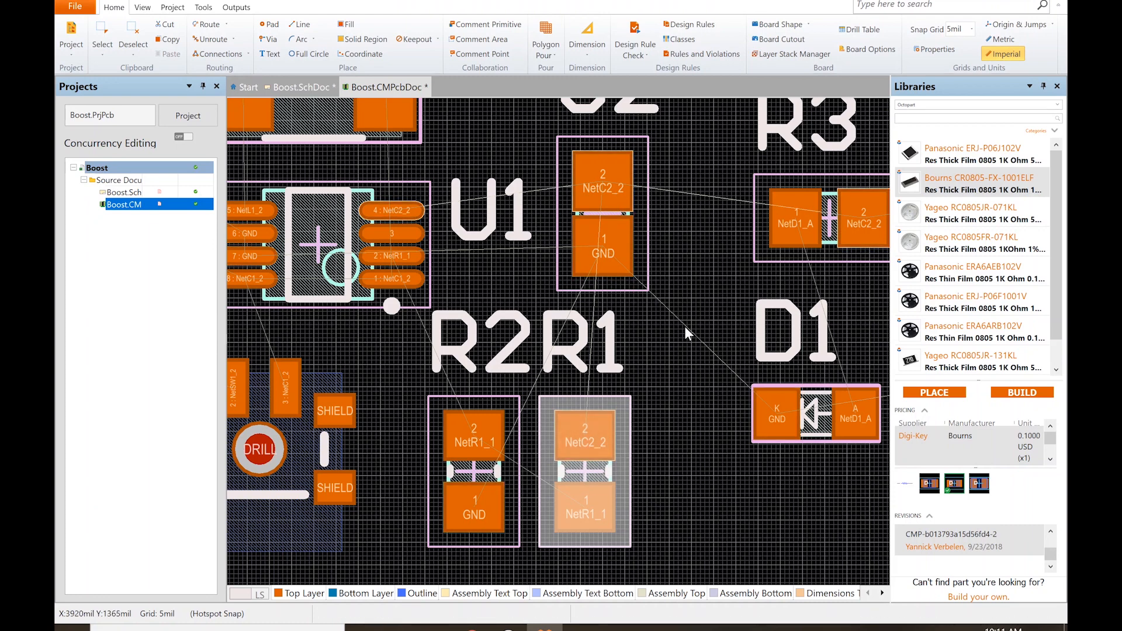
Rotate resistor R3 upright and place it directly right of C2 with its NetC2_2 pad facing up
ctrl+scroll(685, 326, down, 1)
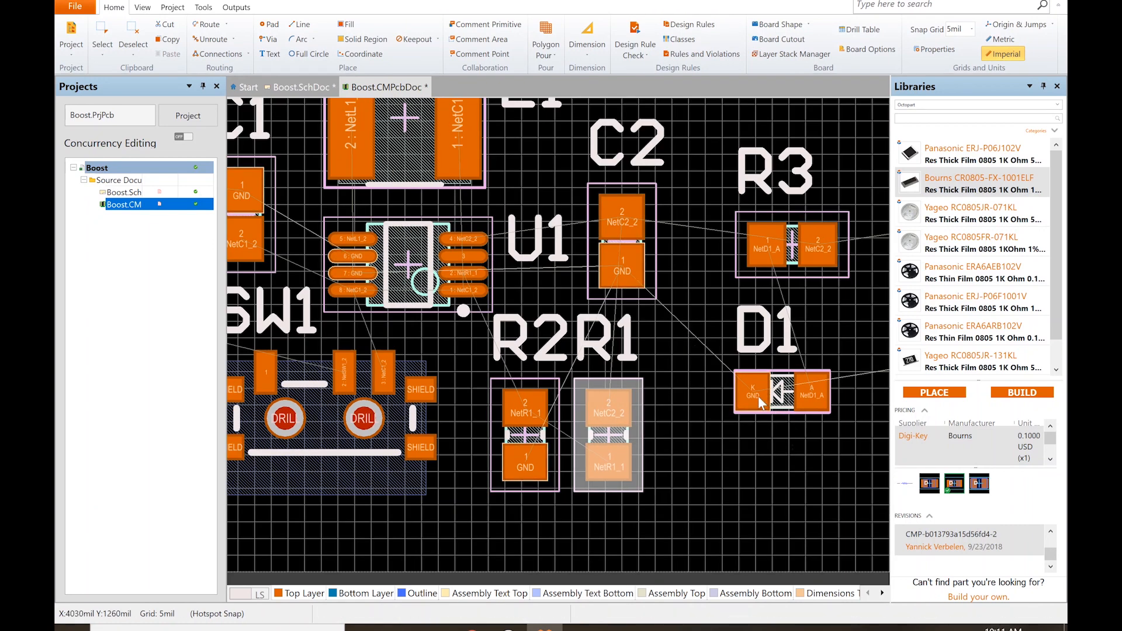
drag(788, 248, 728, 252)
click(760, 250)
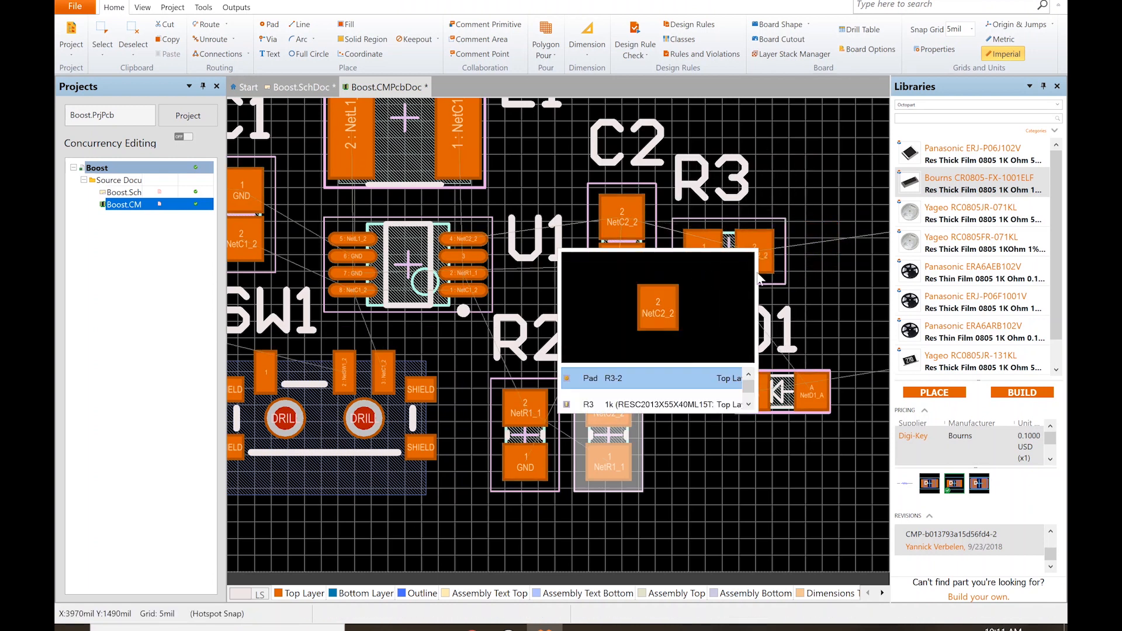
click(837, 273)
drag(730, 252, 783, 202)
click(782, 215)
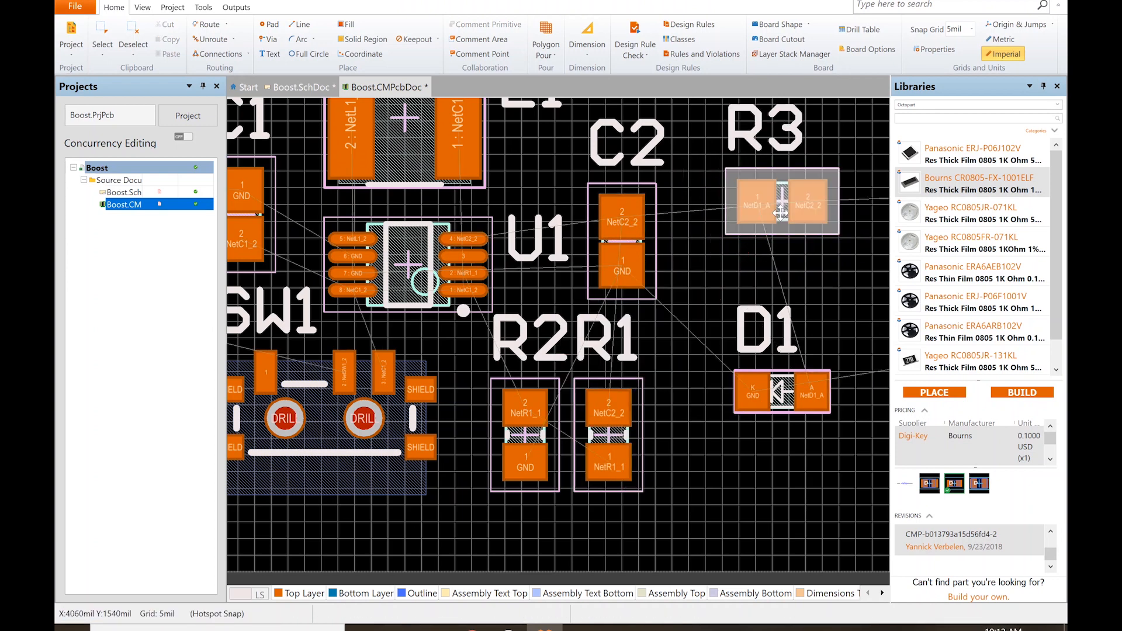
key(space)
drag(783, 202, 725, 272)
Move diode D1 directly below R3 and rotate it upright with its NetD1_A pad facing R3
drag(782, 400, 726, 395)
click(724, 406)
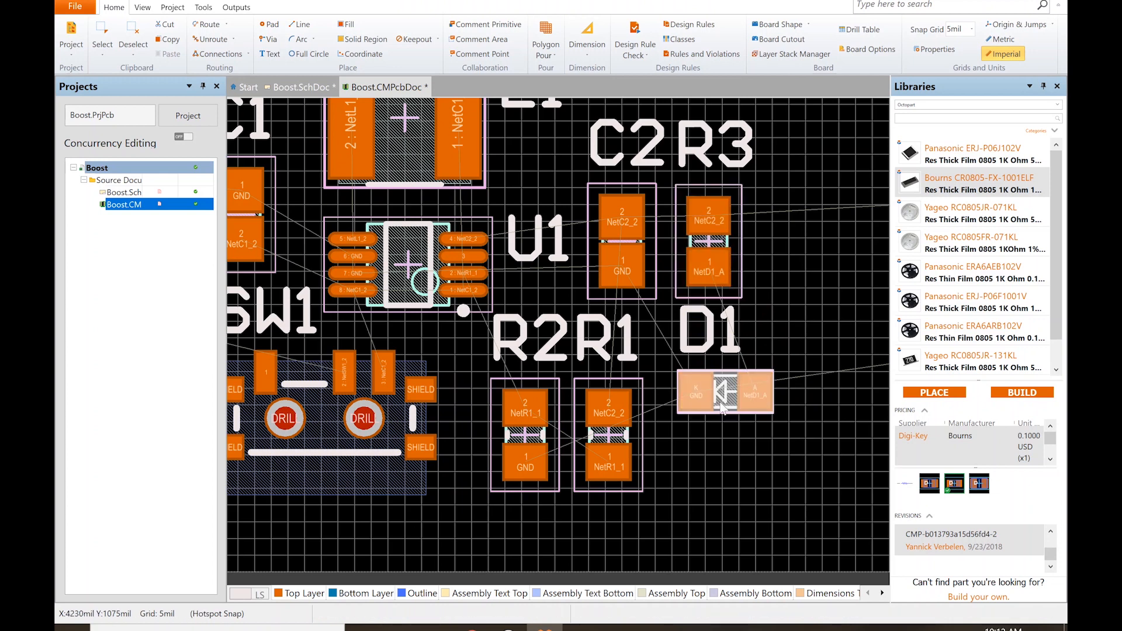
drag(720, 401, 713, 432)
key(space)
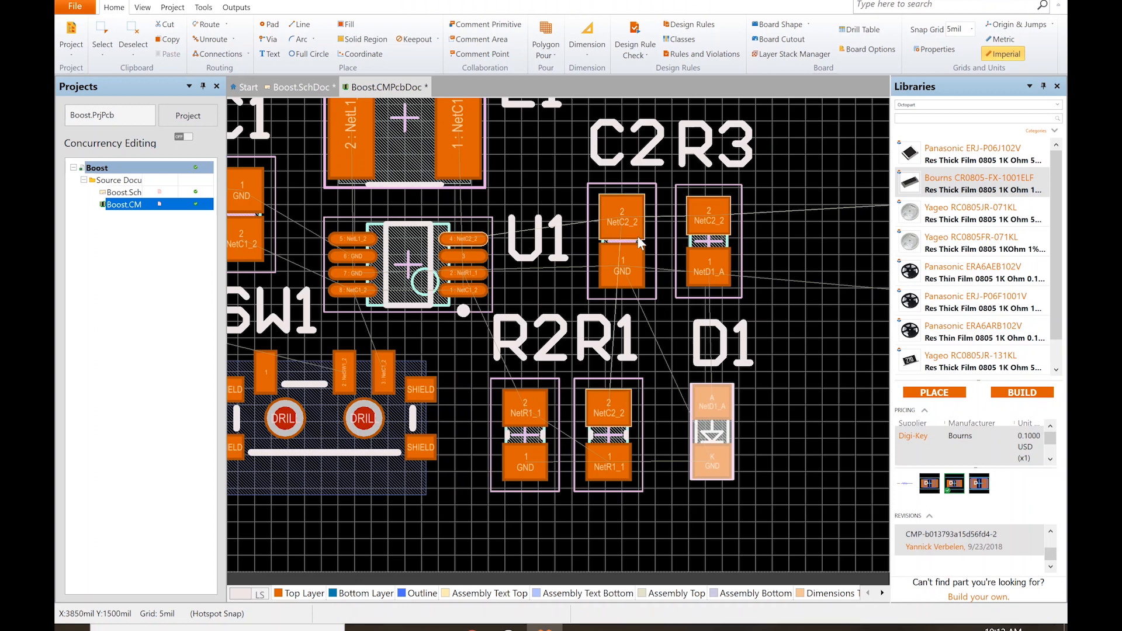
Shift C2, R3 and D1 slightly left to tighten the spacing beside U1 and R1
drag(619, 240, 604, 240)
drag(717, 242, 696, 242)
drag(728, 426, 690, 437)
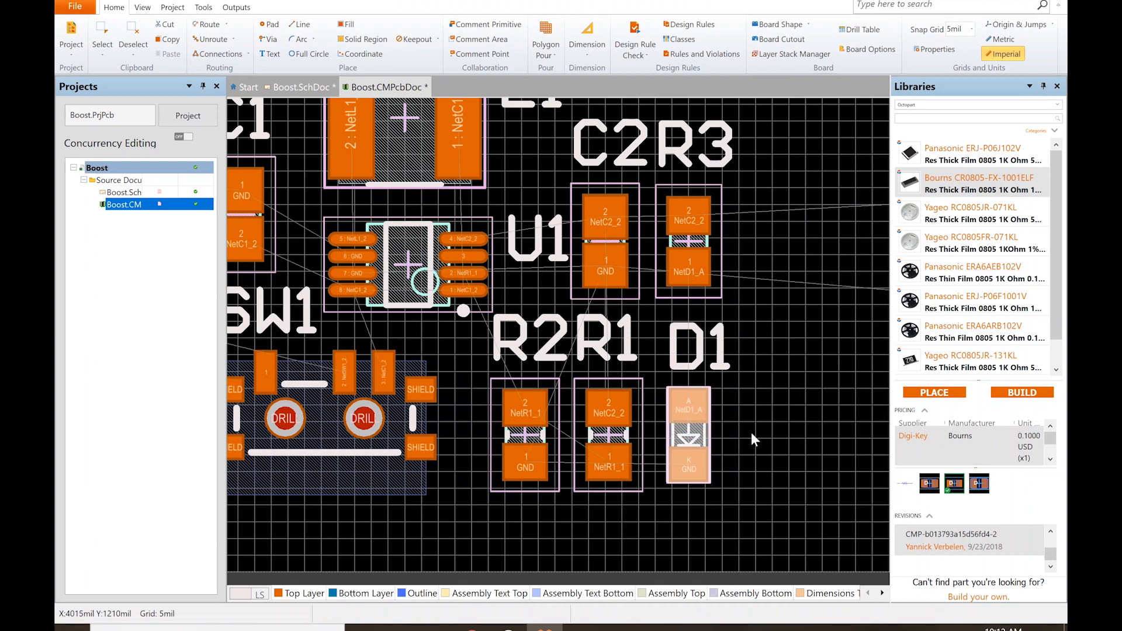
Move Vout in close to the right of R3 and D1, and raise Vin slightly beside C1
ctrl+scroll(748, 433, down, 2)
ctrl+scroll(759, 430, down, 1)
shift+scroll(759, 431, down, 5)
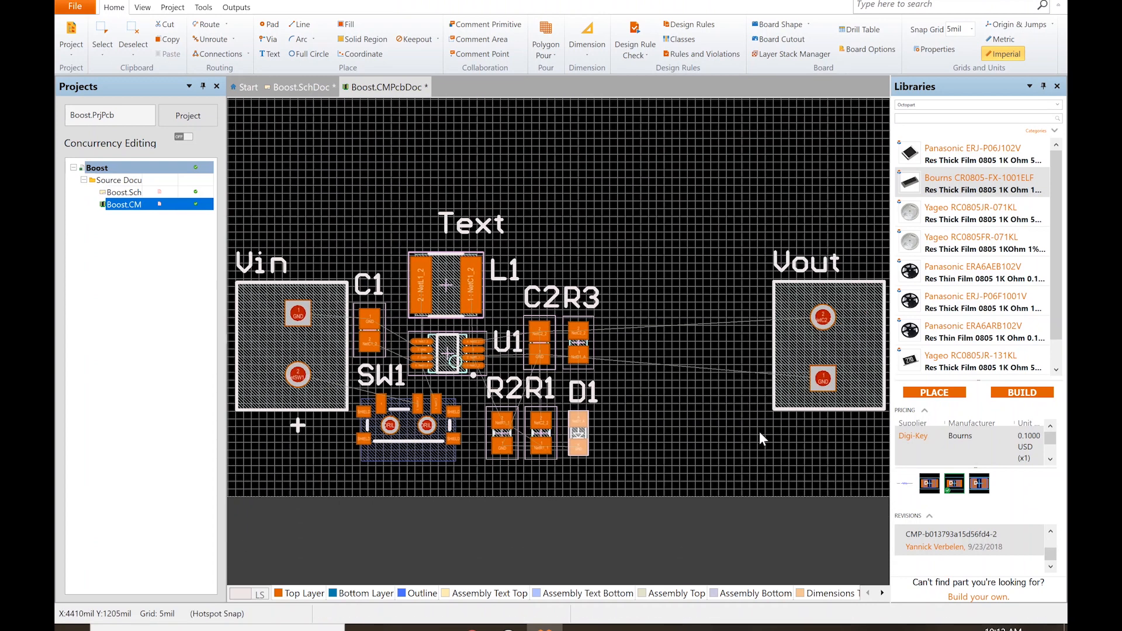
mouse_move(862, 343)
mouse_down()
mouse_move(475, 474)
mouse_move(370, 483)
mouse_move(363, 473)
mouse_up()
mouse_move(655, 363)
mouse_down()
mouse_move(365, 464)
mouse_move(362, 452)
mouse_up()
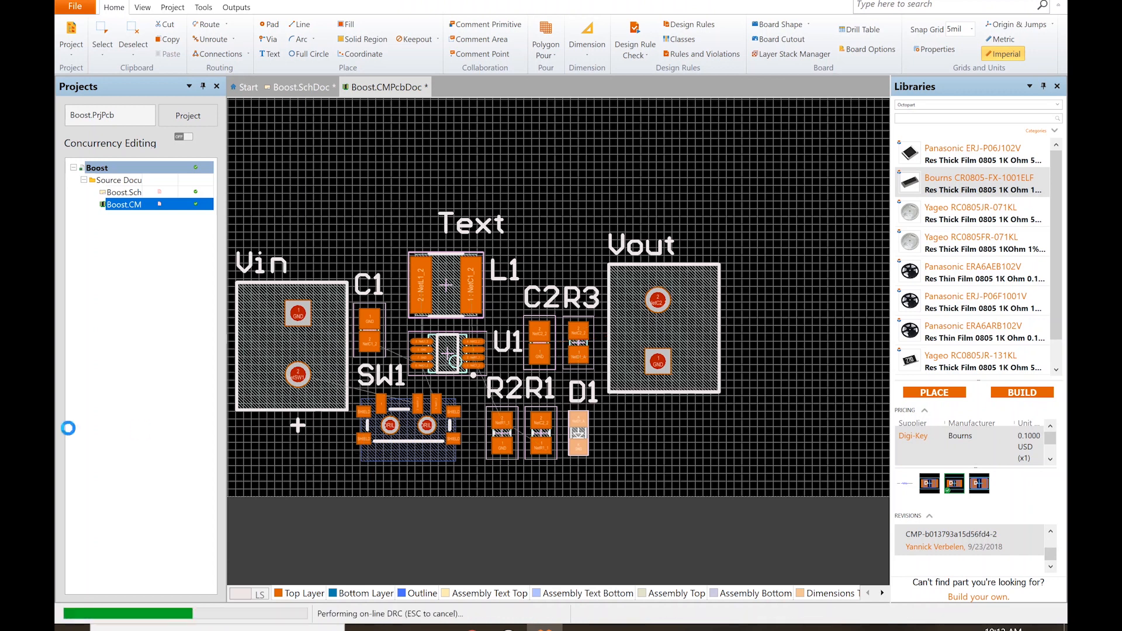
drag(292, 377, 297, 351)
text(0805 1K)
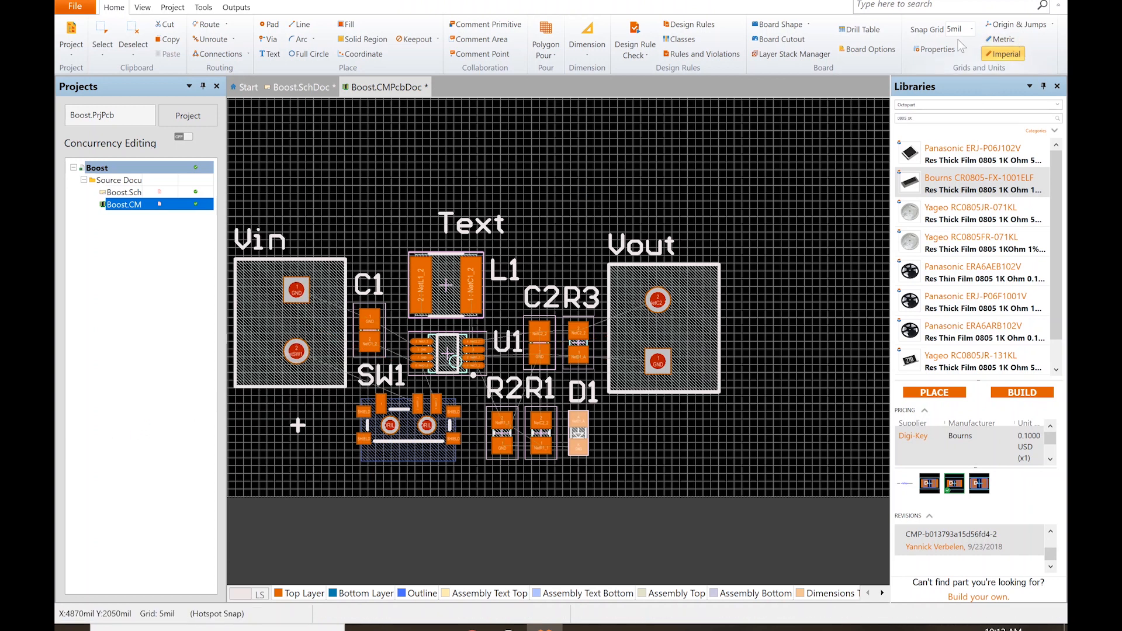
drag(662, 342, 661, 342)
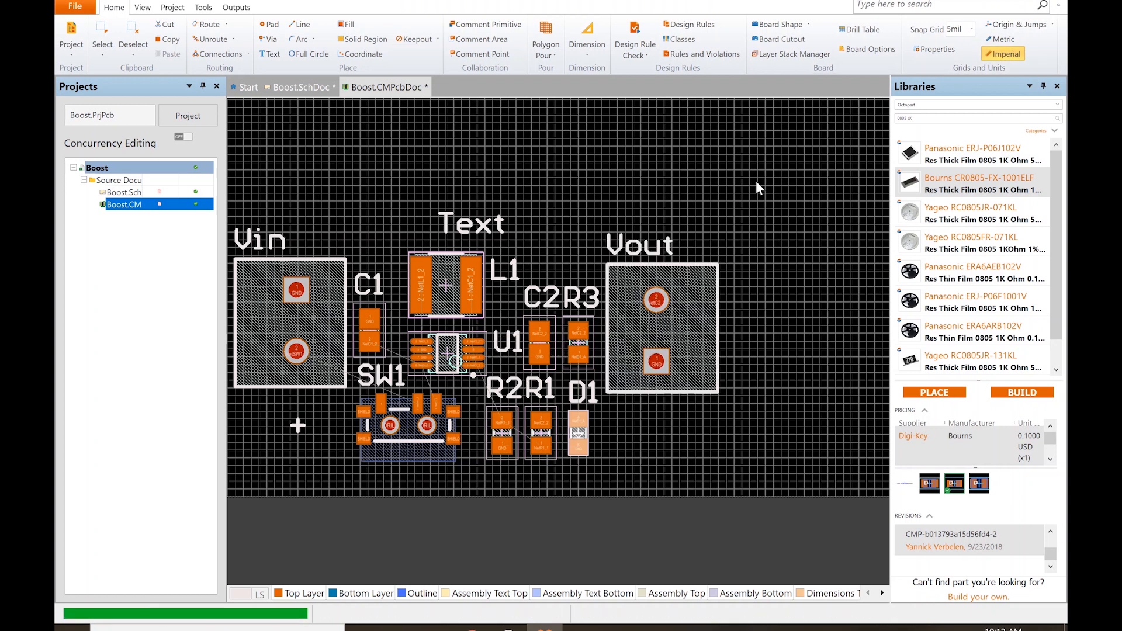
Set the snap grid to 25 mil and nudge Vout and Vin so both connectors snap to it
click(973, 30)
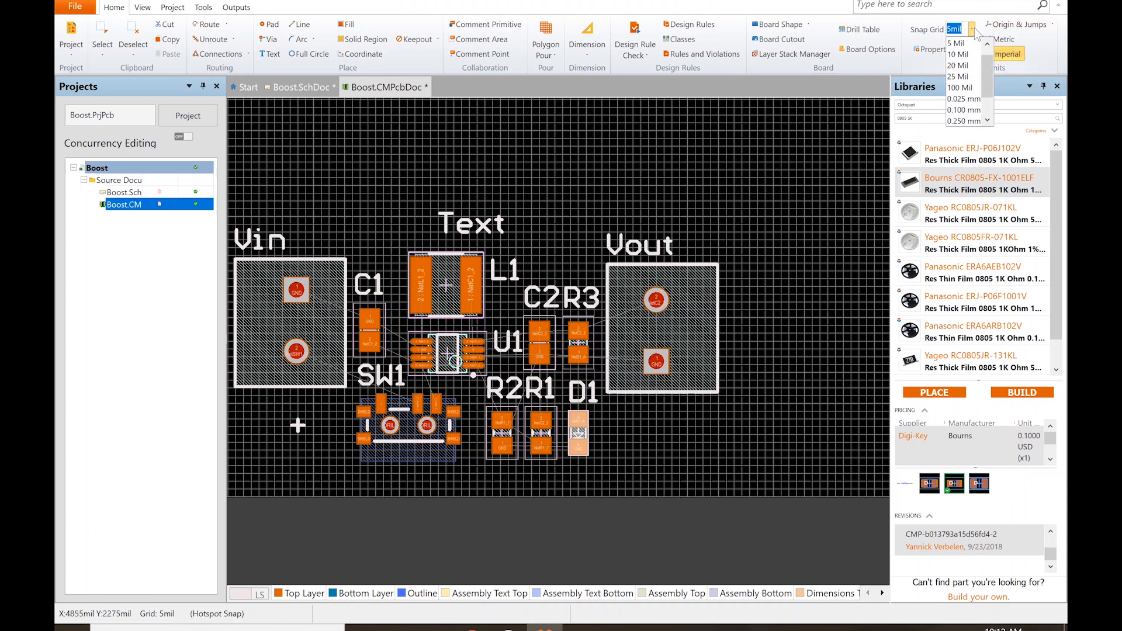
click(971, 80)
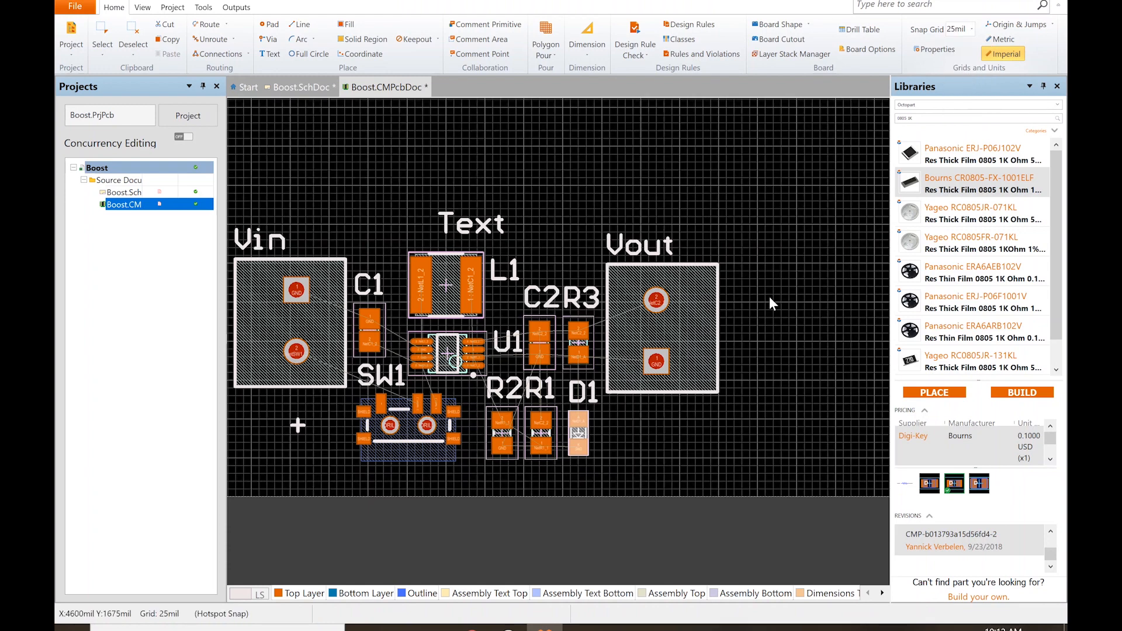
drag(652, 335, 650, 332)
drag(362, 451, 360, 453)
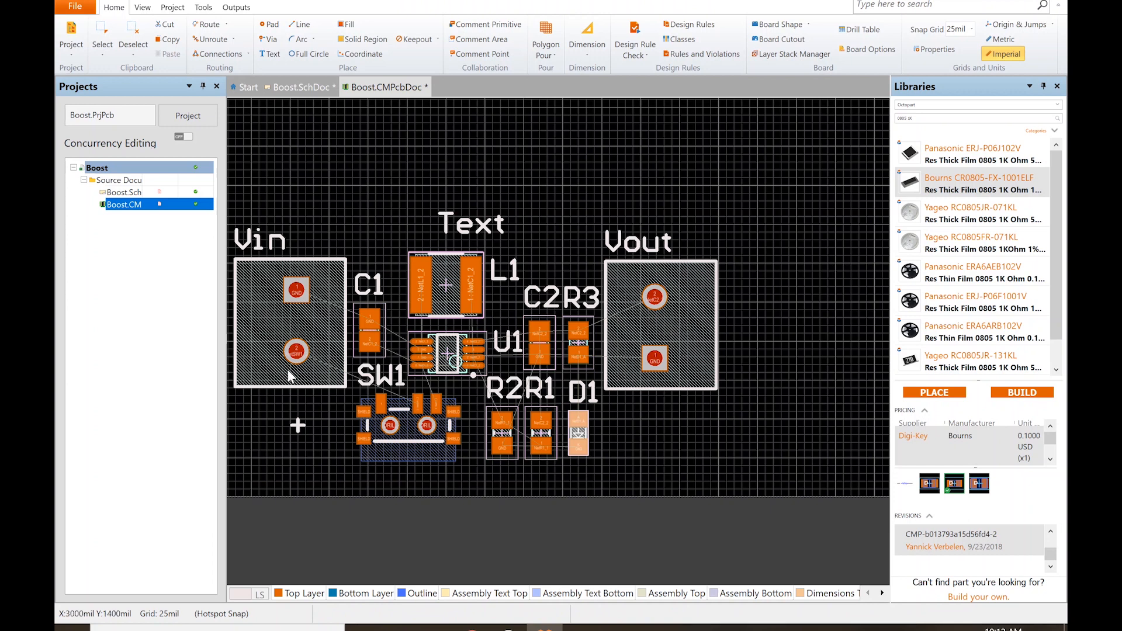
drag(298, 336, 293, 338)
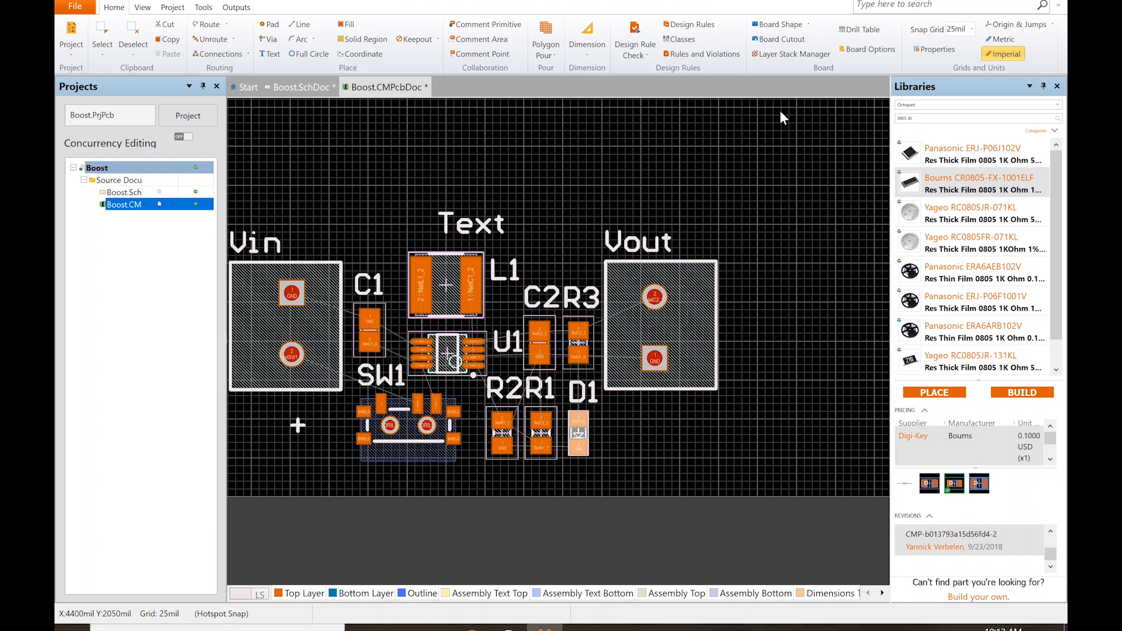
Using a 5 mil snap grid, move the "Text" string below Vout and the "+" label up under Vin's lower pad
click(972, 29)
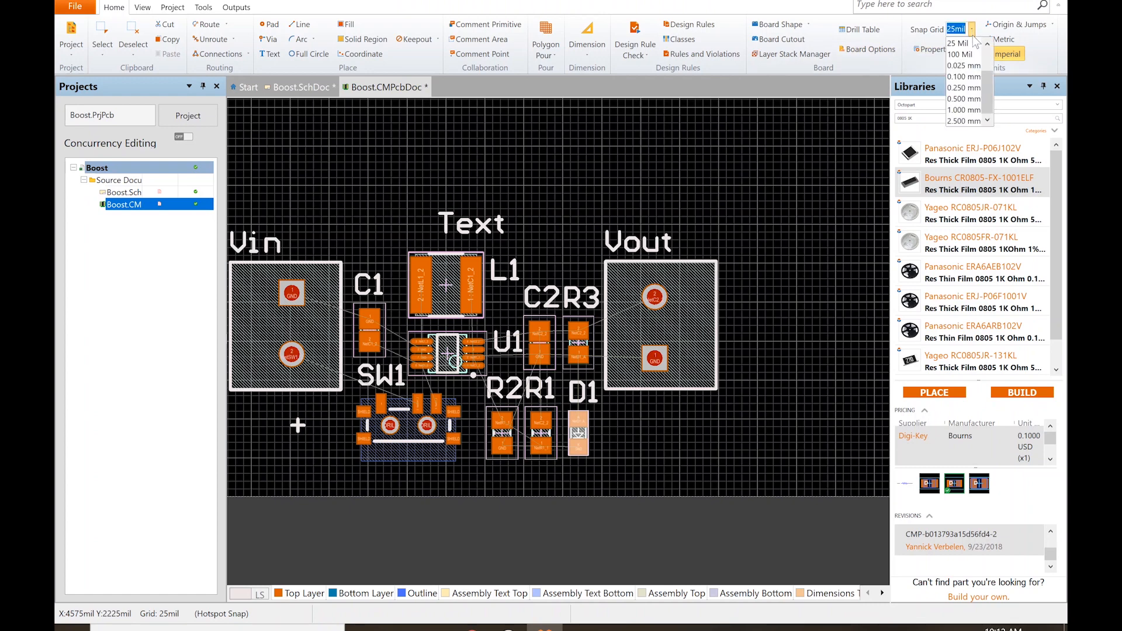
click(957, 43)
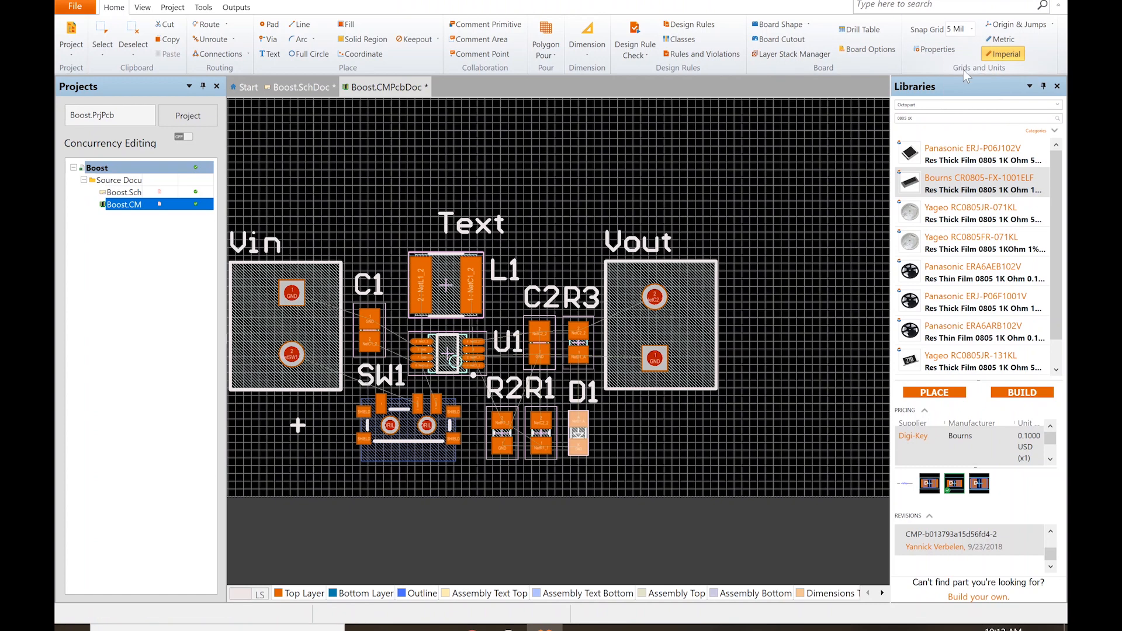
ctrl+scroll(422, 376, up, 1)
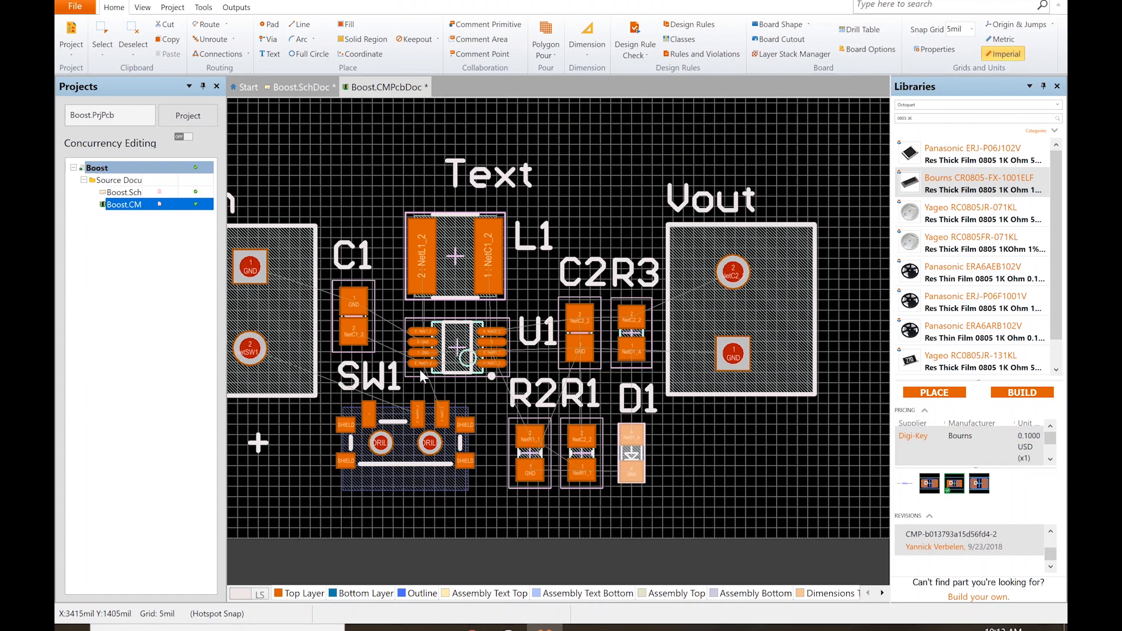
ctrl+scroll(422, 376, down, 1)
scroll(423, 376, down, 1)
shift+scroll(536, 209, up, 2)
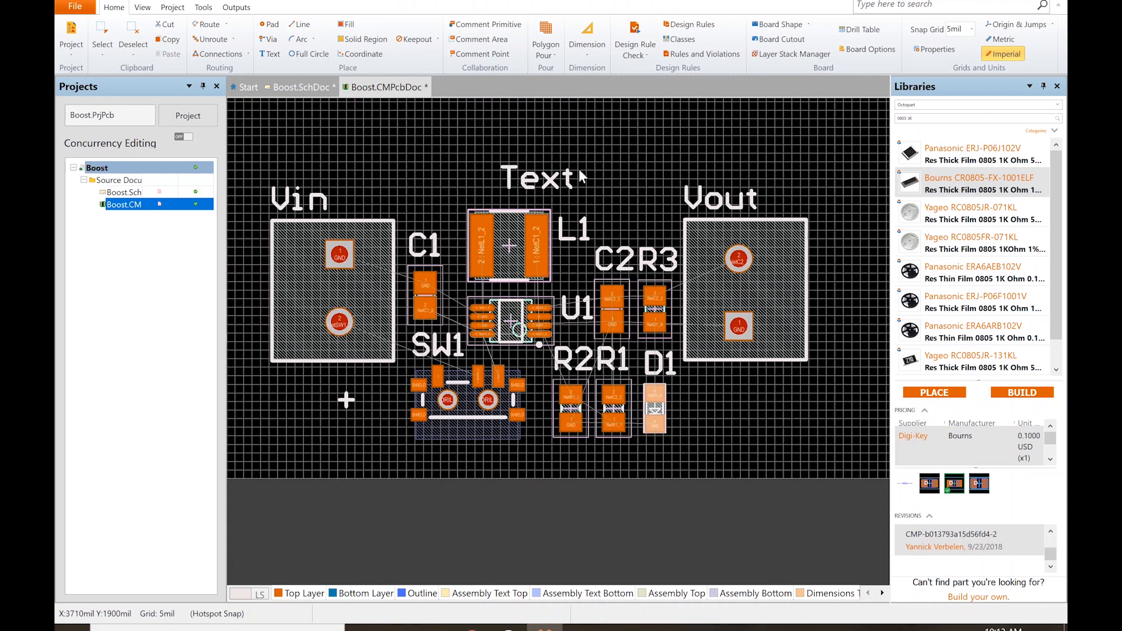
drag(543, 184, 742, 387)
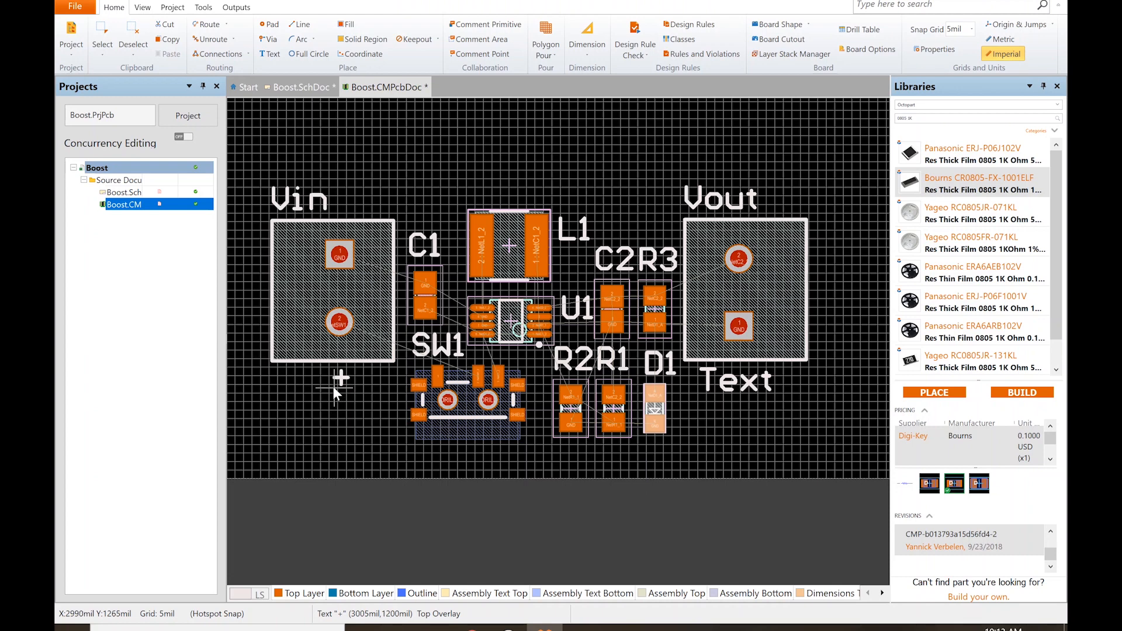
drag(334, 386, 340, 380)
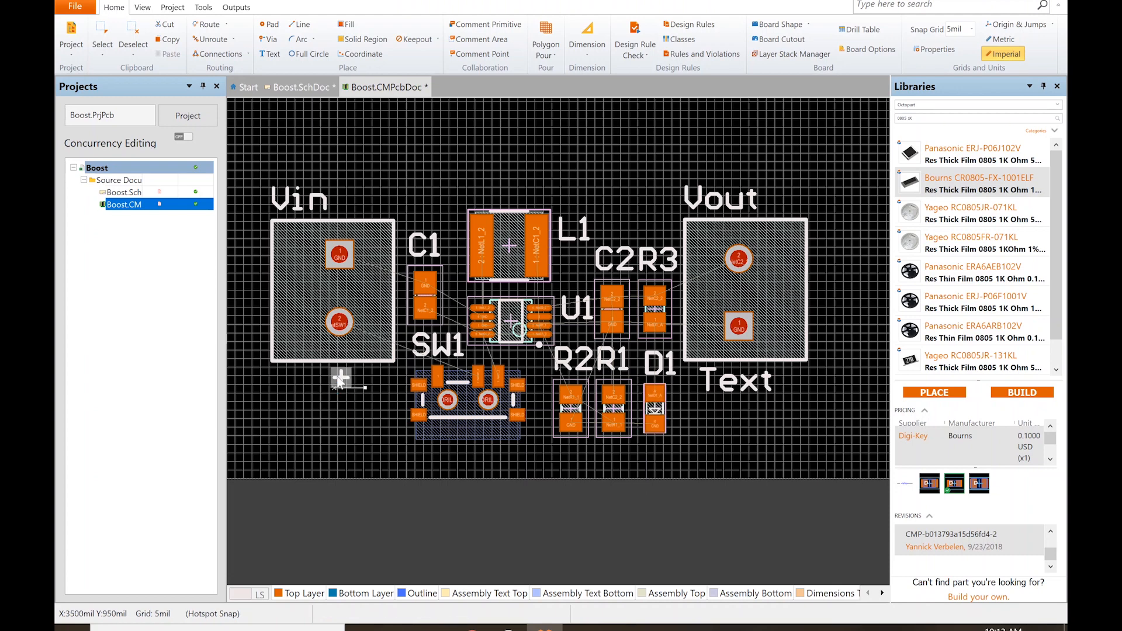
Set the height of Vin's "+" label to 80 mil and recentre it under the lower pad
double_click(340, 379)
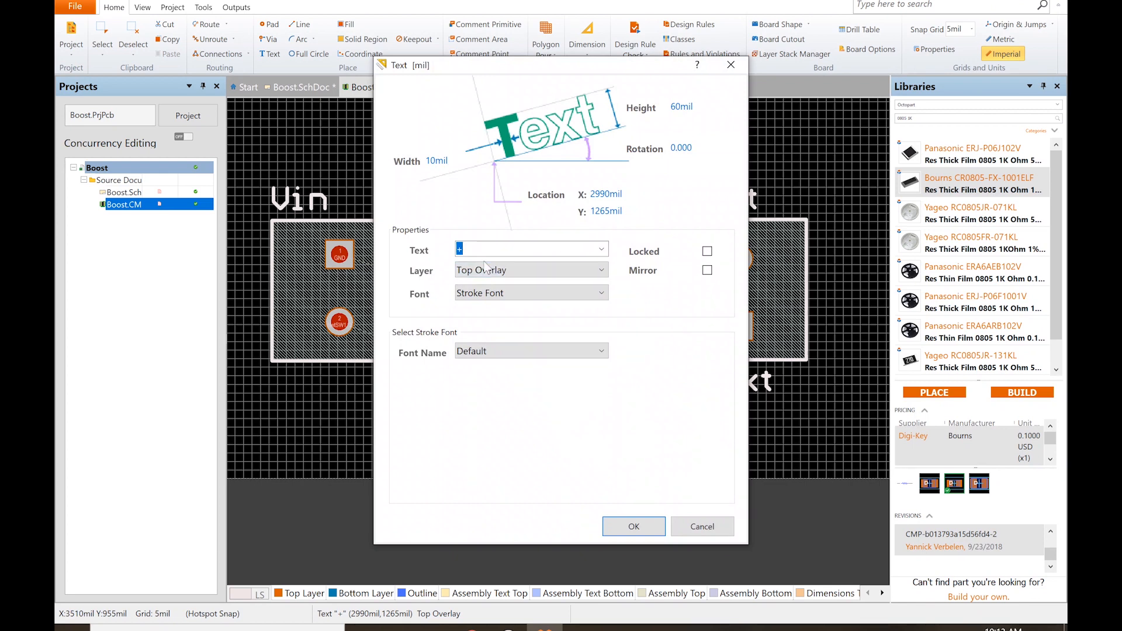
key(Tab)
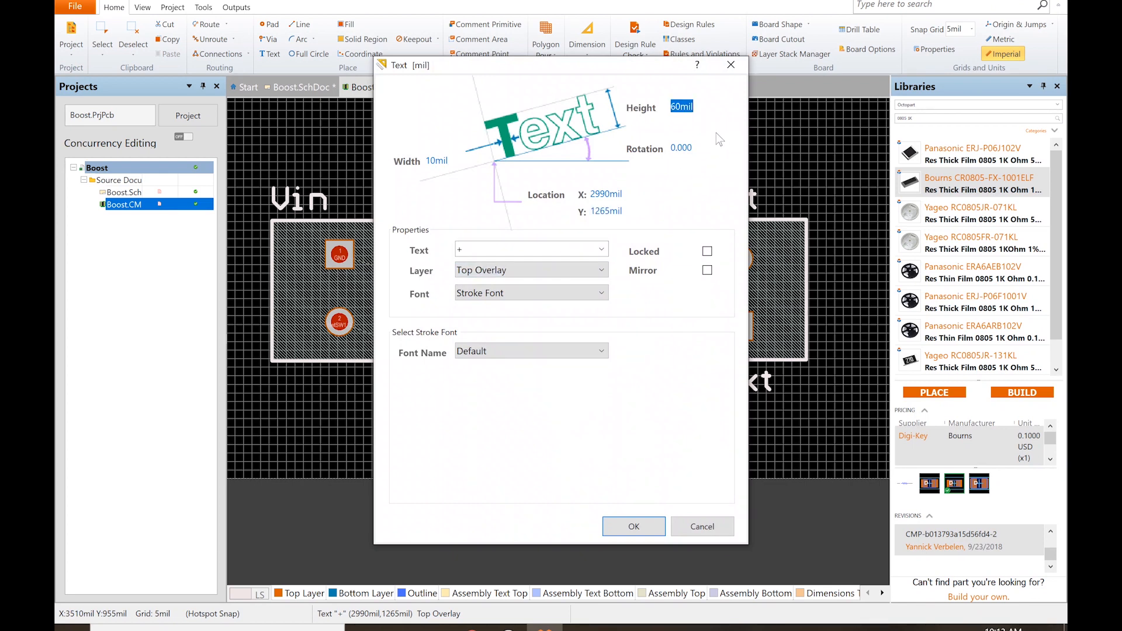
text(80)
key(Return)
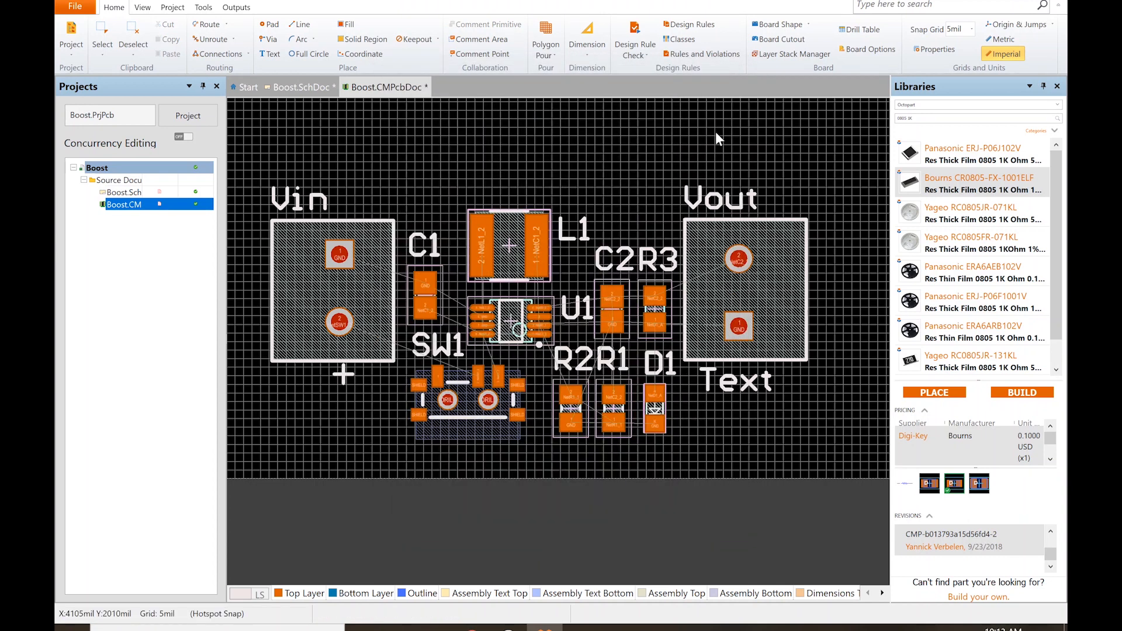
drag(344, 376, 332, 390)
Change the string below Vout to "+" with a height of 80 mil and place it above the connector beside the Vout label
double_click(782, 379)
click(681, 107)
text(80)
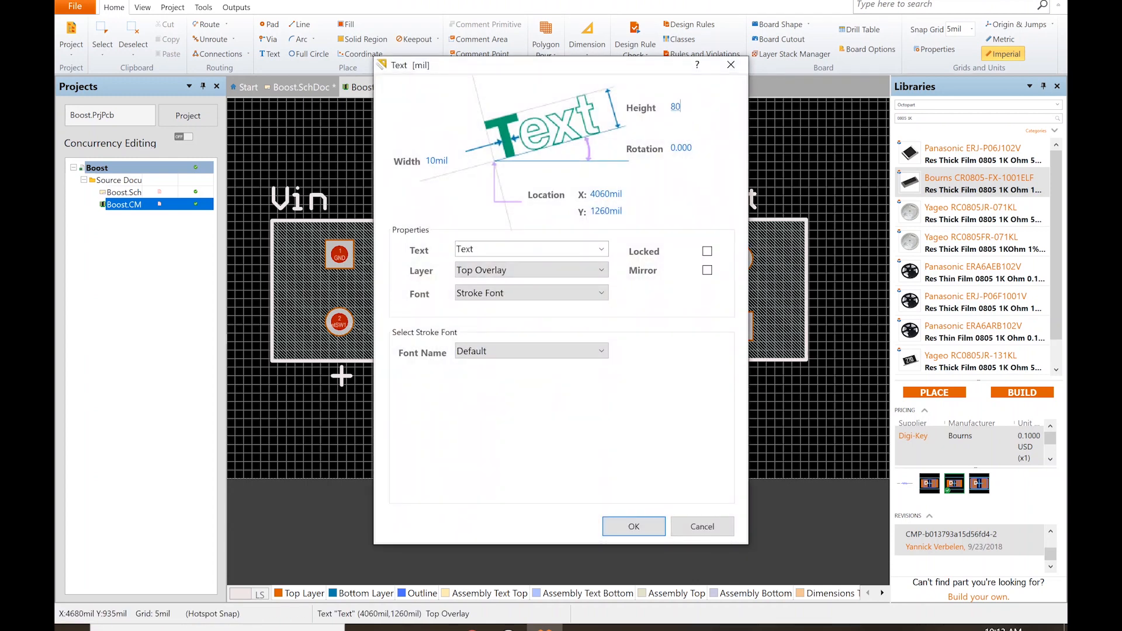
double_click(472, 250)
text(+)
key(Return)
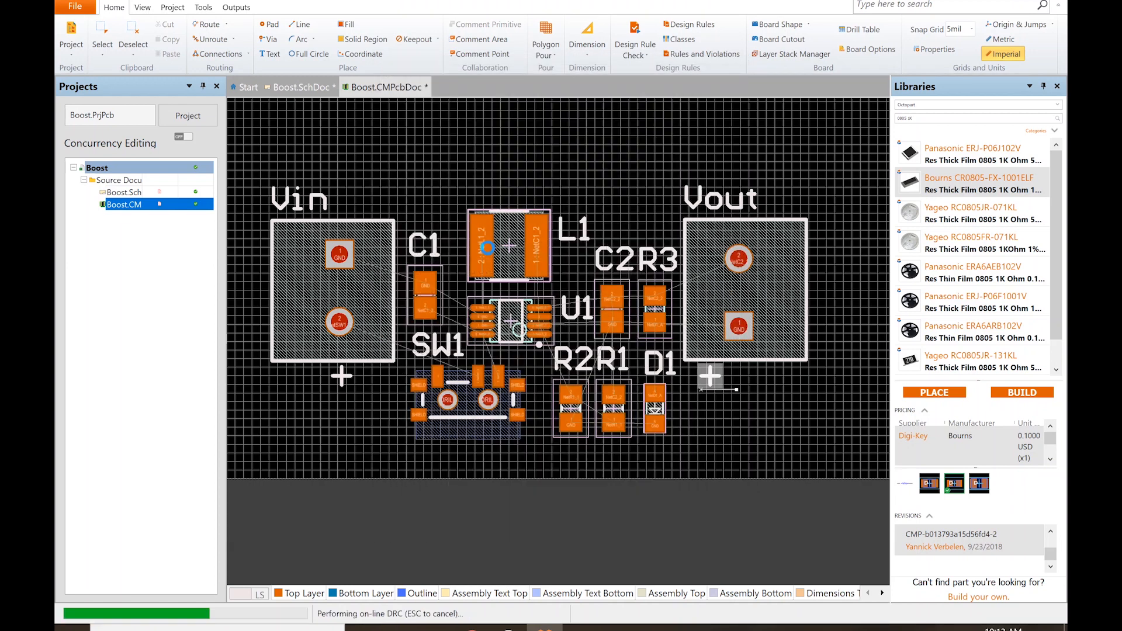
drag(712, 377, 768, 215)
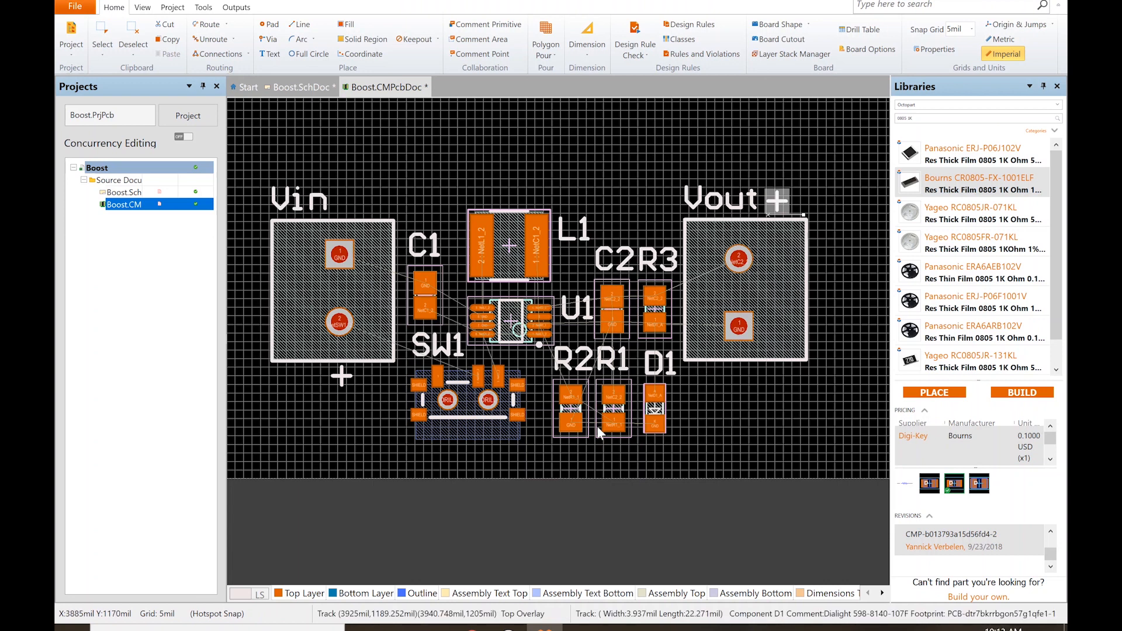
Make Top Overlay the active layer and place two text strings, one below Vin's "+" and one below Vout
click(883, 593)
click(882, 593)
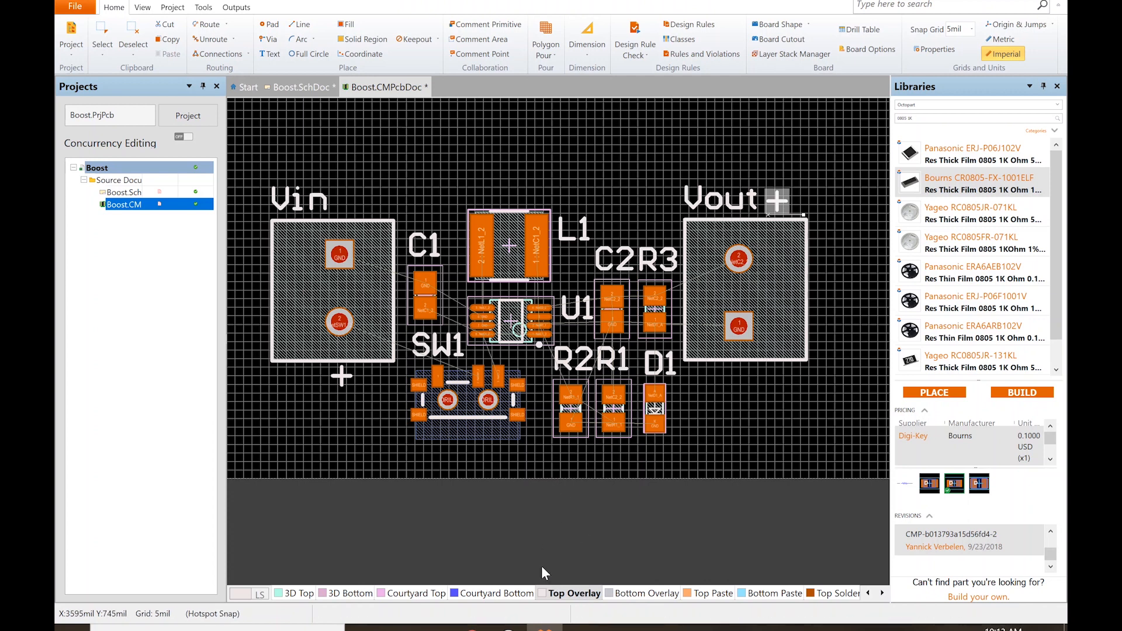
click(269, 54)
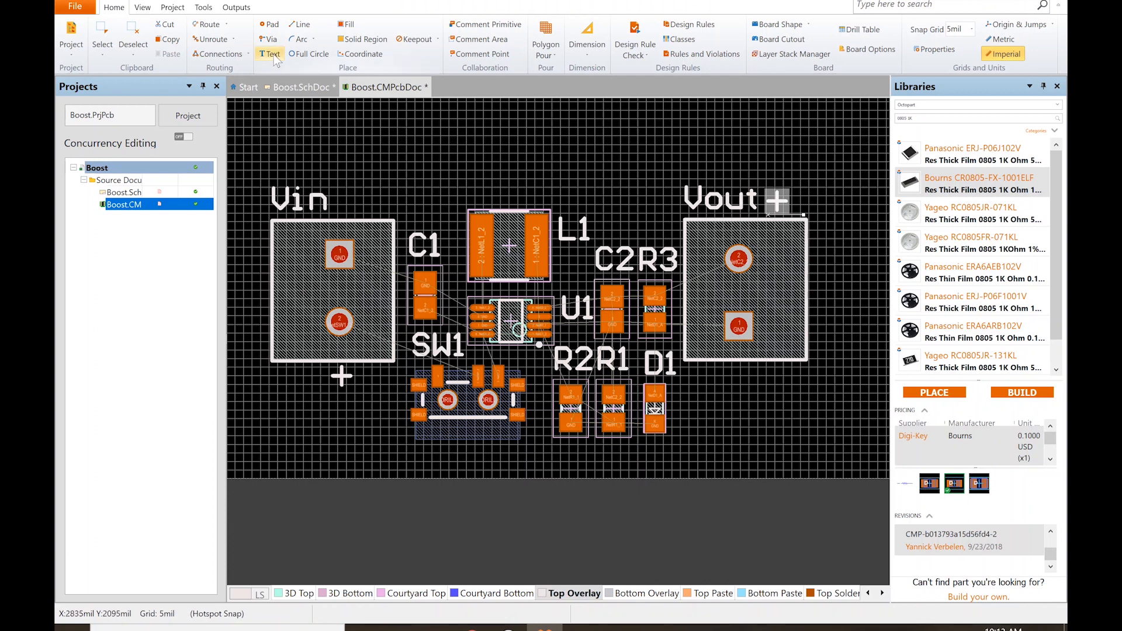
click(286, 417)
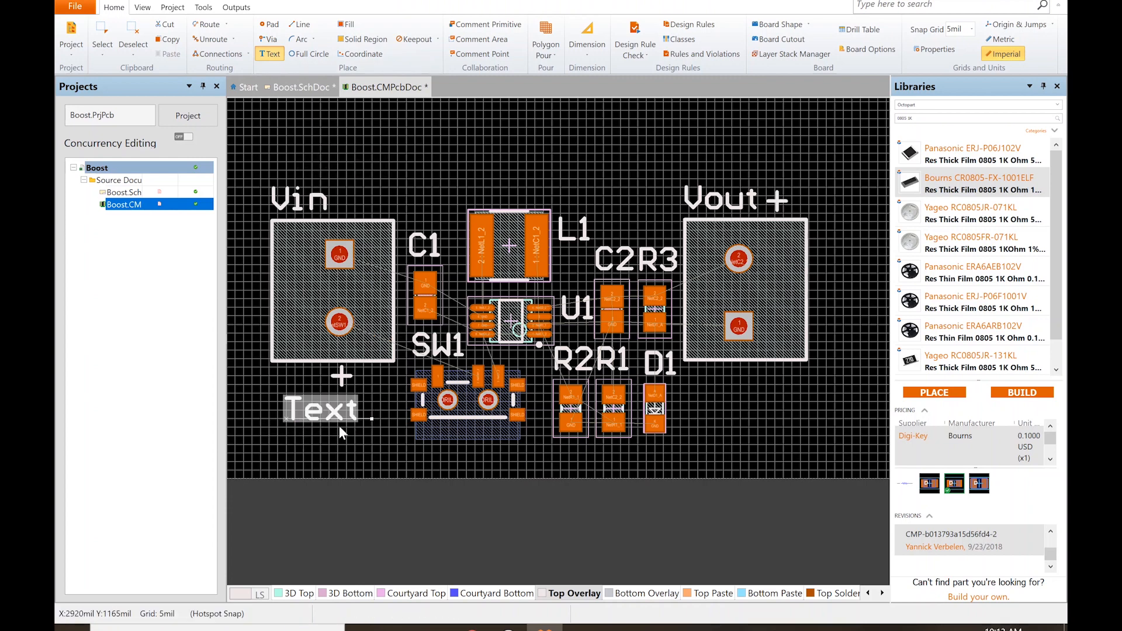
click(701, 415)
right_click(701, 416)
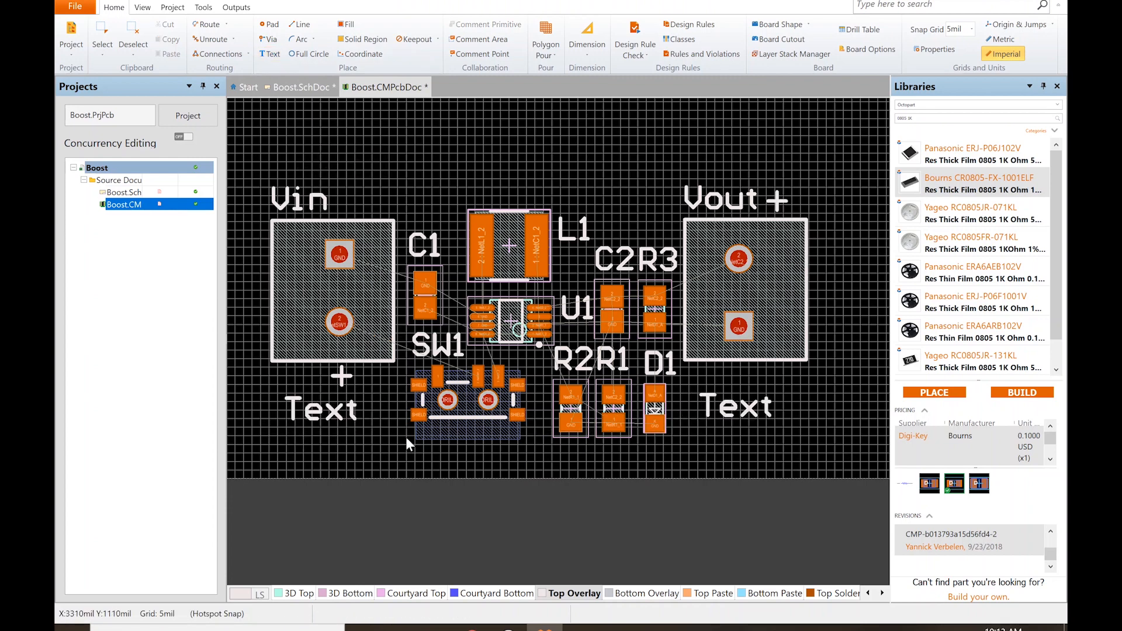
Change the string below Vin to "5V Boost" and set it in a TrueType font
double_click(345, 413)
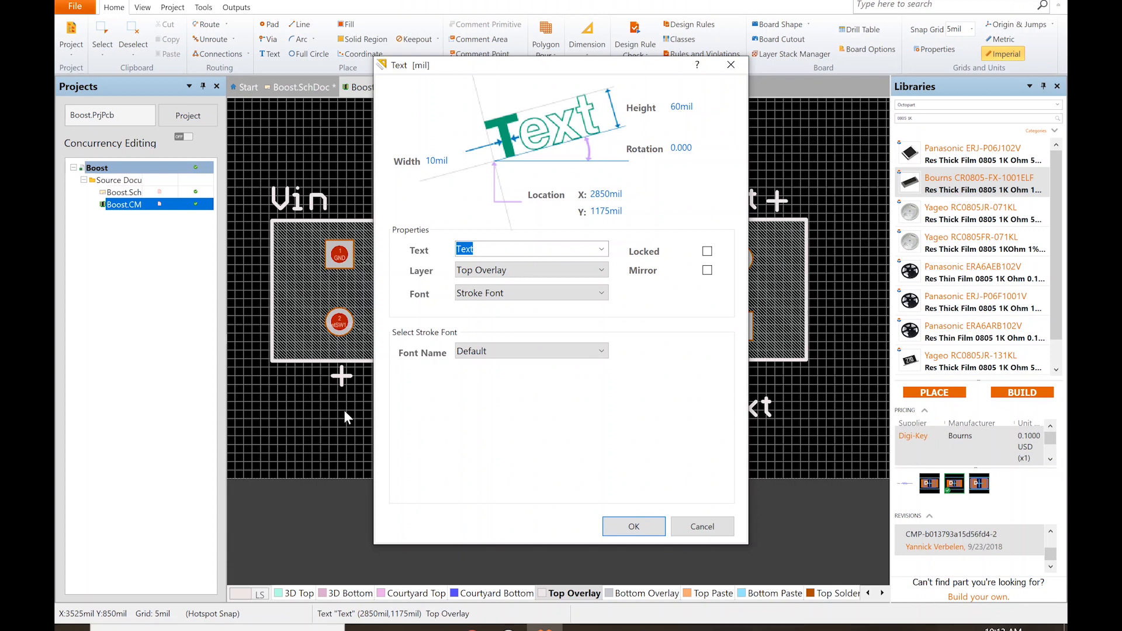
click(603, 293)
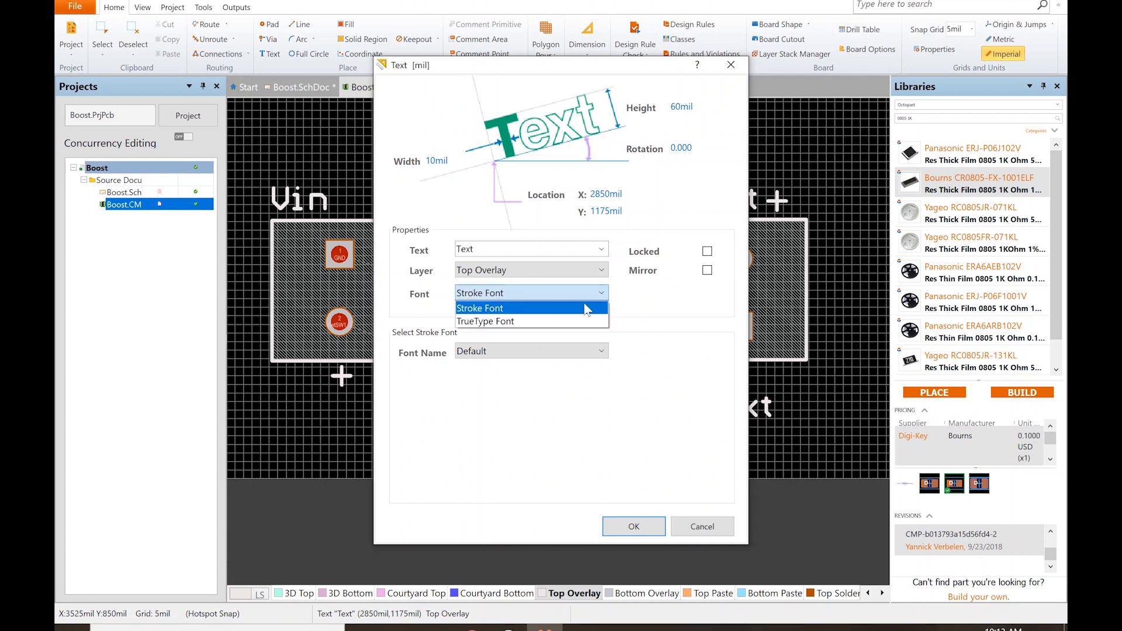
click(568, 321)
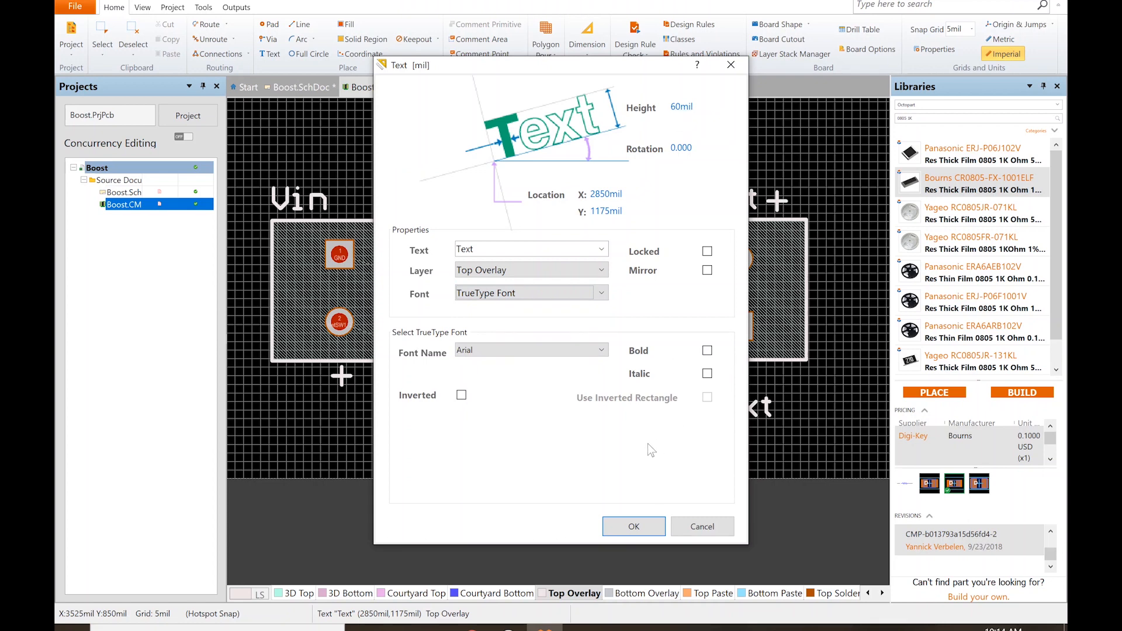
double_click(472, 249)
text(5V Boost)
key(Return)
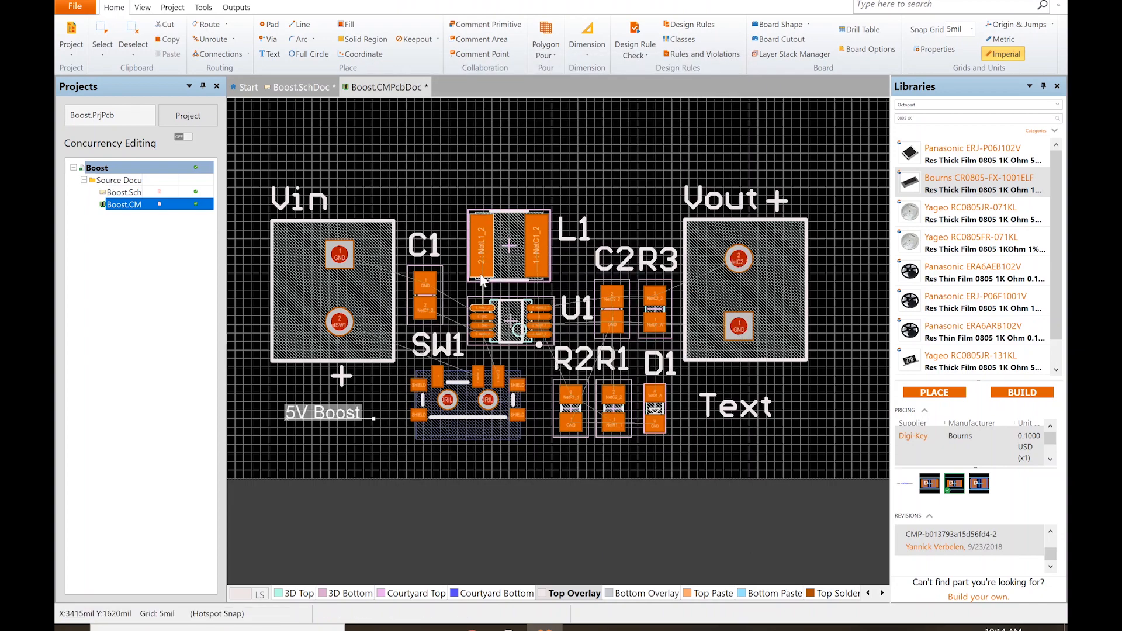
Extend the label below Vin to read "5V Boost V1"
double_click(341, 415)
click(496, 249)
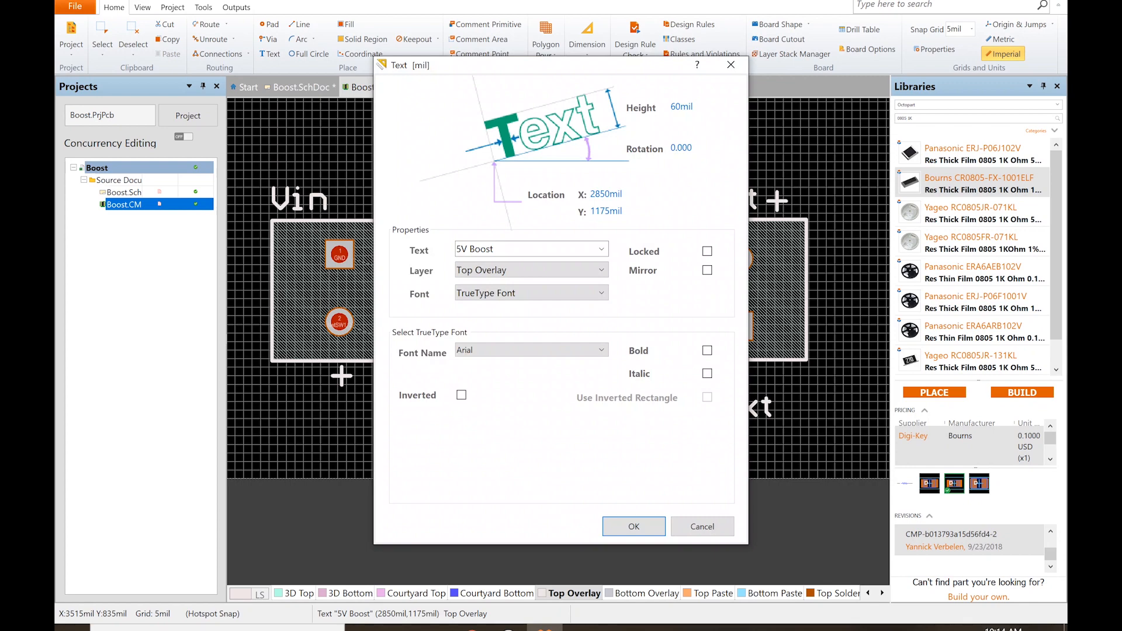
key(Return)
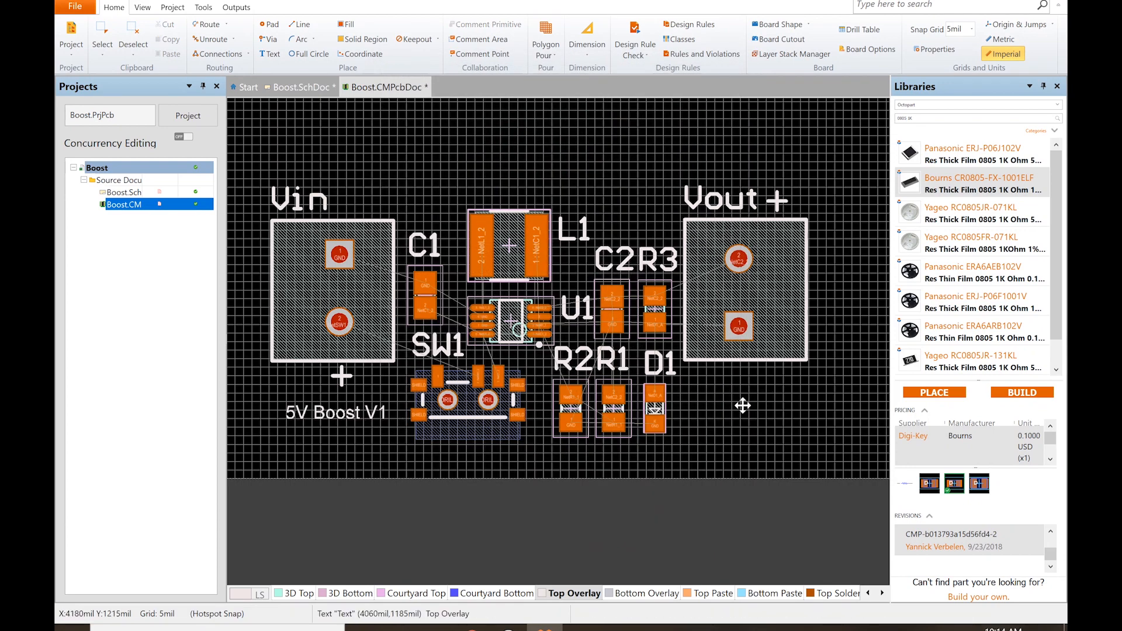
Change the string below Vout to the designer's name in a TrueType font and move it up closer to the connector
double_click(746, 403)
text(Steve's)
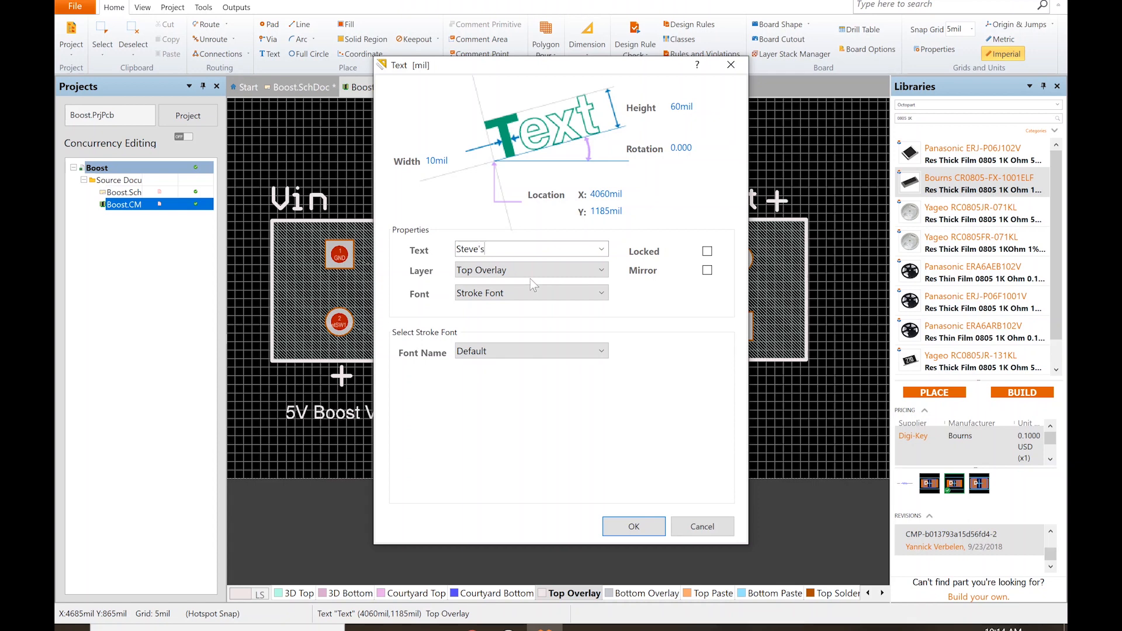
click(601, 284)
click(591, 323)
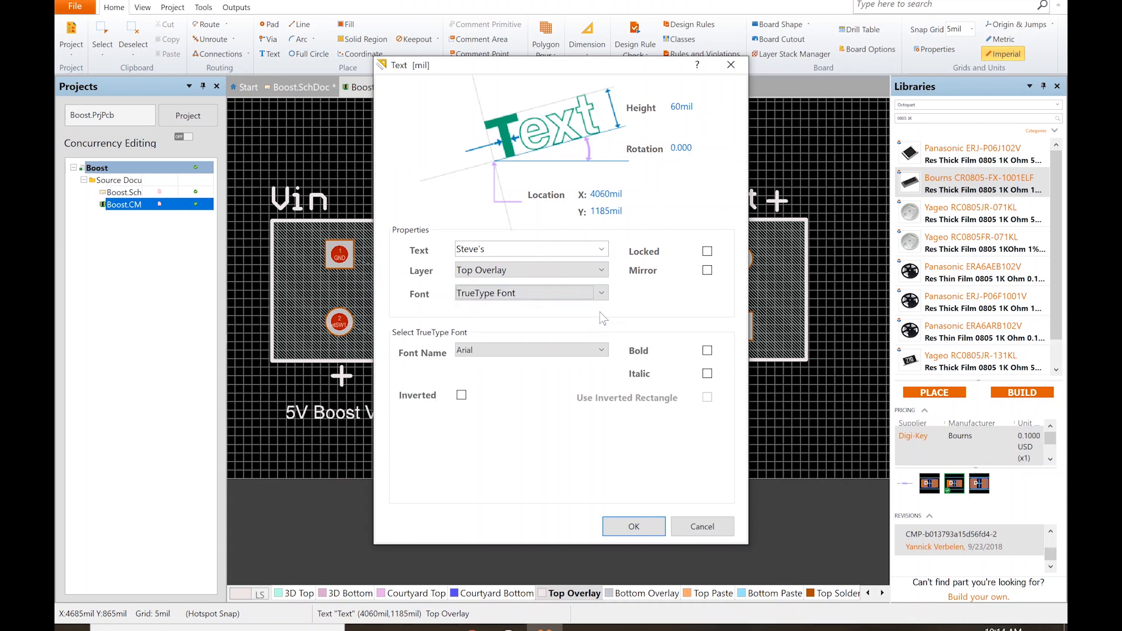
click(634, 526)
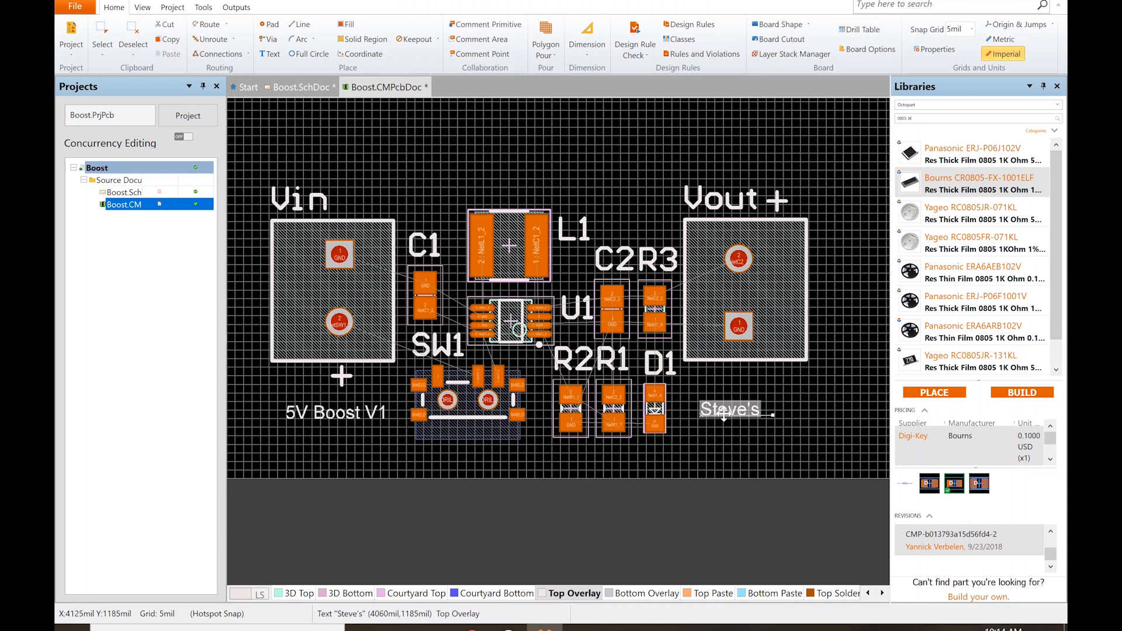
drag(701, 411, 709, 398)
Place a "3/28/21" text string in a TrueType font directly beneath the name label below Vout
click(269, 53)
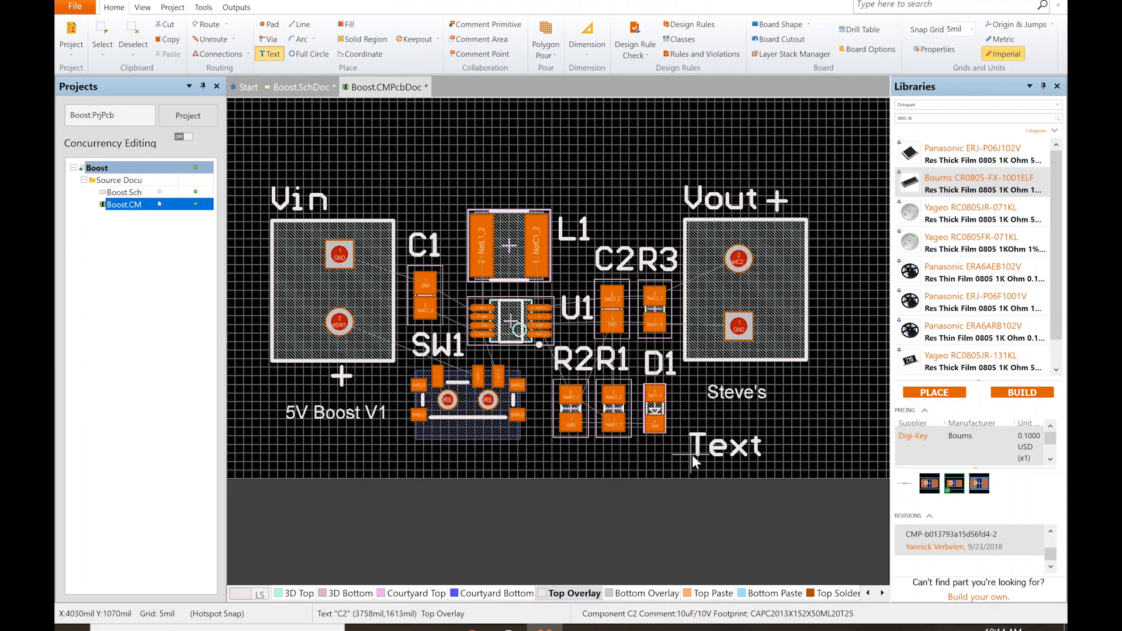
key(Tab)
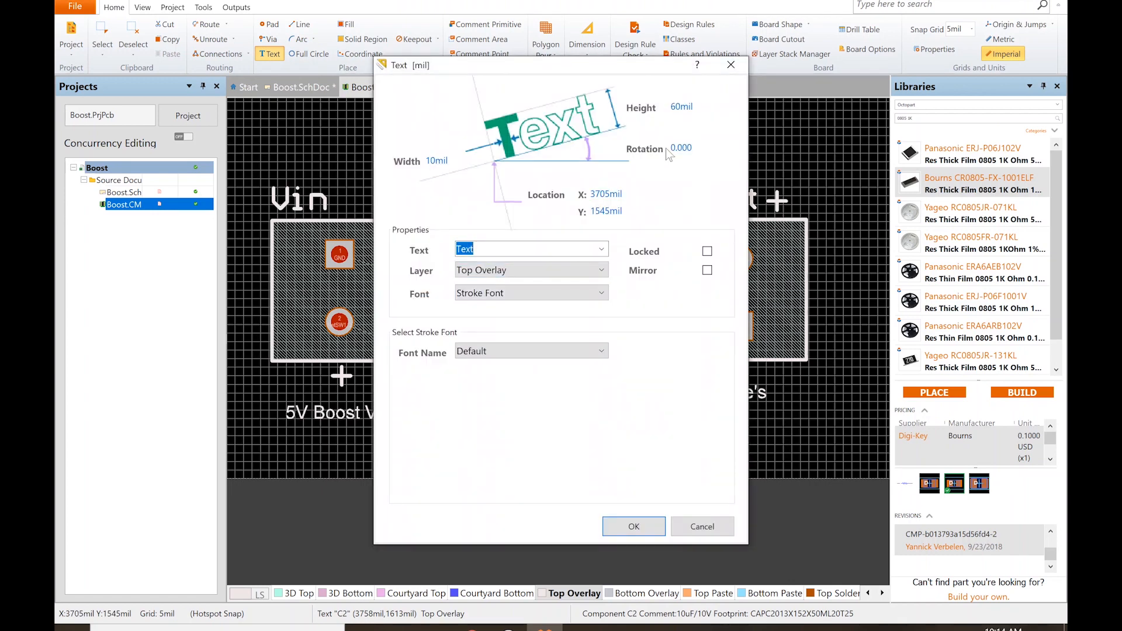
click(562, 293)
click(561, 319)
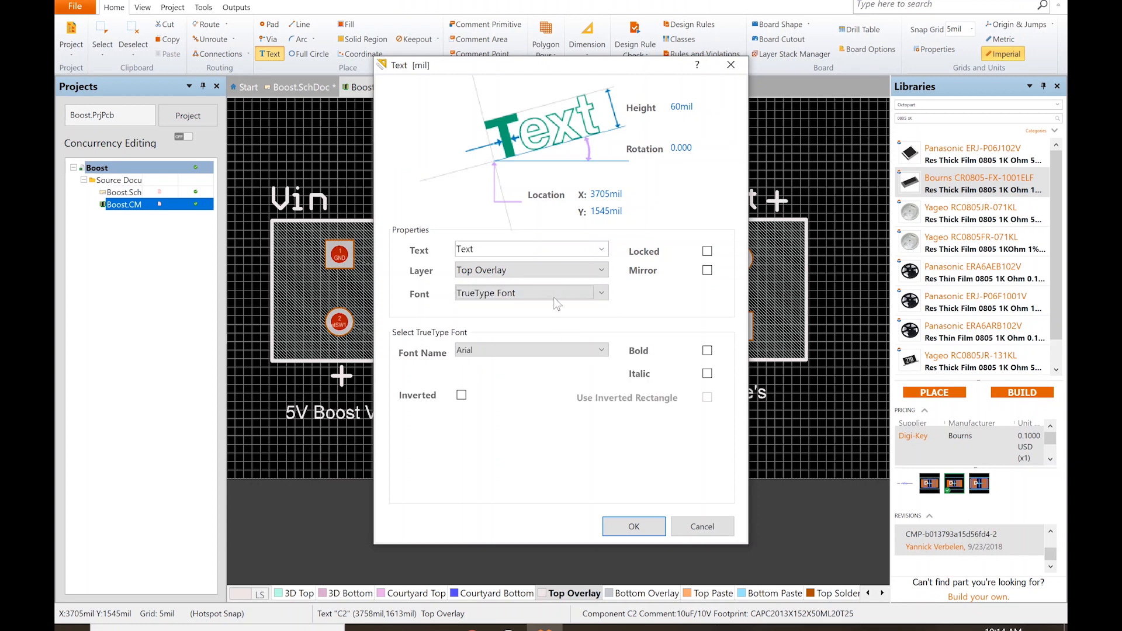
double_click(468, 250)
text(3/28/21)
key(Return)
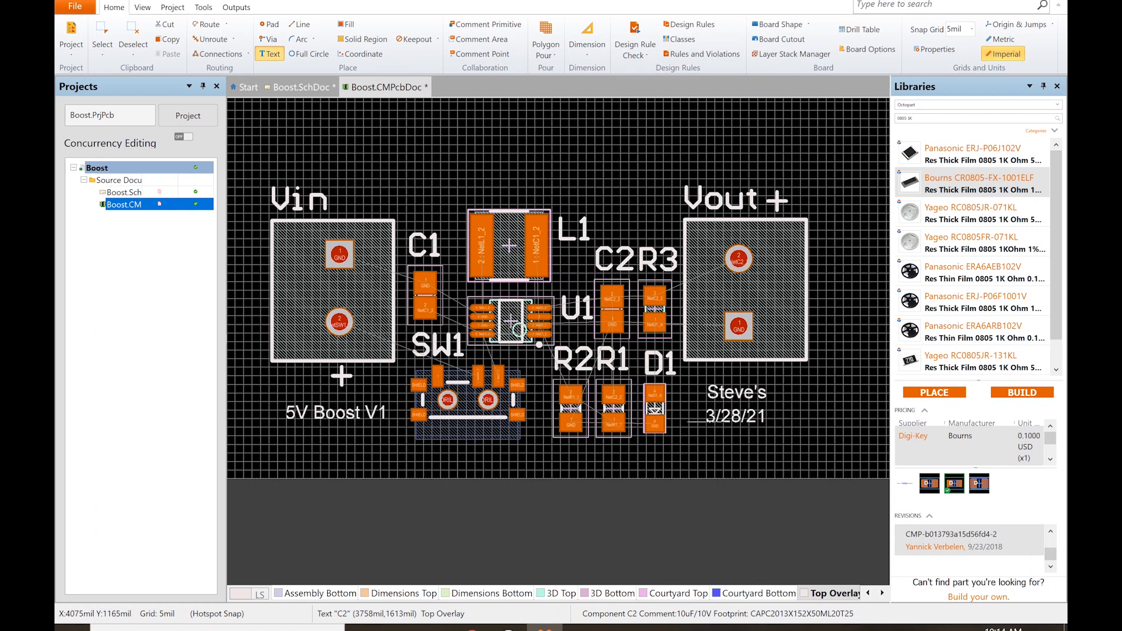
click(707, 413)
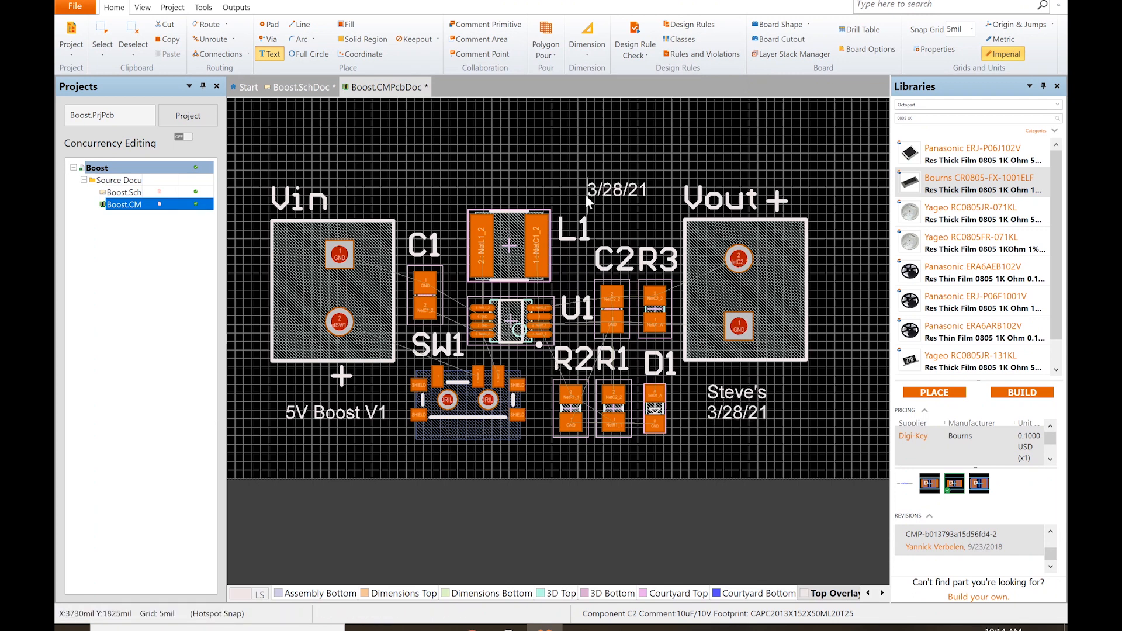
key(Escape)
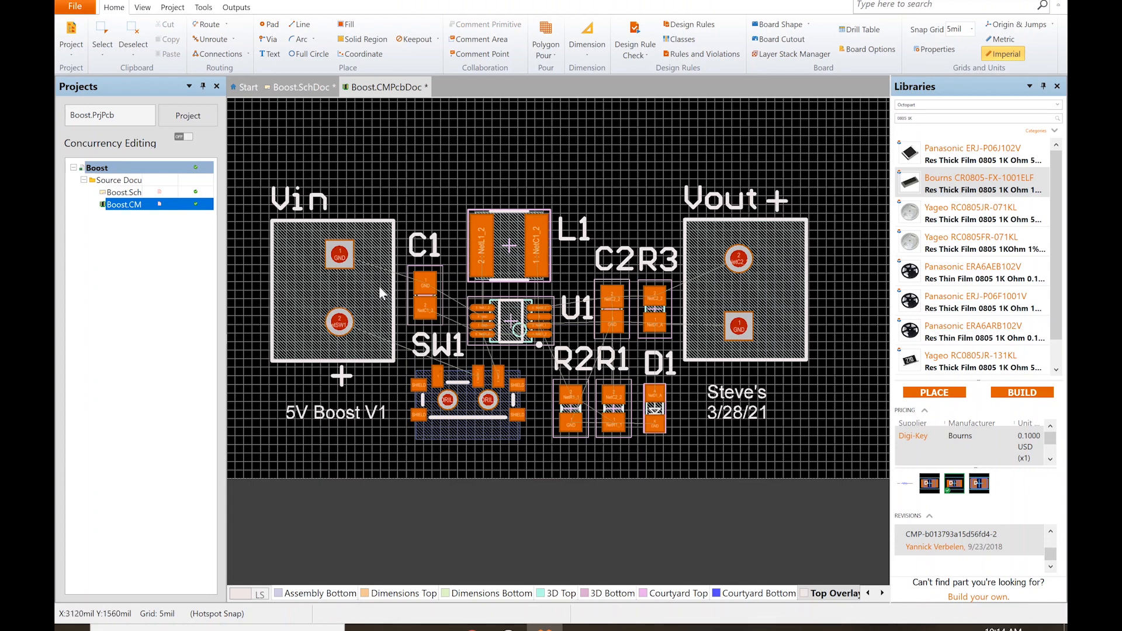
ctrl+scroll(370, 285, down, 3)
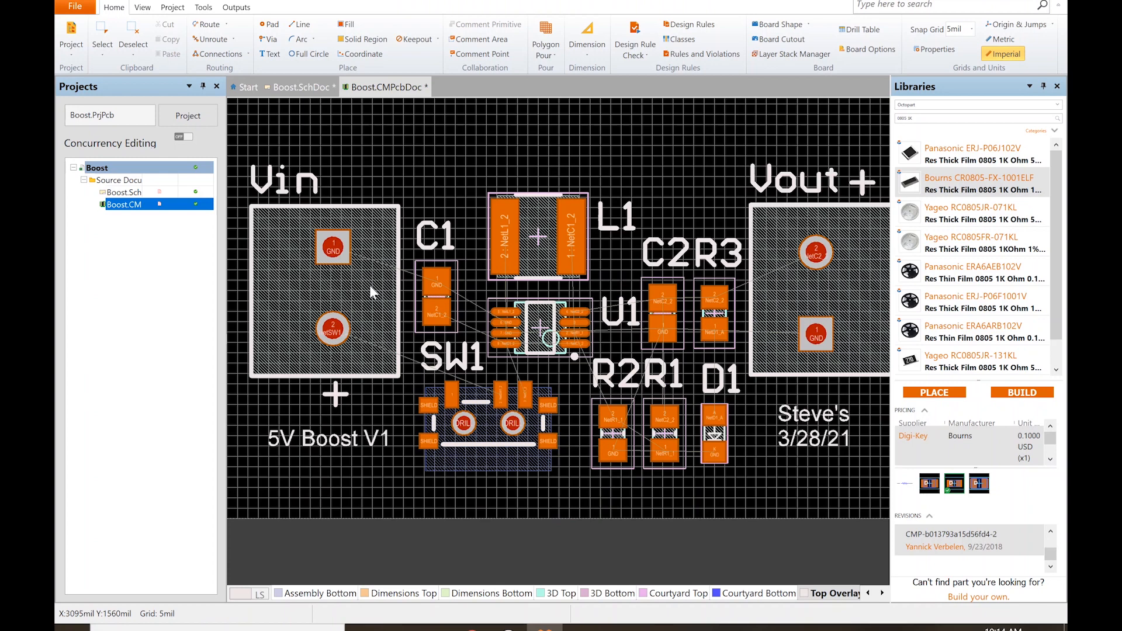
ctrl+scroll(370, 287, up, 2)
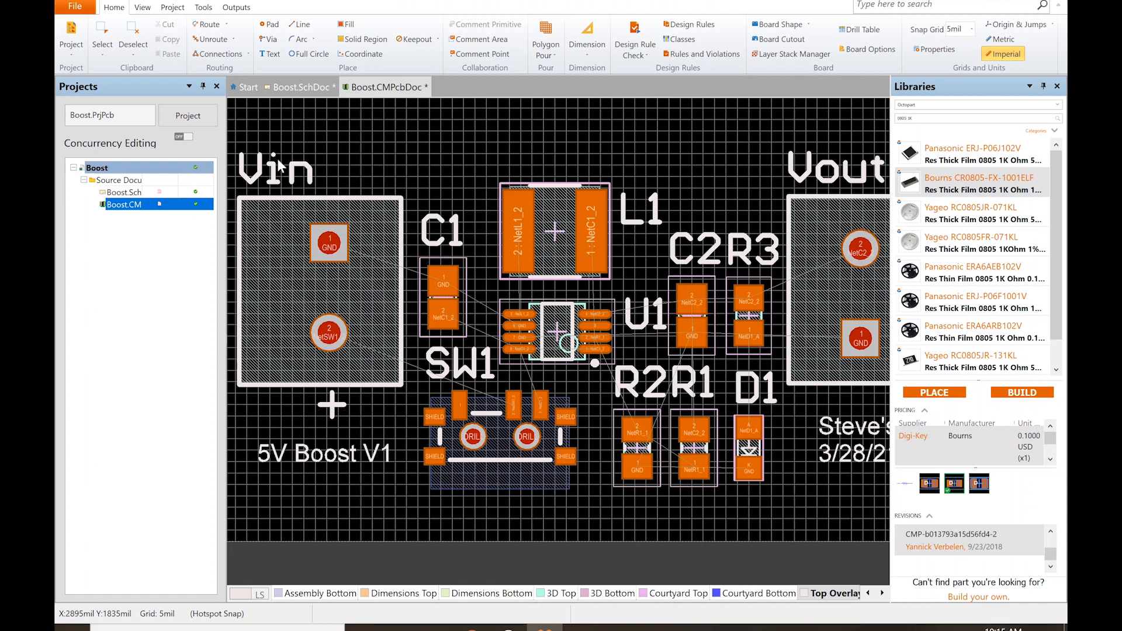
key(p)
key(l)
scroll(360, 147, up, 2)
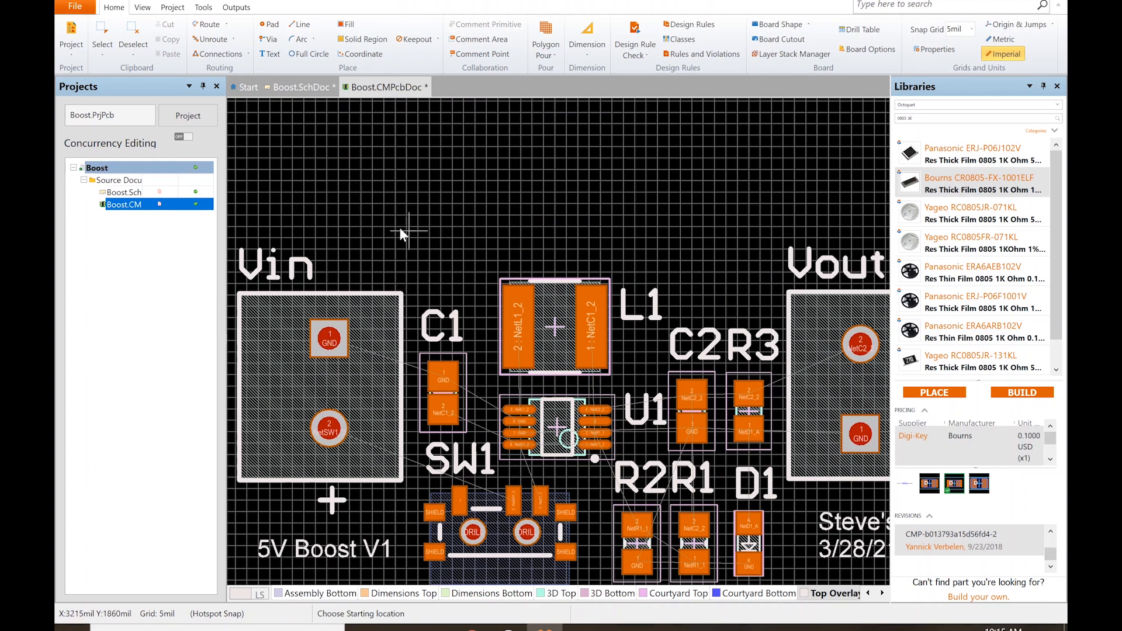
key(Escape)
Interactively route NetSW1_2 on the Top Layer from pin 2 of the Vin connector to pad 2 of SW1
click(205, 27)
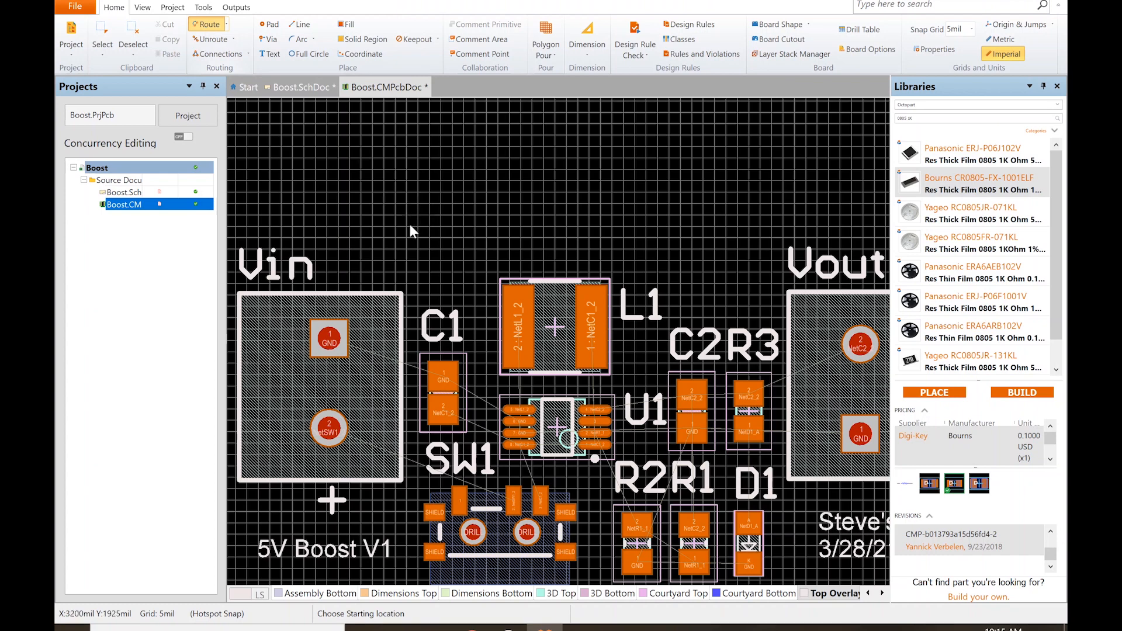
scroll(409, 467, down, 5)
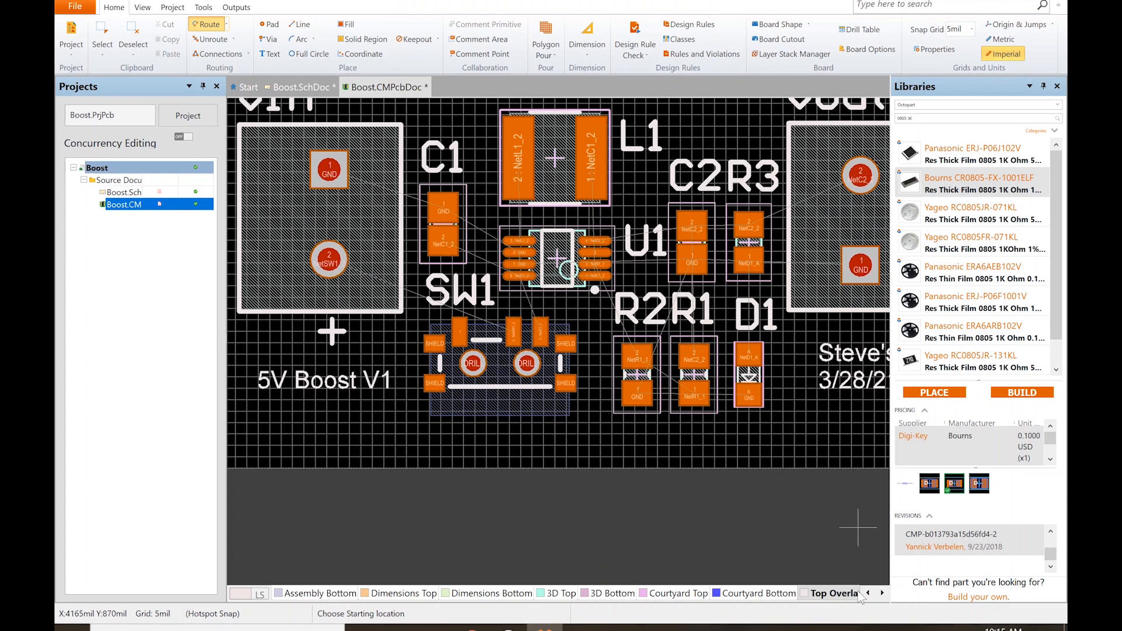
click(346, 380)
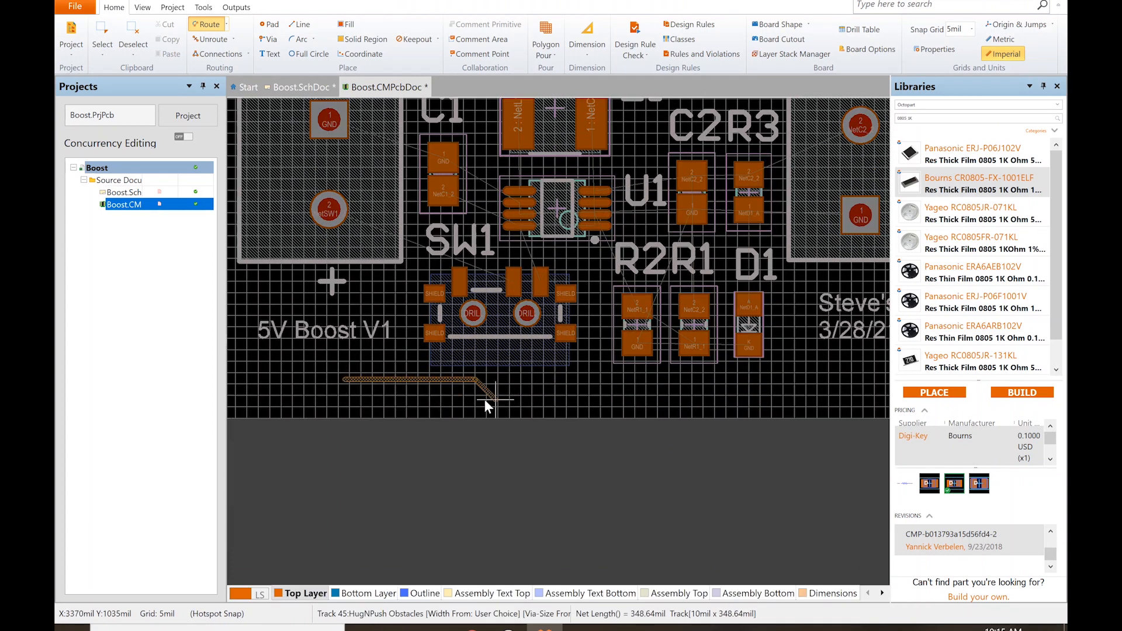
key(Escape)
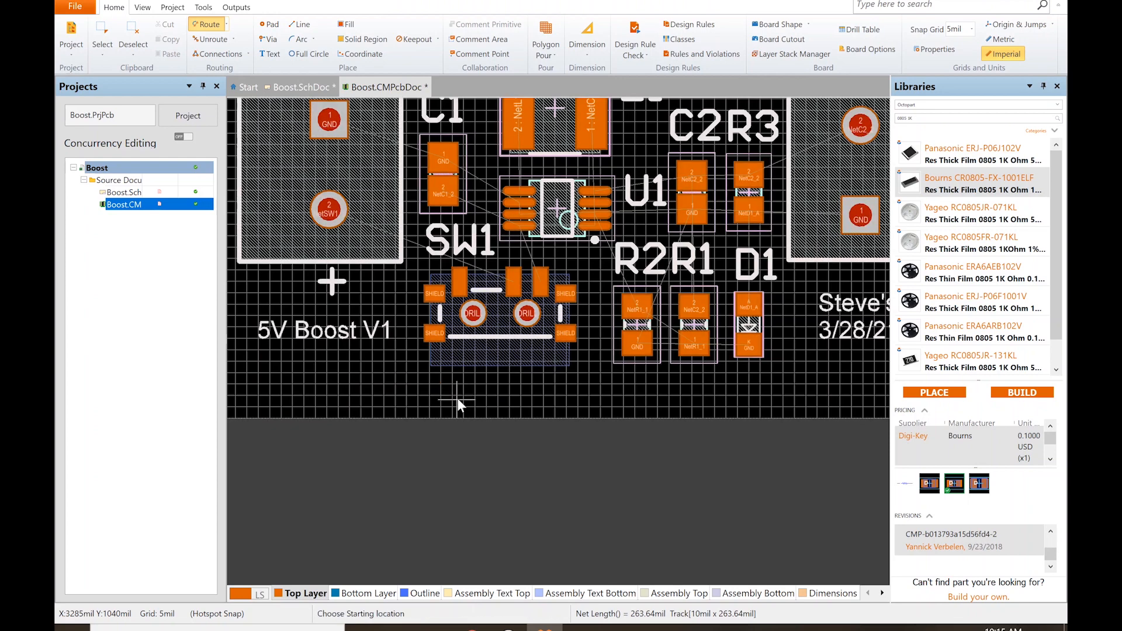
scroll(399, 364, up, 3)
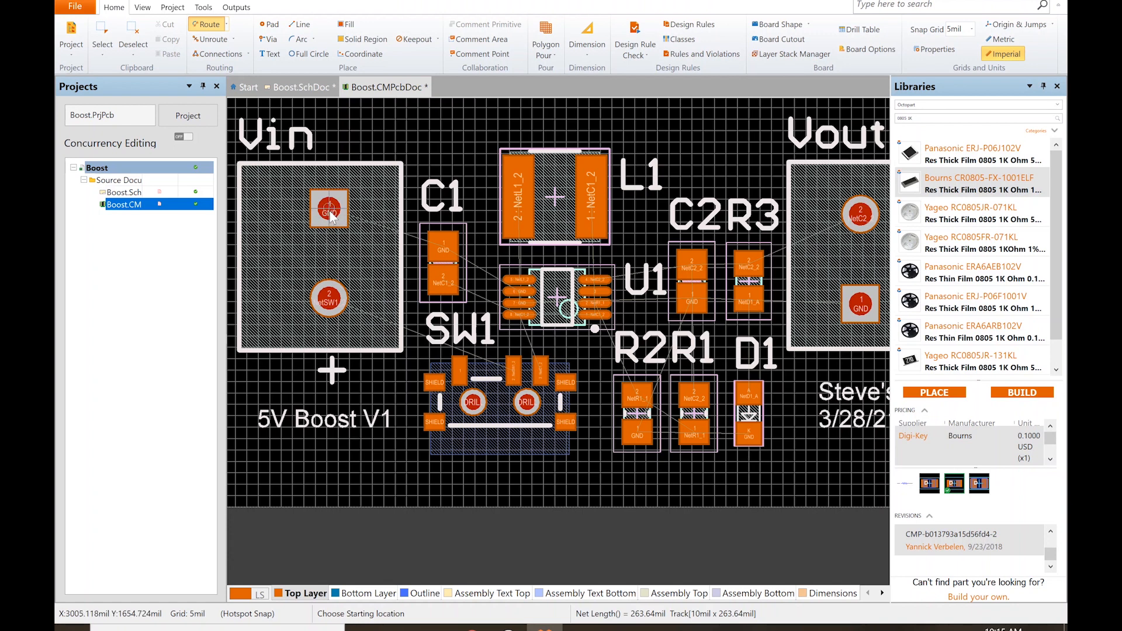
click(331, 304)
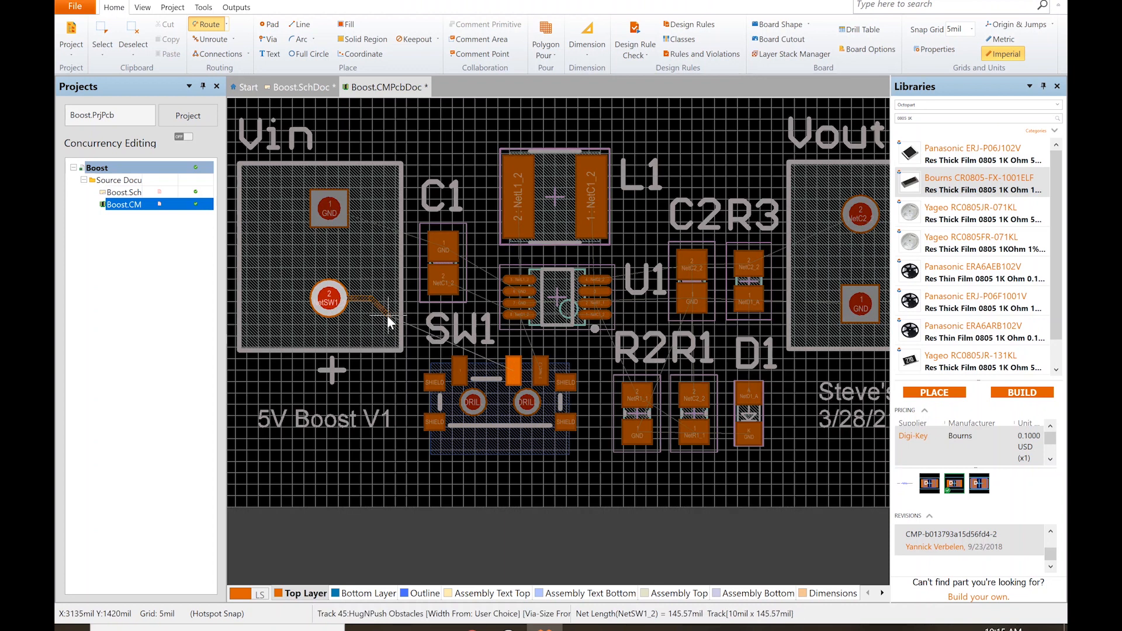
click(409, 339)
click(484, 343)
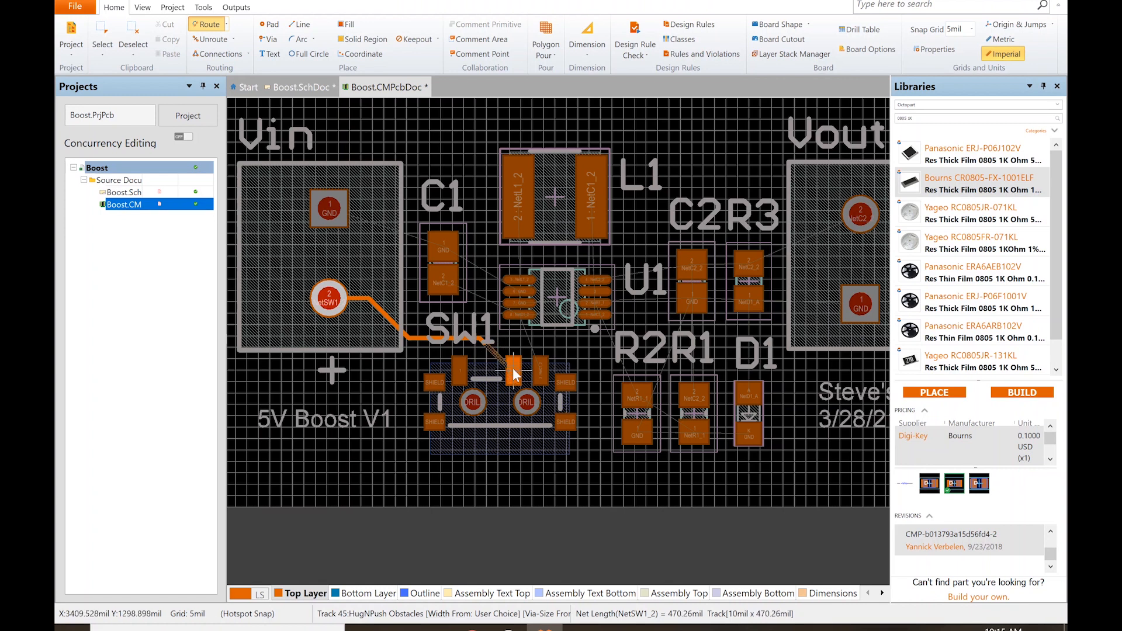
click(513, 367)
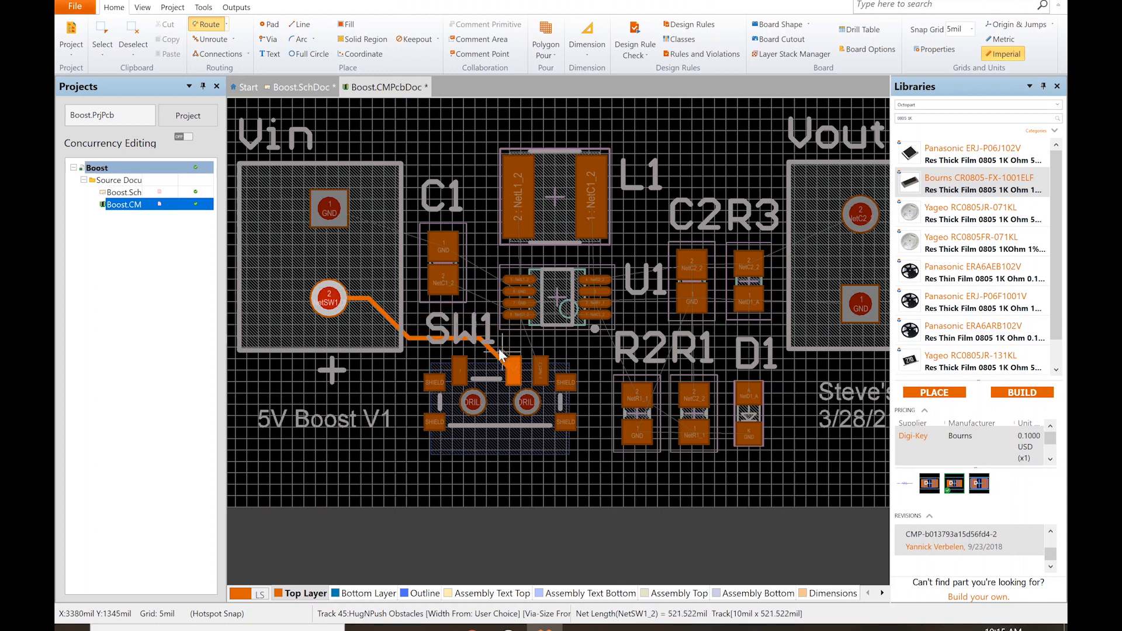
right_click(510, 339)
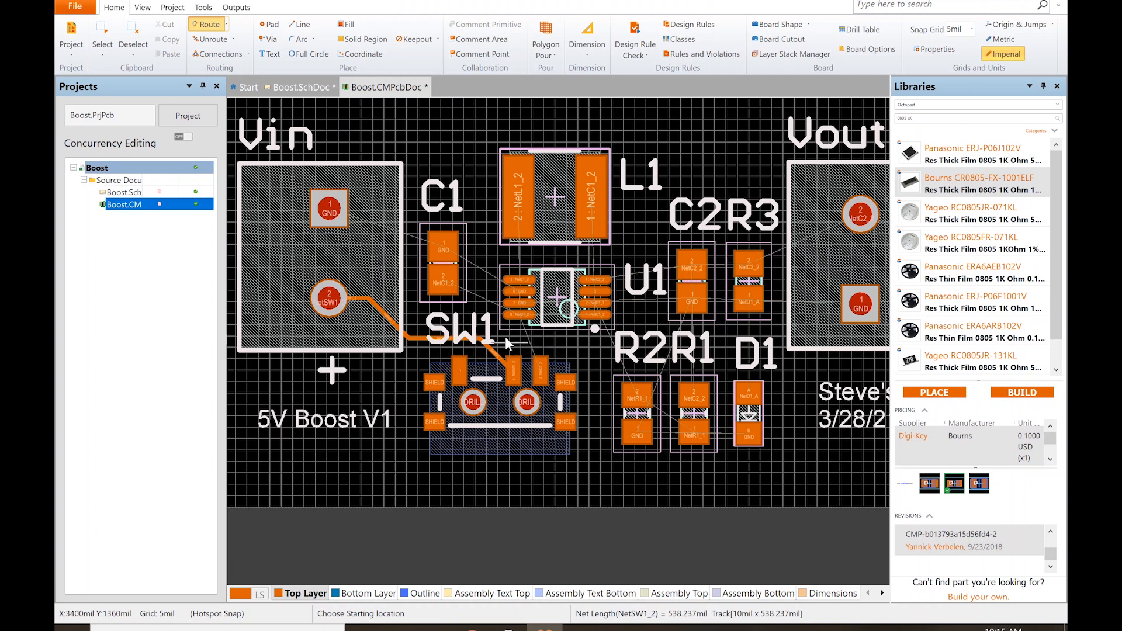
right_click(472, 181)
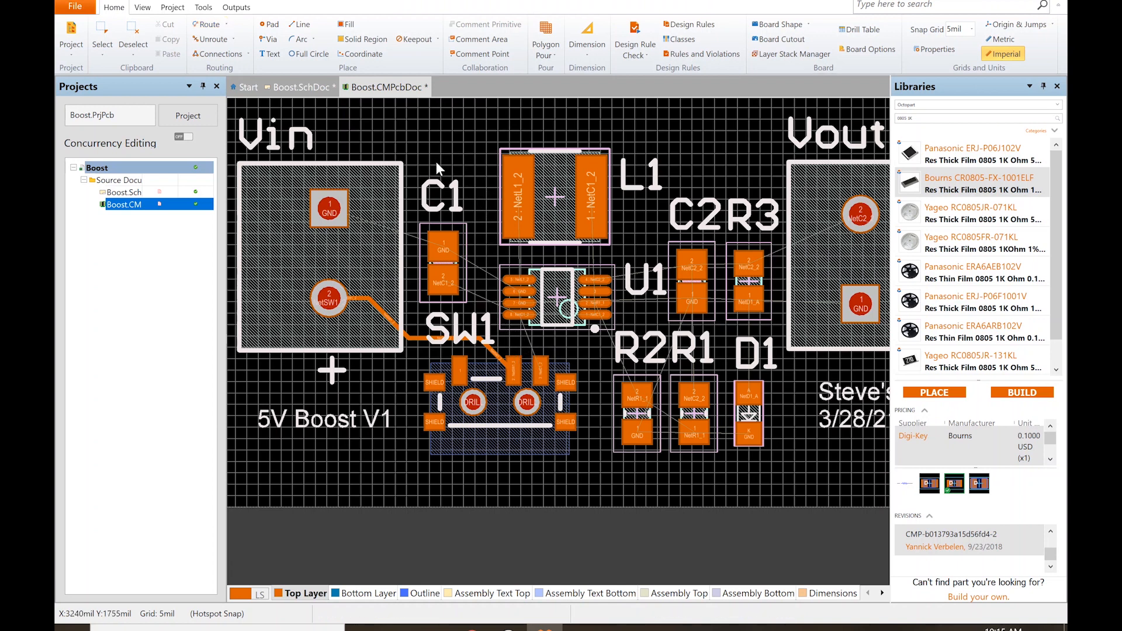
Route NetC1_2 on the Top Layer from SW1 pad 3 to U1 pin 8, and from C1 pad 2 to the same pin
key(ctrl+w)
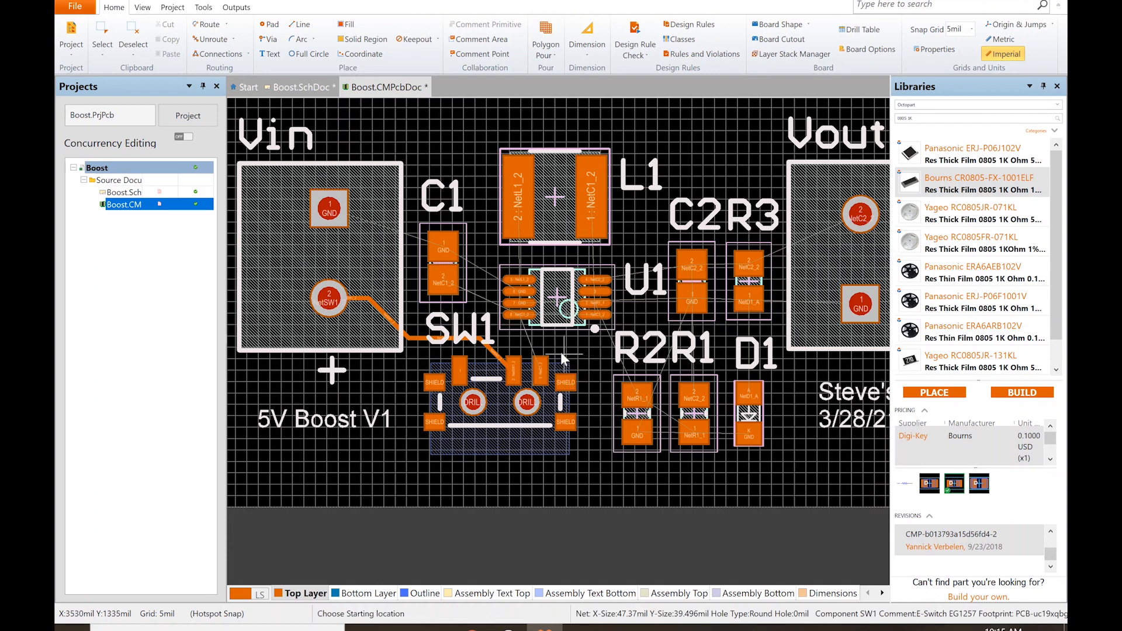
click(540, 372)
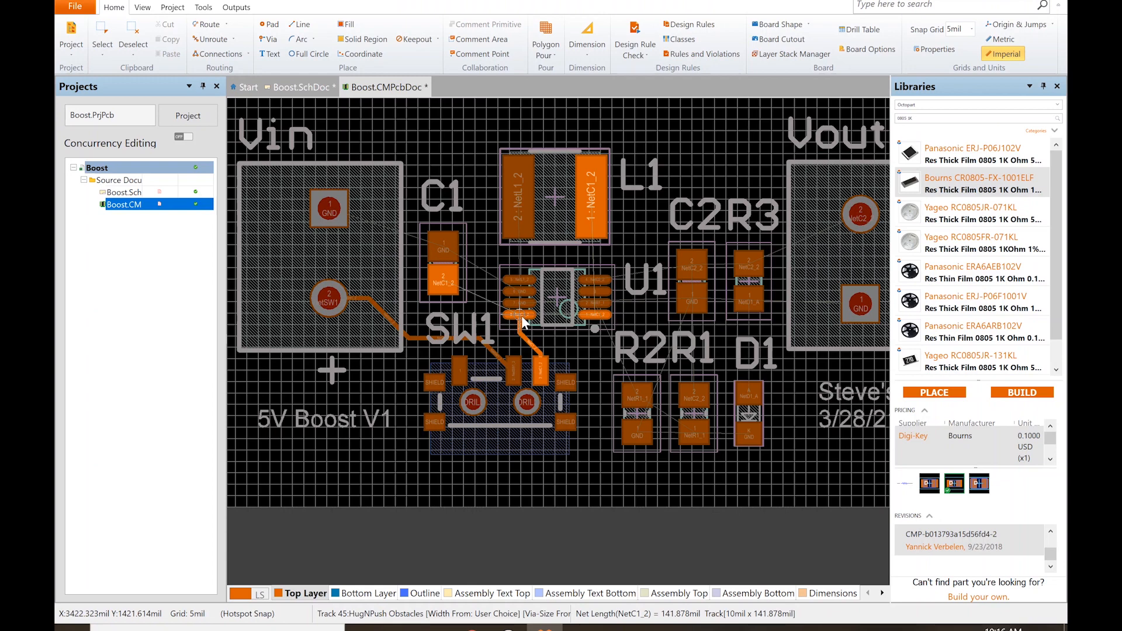
click(522, 317)
click(444, 278)
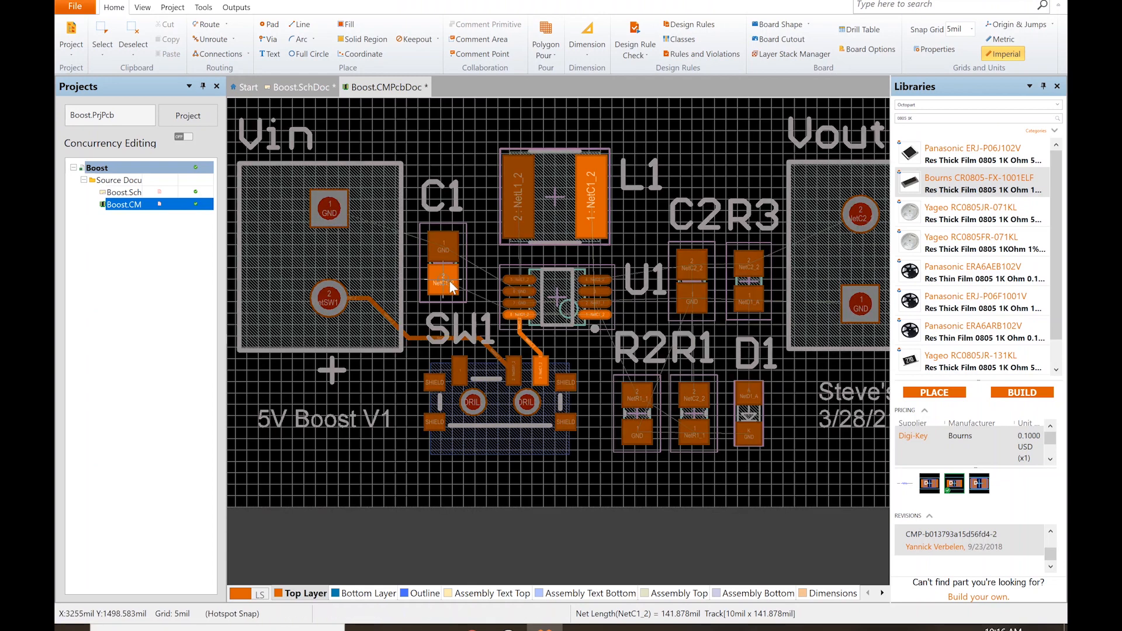
click(518, 318)
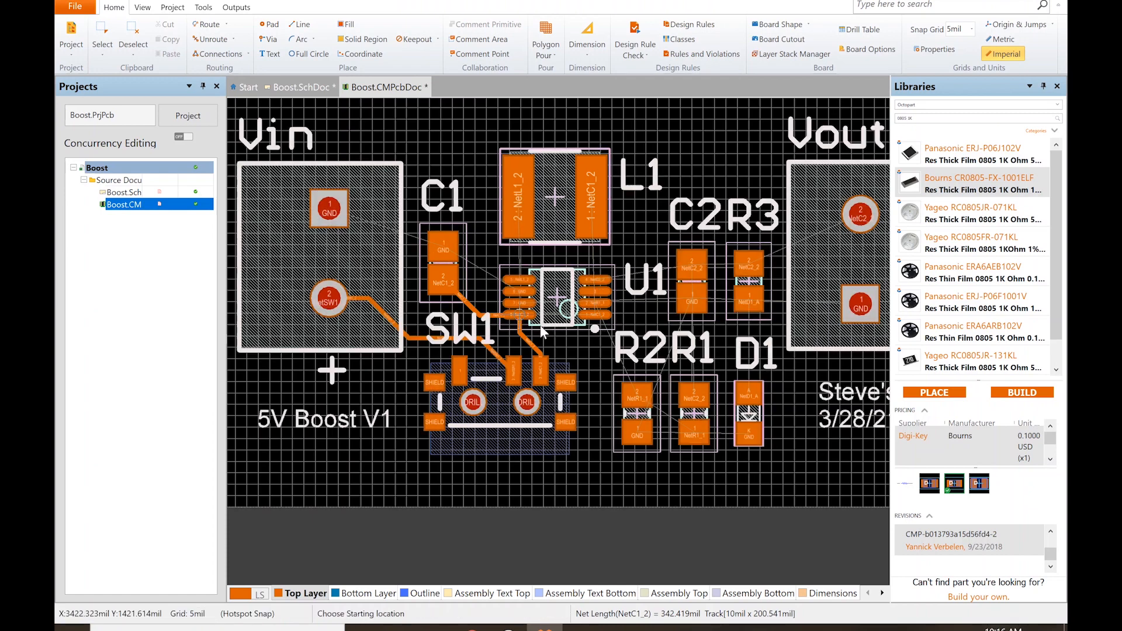
Route a straight NetL1_2 track on the Top Layer from L1 pad 2 to U1 pin 5
ctrl+scroll(552, 326, up, 3)
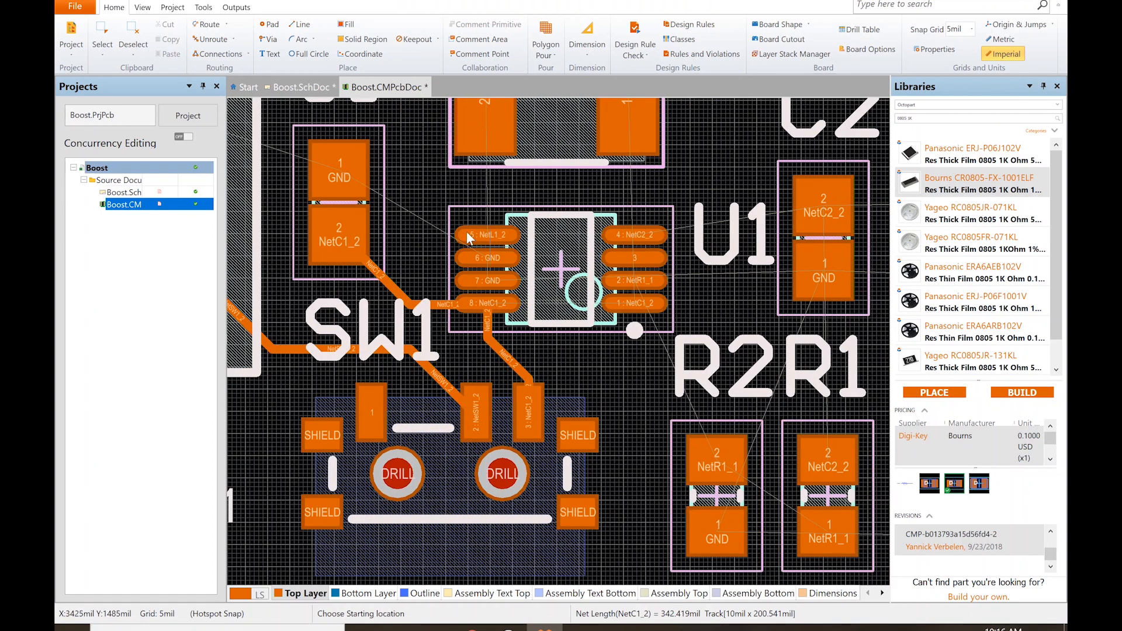
scroll(405, 231, up, 2)
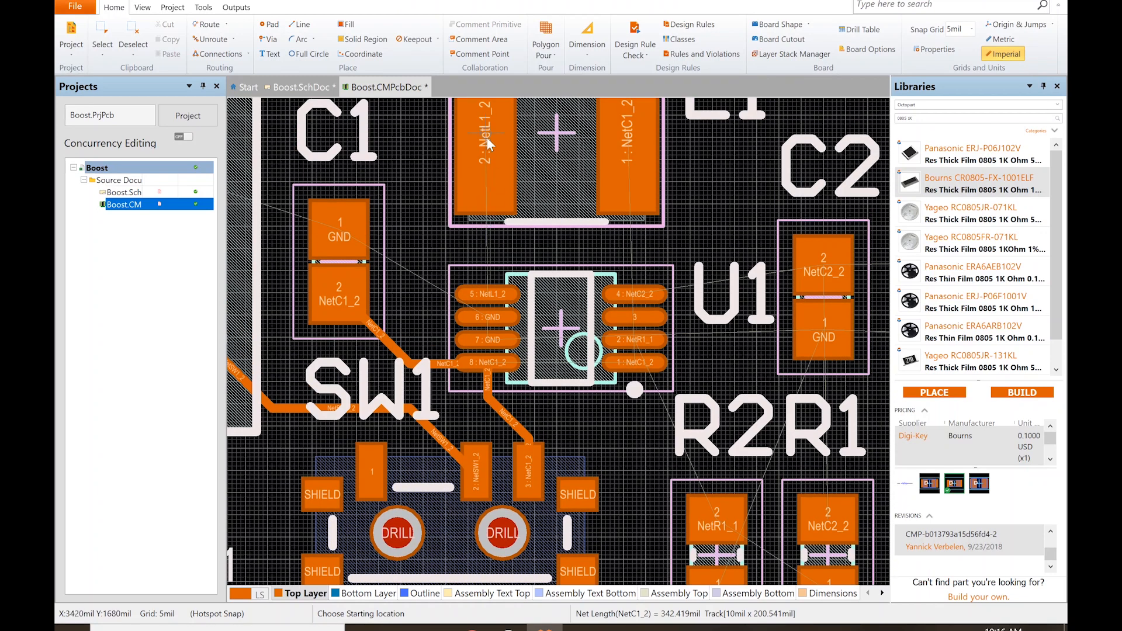
scroll(486, 133, up, 2)
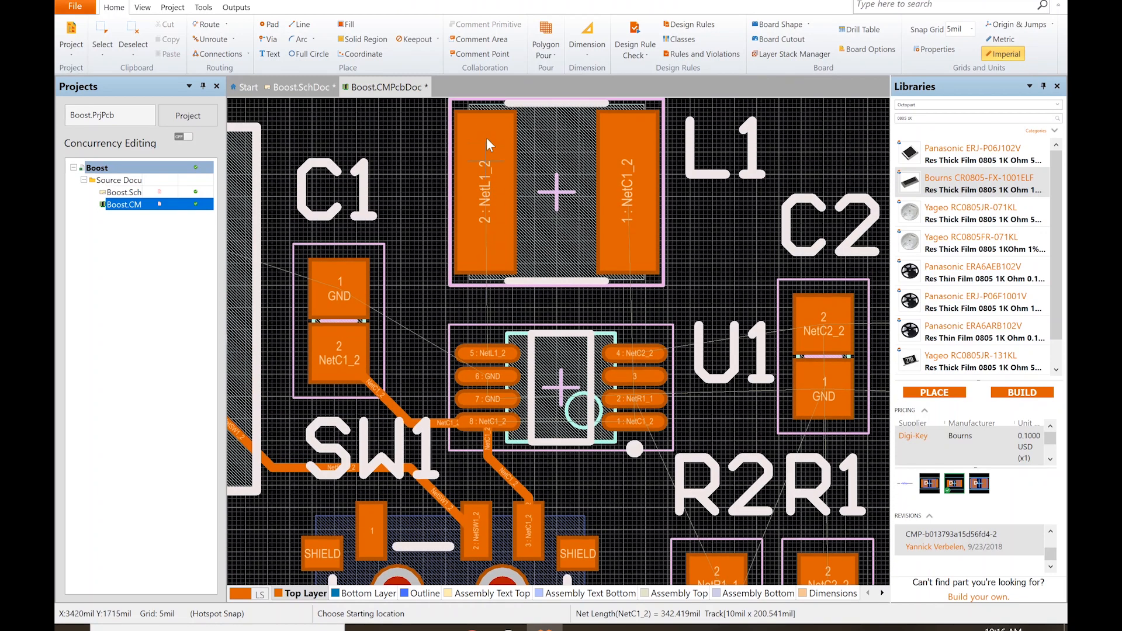
click(485, 195)
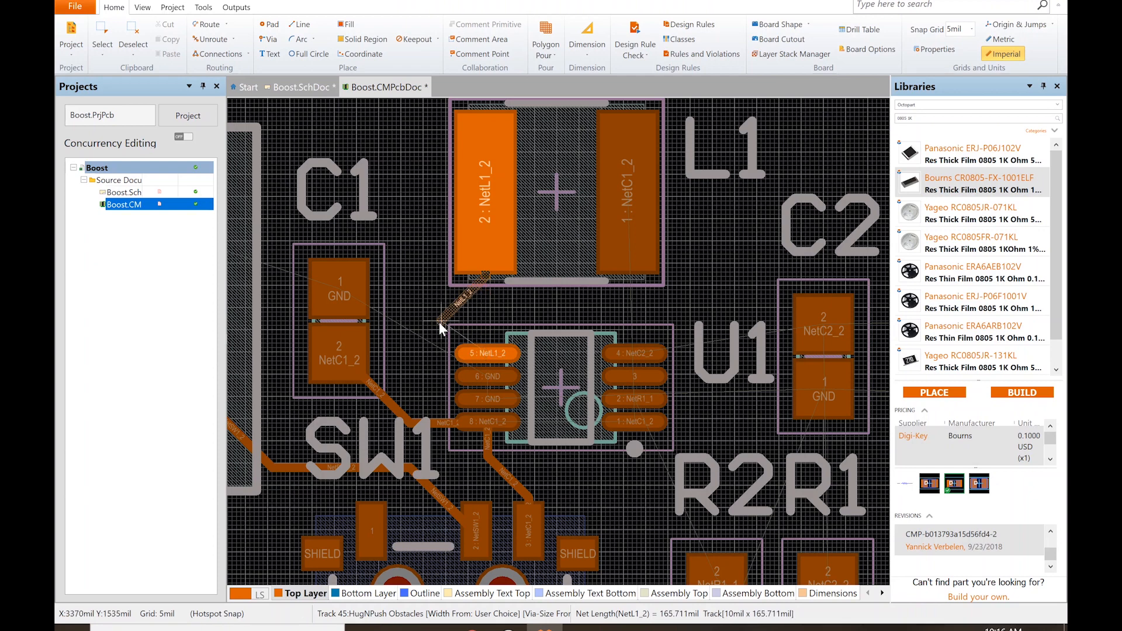
click(483, 353)
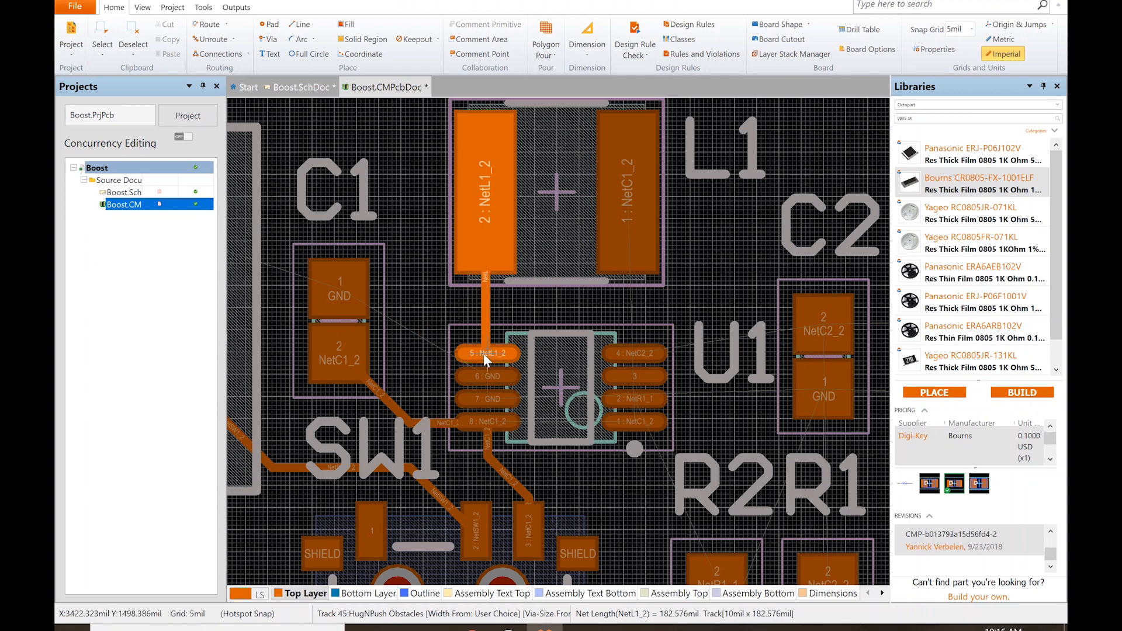
right_click(525, 317)
Route NetR1_1 on the Top Layer from R2 pad 2 between the two resistors down to R1 pad 1
scroll(527, 316, down, 1)
ctrl+scroll(526, 316, down, 1)
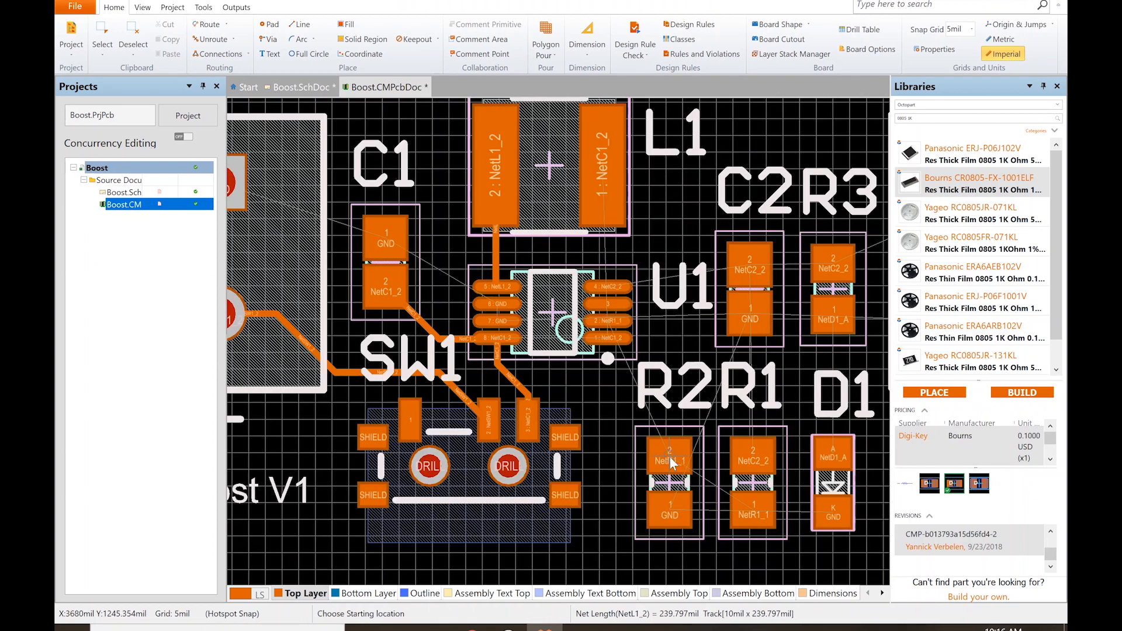
click(670, 458)
click(670, 462)
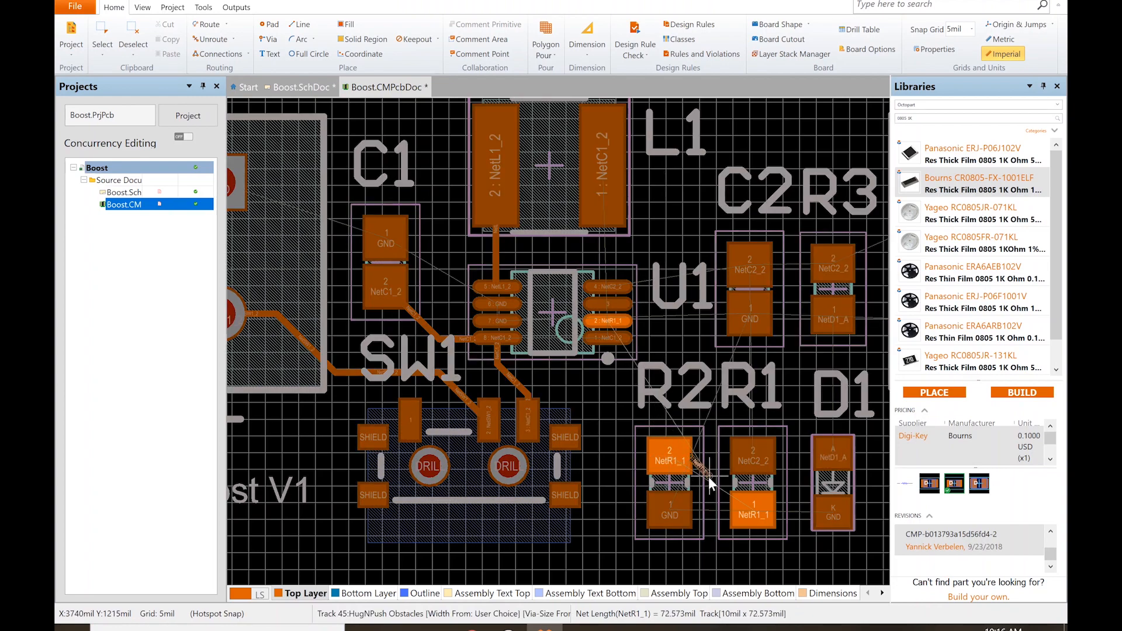
ctrl+scroll(707, 466, up, 3)
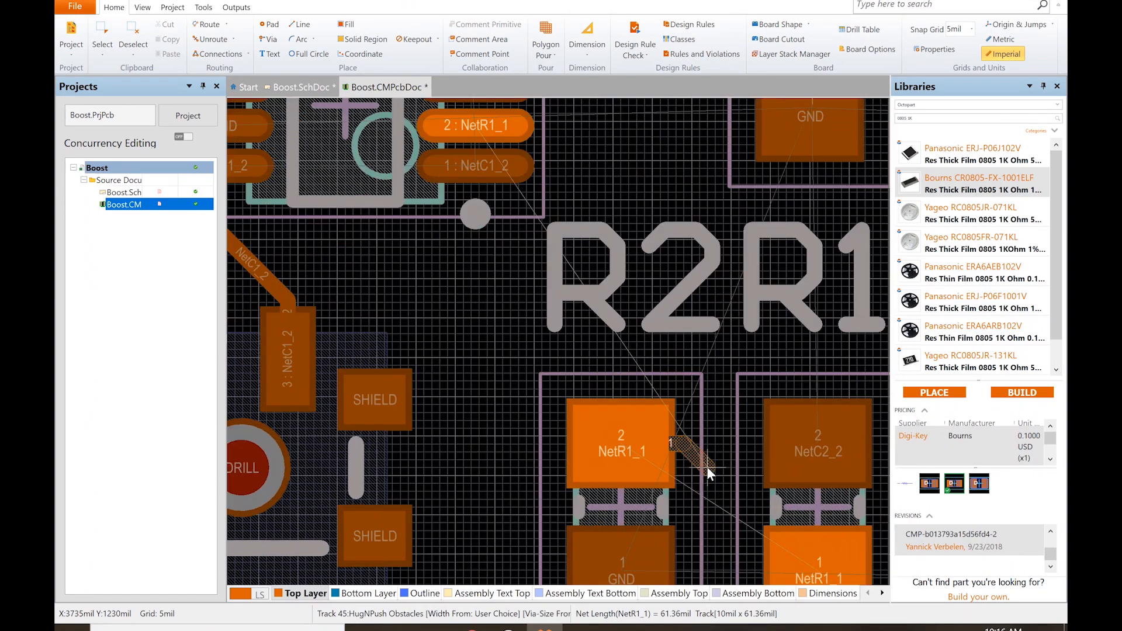
scroll(707, 467, down, 1)
shift+scroll(709, 460, right, 1)
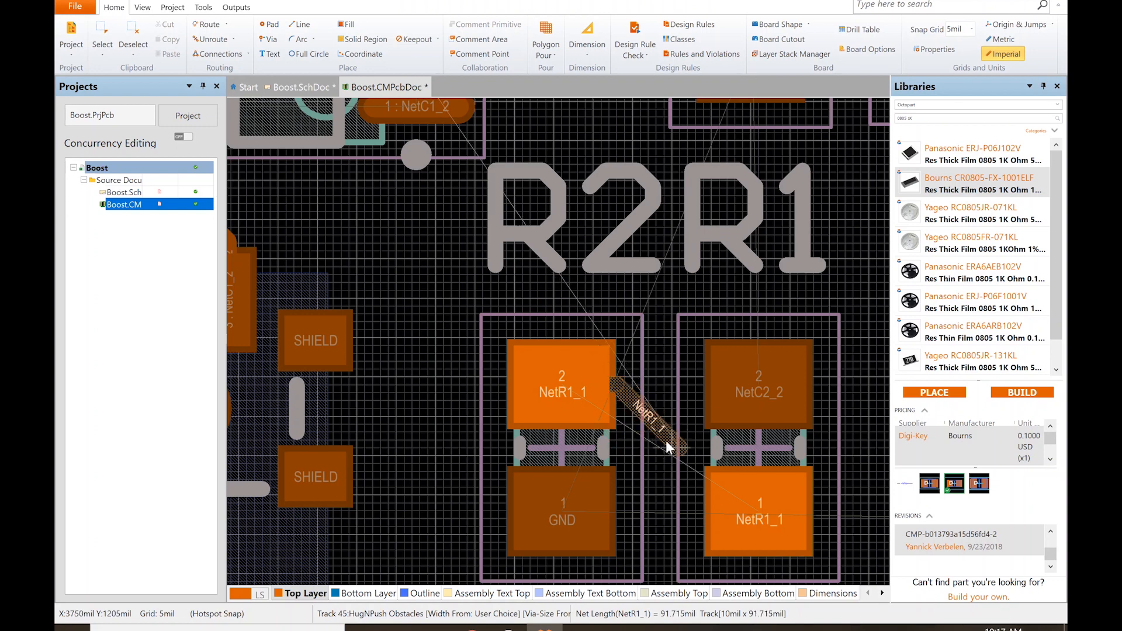
click(655, 408)
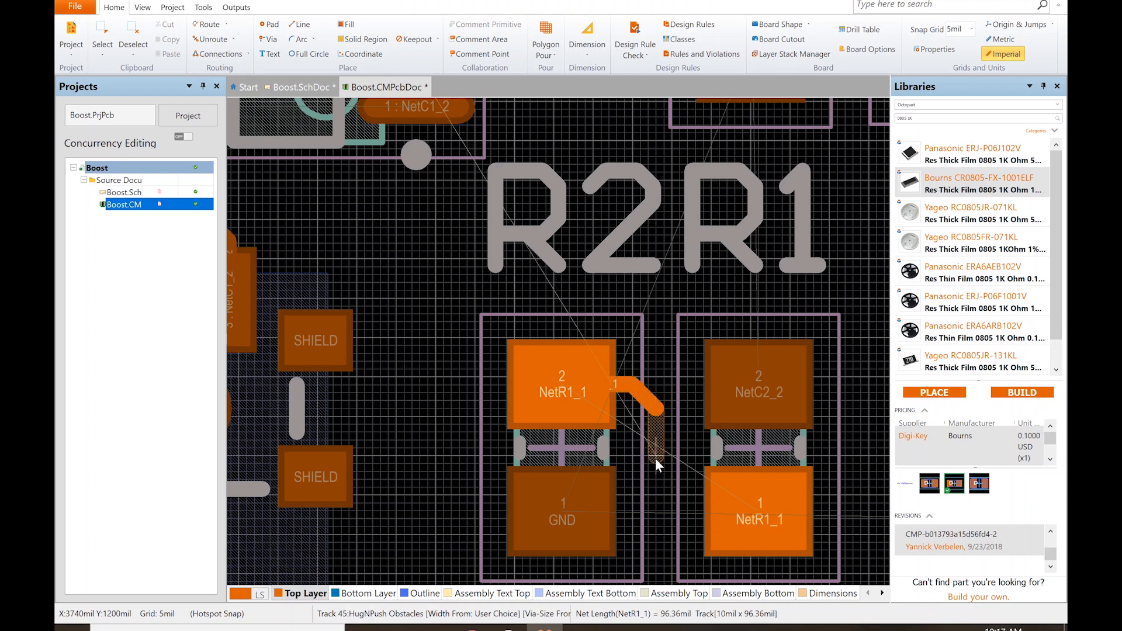
click(654, 479)
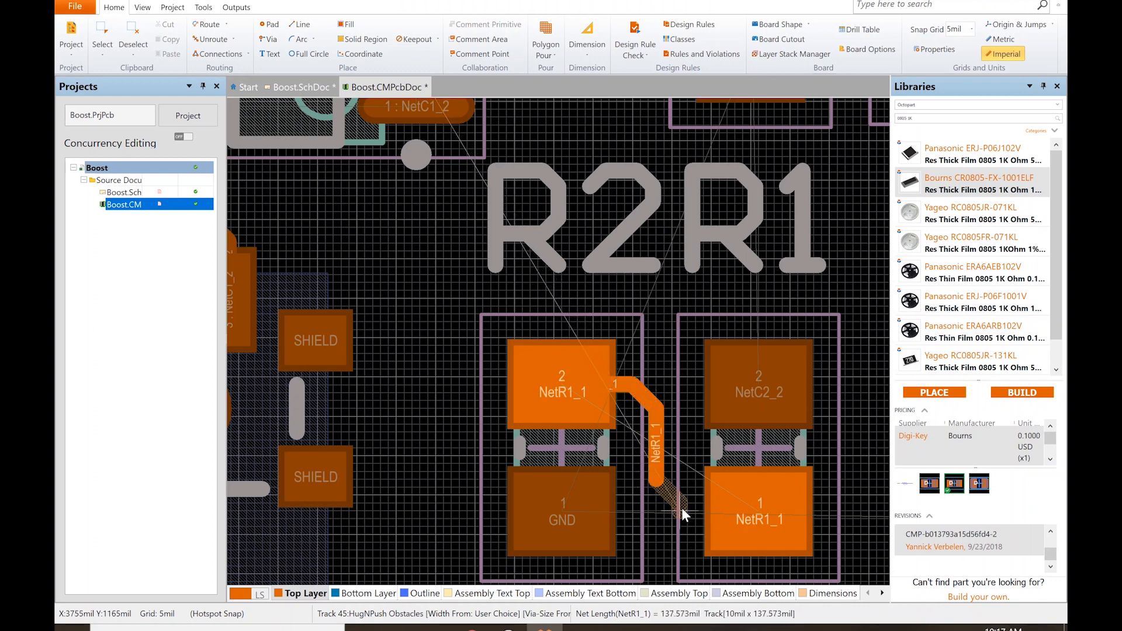
click(756, 518)
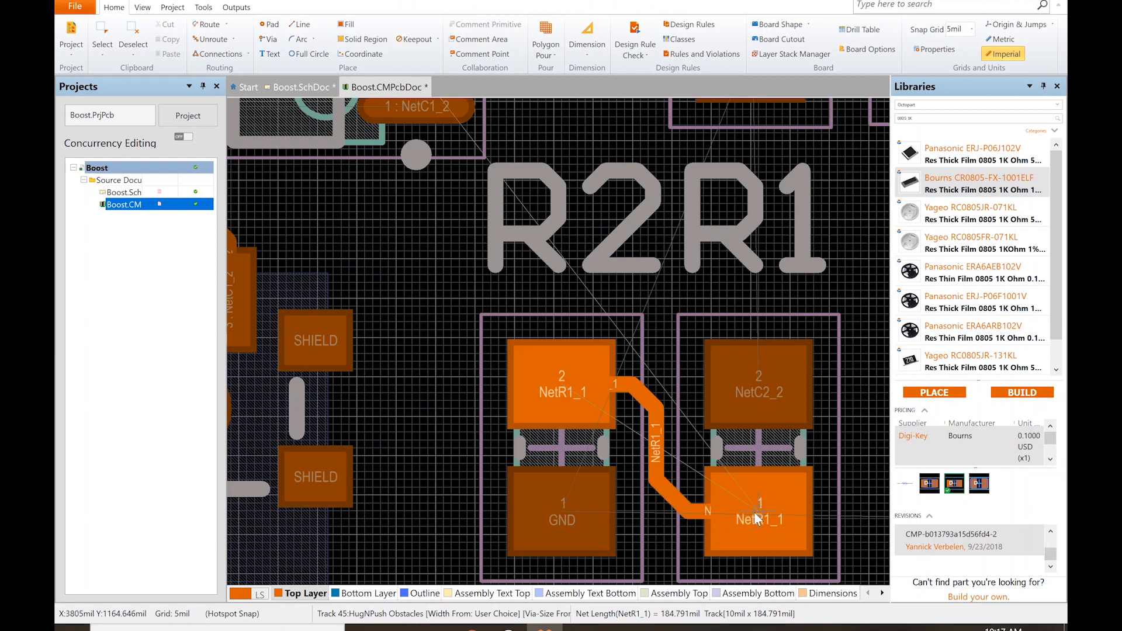
ctrl+scroll(732, 490, down, 3)
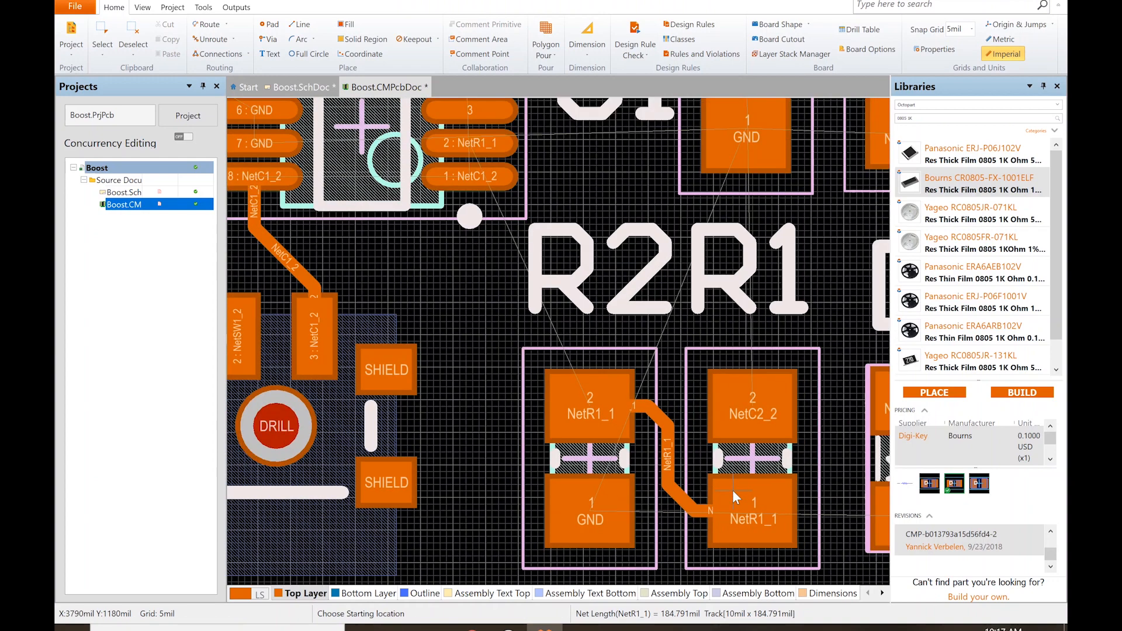
ctrl+scroll(735, 433, down, 1)
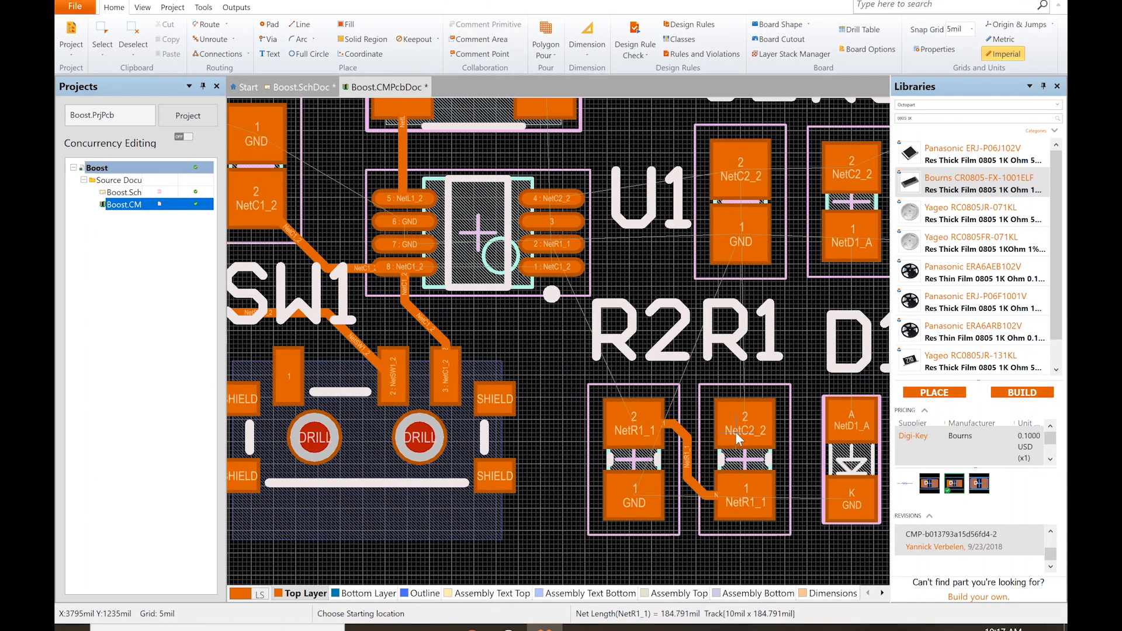
click(748, 424)
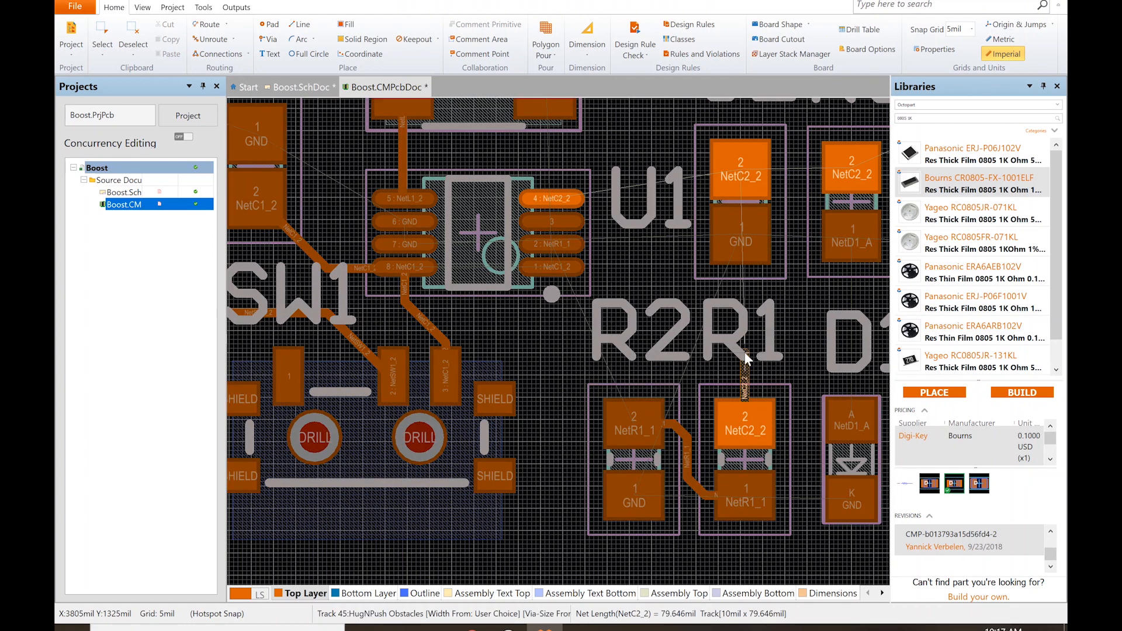
right_click(746, 358)
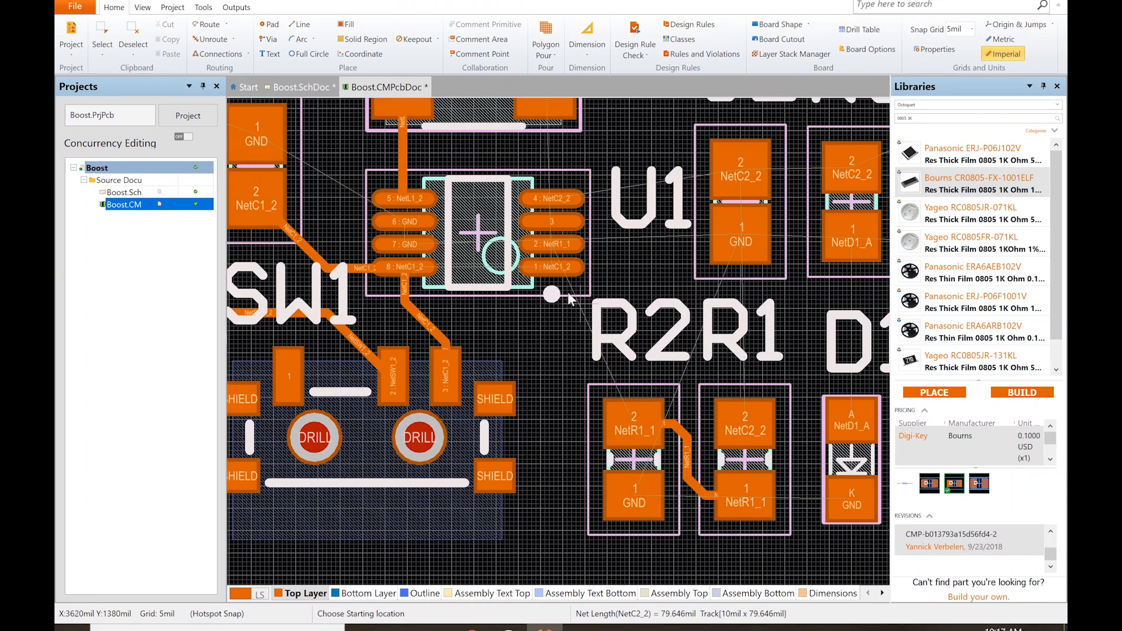
scroll(619, 269, up, 2)
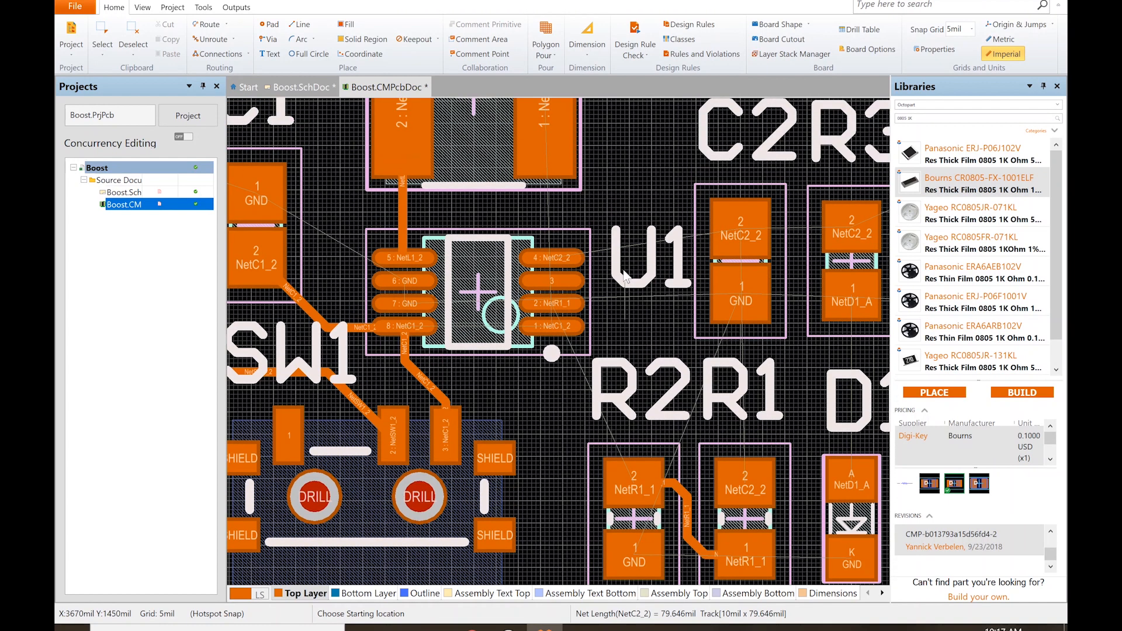
click(640, 489)
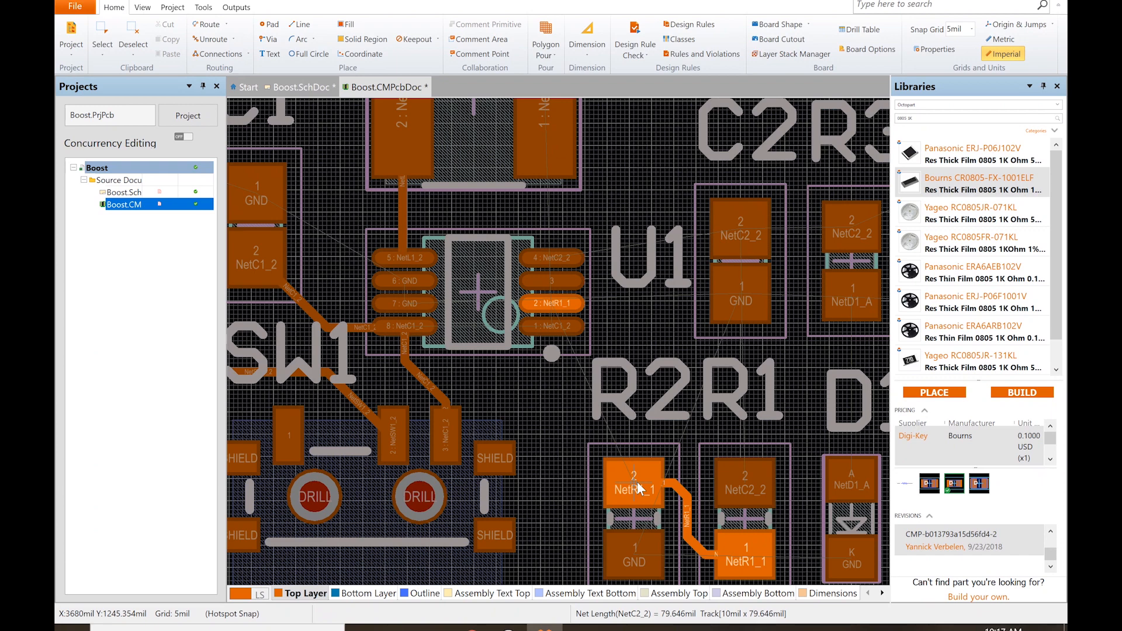
right_click(639, 488)
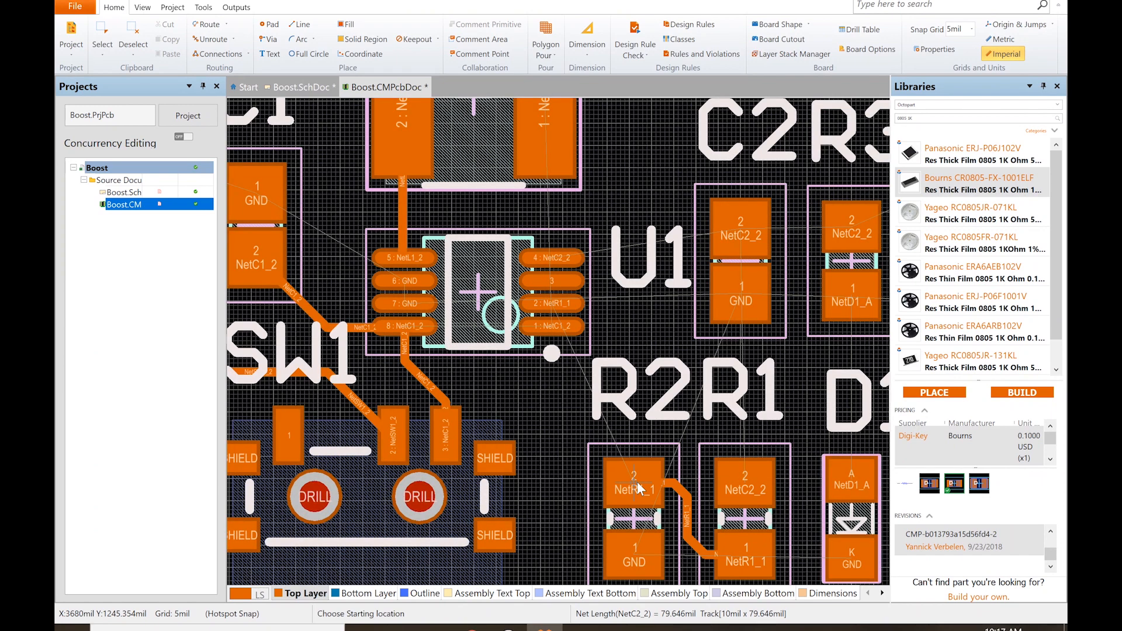
Try a straight NetC1_2 track across U1 from pin 1 to pin 8, and delete it
click(551, 327)
click(402, 326)
right_click(402, 323)
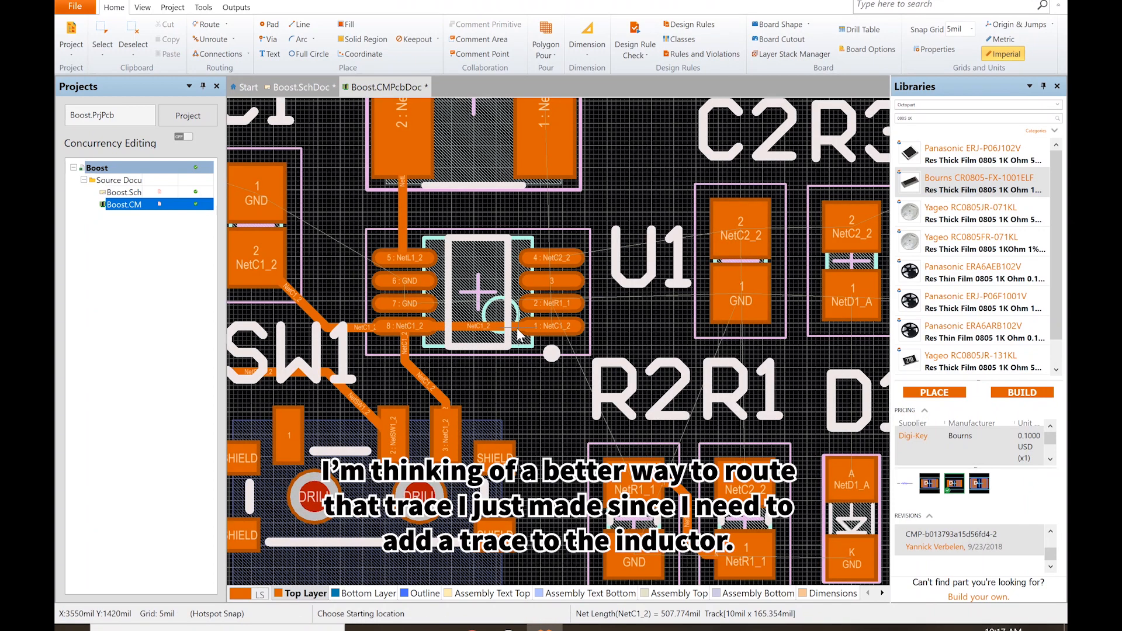
scroll(535, 176, up, 2)
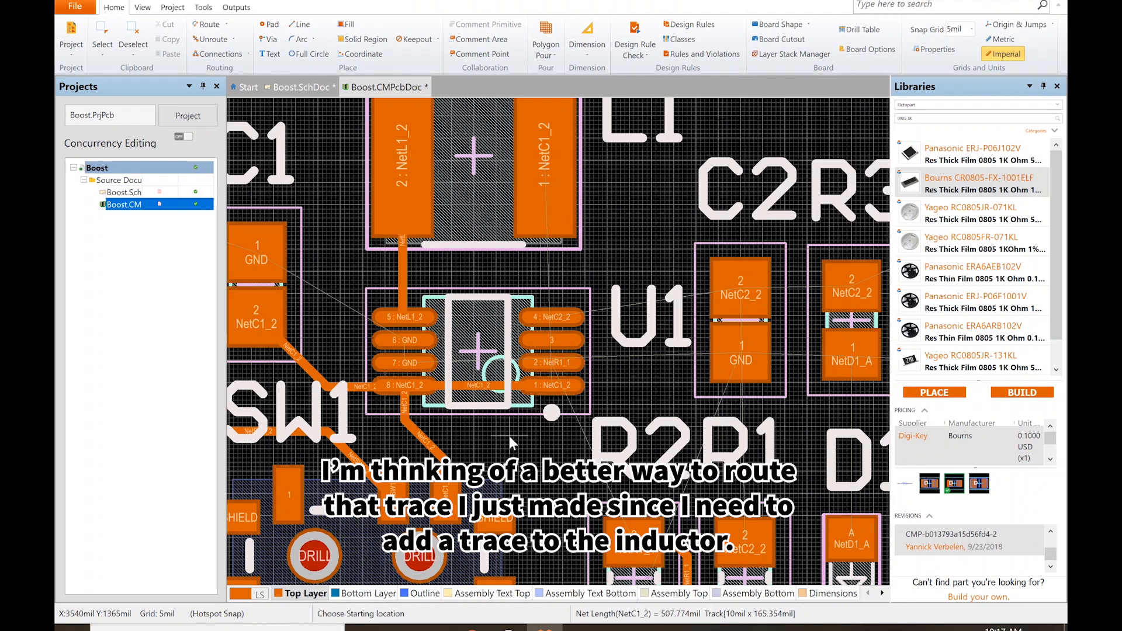
click(474, 384)
key(Delete)
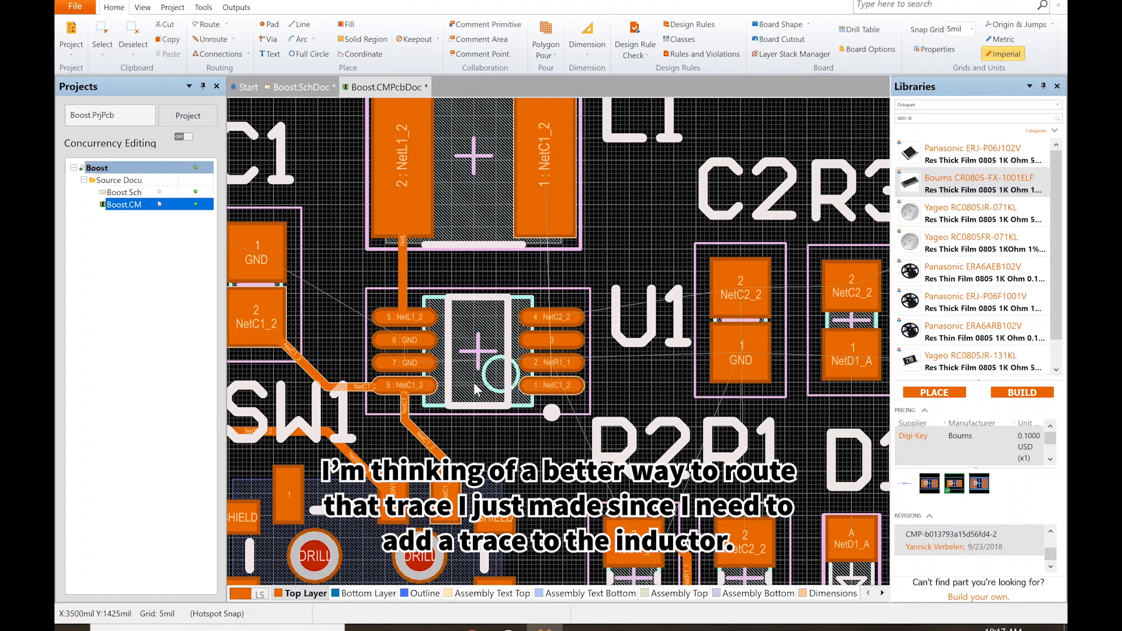
Route NetC1_2 on the Top Layer from SW1 pad 3 diagonally up to U1 pin 1
click(447, 492)
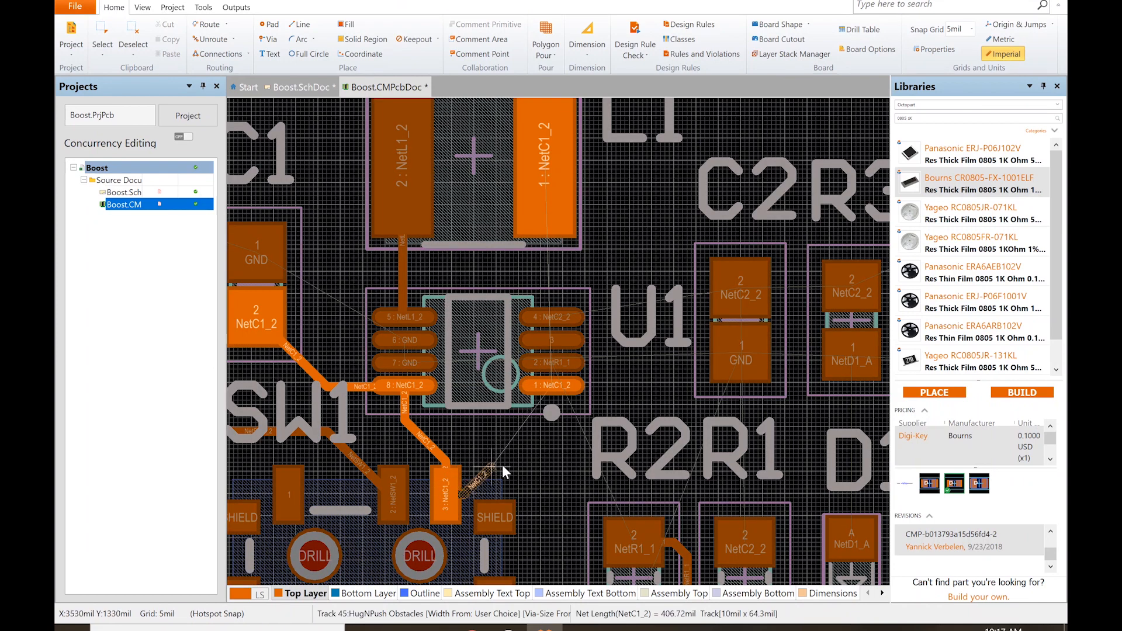
ctrl+scroll(509, 450, up, 2)
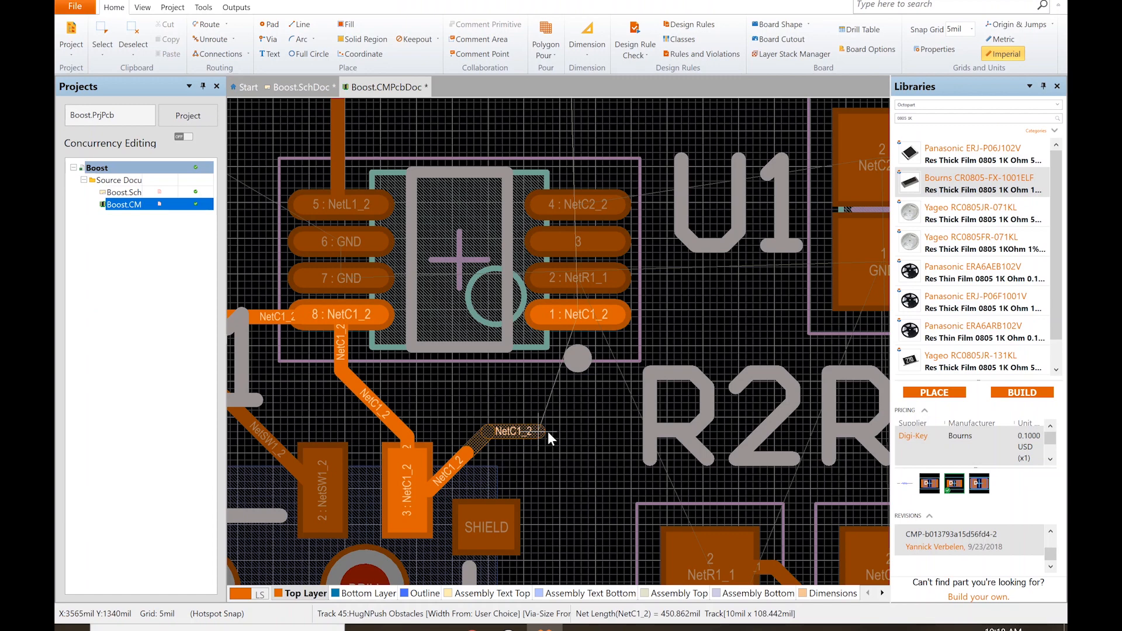
click(577, 313)
Route NetC1_2 on the Top Layer from U1 pin 1 up through the middle of U1's body to L1 pad 1
ctrl+scroll(577, 313, down, 3)
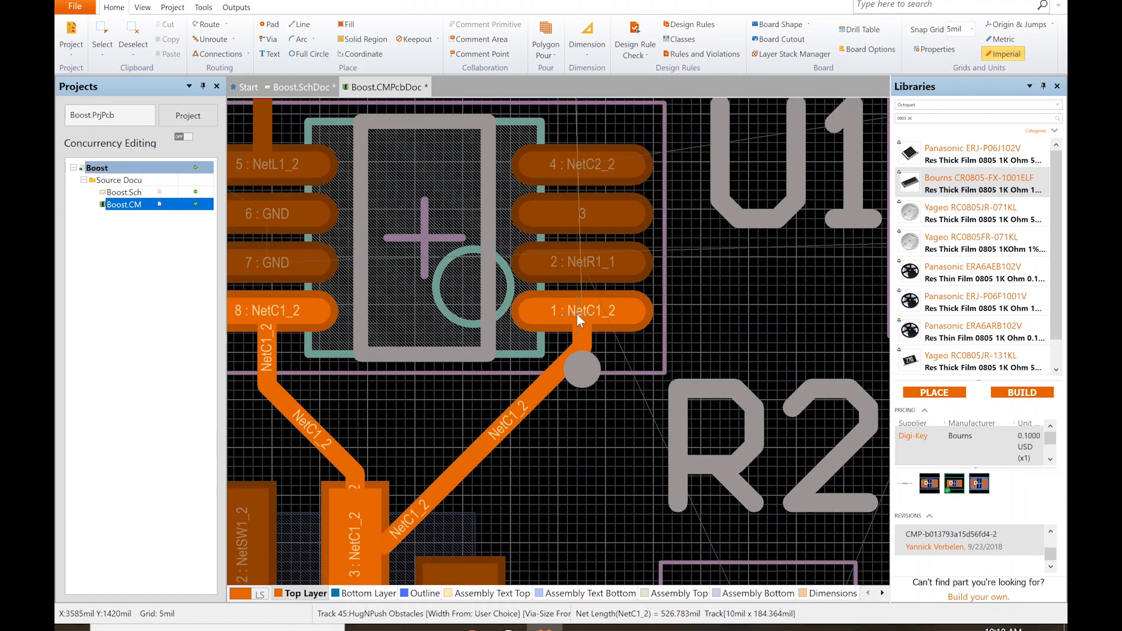
ctrl+scroll(576, 314, down, 1)
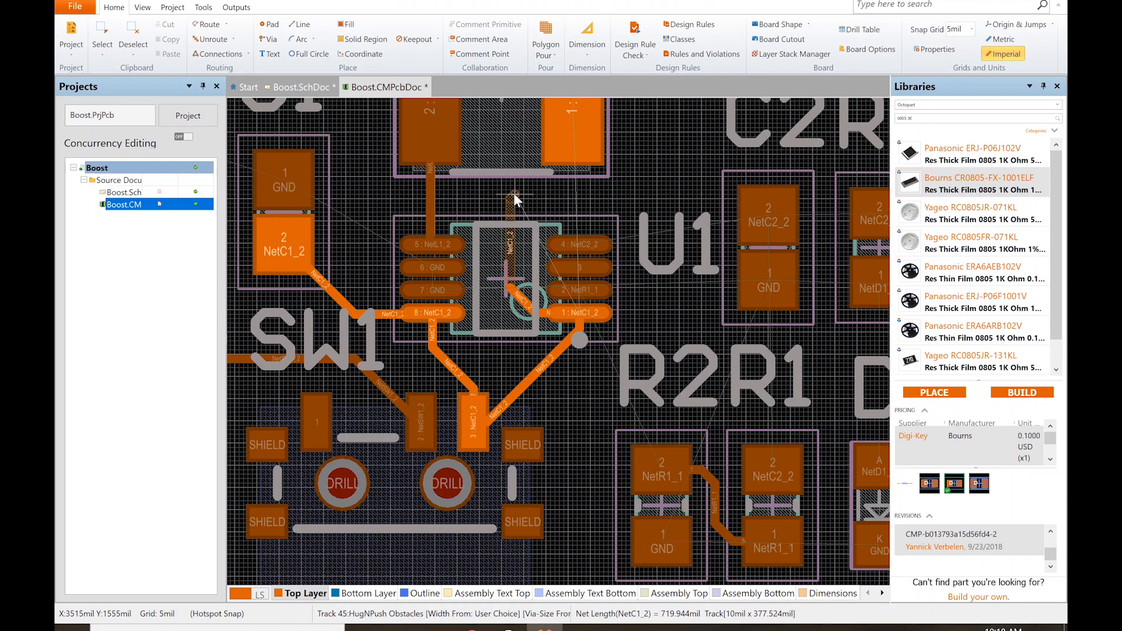
click(523, 122)
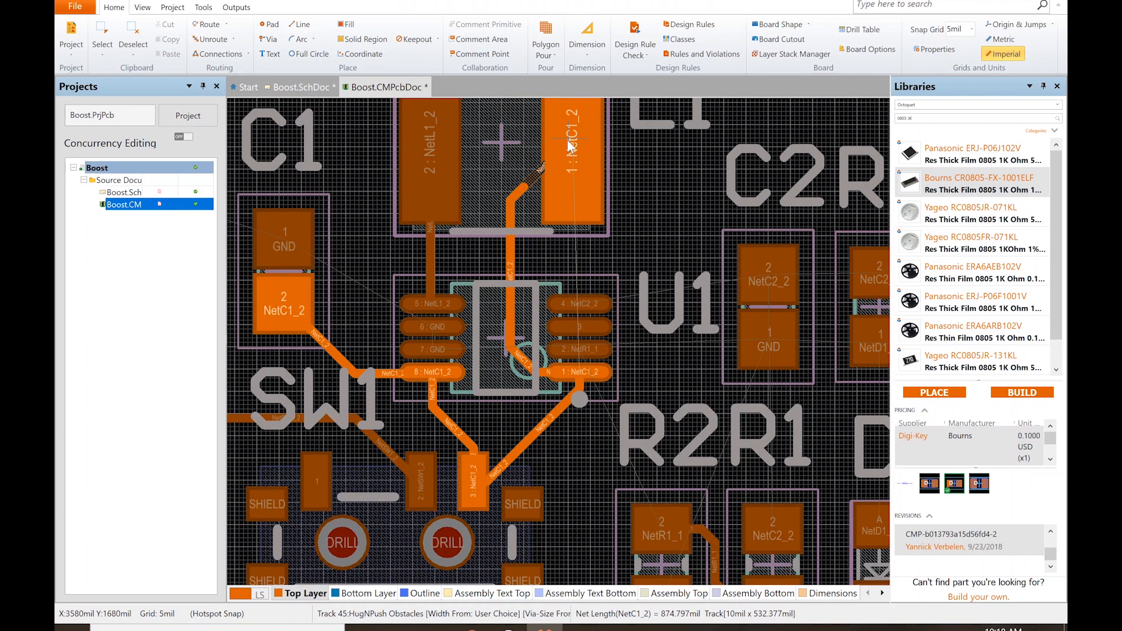
click(570, 144)
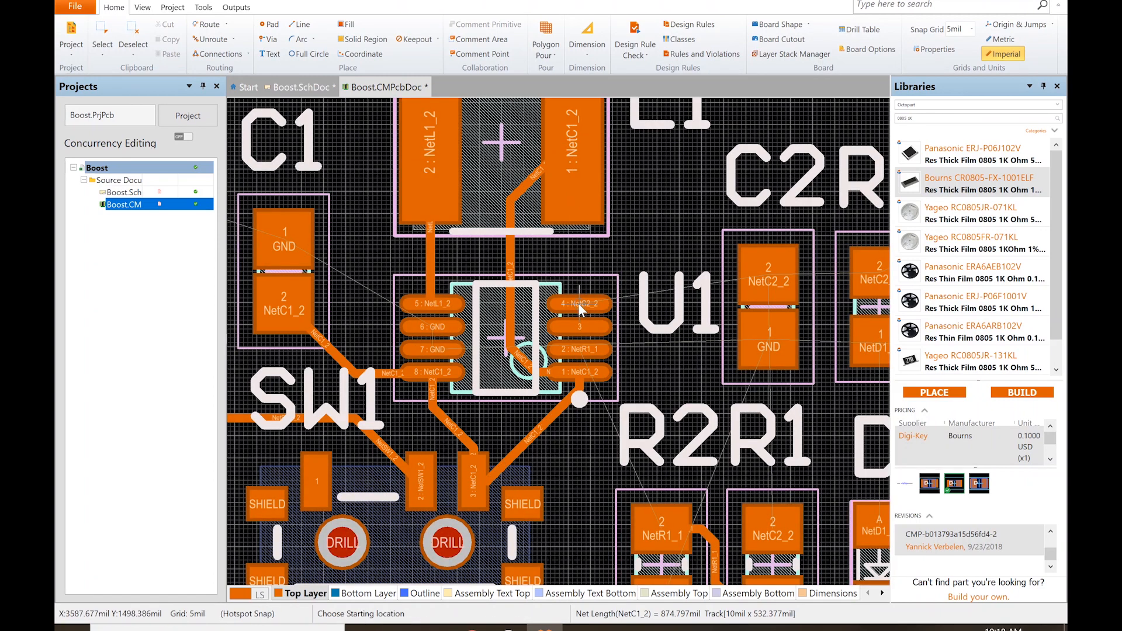
Route NetC2_2 on the Top Layer from U1 pin 4 to C2 pad 2, and from there to R3 pad 2
click(578, 303)
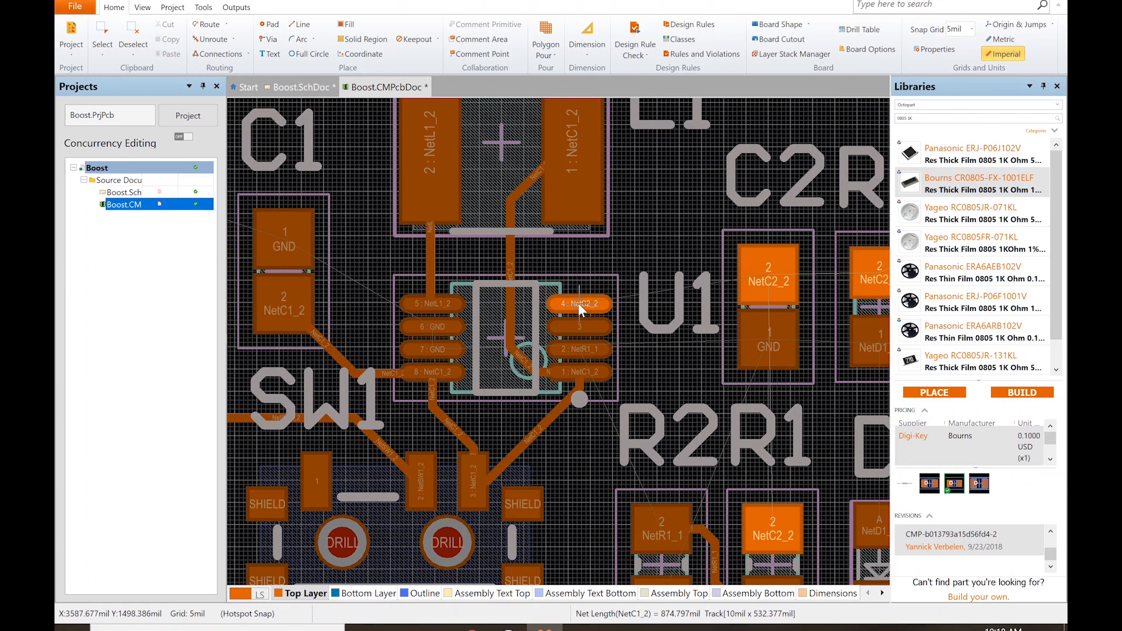
click(771, 280)
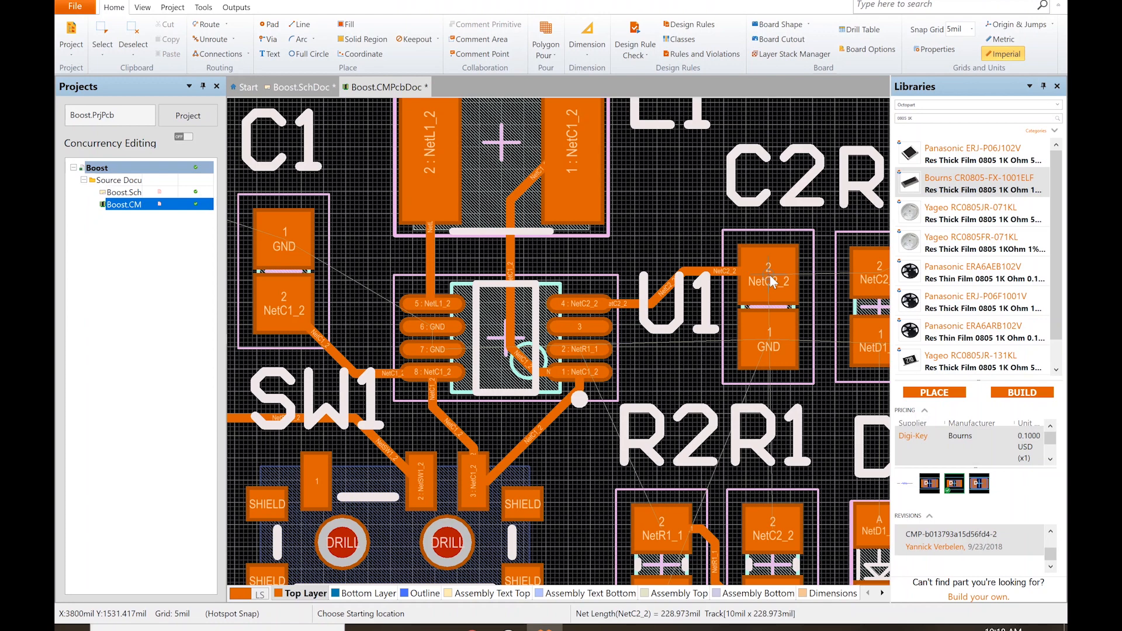
click(771, 280)
shift+scroll(772, 282, down, 1)
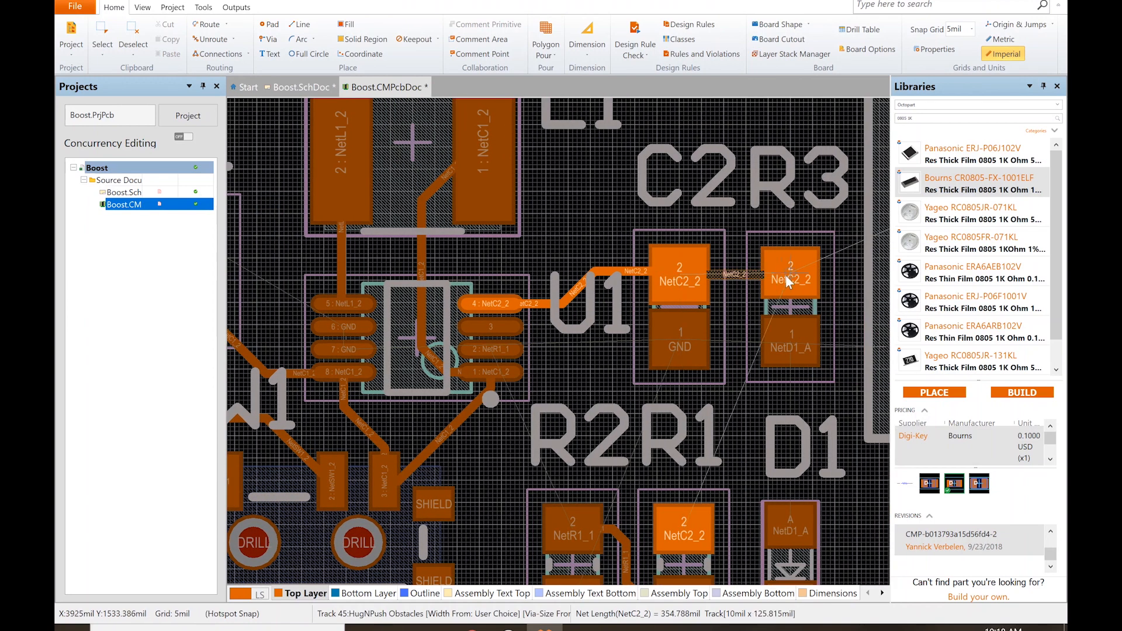
click(794, 279)
right_click(794, 279)
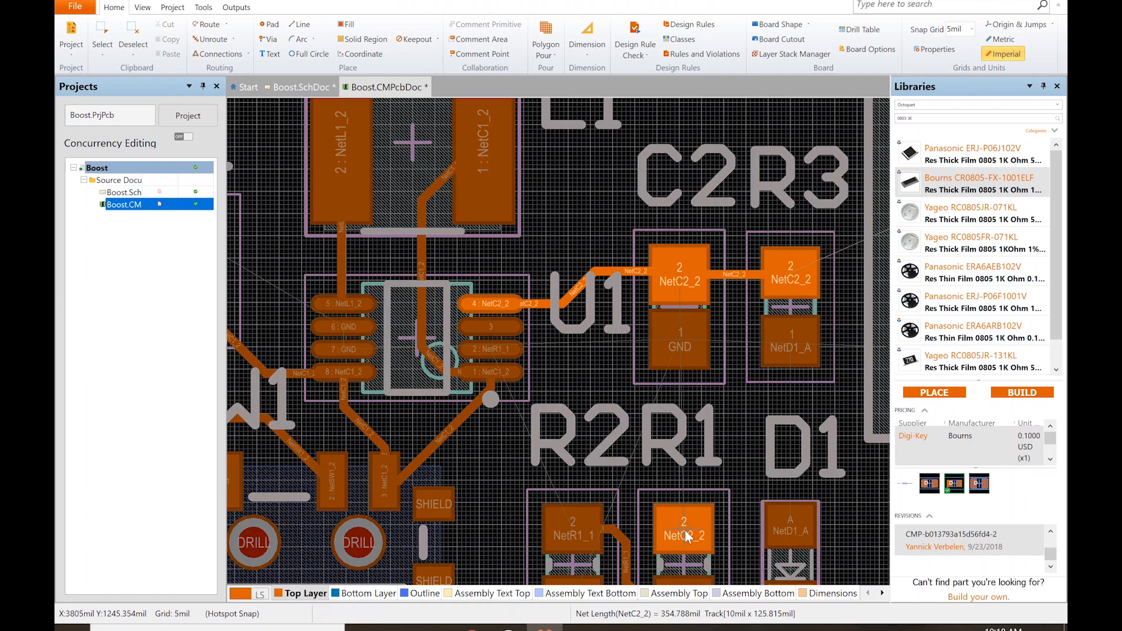
Route NetR1_1 from U1 pin 2 to R2 pad 2, and NetD1_A from D1's anode pad to R3 pad 1
scroll(688, 537, down, 1)
click(492, 287)
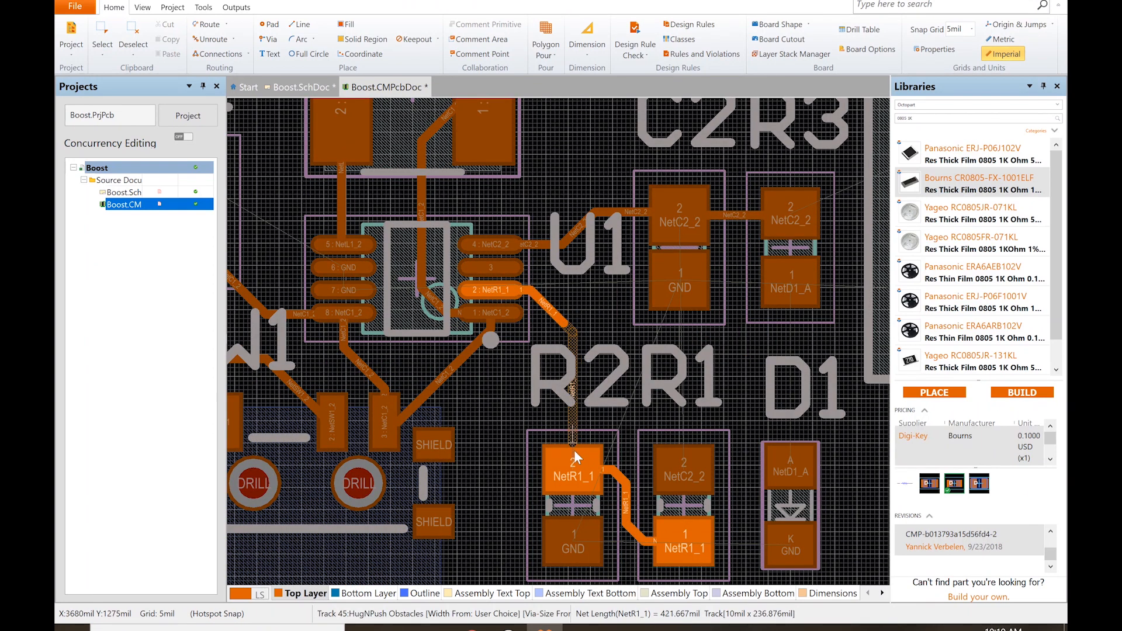
click(576, 476)
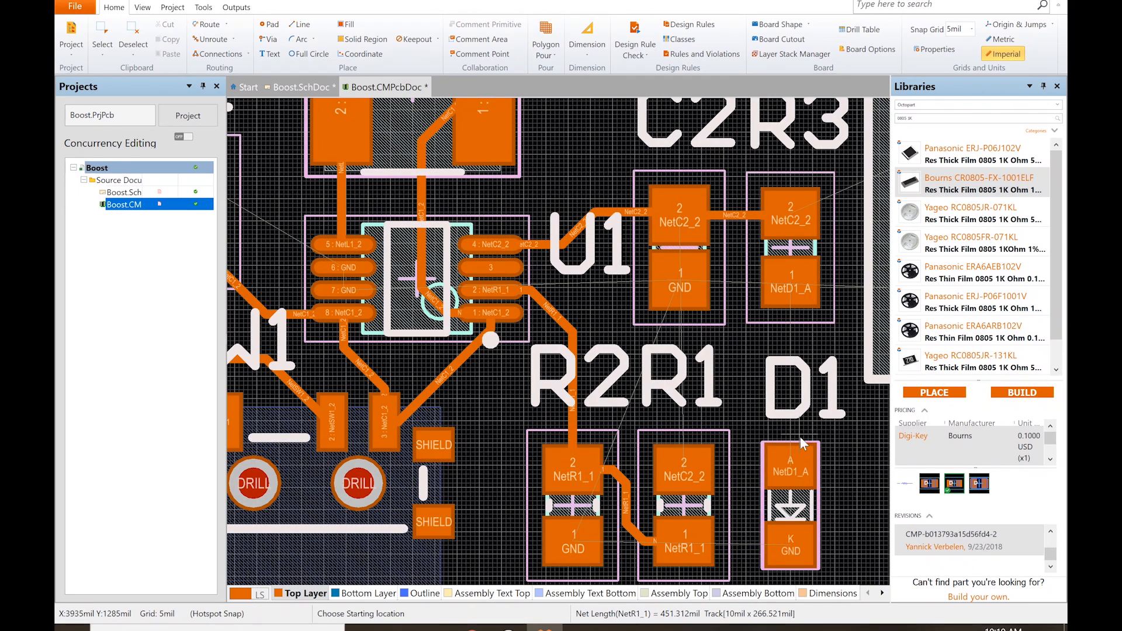
click(792, 474)
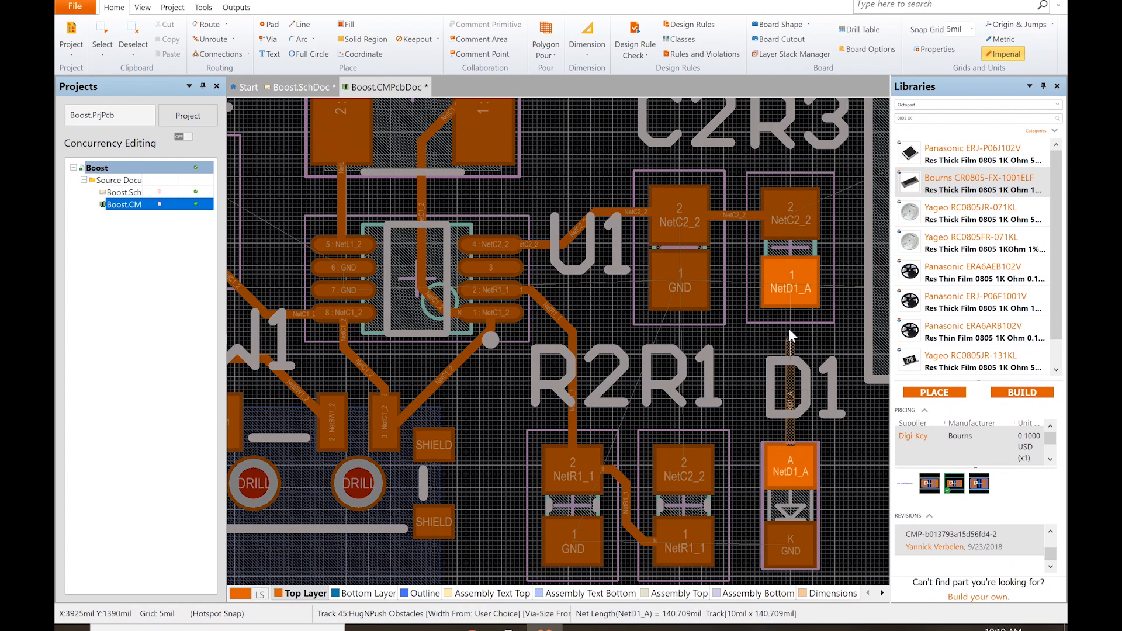
click(793, 287)
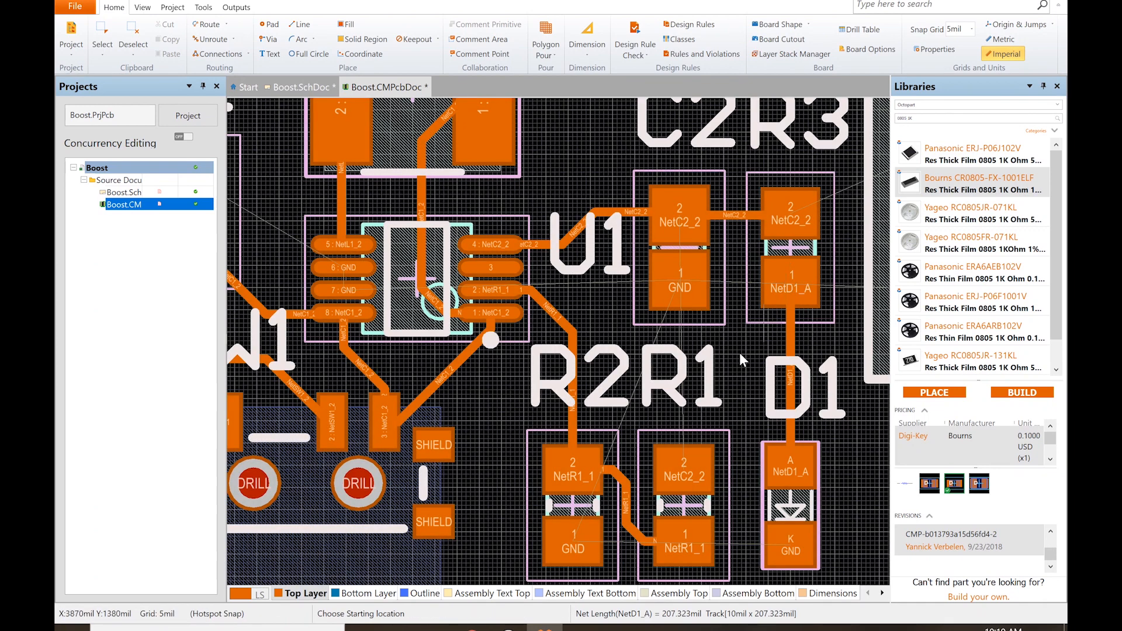
Route NetC2_2 on the Top Layer from R1 pad 2 diagonally up to the existing track beside U1 pin 4
click(675, 459)
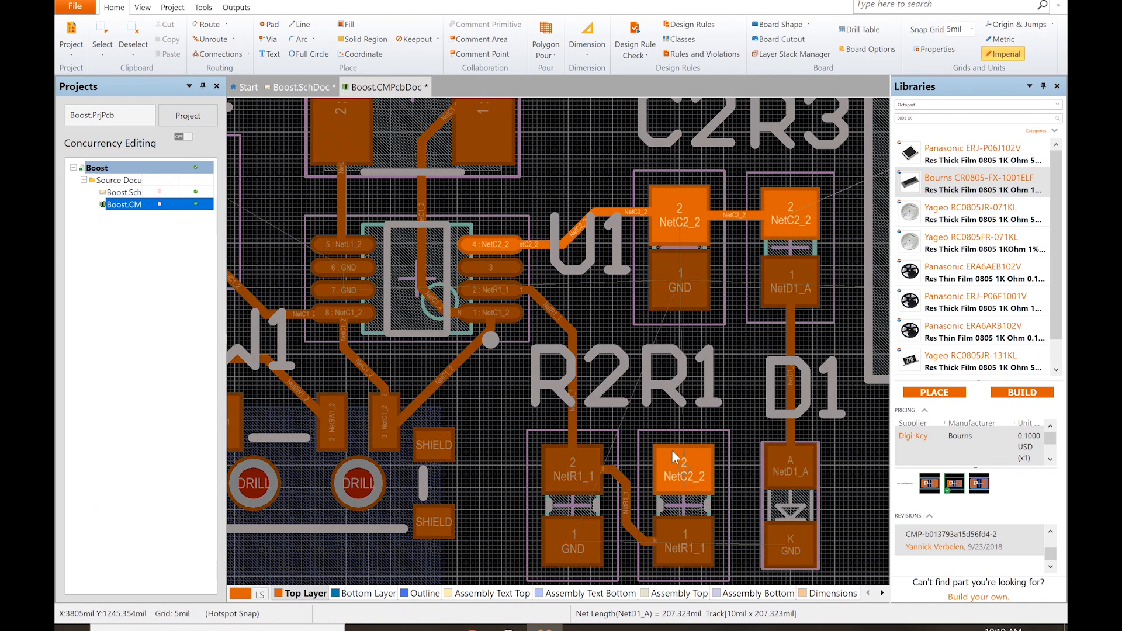
click(584, 299)
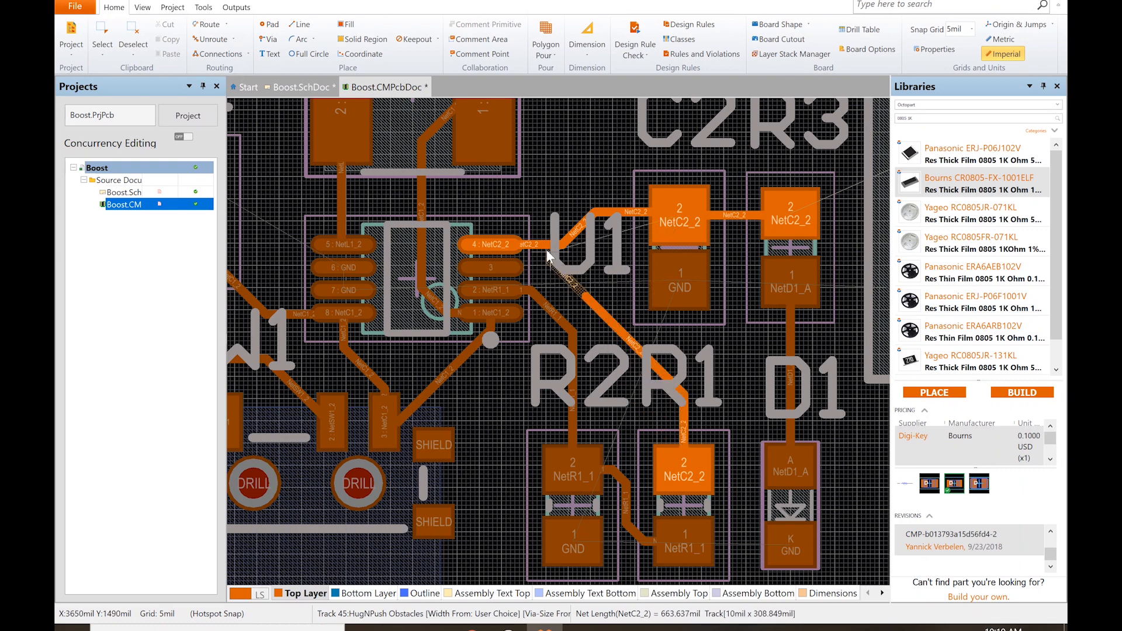
click(549, 251)
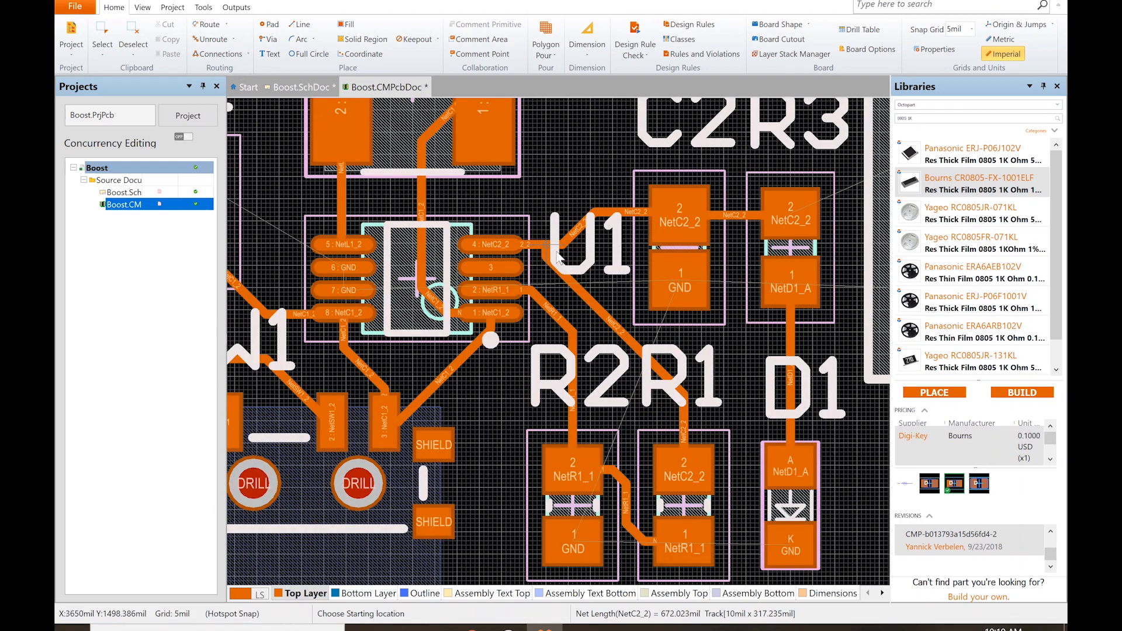
right_click(737, 420)
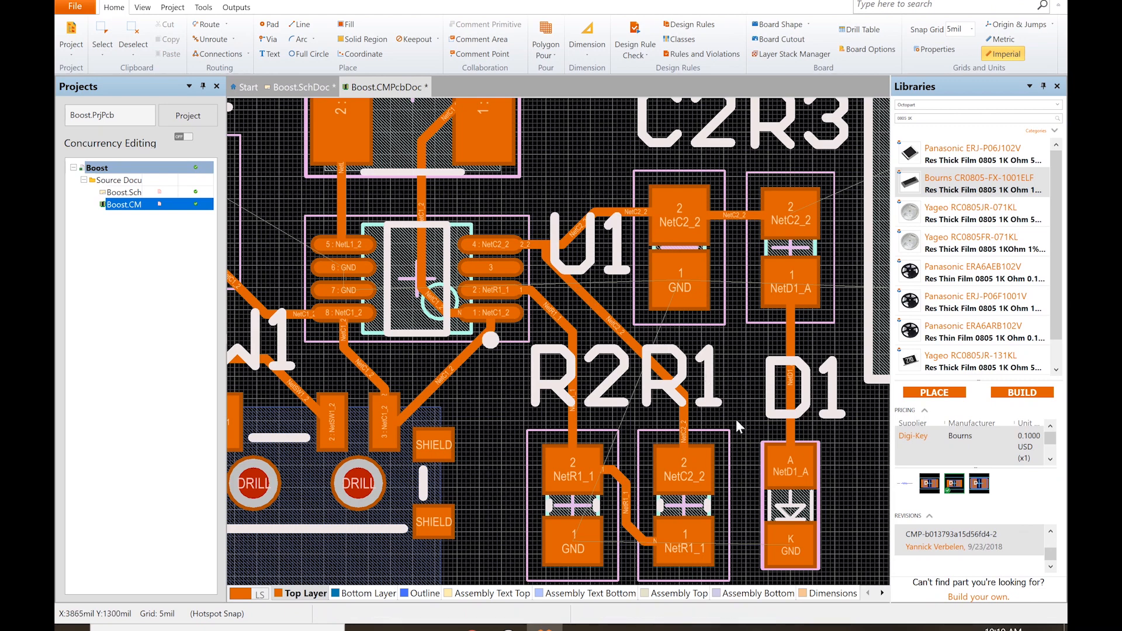
Route NetC2_2 on the Top Layer from R3 pad 2 to pad 2 of the Vout connector
ctrl+scroll(736, 420, down, 2)
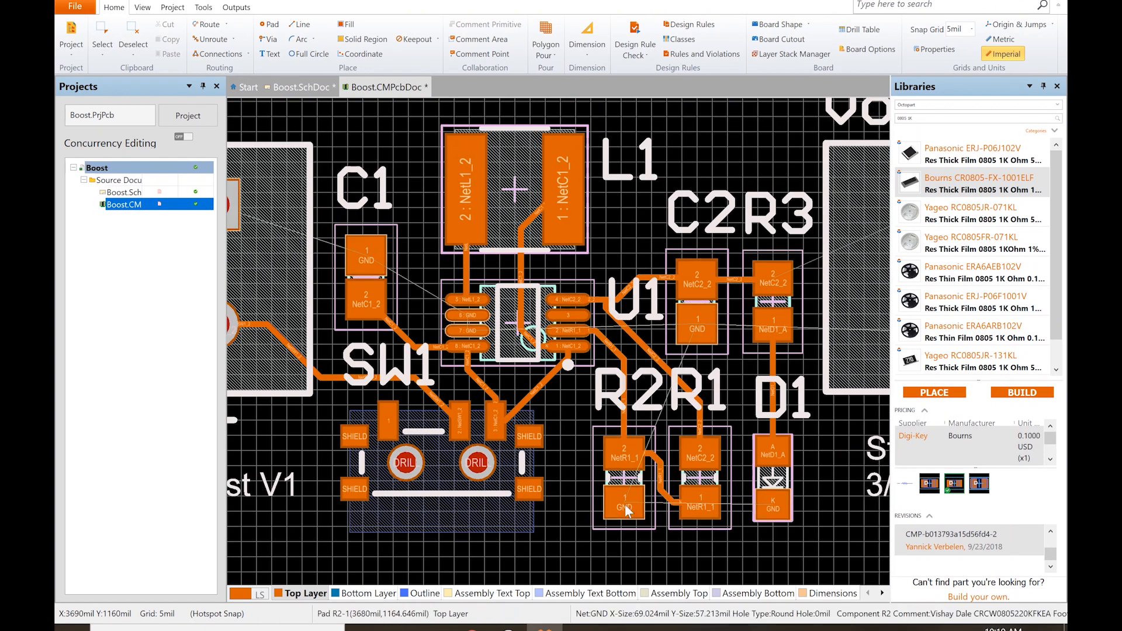
shift+scroll(762, 301, right, 1)
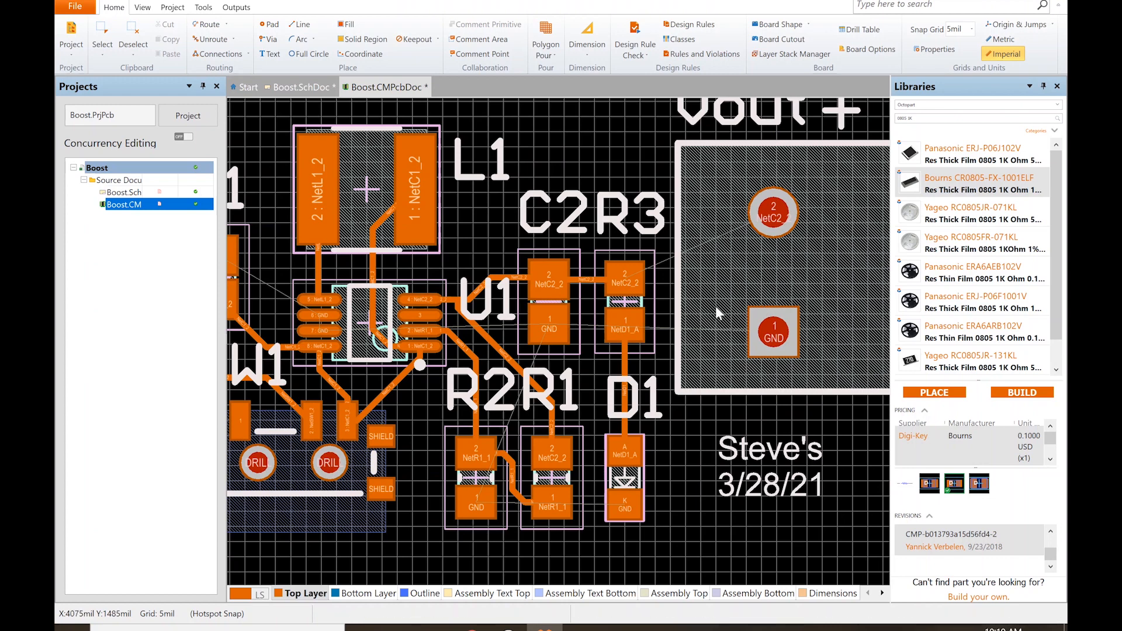
ctrl+click(634, 277)
click(635, 282)
click(776, 216)
right_click(726, 257)
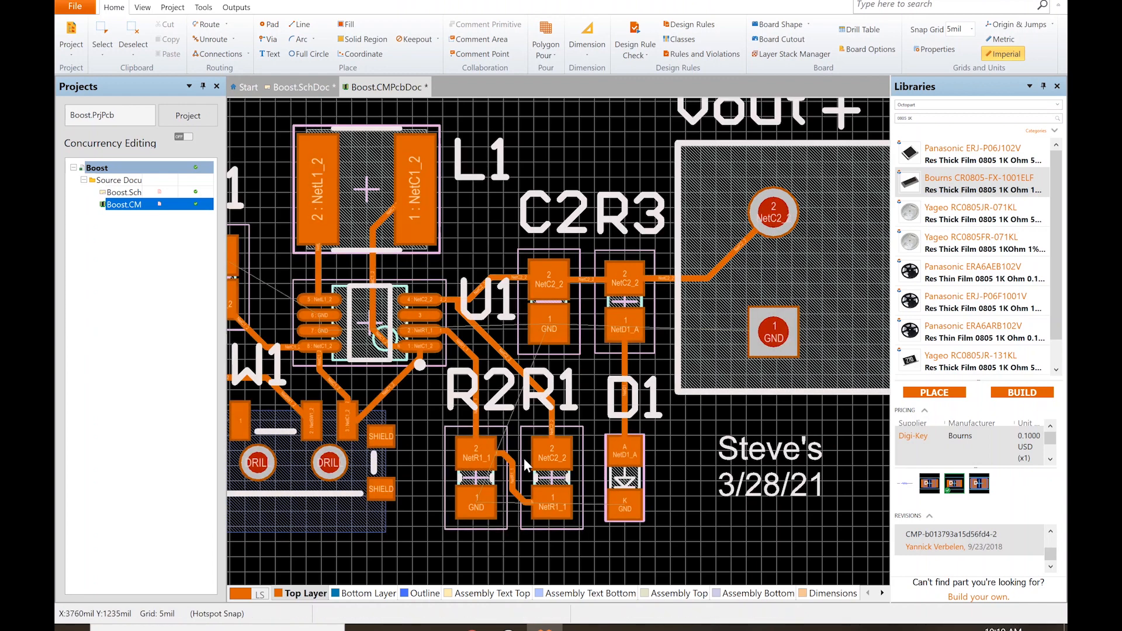
Edit the board shape, lowering its upper edge to just above the Vin and Vout labels
ctrl+scroll(525, 460, down, 4)
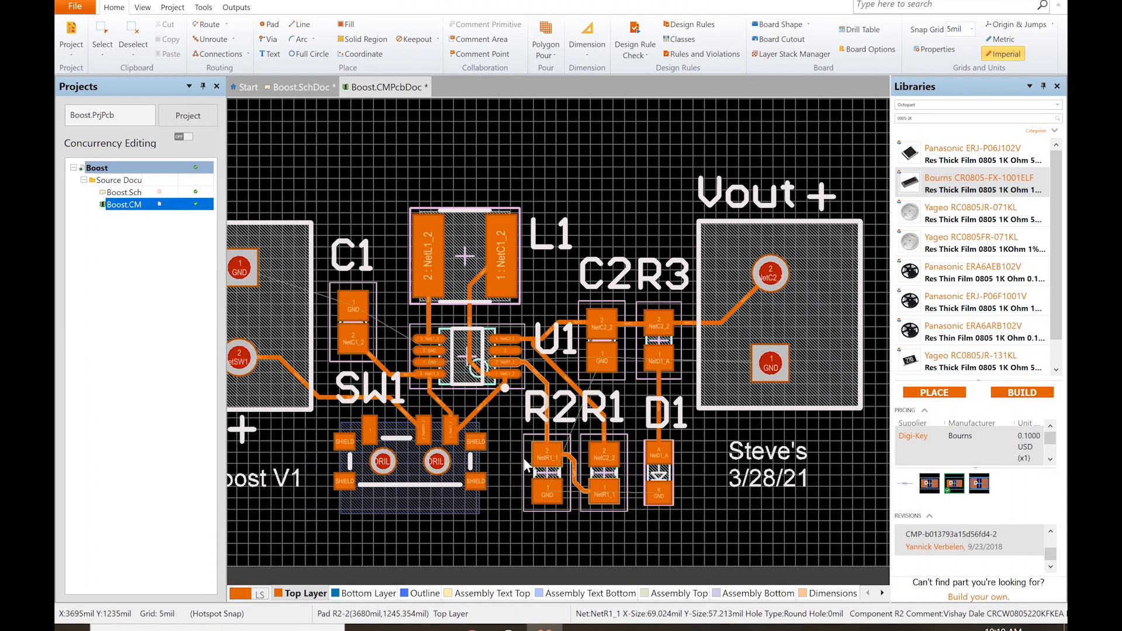
shift+scroll(525, 459, up, 1)
scroll(524, 460, down, 1)
ctrl+scroll(661, 350, down, 2)
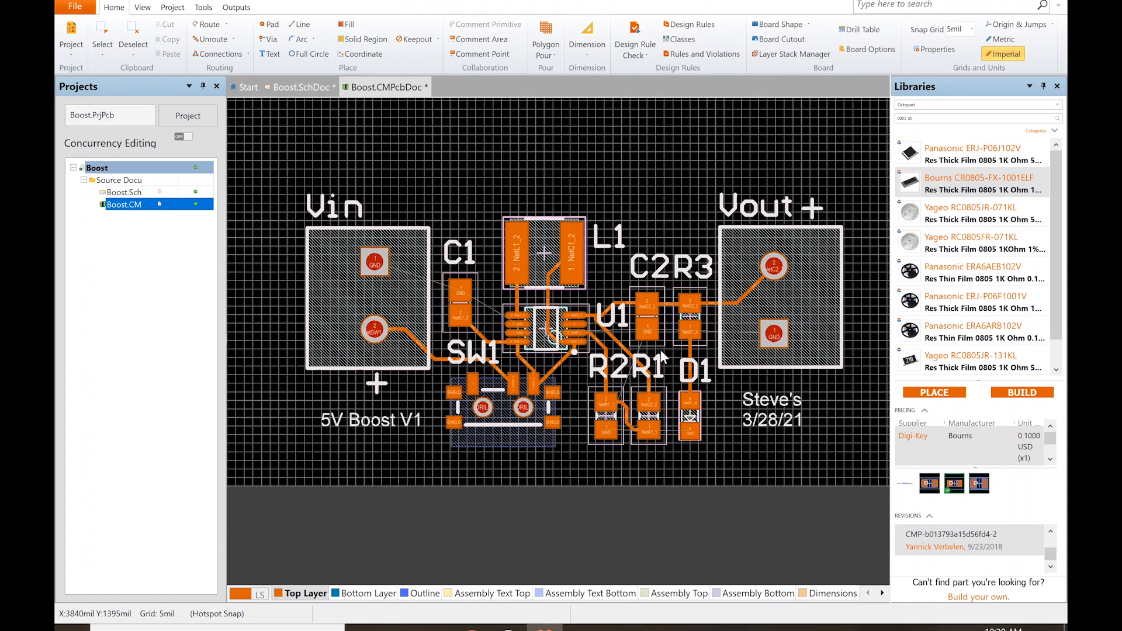
ctrl+scroll(662, 356, down, 1)
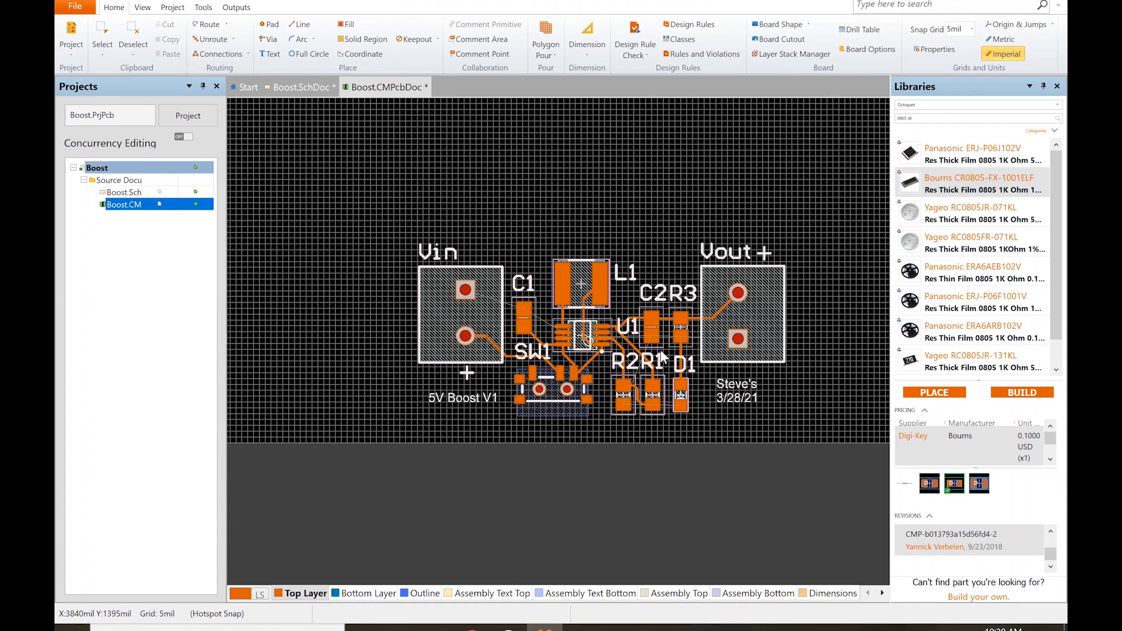
ctrl+scroll(662, 355, down, 2)
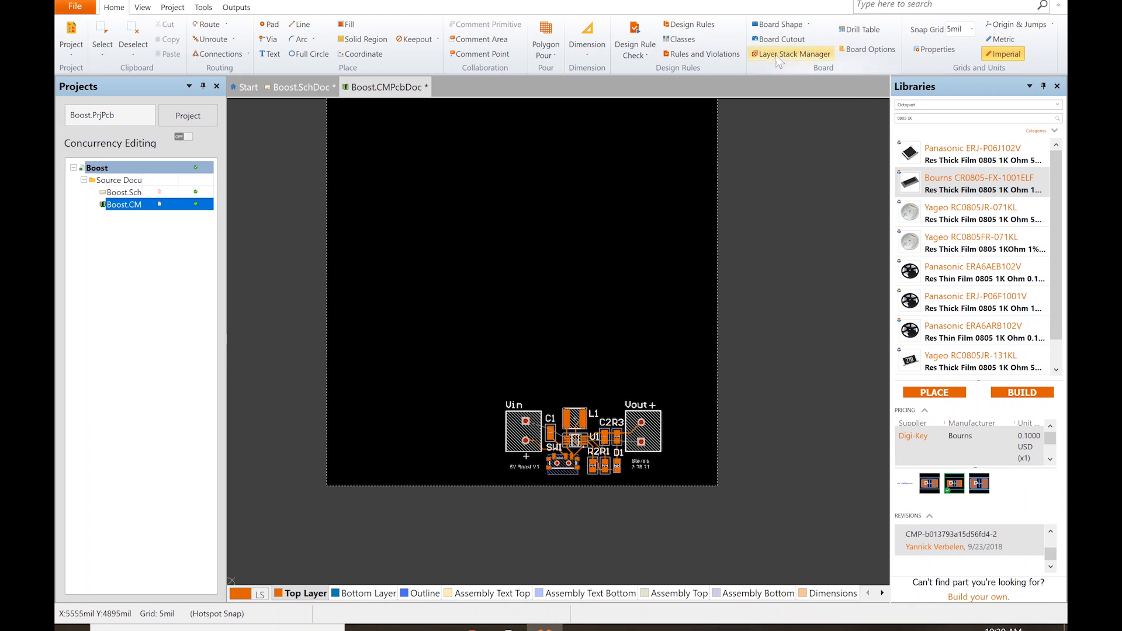
click(805, 25)
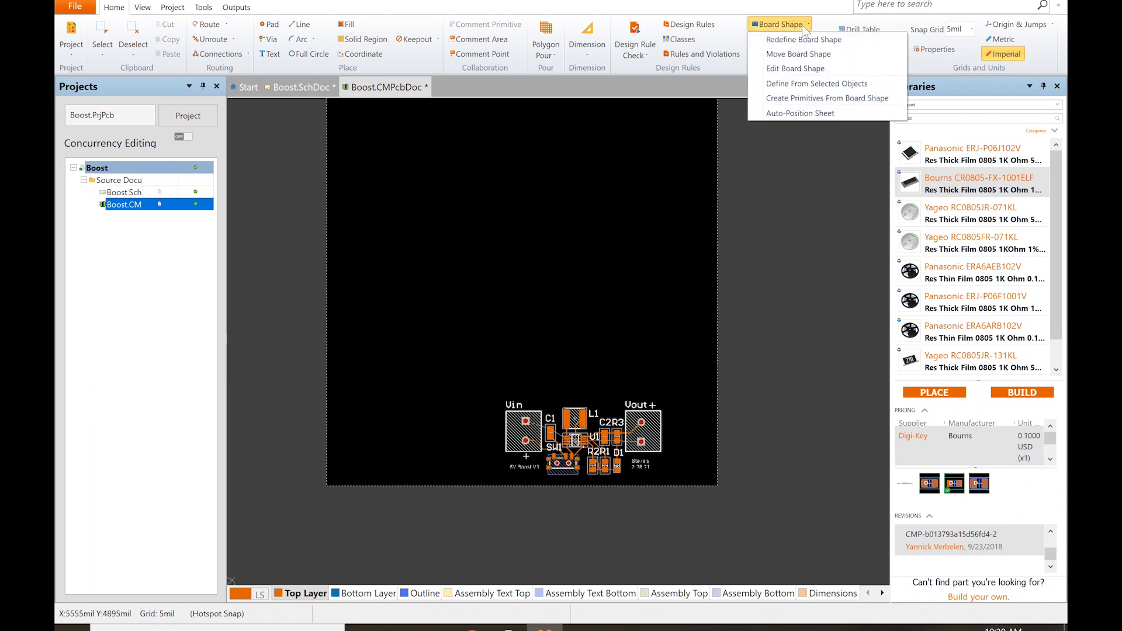
click(798, 70)
scroll(637, 275, up, 1)
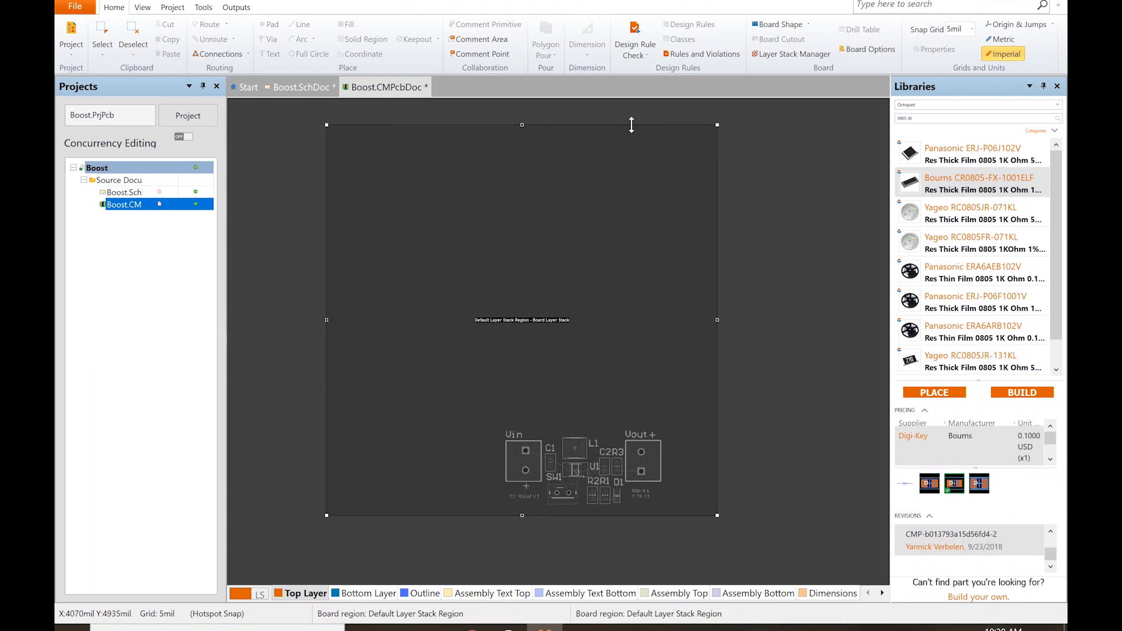
drag(632, 125, 629, 428)
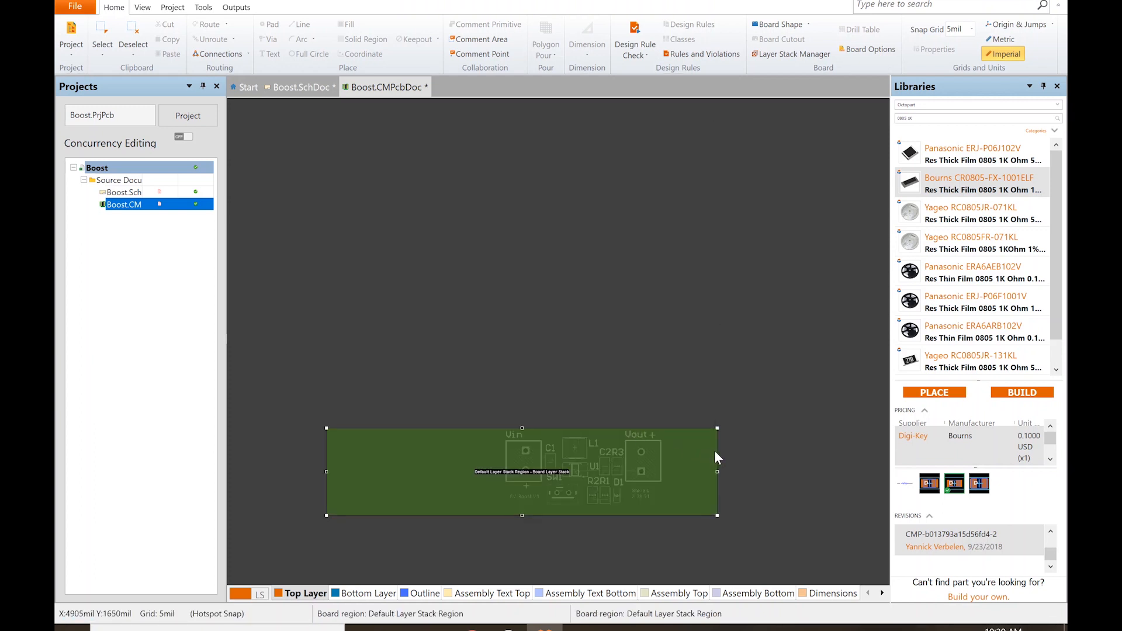
Pull the board's side edges in to the outer sides of the Vin and Vout connectors and raise its lower edge toward the components
drag(717, 450, 662, 450)
drag(325, 459, 505, 460)
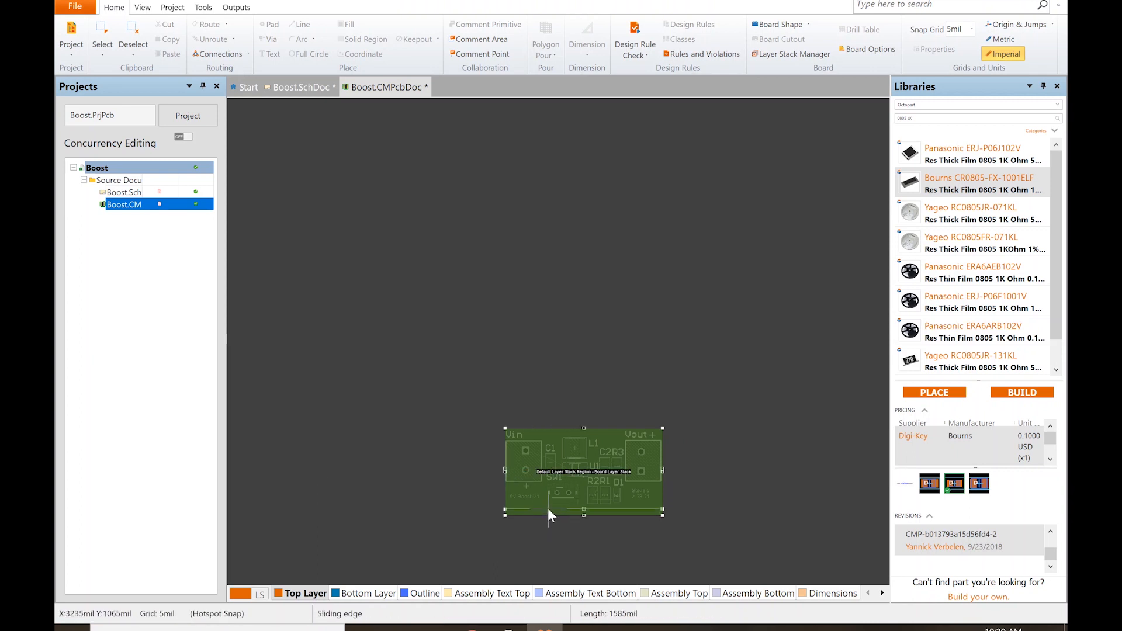
scroll(561, 497, up, 2)
scroll(563, 503, down, 3)
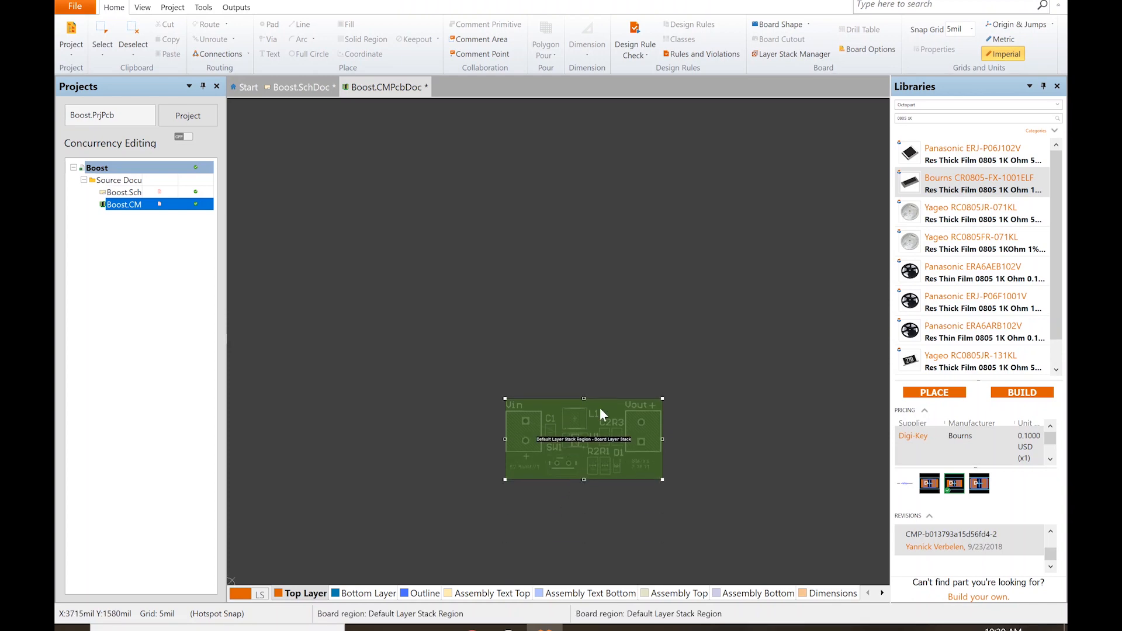
Raise the board's lower edge slightly to just below the SW1 outline, and return to the 2D layout view
ctrl+scroll(583, 438, up, 4)
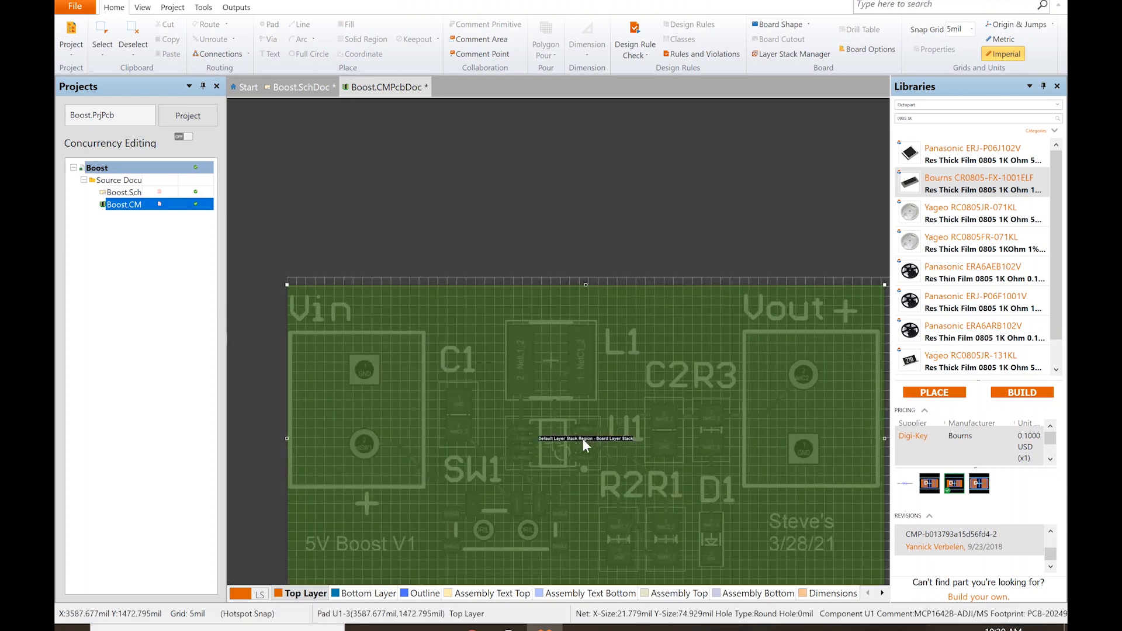
scroll(583, 439, down, 2)
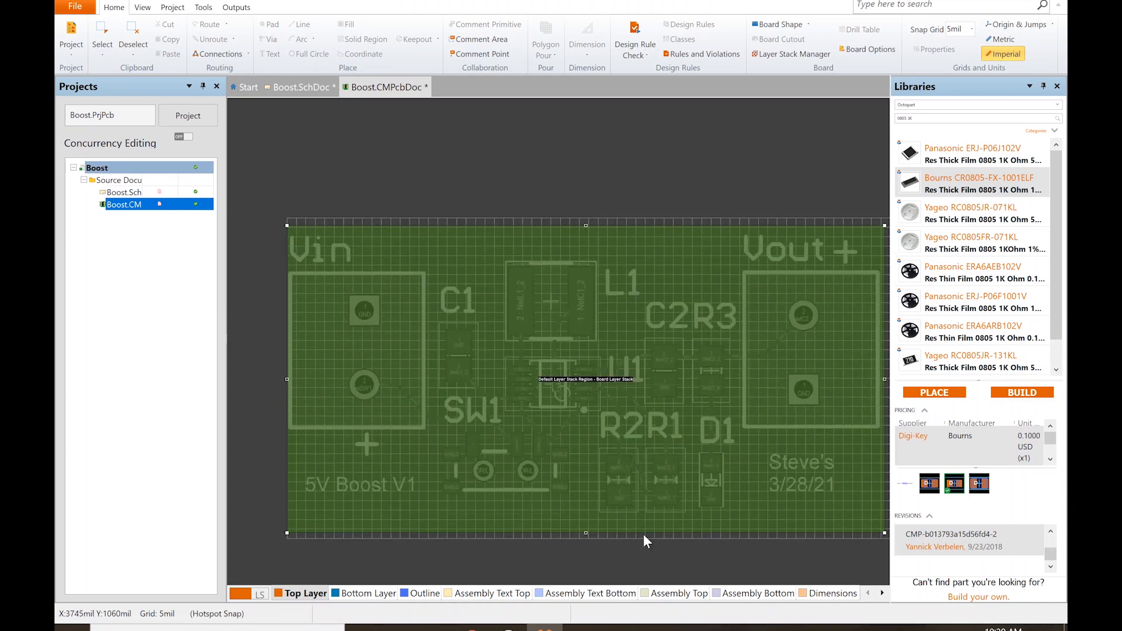
drag(646, 532, 649, 519)
shift+scroll(586, 492, down, 3)
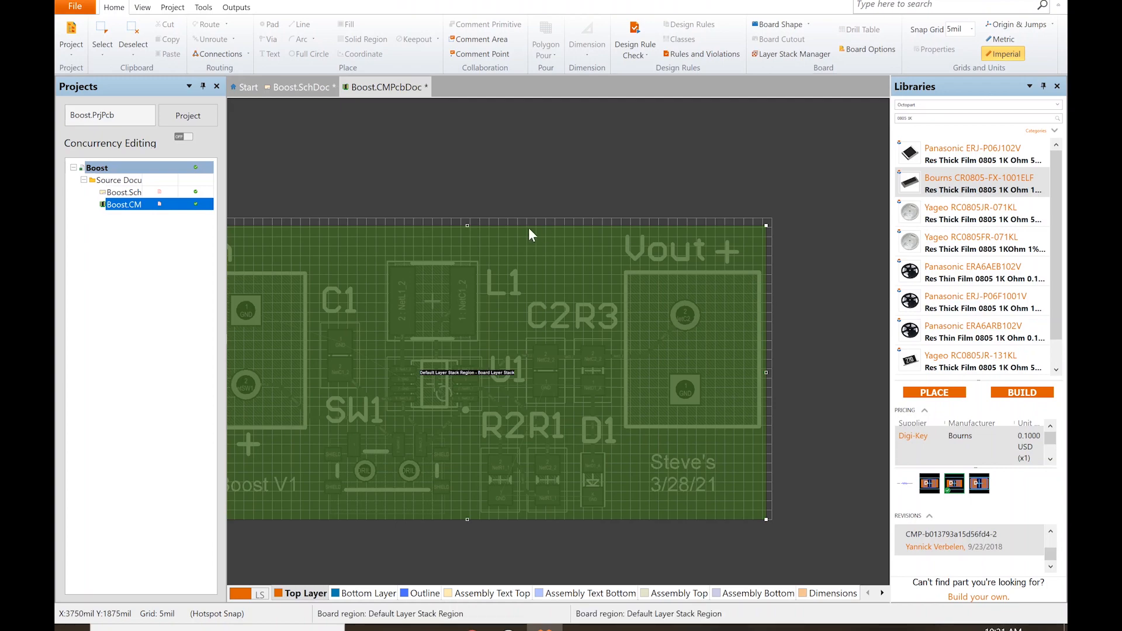
key(2)
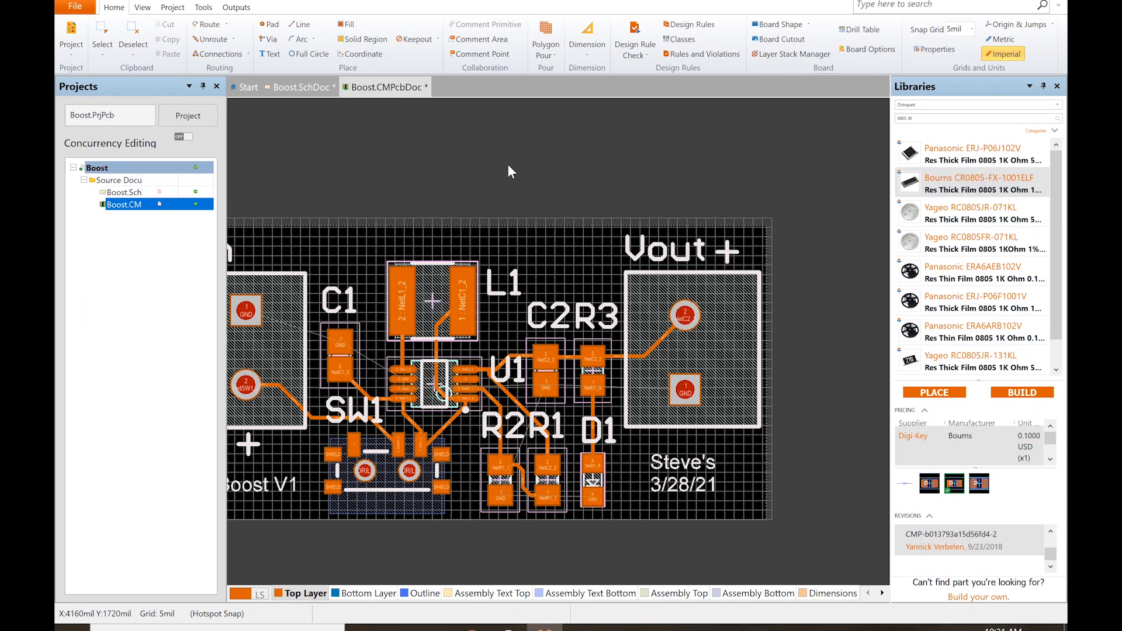
shift+scroll(508, 166, up, 2)
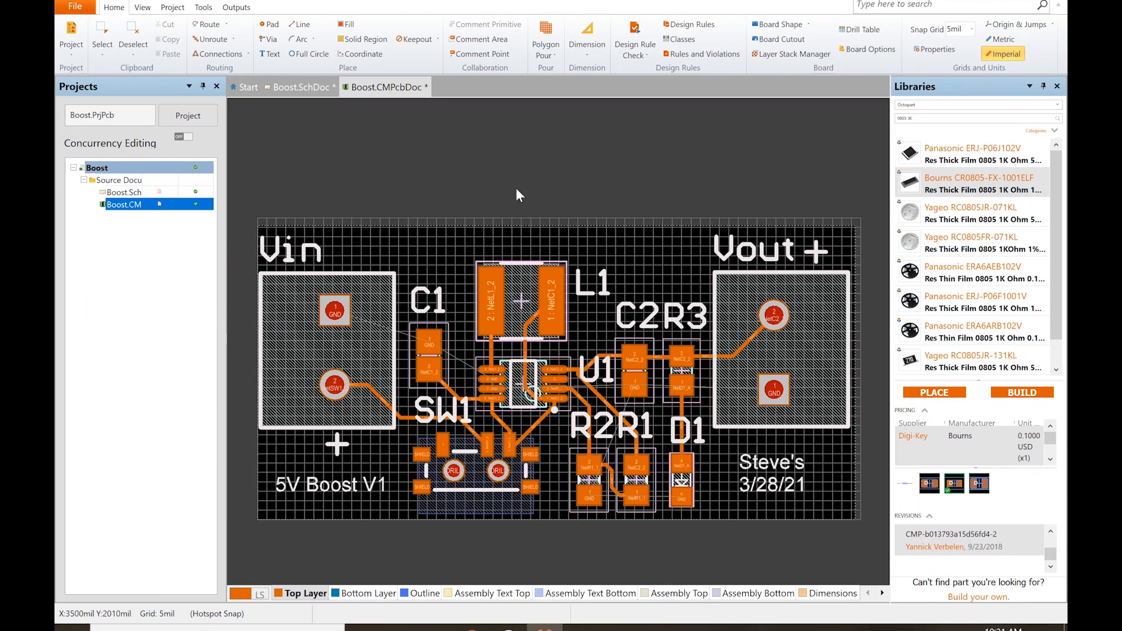
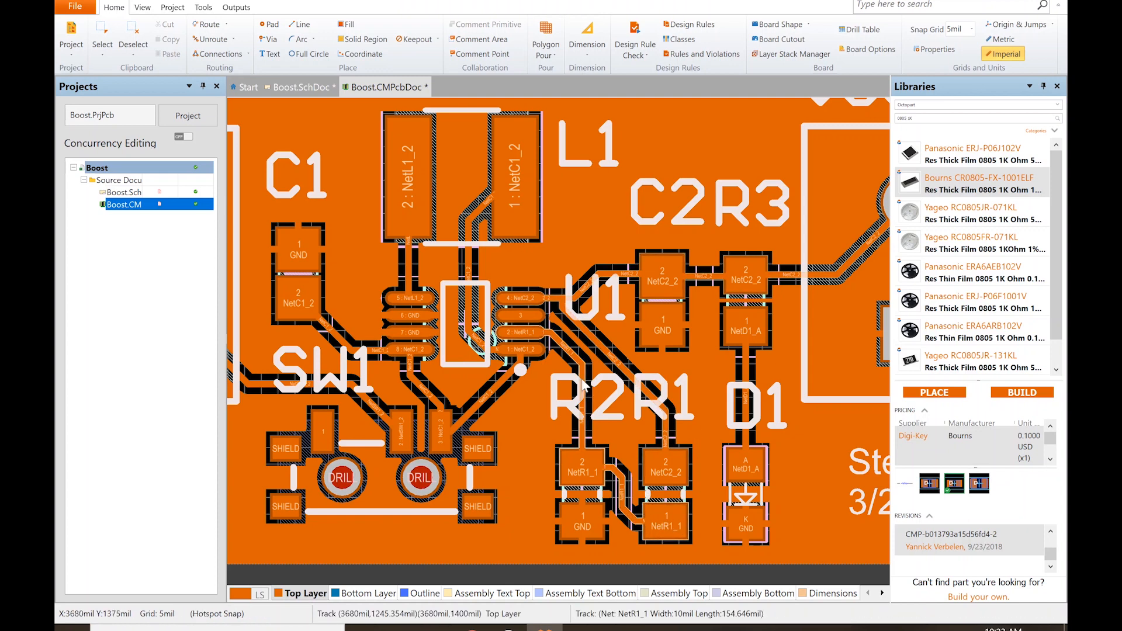
Examine the Top Layer copper pour and its clearances around the pads and tracks across the whole board
scroll(585, 381, up, 2)
scroll(585, 382, down, 2)
shift+scroll(585, 382, down, 2)
shift+scroll(583, 379, down, 2)
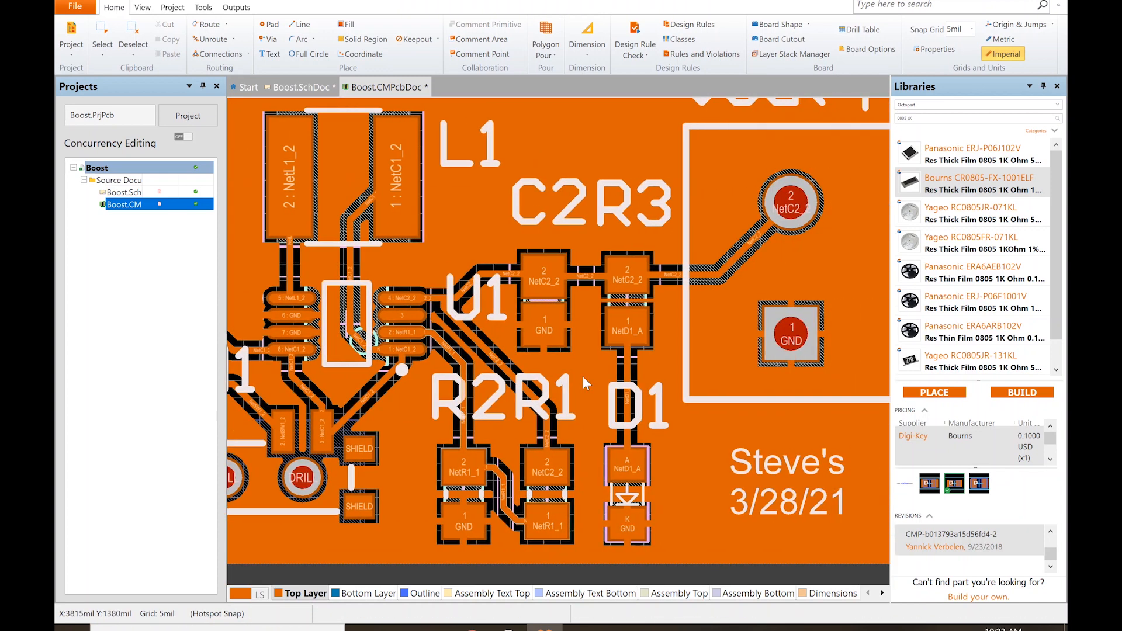
shift+scroll(583, 379, down, 3)
scroll(583, 379, up, 3)
shift+scroll(584, 381, up, 12)
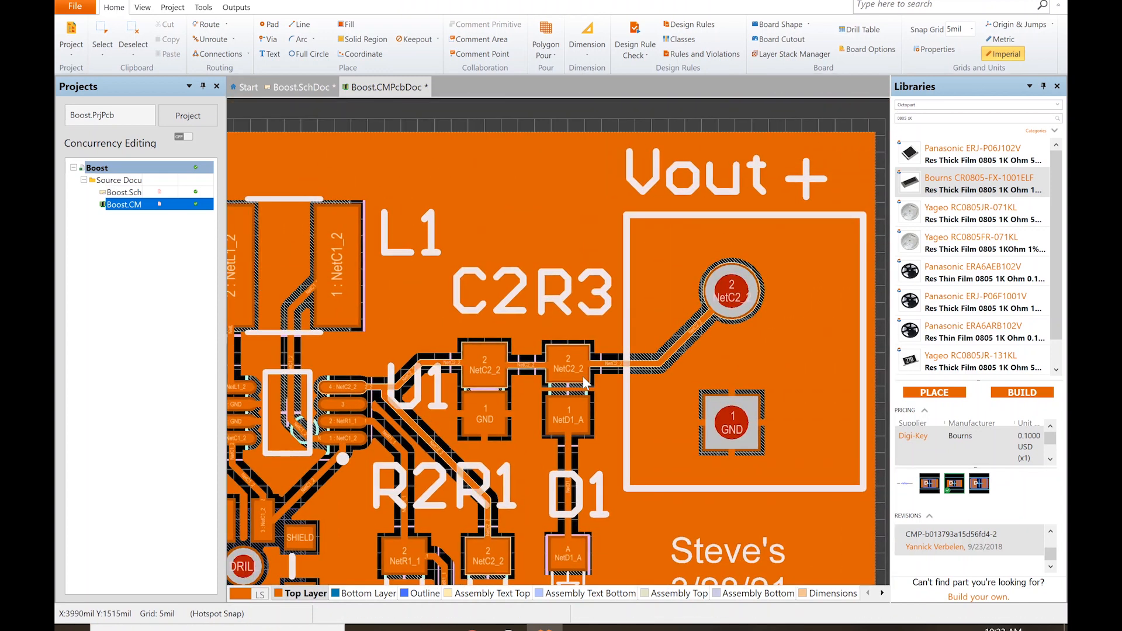
scroll(584, 378, down, 5)
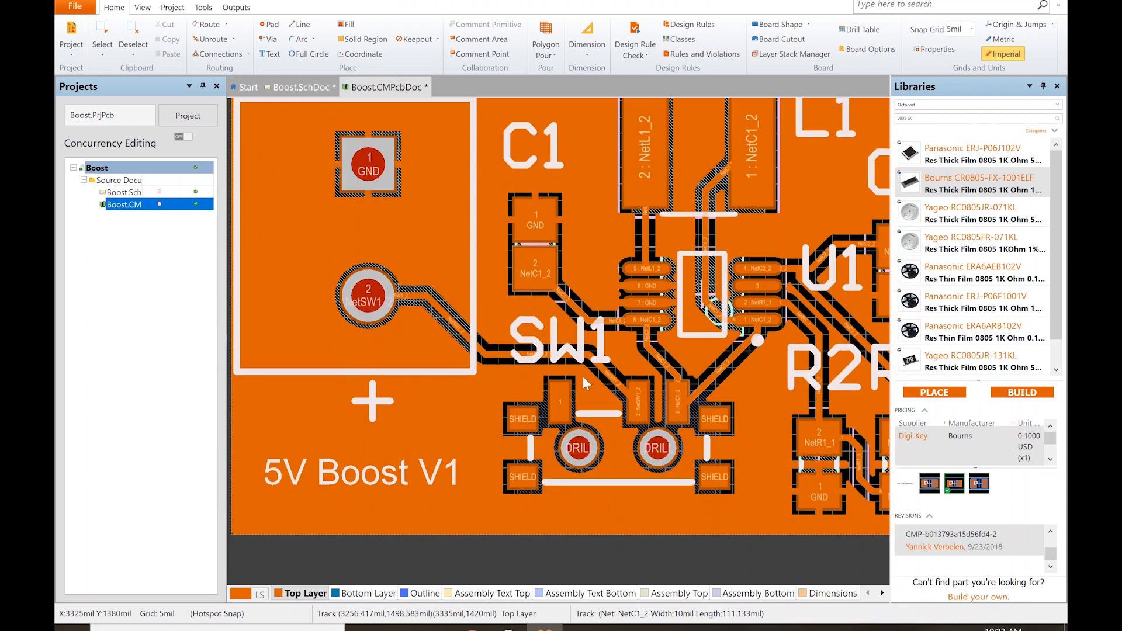
shift+scroll(583, 378, down, 4)
ctrl+scroll(582, 376, down, 4)
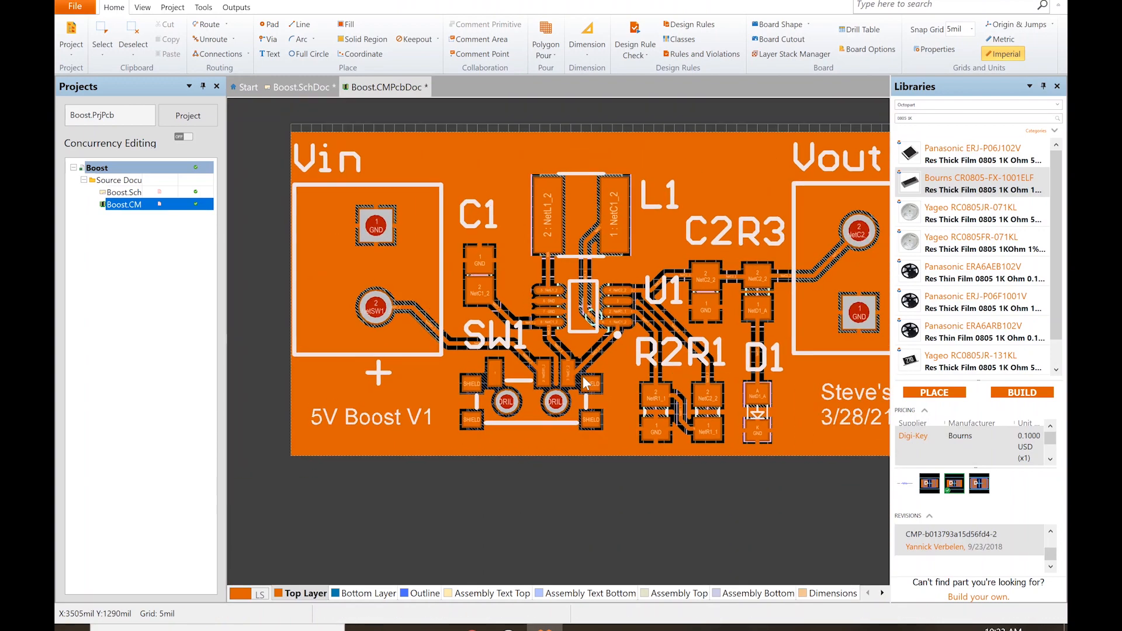
Move the Vin label slightly inward, away from the board's edge
shift+scroll(582, 377, down, 1)
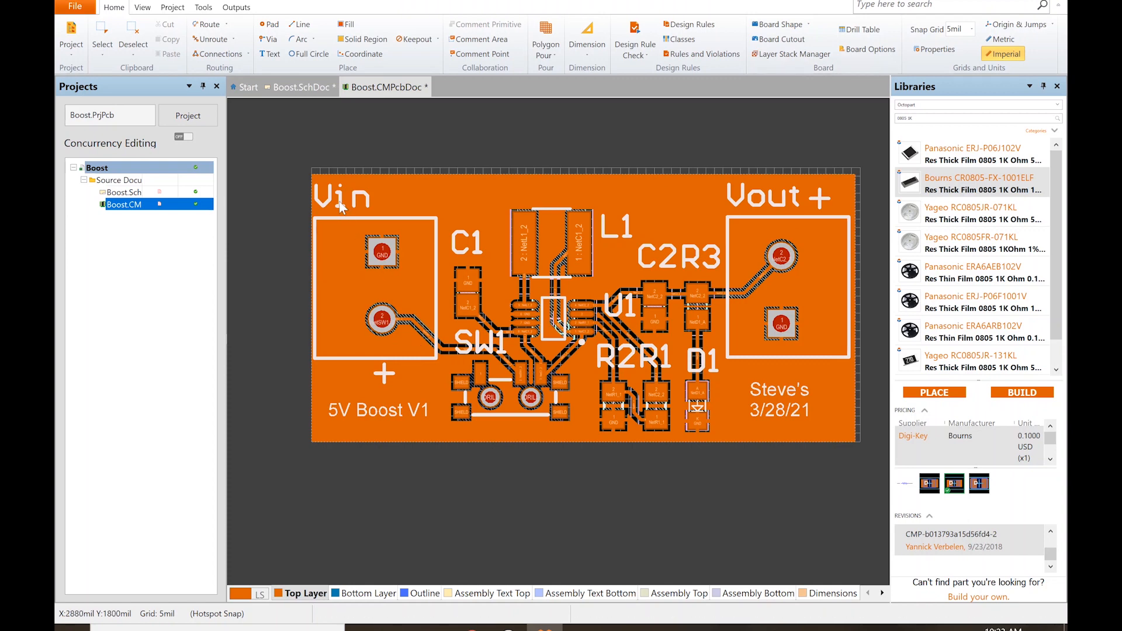
drag(345, 204, 322, 209)
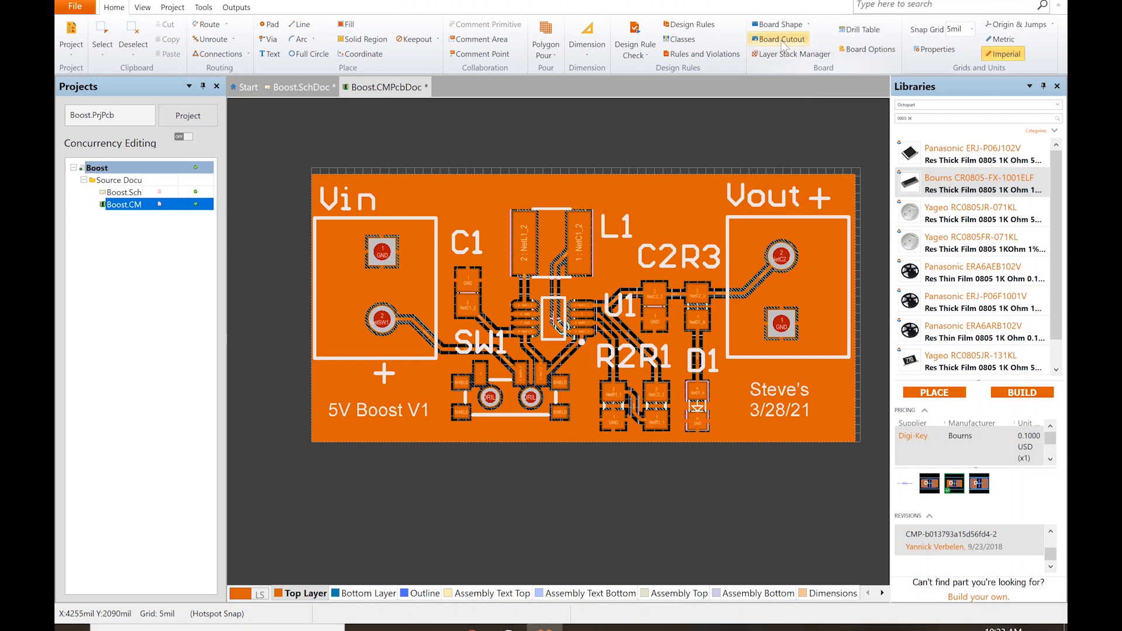
Create primitives from the board shape with a 20 mil width on the Outline layer
click(797, 28)
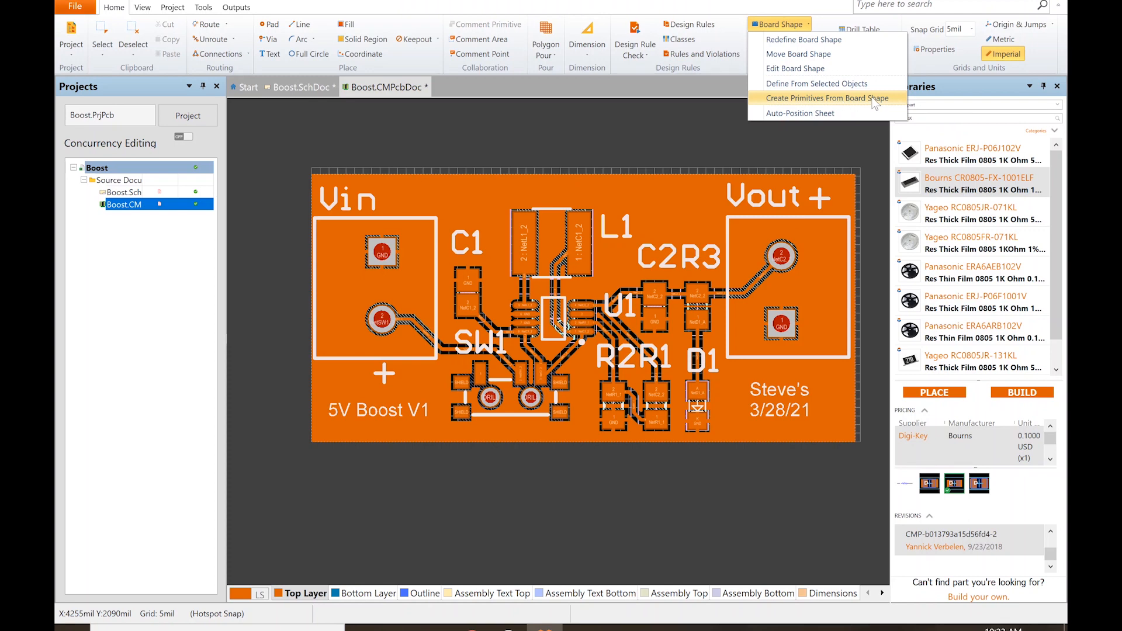
click(811, 99)
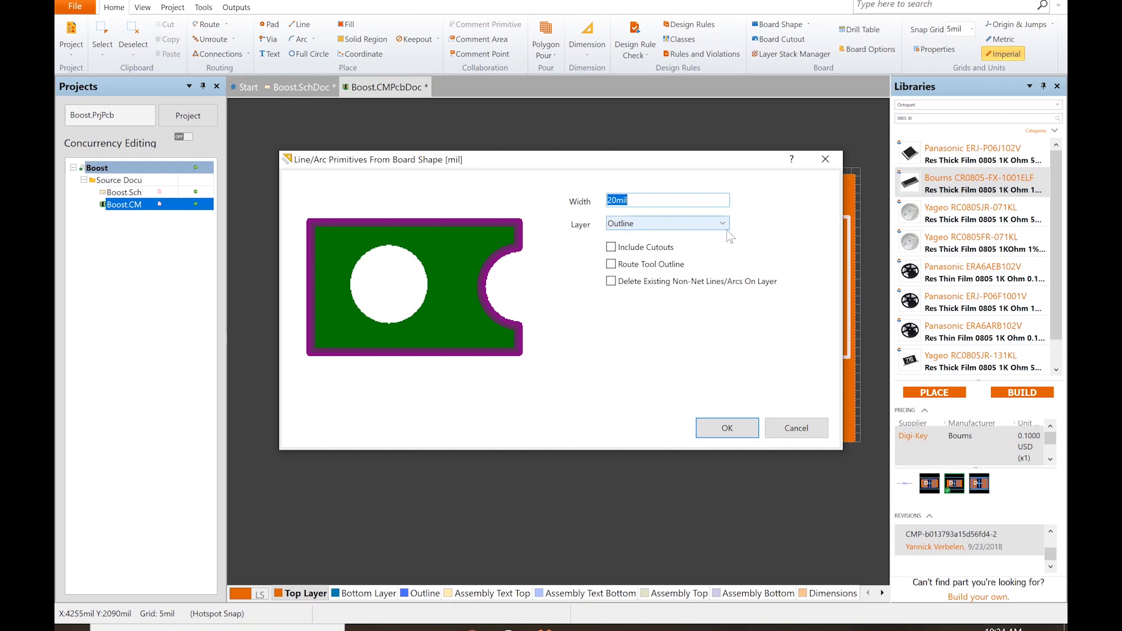
click(740, 429)
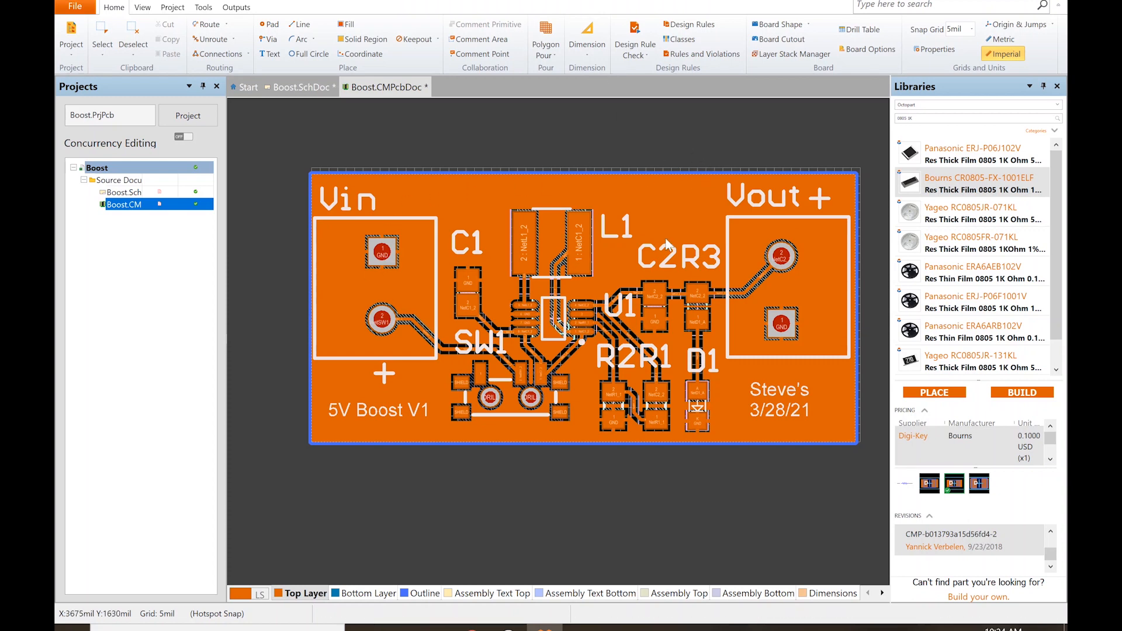
Run the design rule check, dismiss the messages list, and review the rule violations summary in the report
click(635, 30)
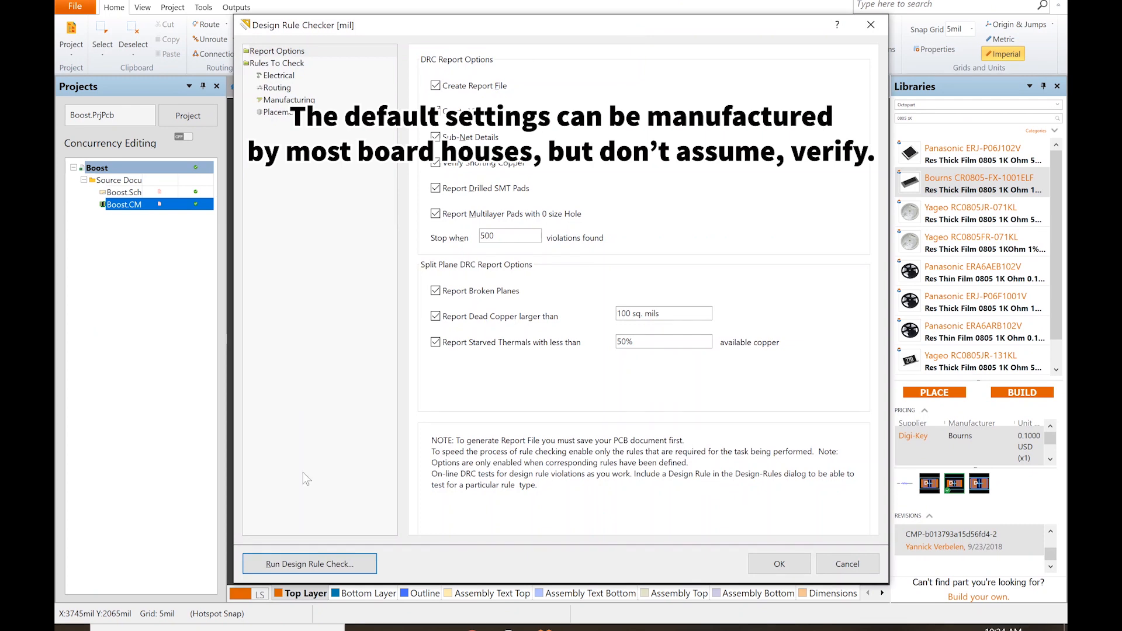
click(310, 564)
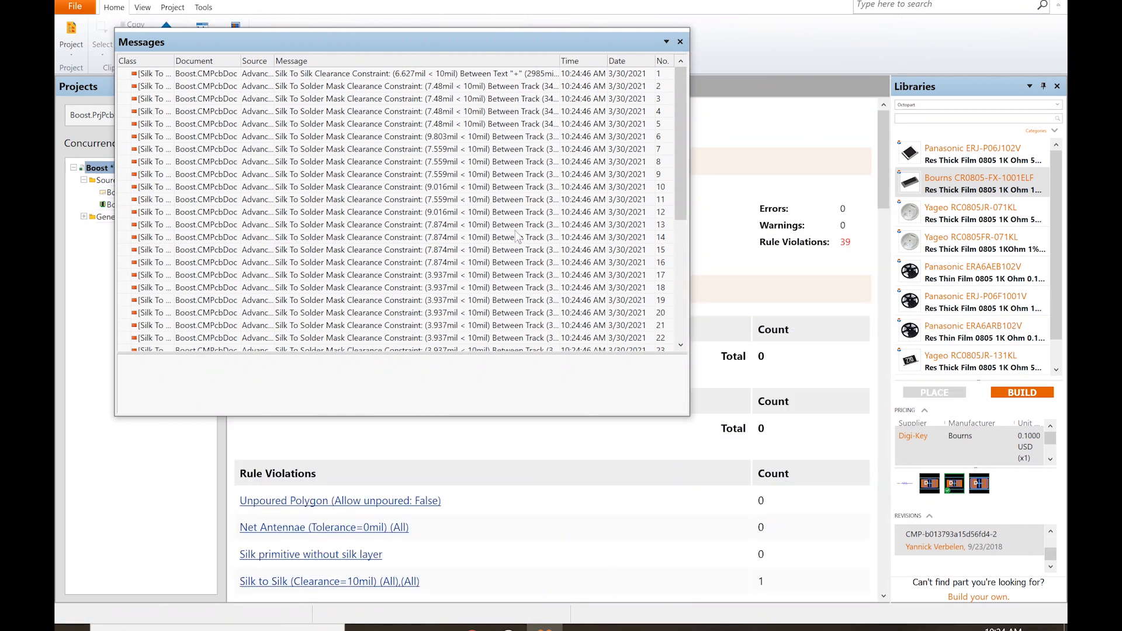
click(680, 42)
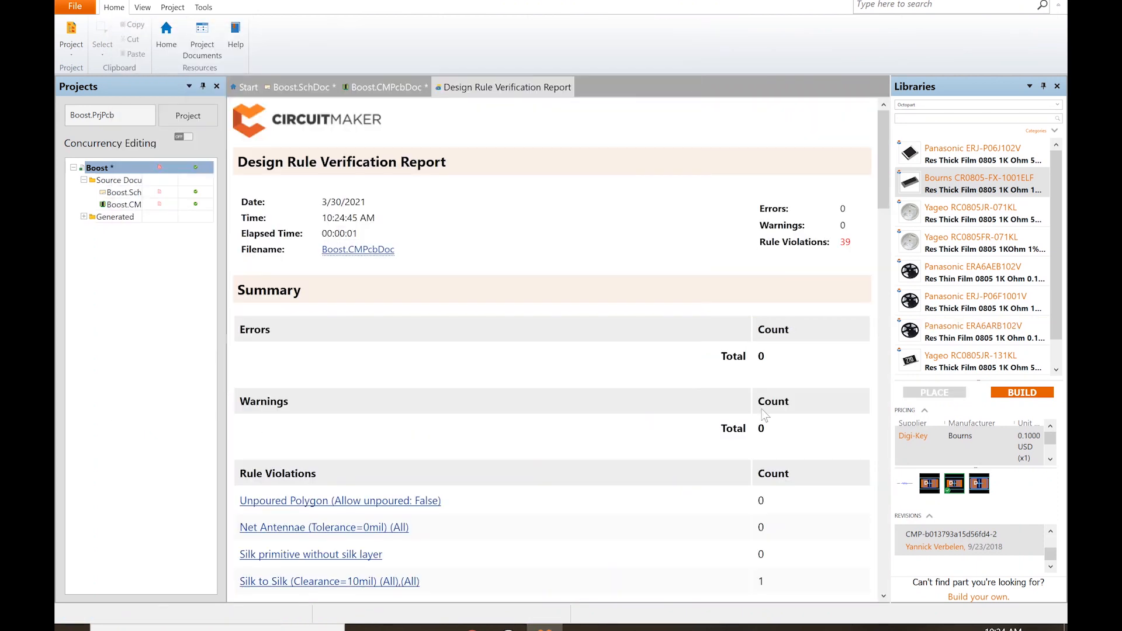
scroll(769, 417, down, 3)
scroll(782, 421, down, 1)
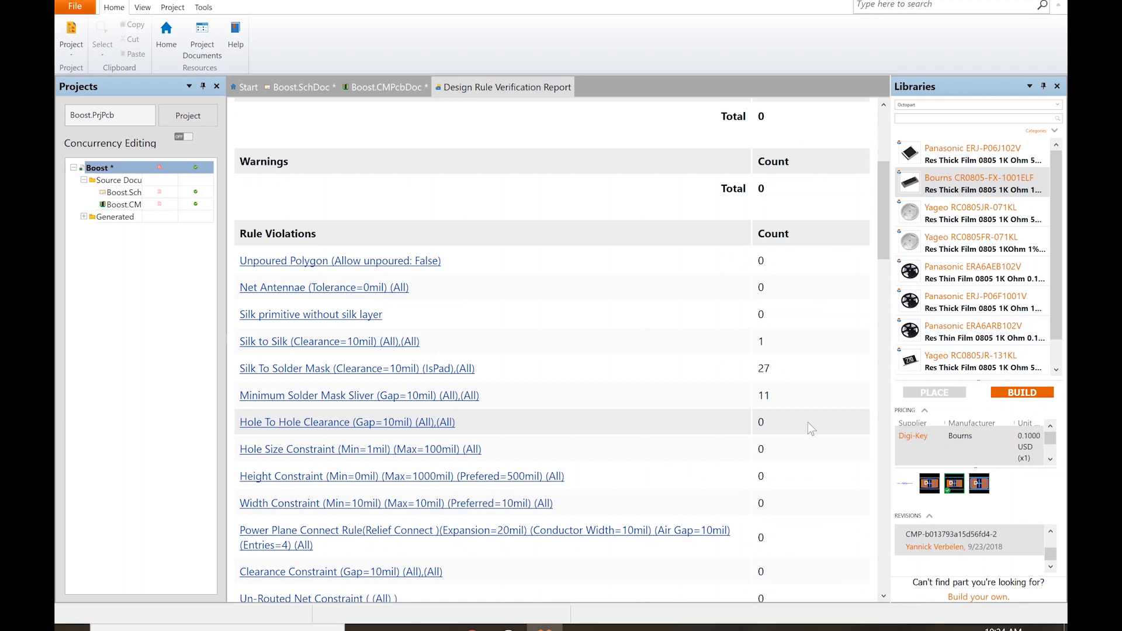
scroll(808, 423, down, 1)
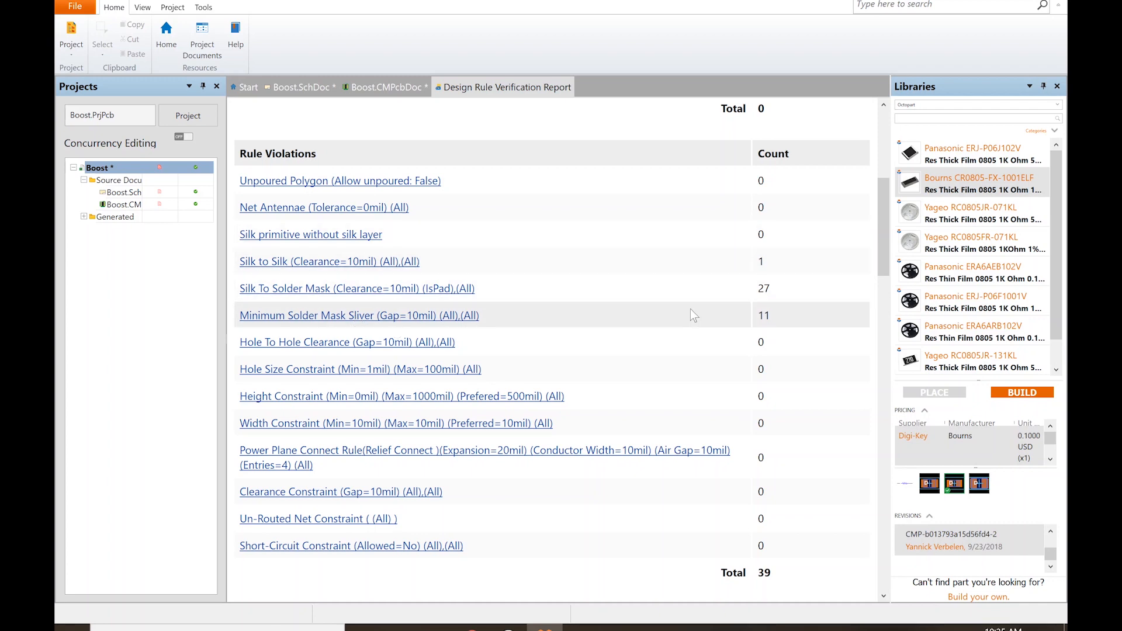
scroll(650, 279, up, 5)
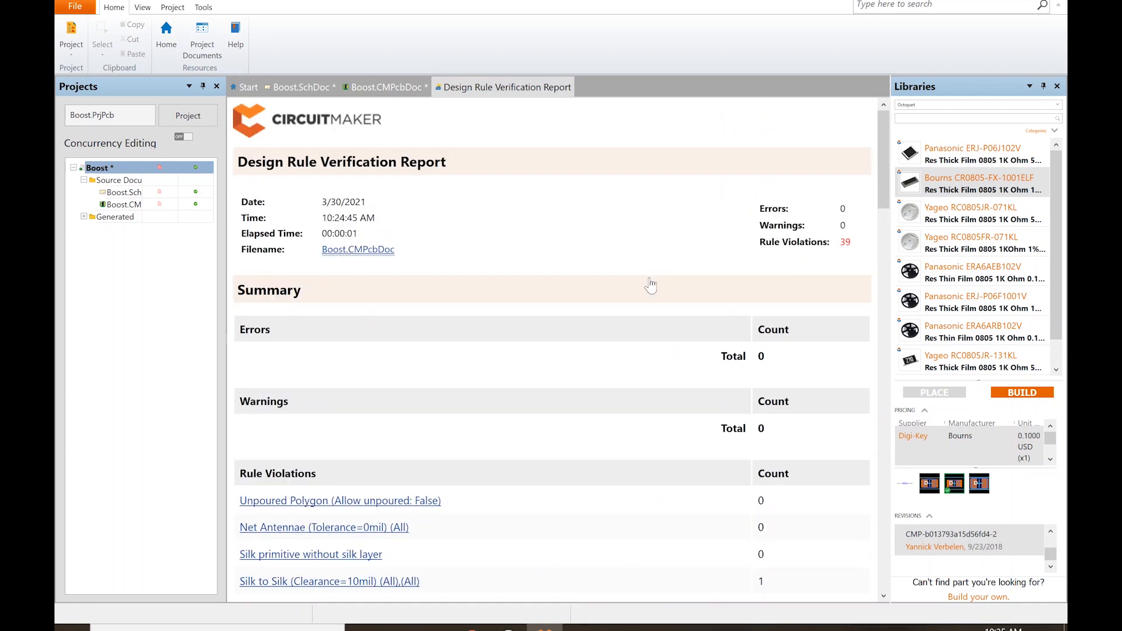
Return to Boost.CMPcbDoc and display the board in 3D
click(393, 89)
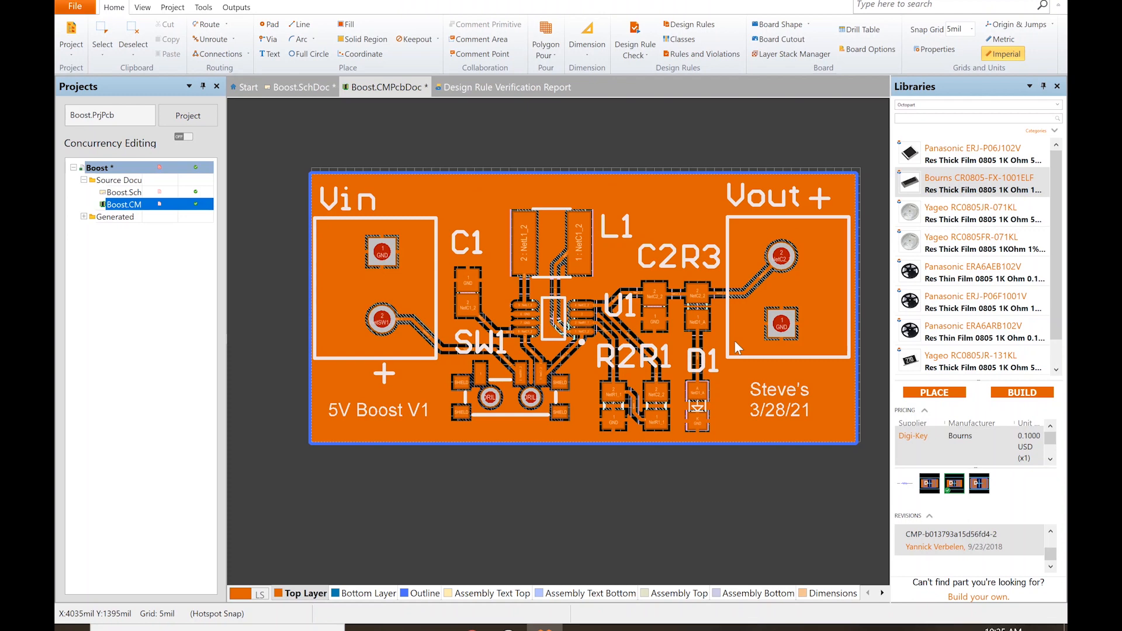
key(3)
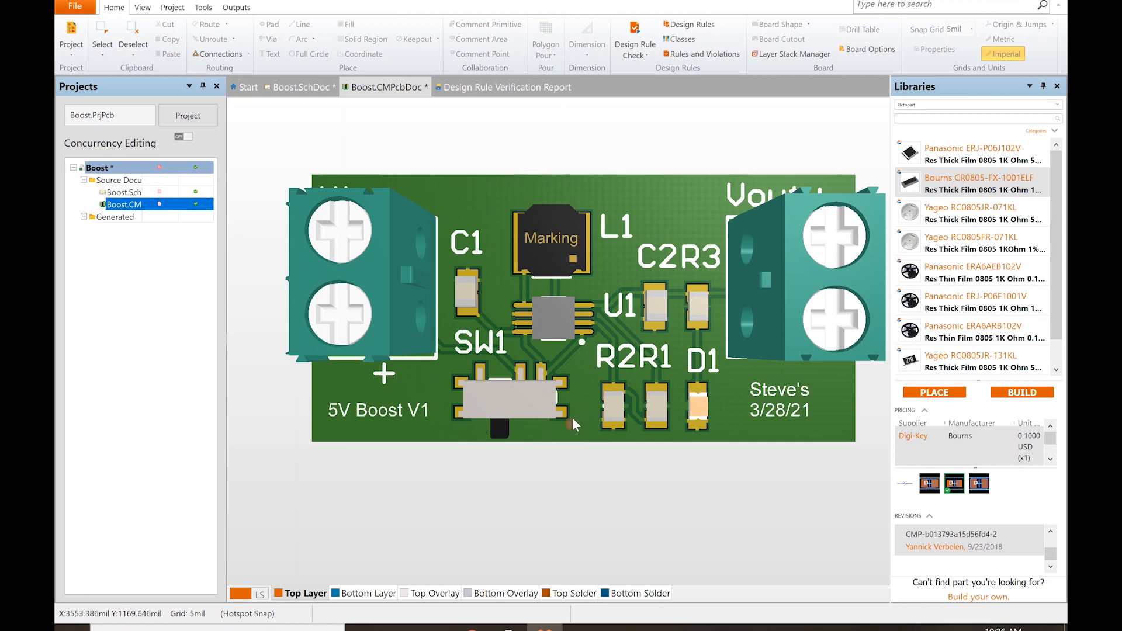
Switch to the 2D layout, move SW1 slightly down so its lever overhangs the board's lower edge, and leave the top GND polygon unpoured
key(2)
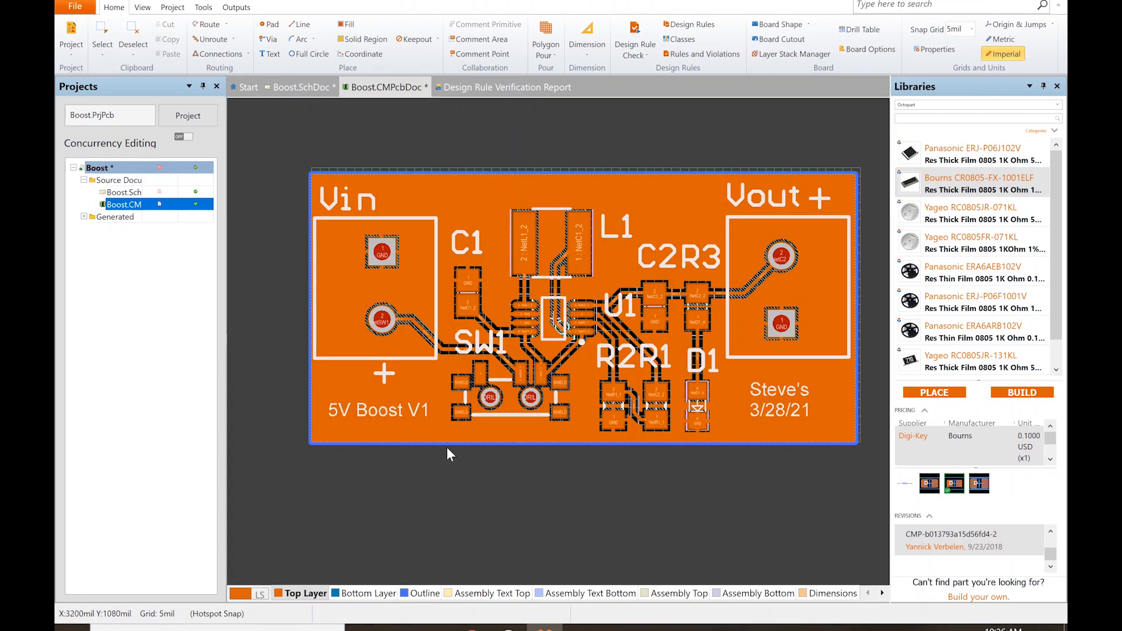
ctrl+scroll(467, 445, up, 3)
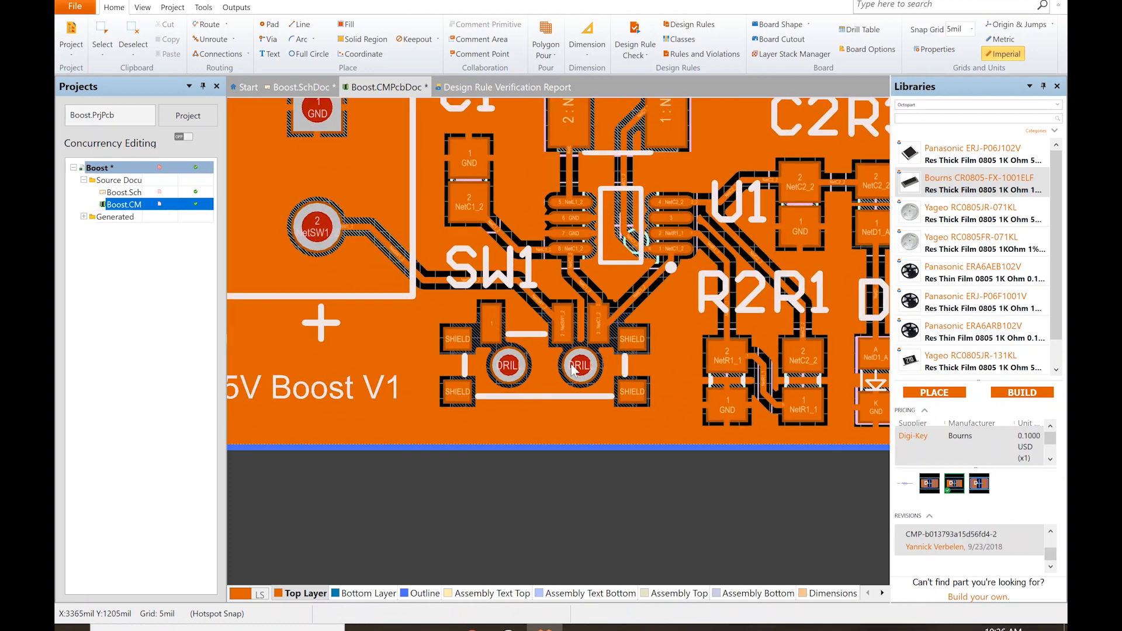
click(542, 371)
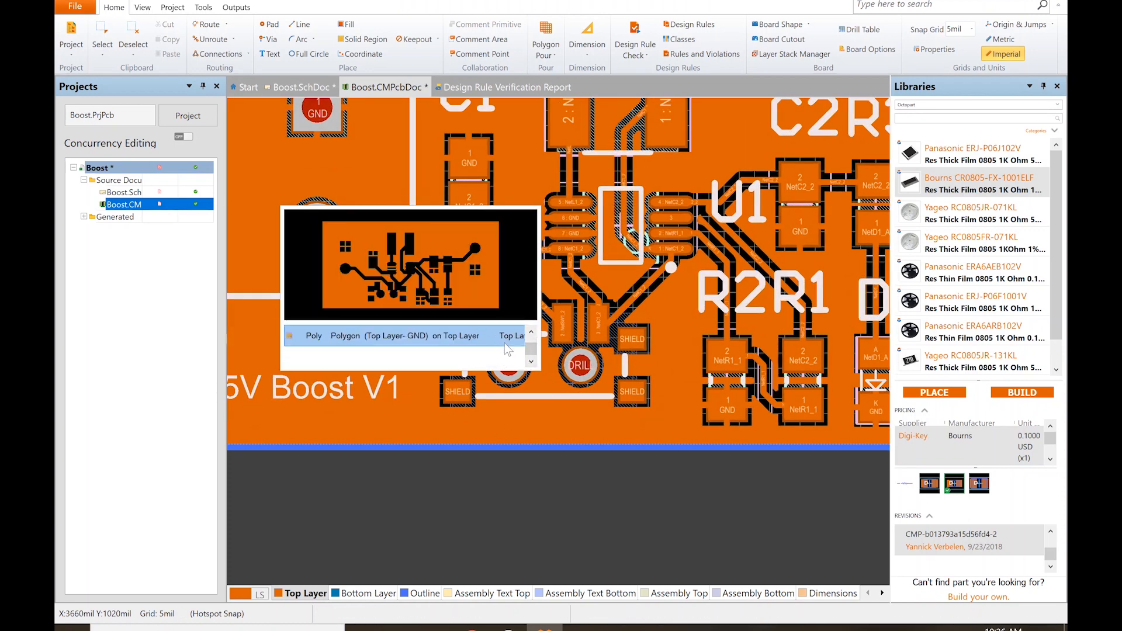
scroll(502, 343, up, 1)
click(500, 343)
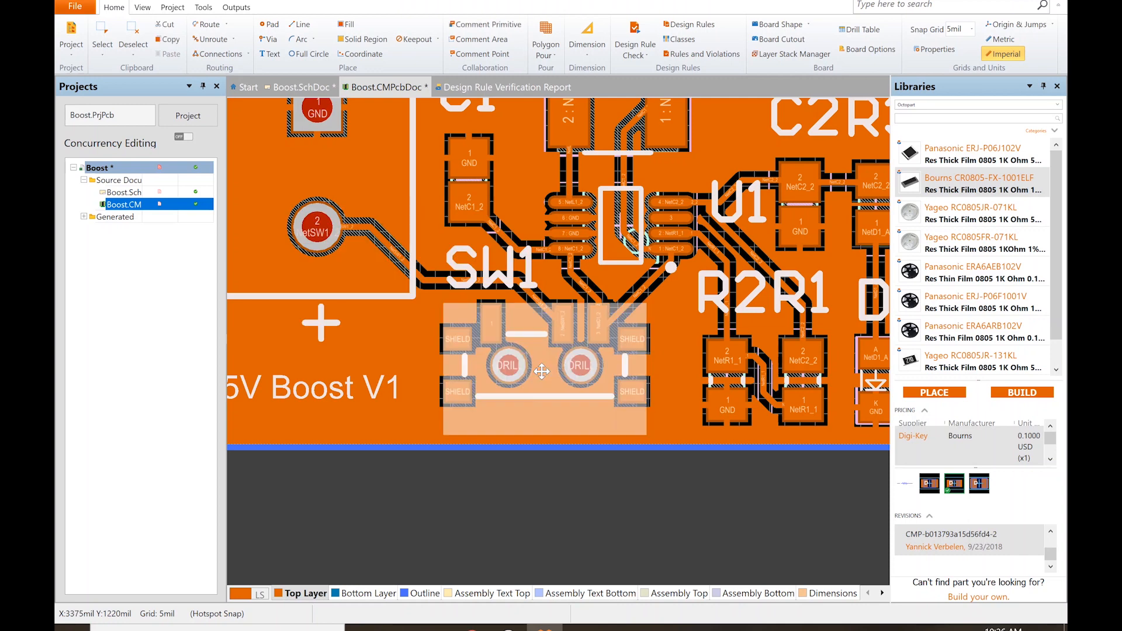
mouse_move(549, 384)
mouse_down()
mouse_move(546, 371)
mouse_move(543, 403)
mouse_up()
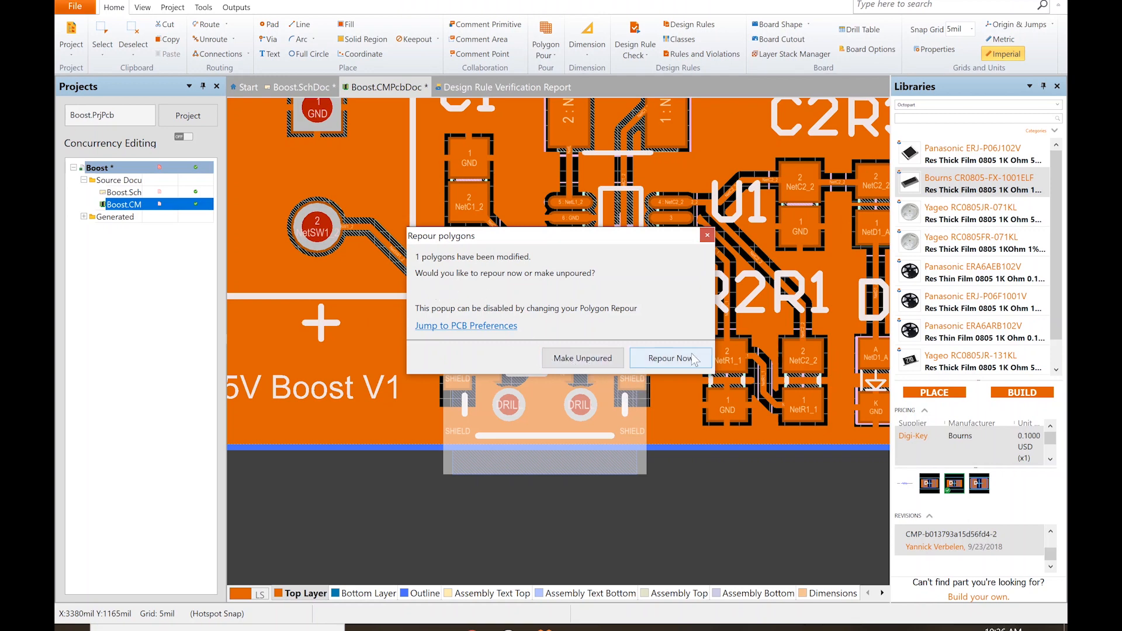
click(587, 361)
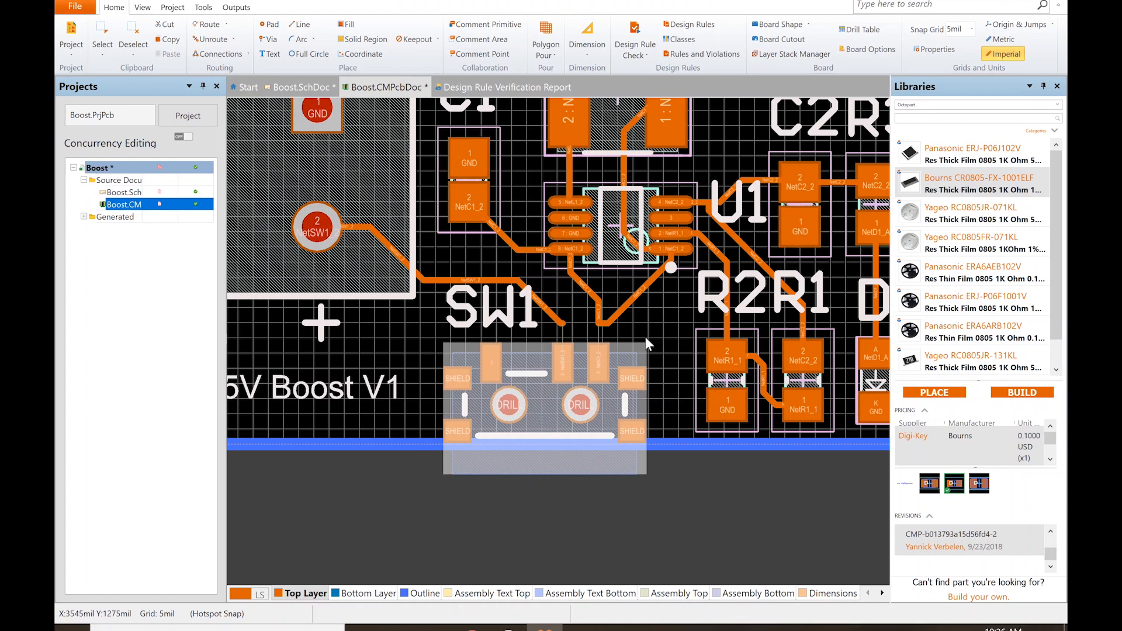
Try to stretch the loose NetC1_2 track end down to pad 3 of SW1
ctrl+scroll(606, 326, up, 1)
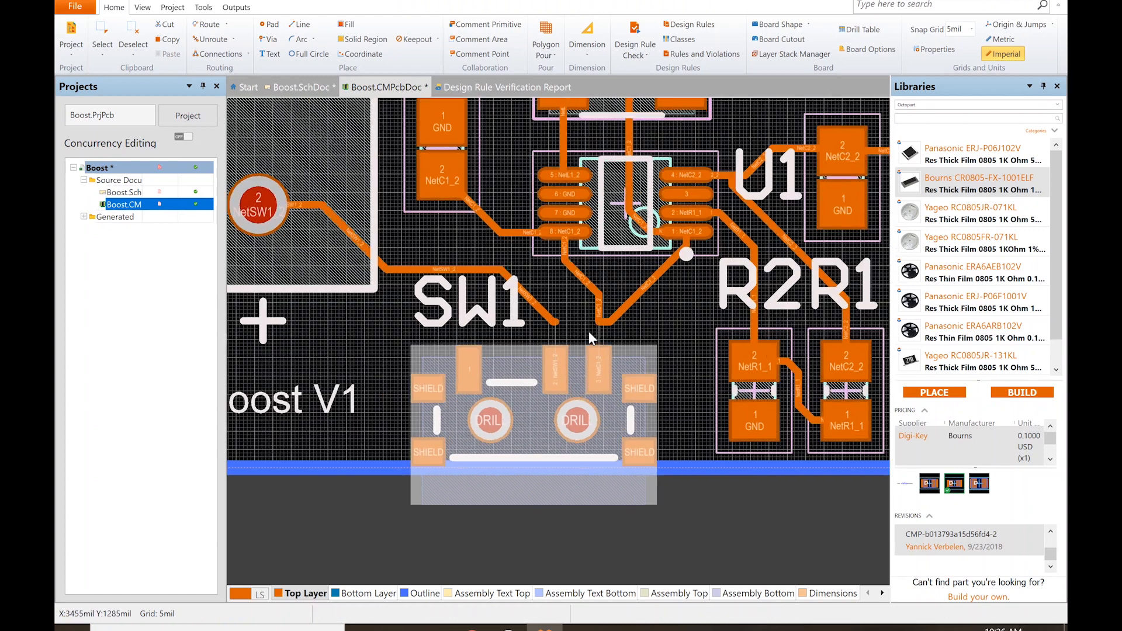
ctrl+scroll(588, 331, up, 2)
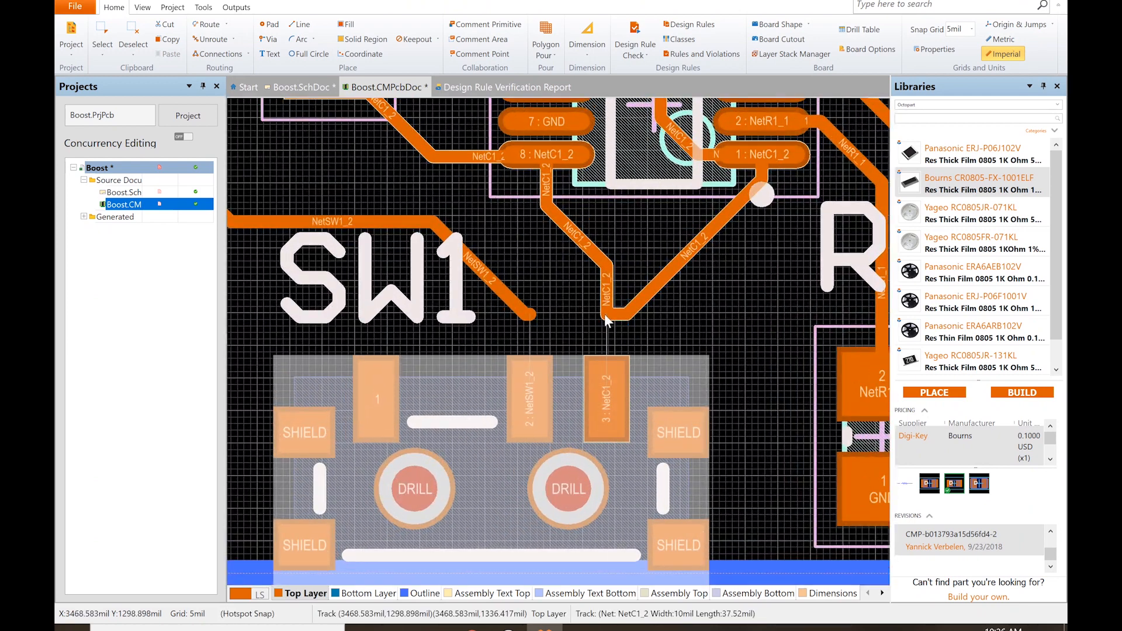
click(608, 315)
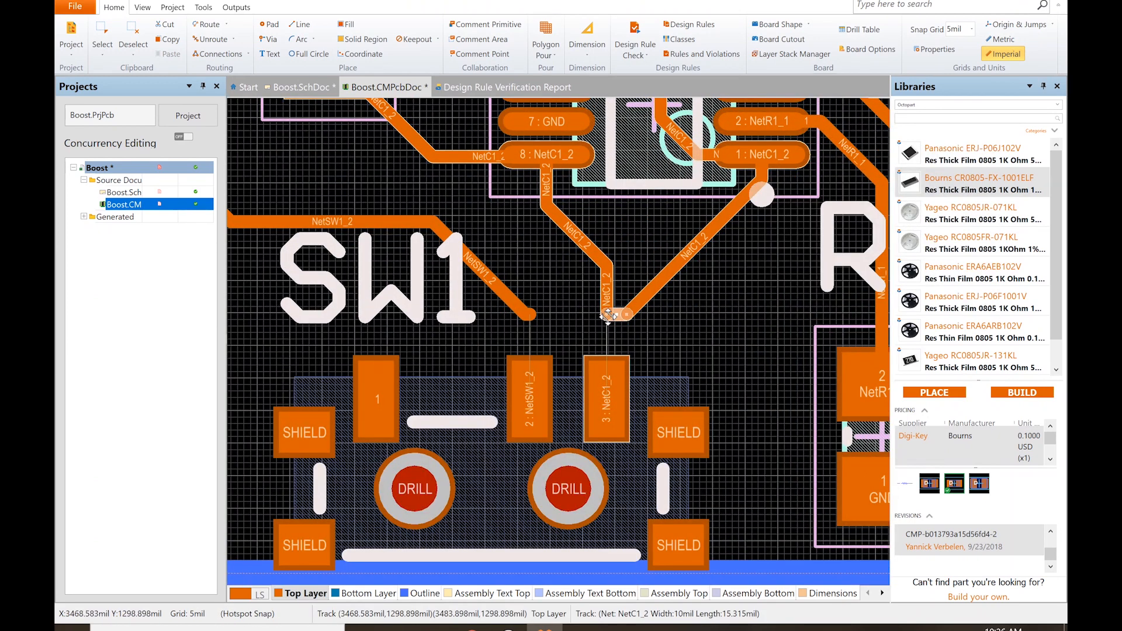
mouse_move(608, 315)
mouse_down()
mouse_move(643, 353)
mouse_move(602, 377)
mouse_up()
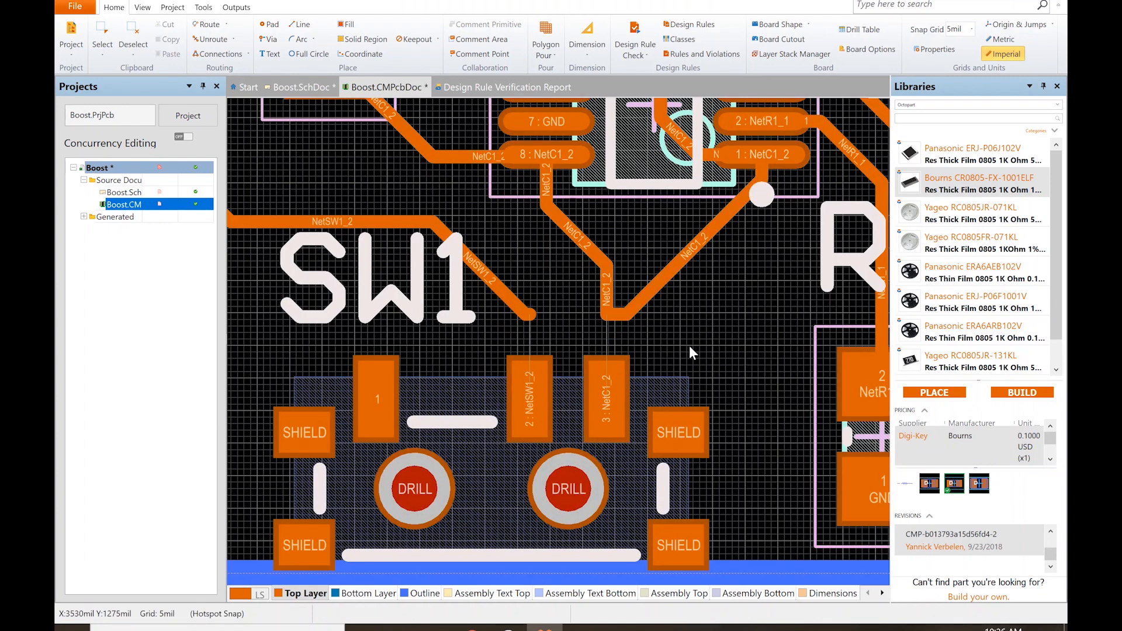
Route the loose NetSW1_2 and NetC1_2 track ends down to pads 2 and 3 of SW1
key(ctrl+w)
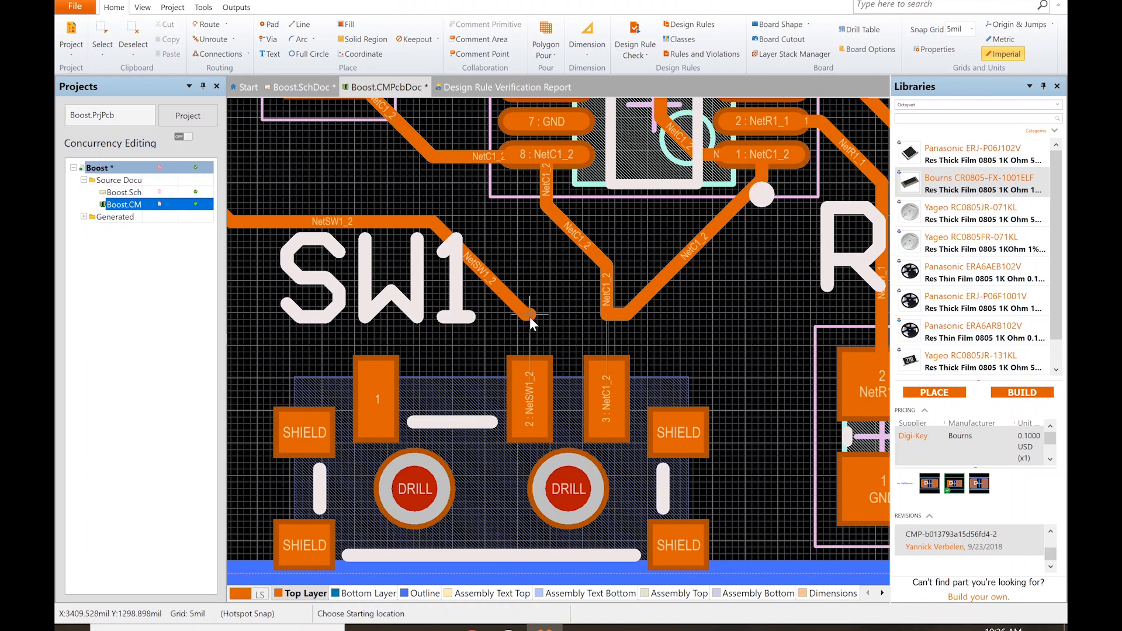
click(524, 317)
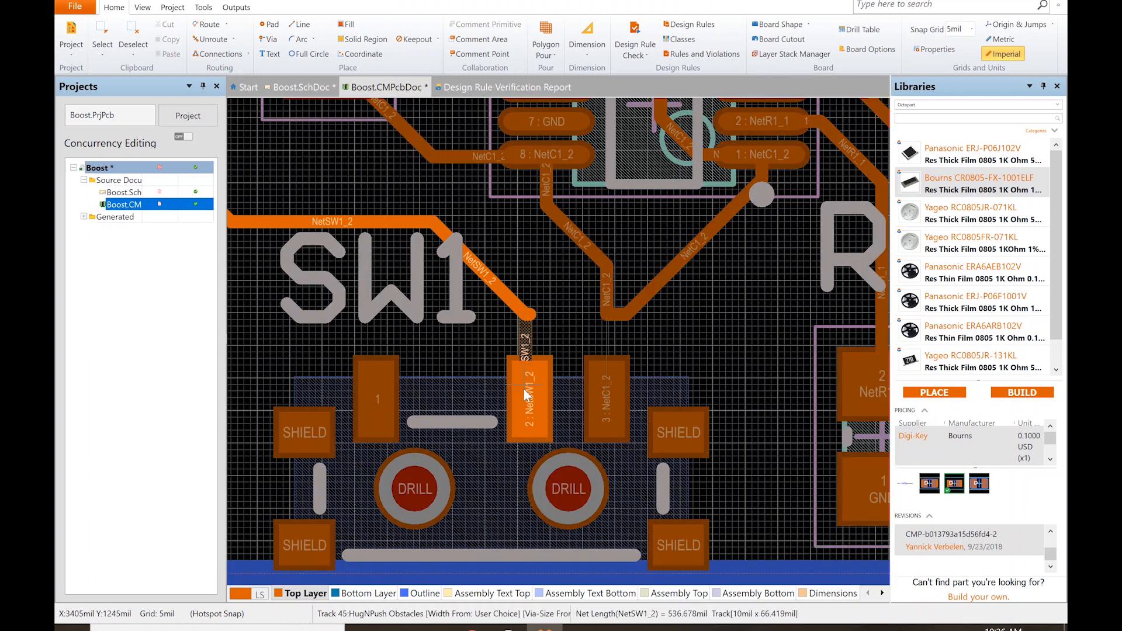
click(528, 403)
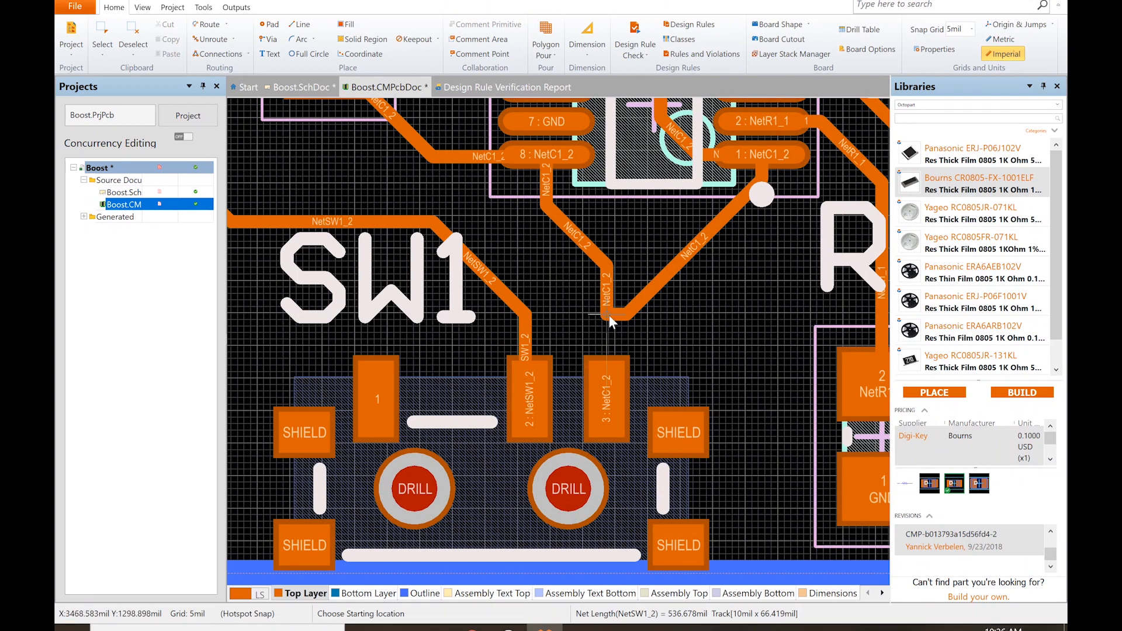
click(608, 317)
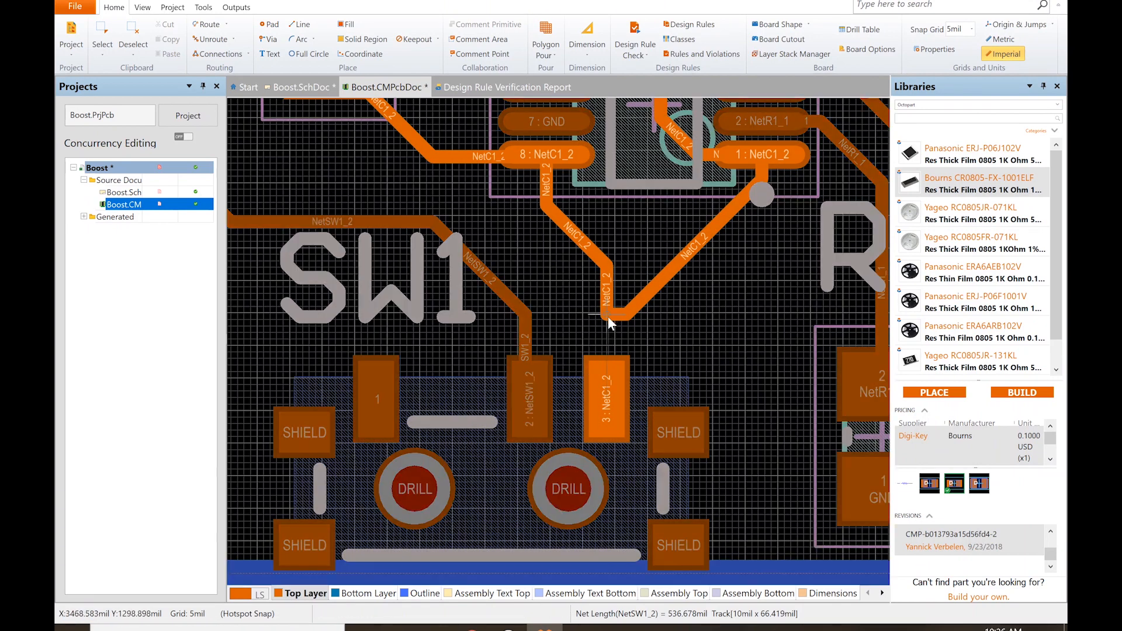
click(604, 393)
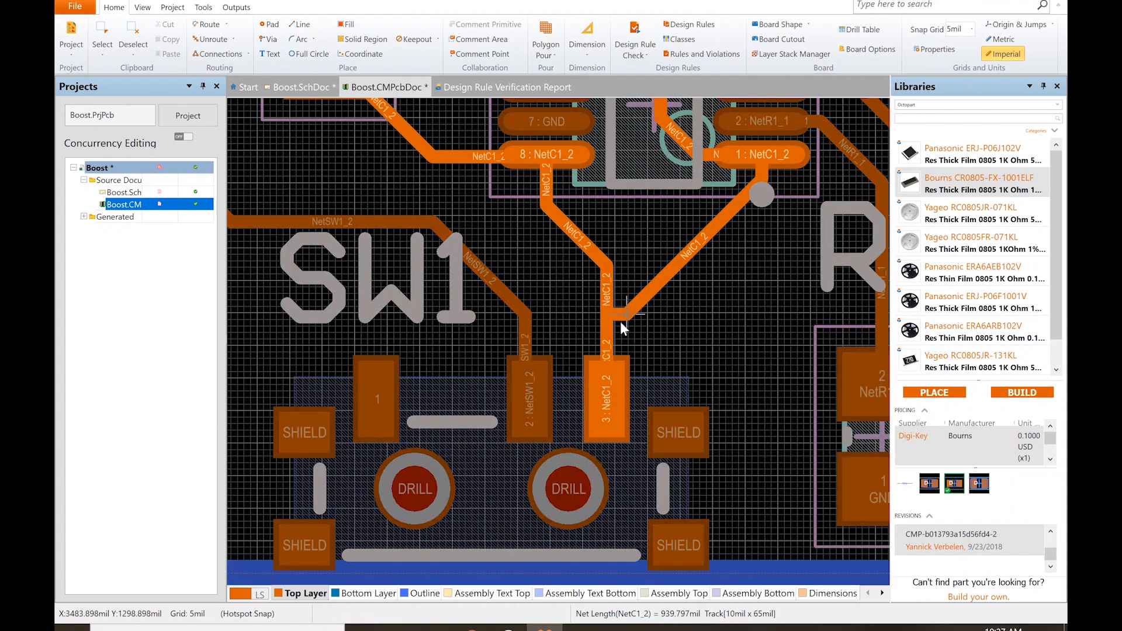
Reroute the diagonal NetC1_2 branch straight into the vertical track above pad 3 of SW1, close the remaining gap, and end routing
click(621, 322)
right_click(609, 330)
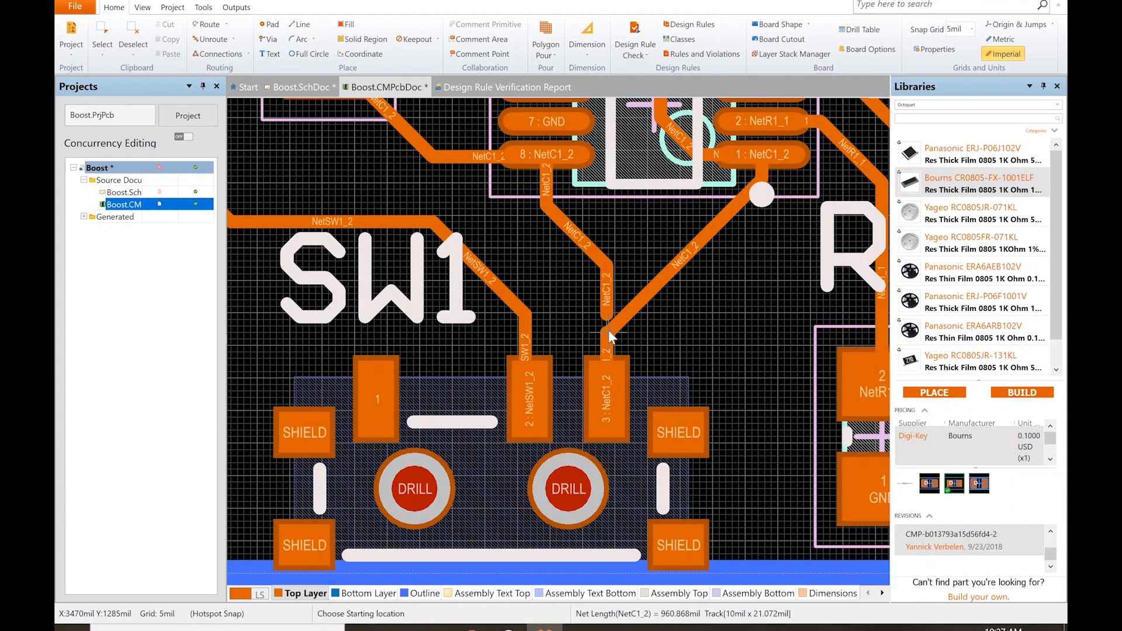
click(607, 325)
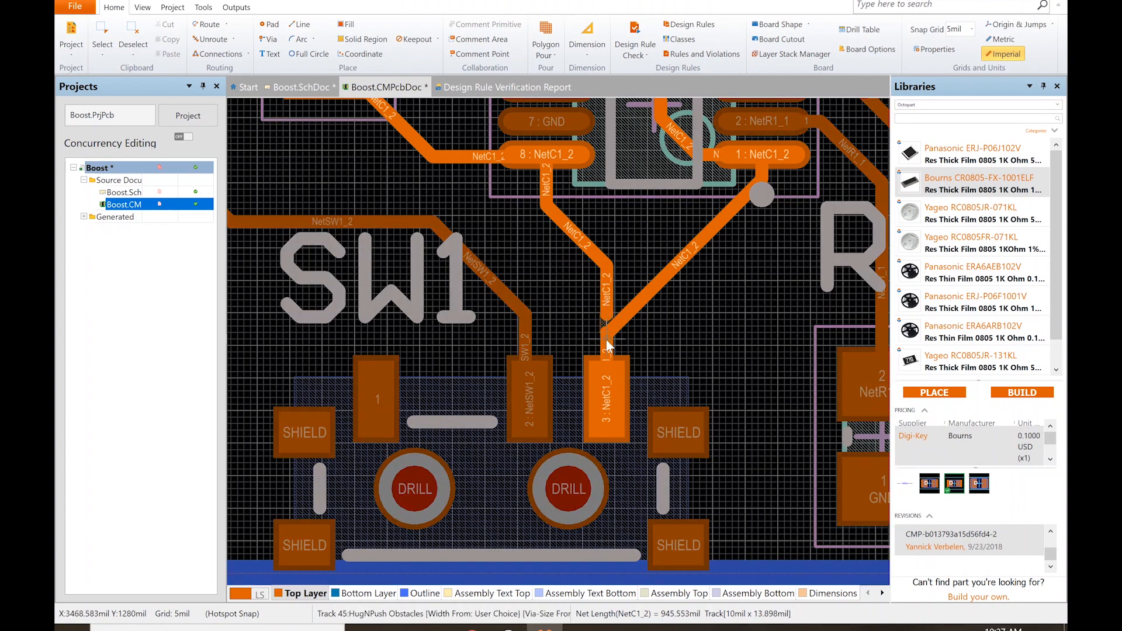
right_click(606, 339)
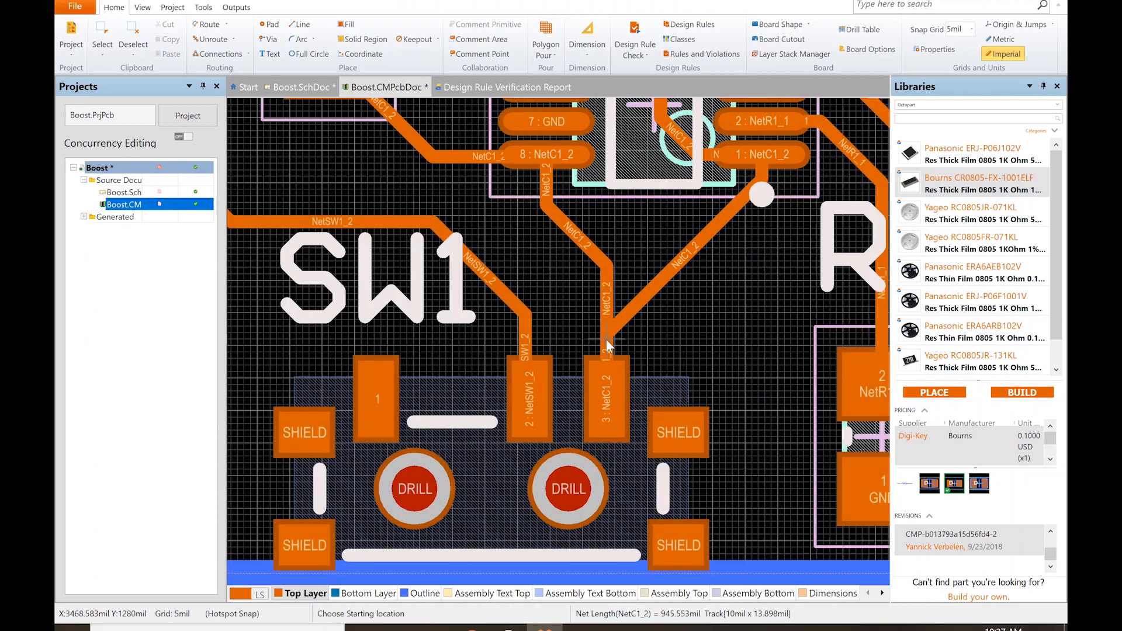
right_click(655, 340)
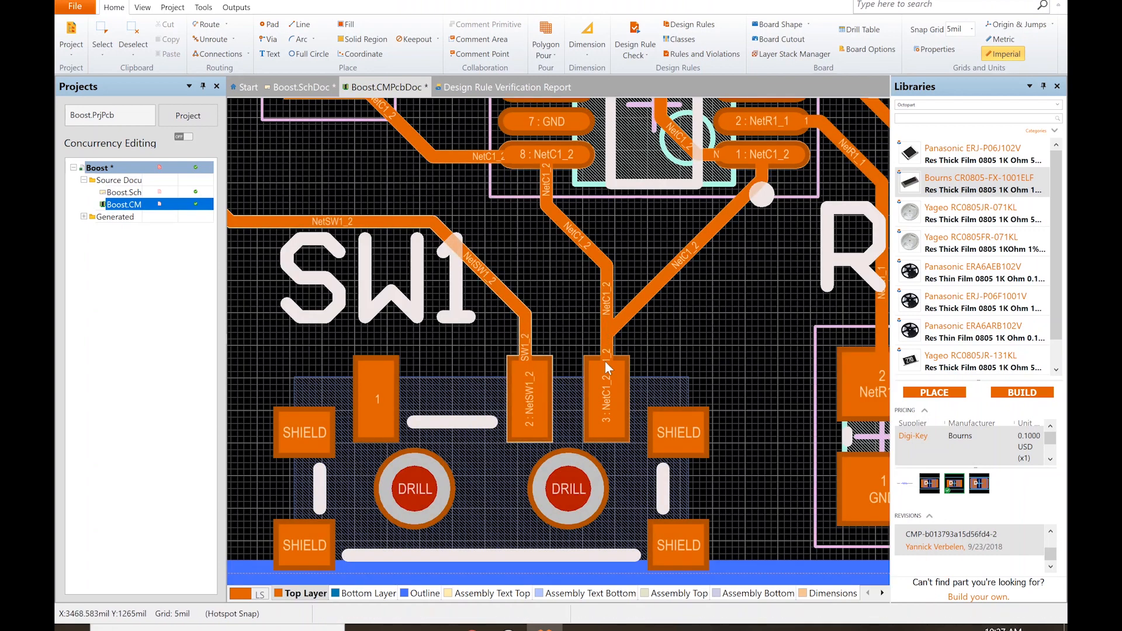
View the board in 3D, tilt it to examine SW1 at the board's edge, and return to the 2D layout
ctrl+scroll(626, 315, down, 2)
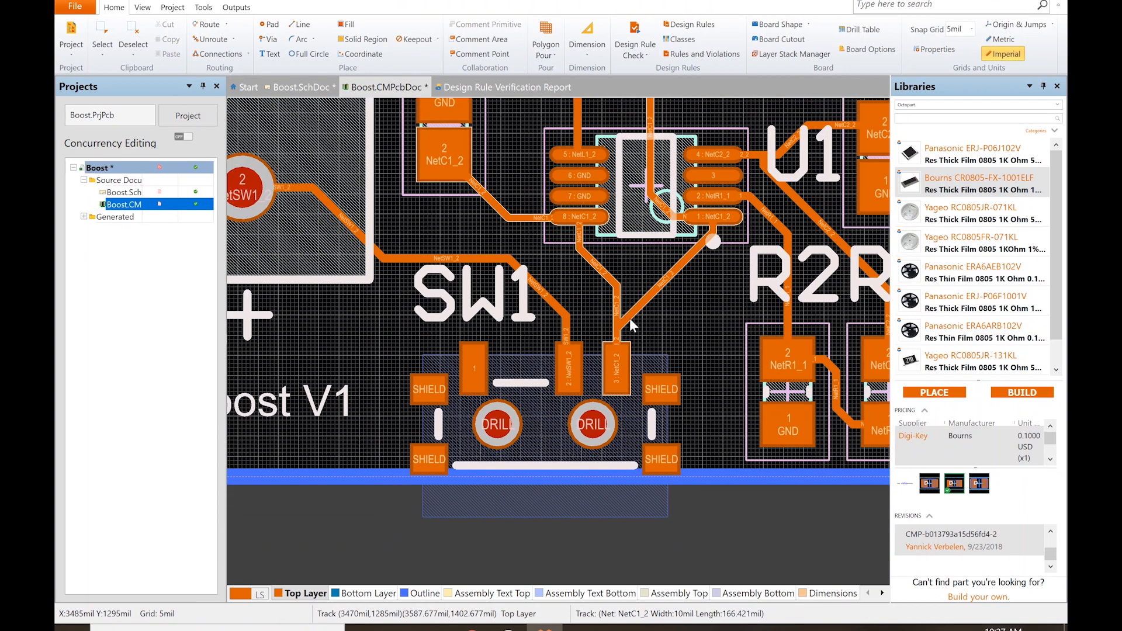
ctrl+scroll(630, 318, down, 4)
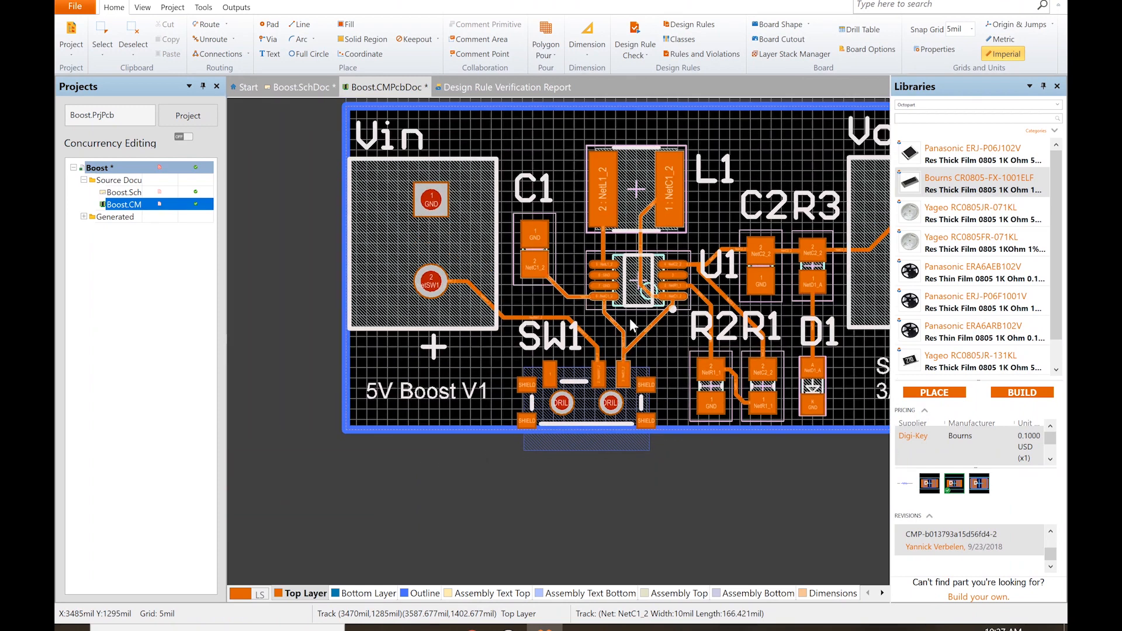
shift+scroll(629, 318, down, 1)
key(3)
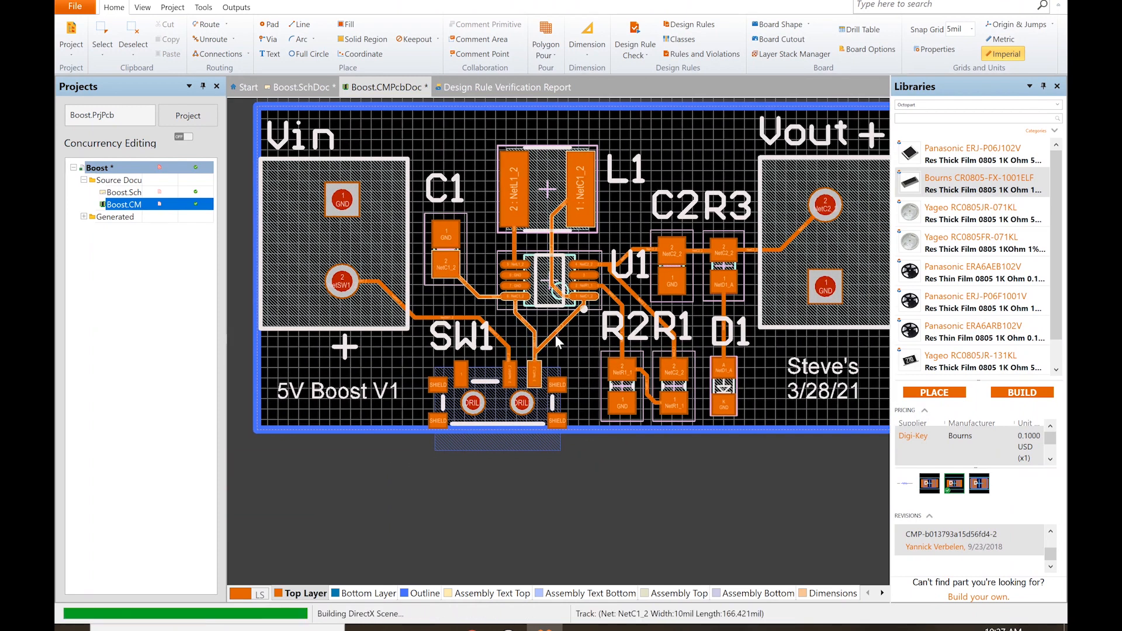
key(shift)
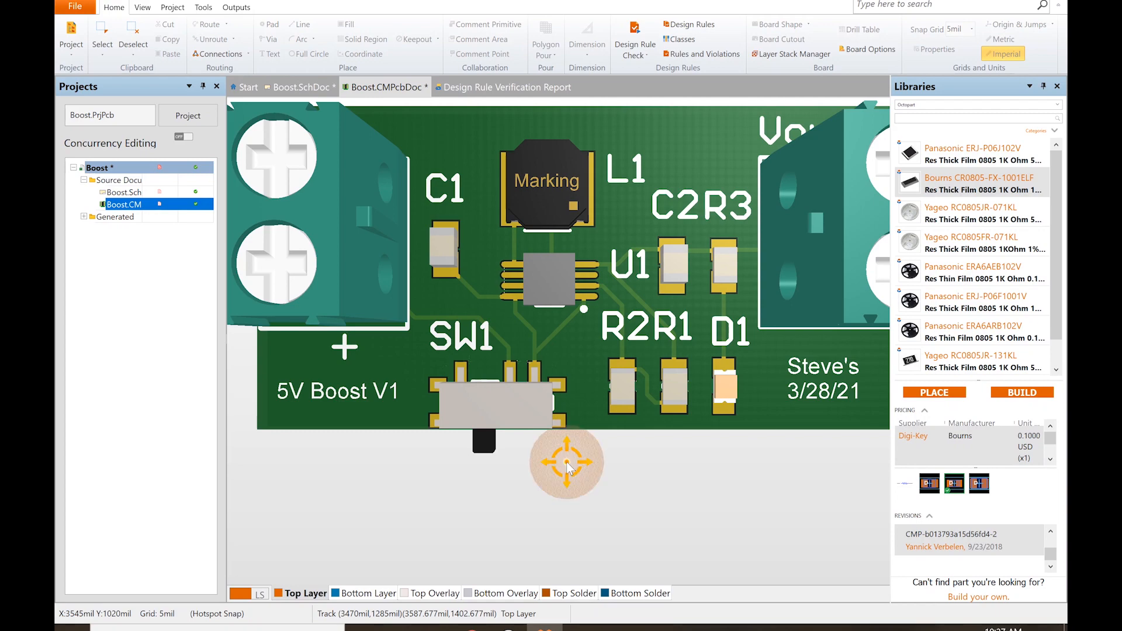
shift+right_drag(567, 465, 552, 366)
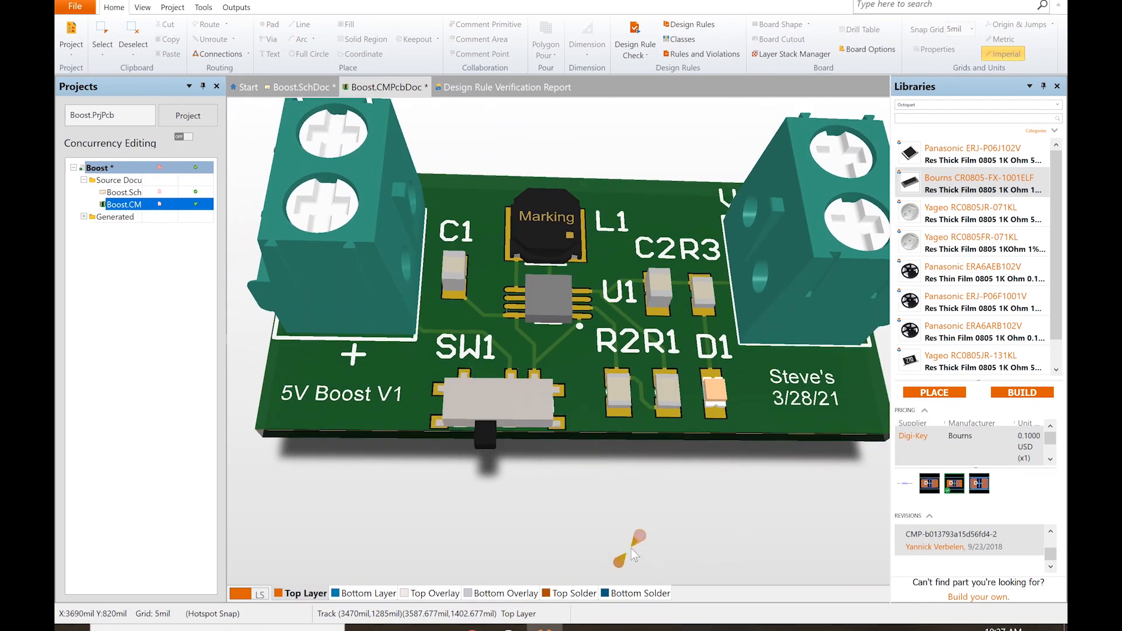
key(0)
key(2)
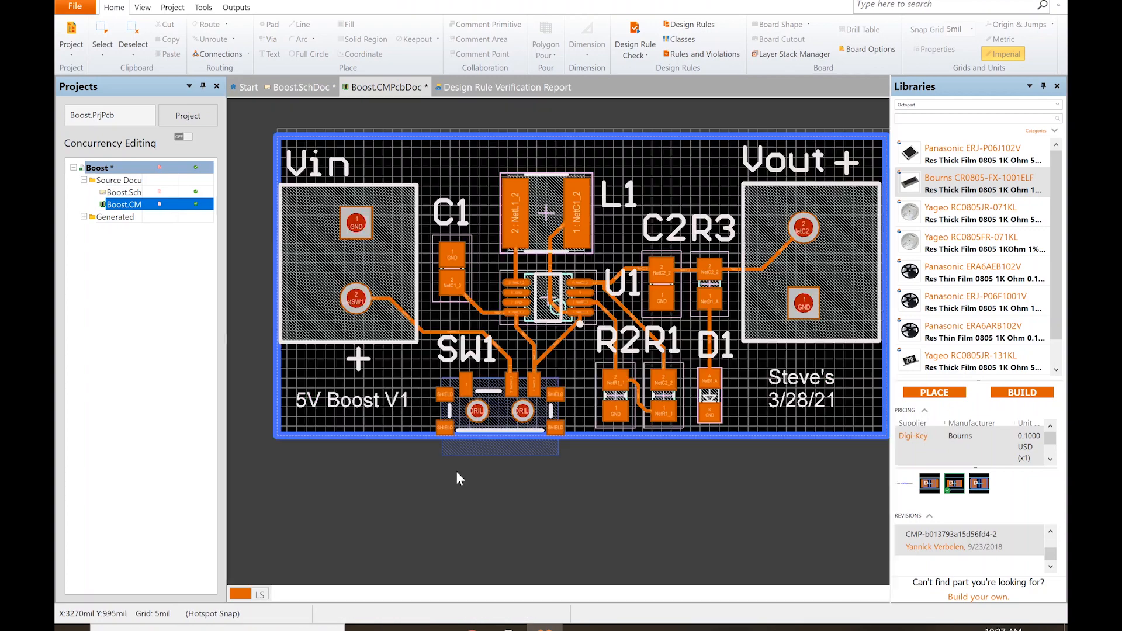
Move the 5V Boost V1 label slightly up and left to free space beneath it
ctrl+scroll(438, 429, up, 2)
ctrl+scroll(433, 415, up, 1)
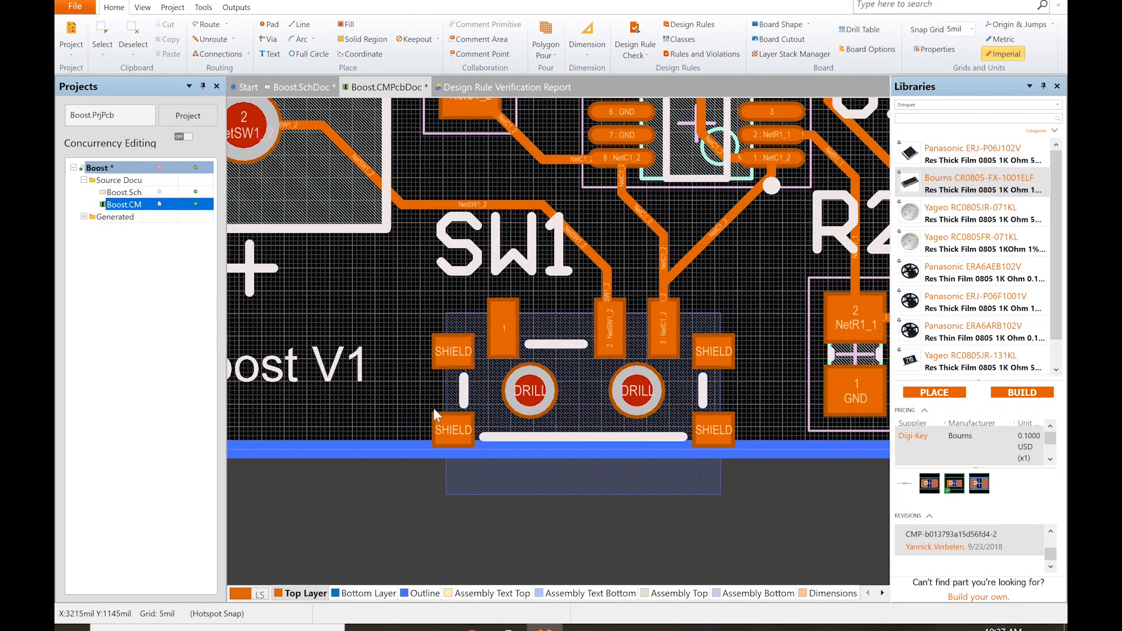
scroll(434, 408, left, 4)
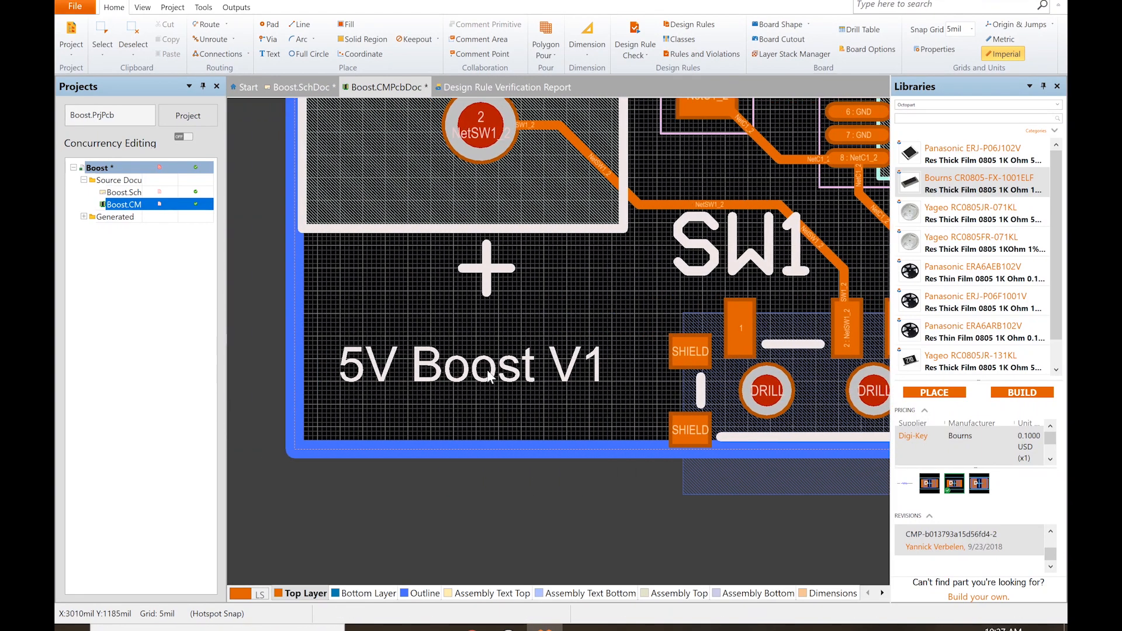
drag(489, 377, 319, 354)
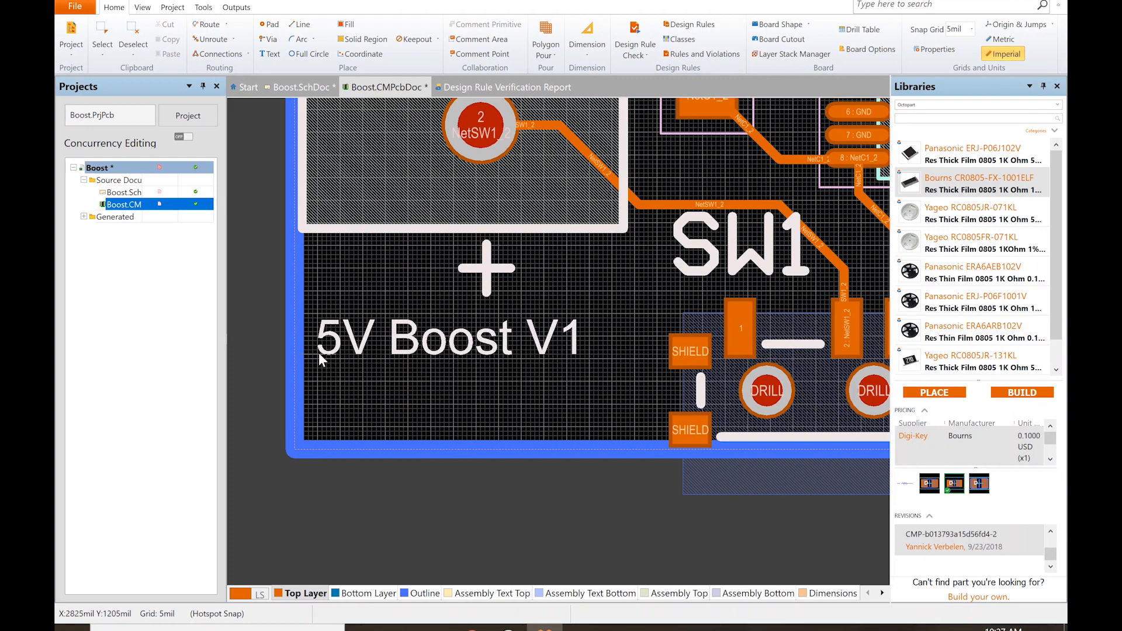
Begin a new text label near the 5V Boost V1 label and assign it to the Top Overlay layer
scroll(524, 420, right, 2)
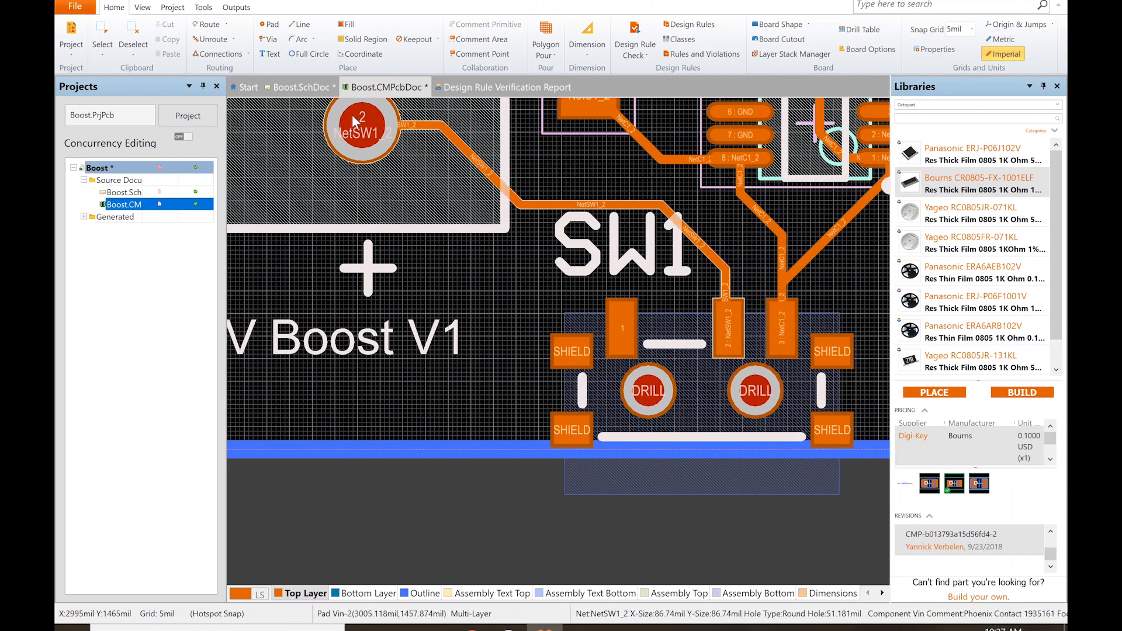
click(277, 57)
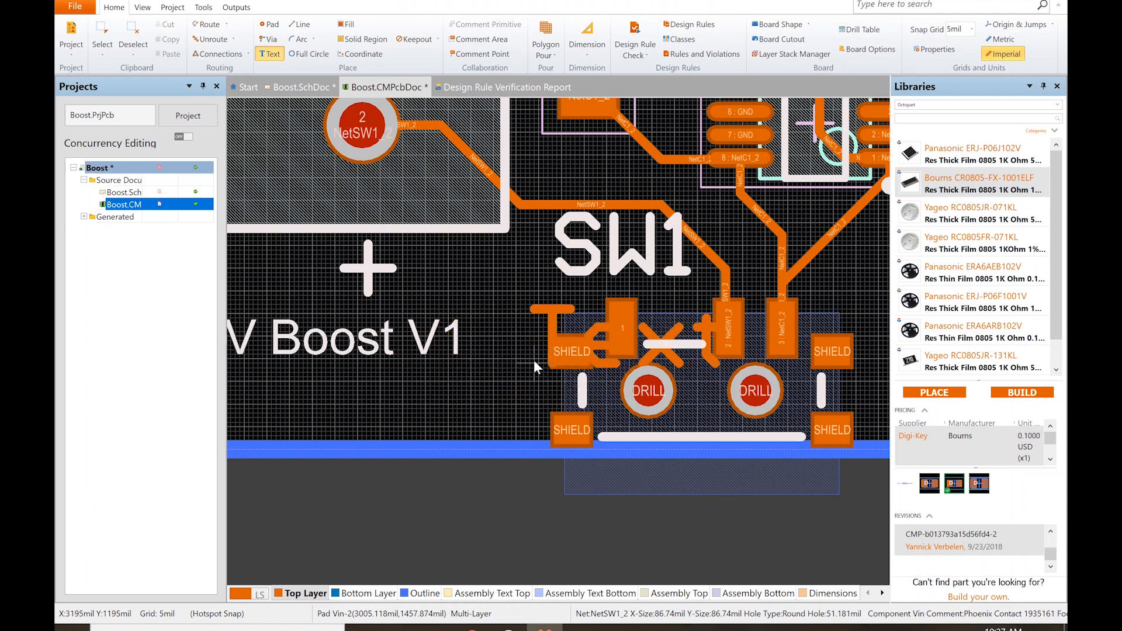
scroll(573, 253, up, 2)
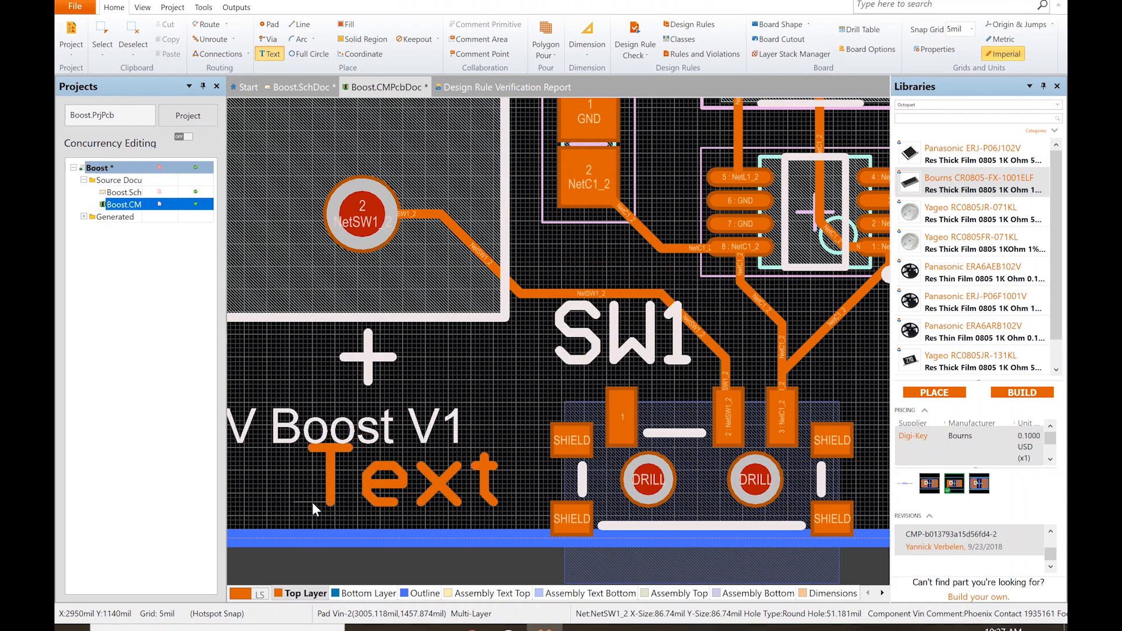
ctrl+scroll(312, 503, down, 1)
shift+scroll(312, 503, left, 2)
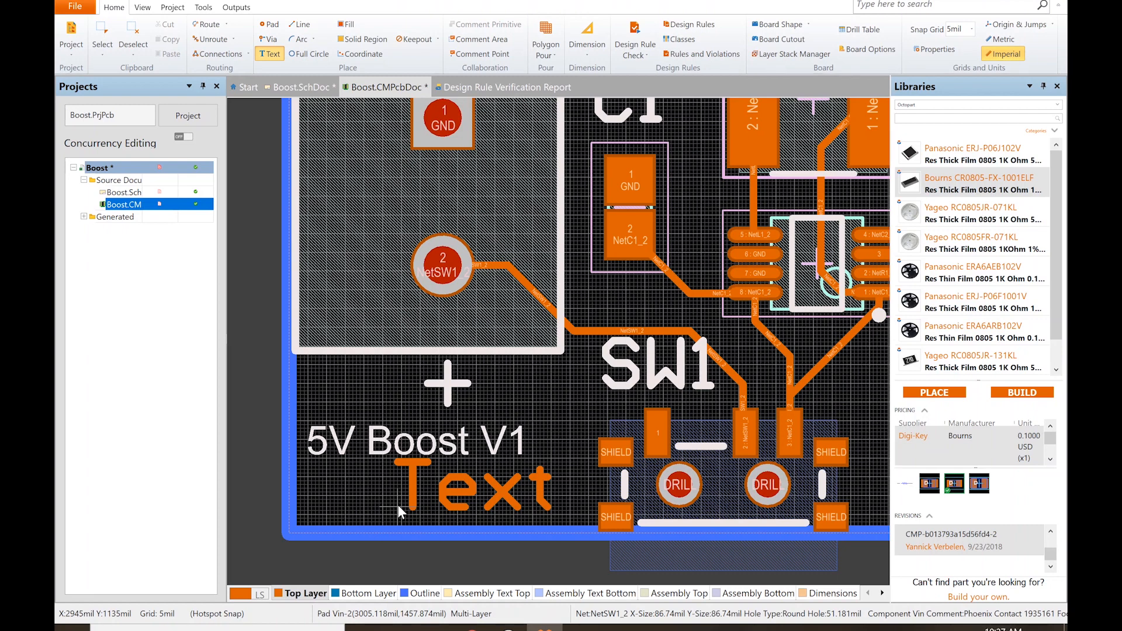
key(Tab)
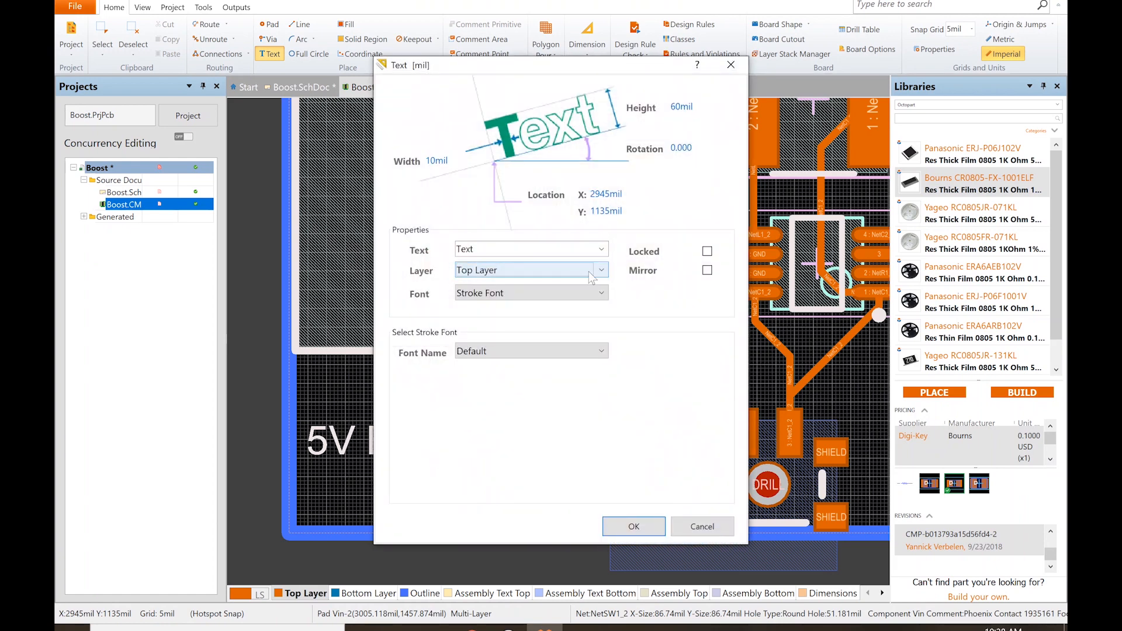
click(588, 272)
drag(602, 303, 603, 344)
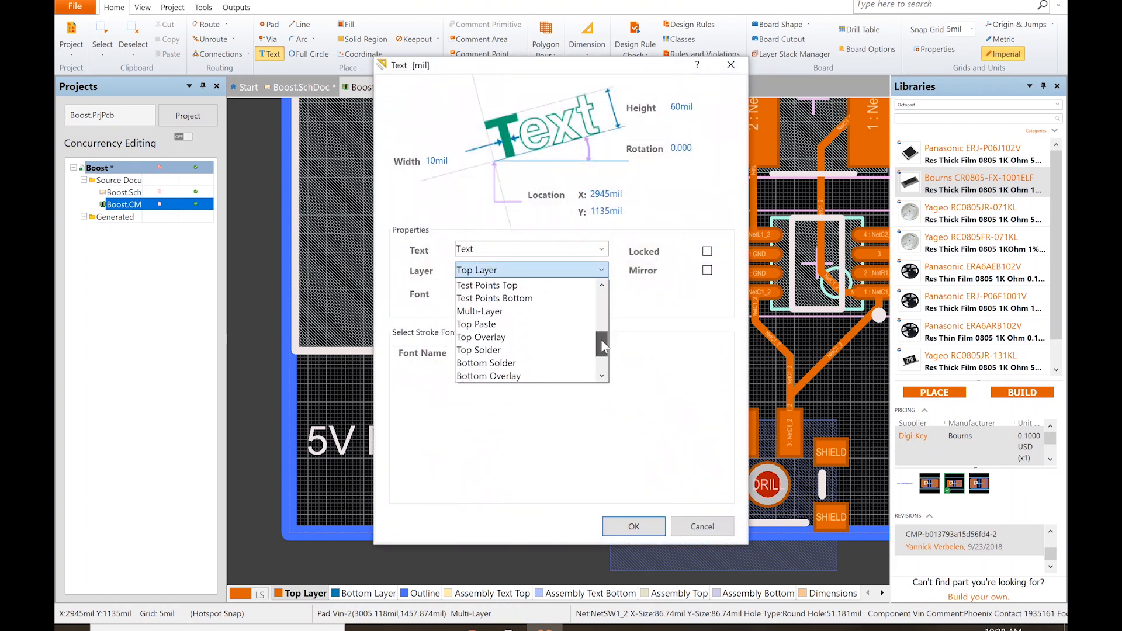
click(536, 340)
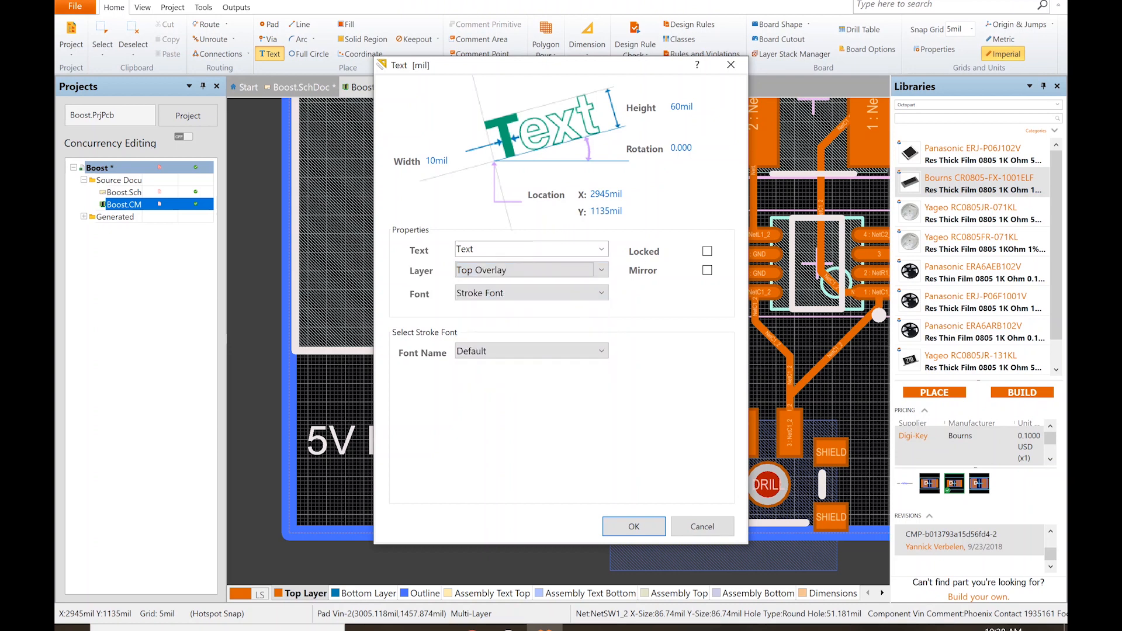
Set the label's text to Off and place it below 5V Boost V1, just left of SW1's shield pads
double_click(465, 249)
text(Off)
key(Return)
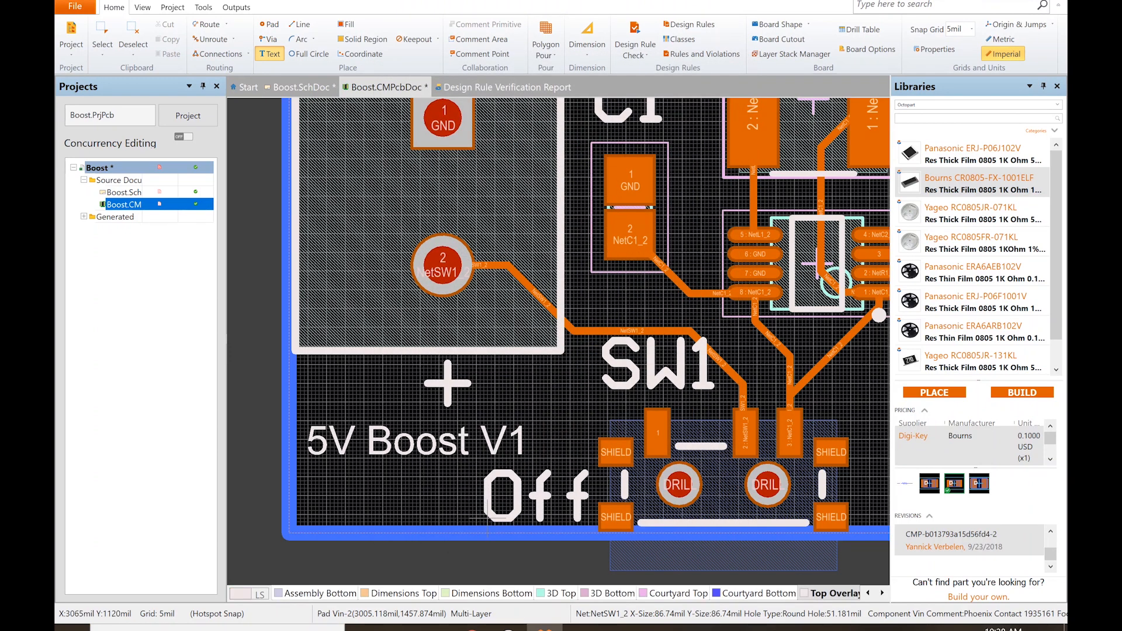
click(488, 519)
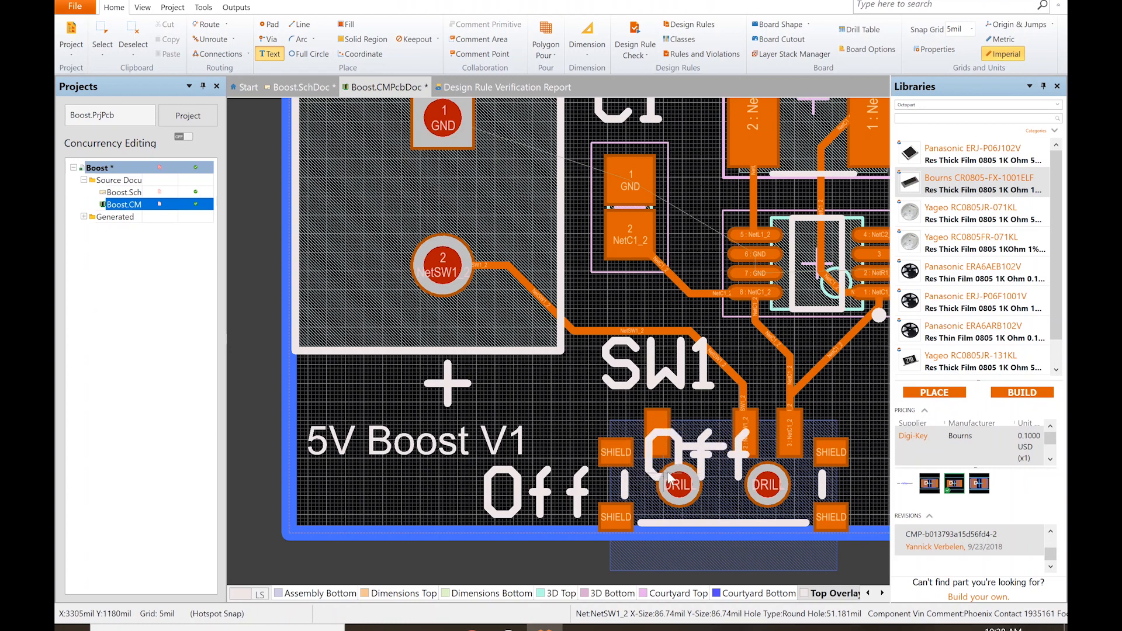
Change the next label's text to On, place it above and right of SW1, and end text placement
scroll(700, 474, right, 7)
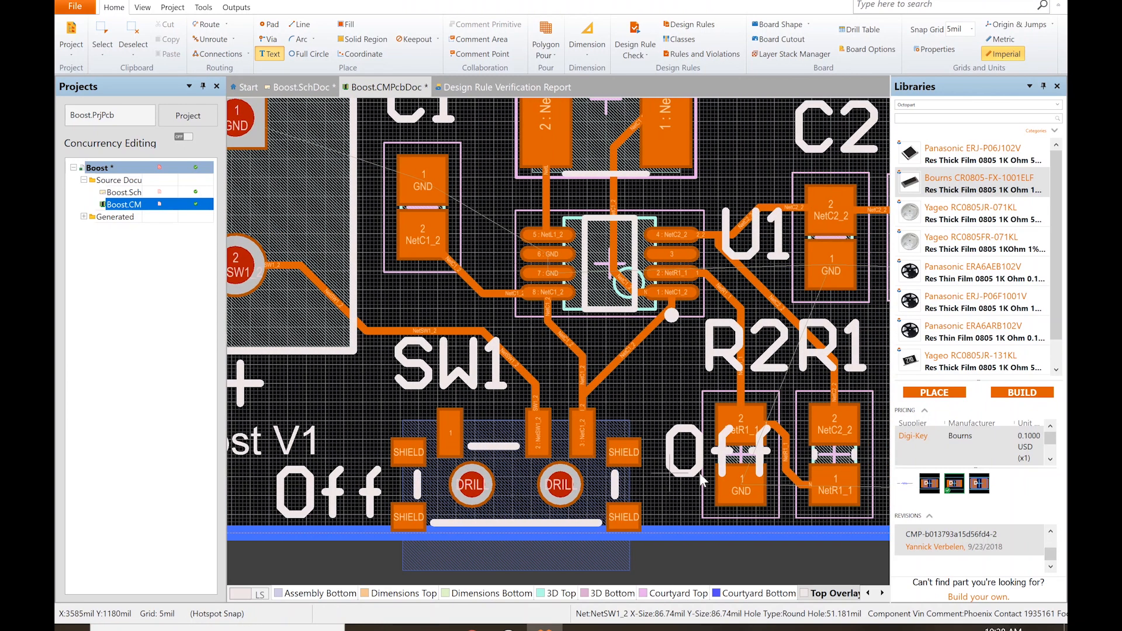
key(Tab)
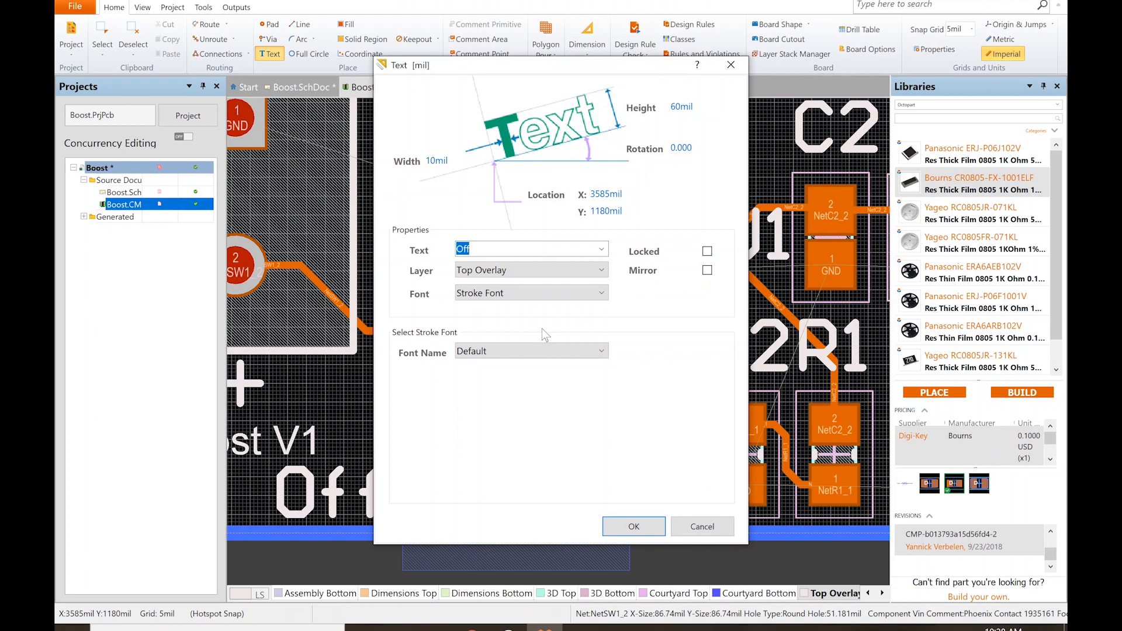
key(End)
key(BackSpace)
key(BackSpace)
text(n)
click(631, 526)
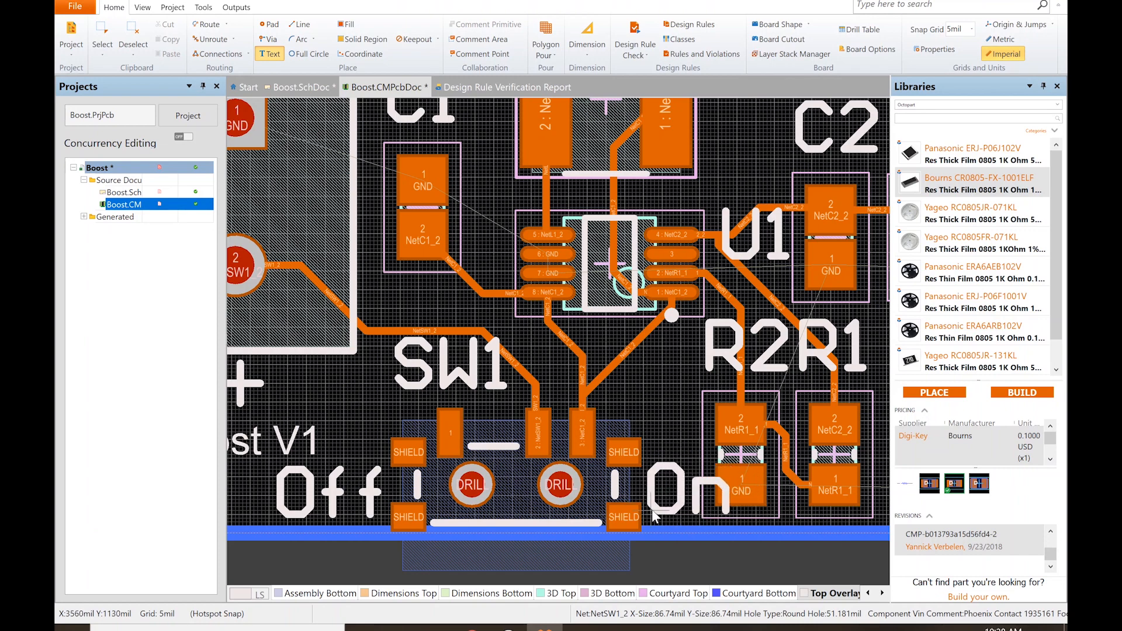
click(617, 410)
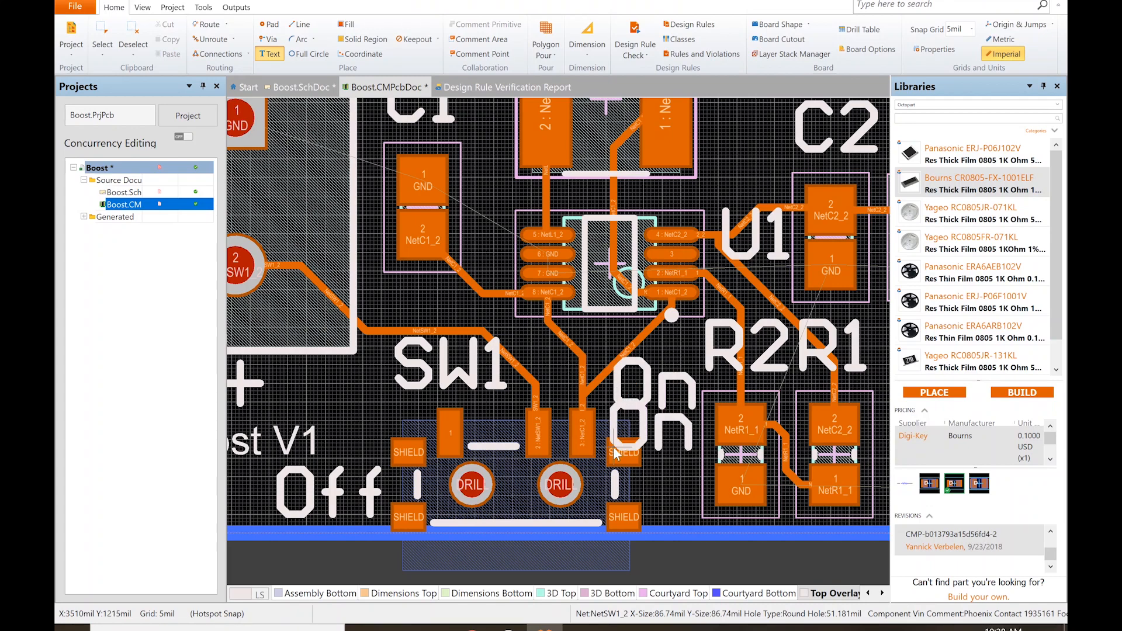
key(Escape)
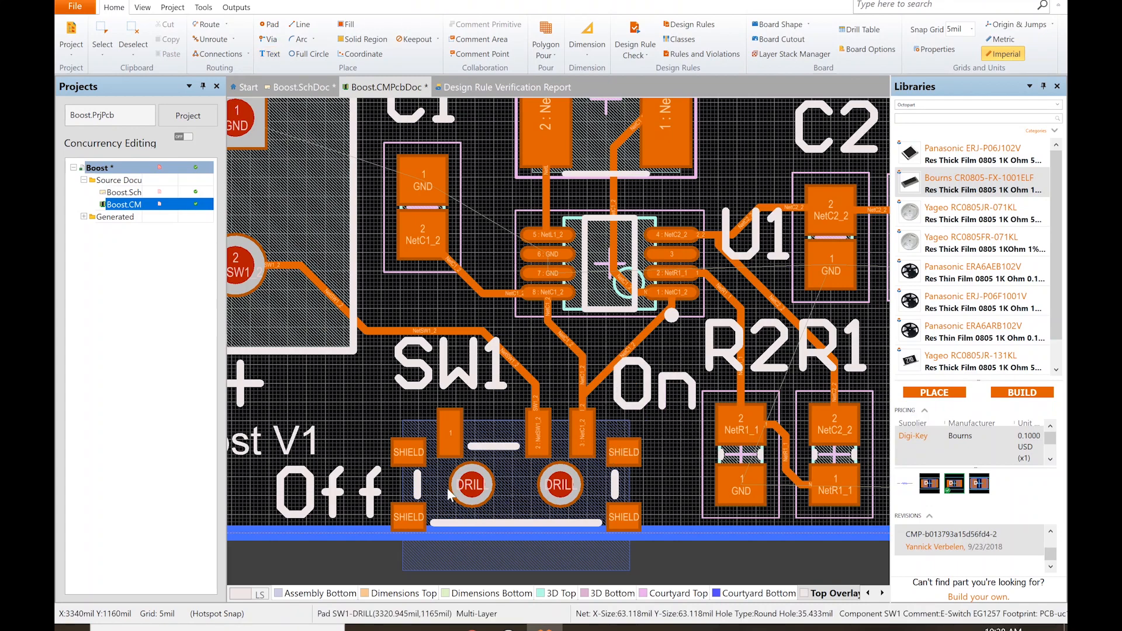
Move the Off label left beneath 5V Boost V1, and shift SW1 left by about the same distance along the board edge
right_drag(342, 493, 467, 485)
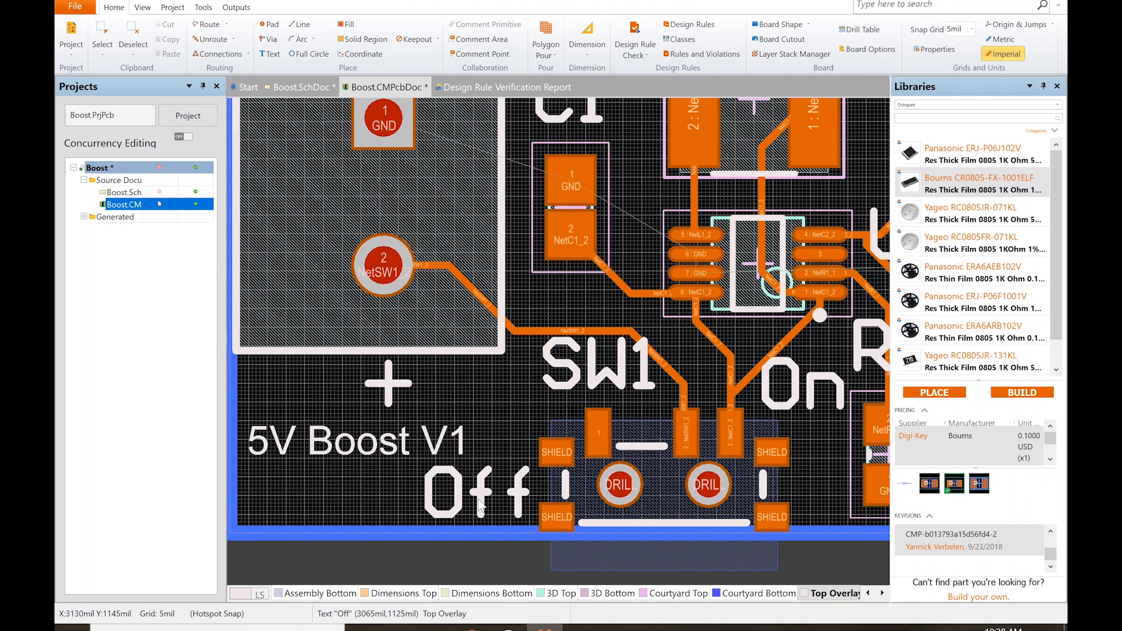
drag(480, 504, 431, 504)
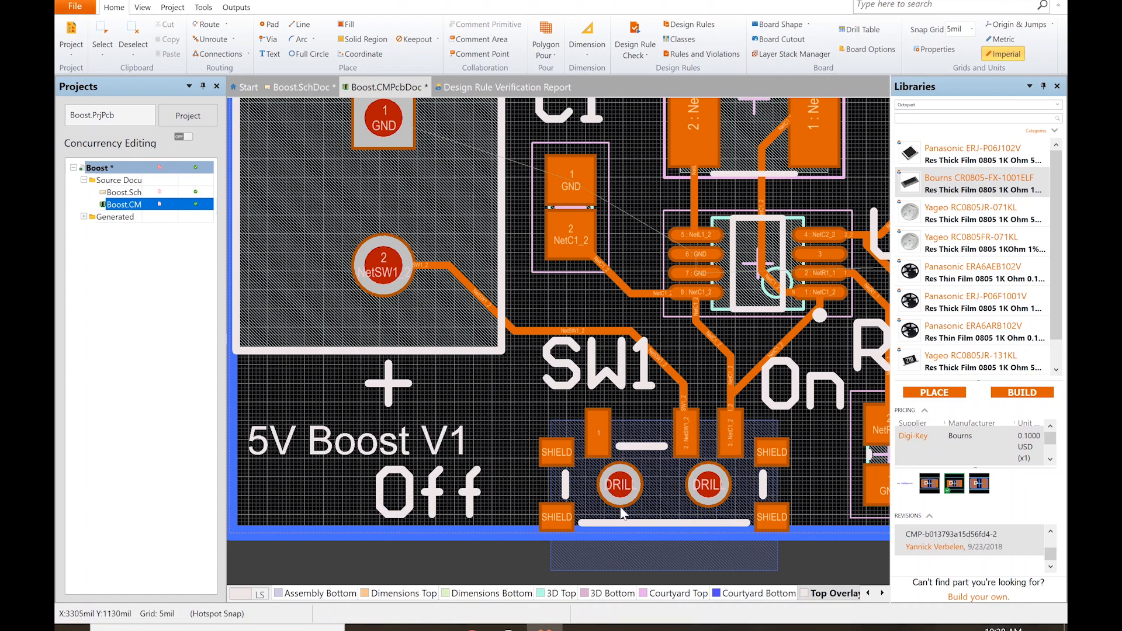
drag(663, 482, 615, 481)
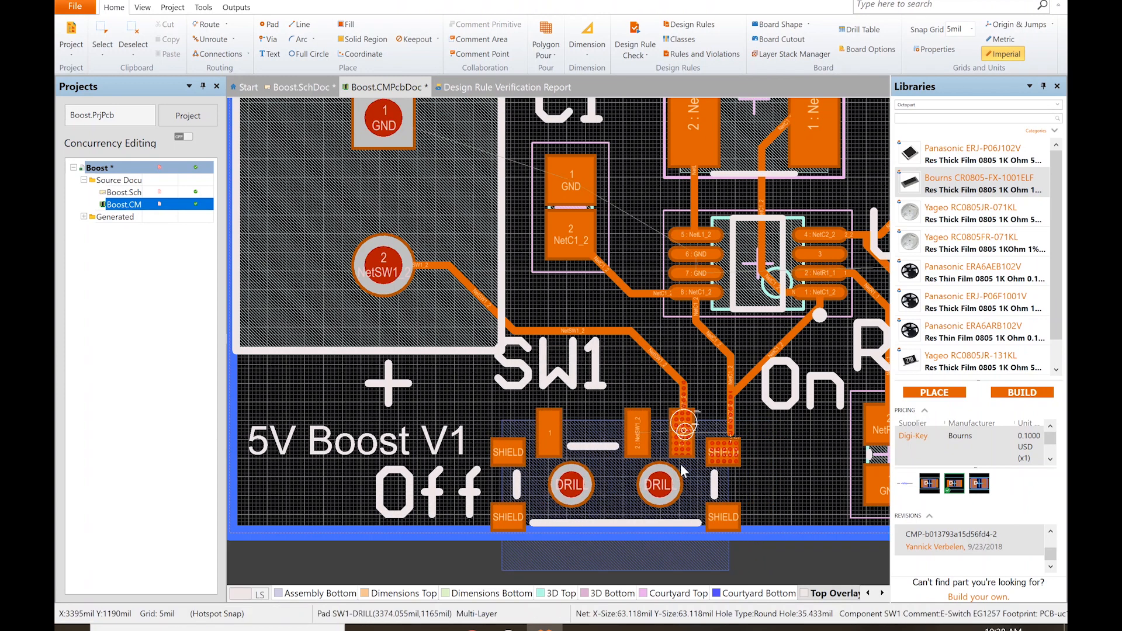
Move the On label down beside SW1's right shield pads, and nudge the 5V Boost V1 label slightly up from Off
drag(765, 406, 757, 509)
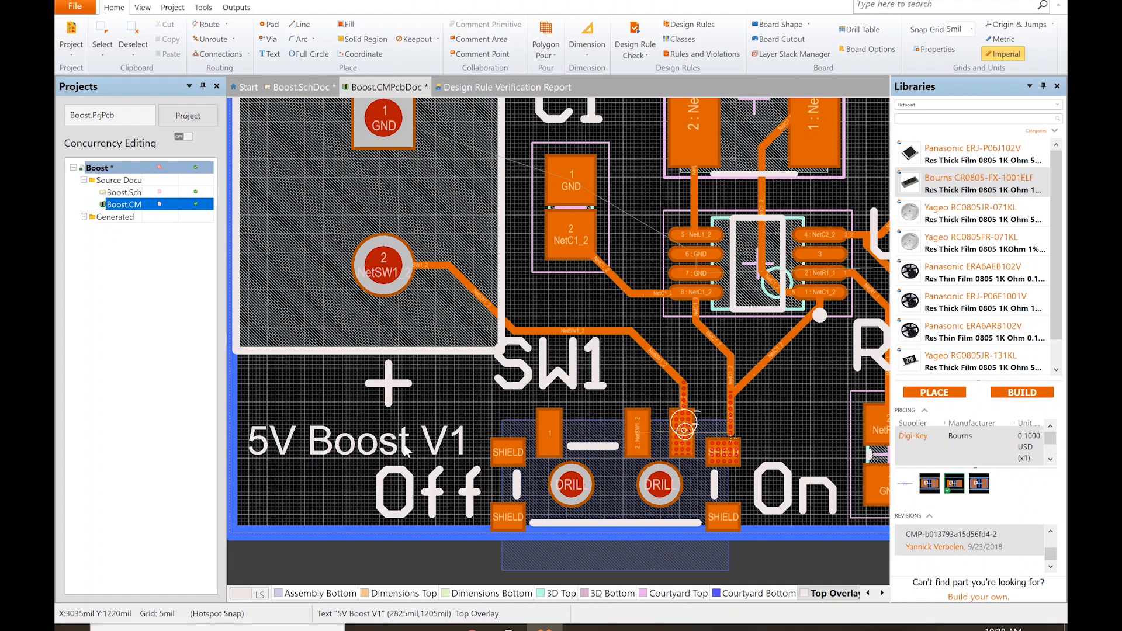
drag(251, 449, 249, 440)
drag(382, 510, 380, 511)
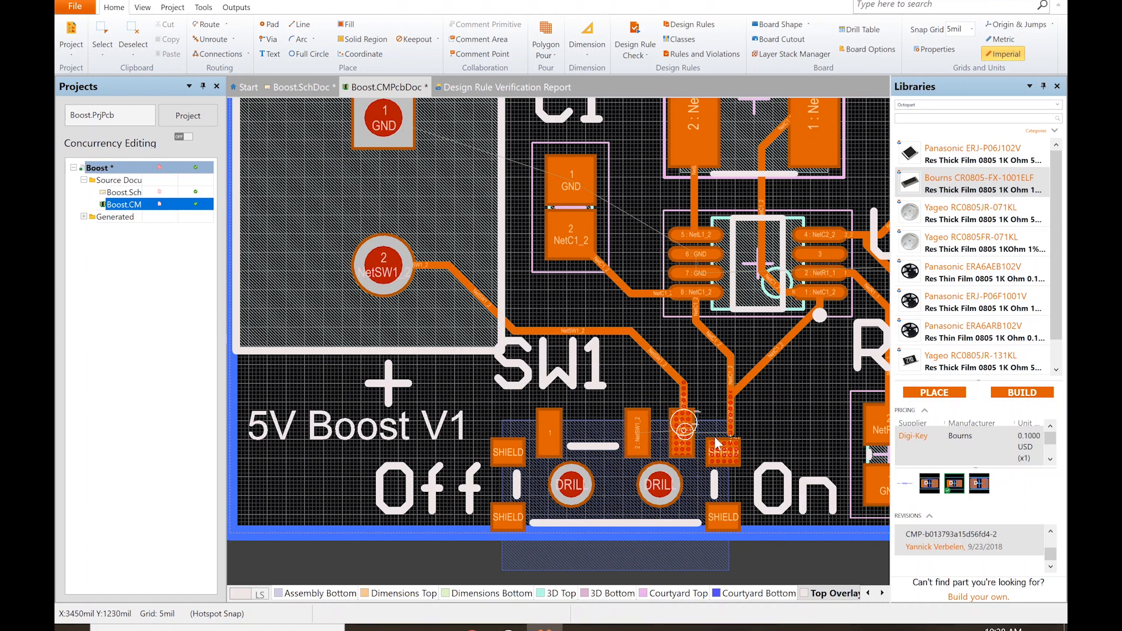
Reroute NetSW1_2 from pad 2 of SW1 up to the existing horizontal NetSW1_2 track, and end routing
ctrl+scroll(716, 443, up, 3)
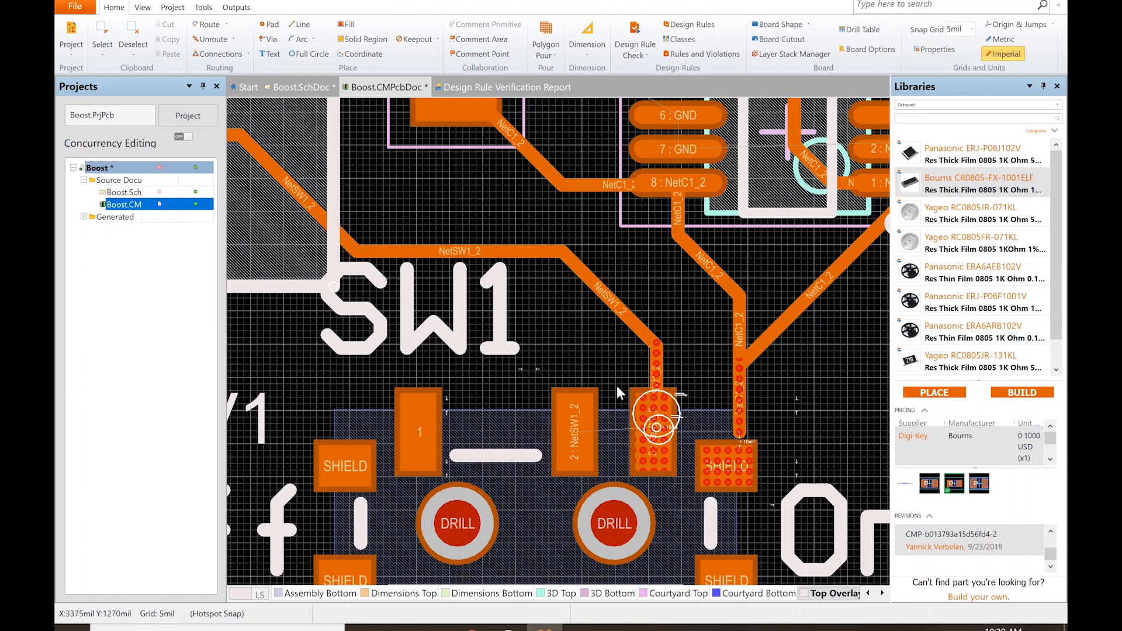
key(ctrl+w)
click(574, 433)
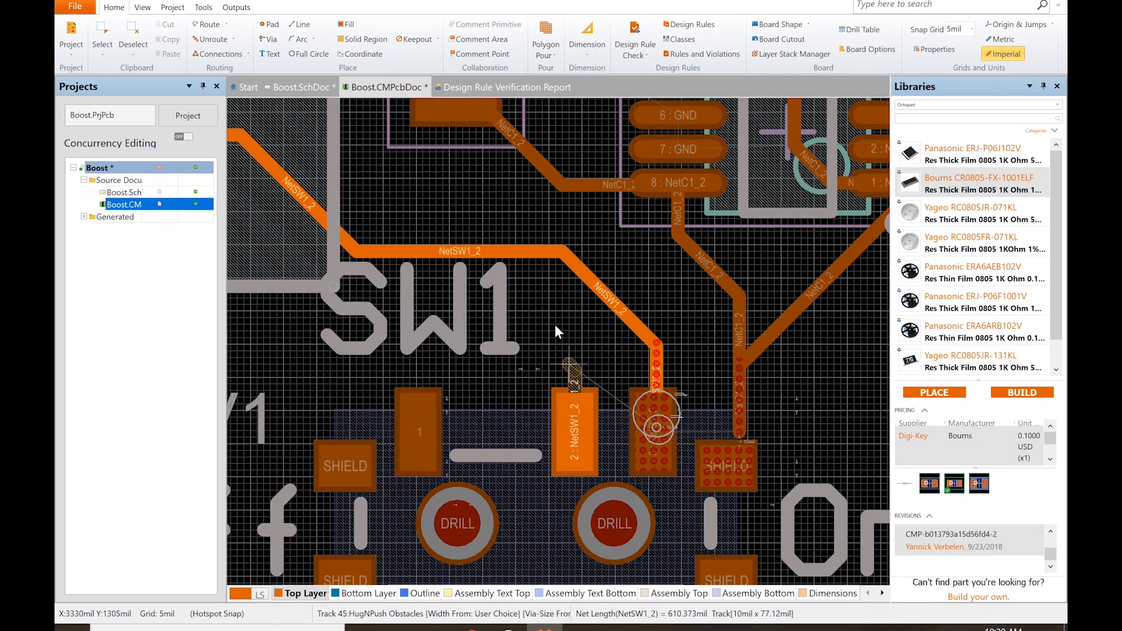
click(508, 256)
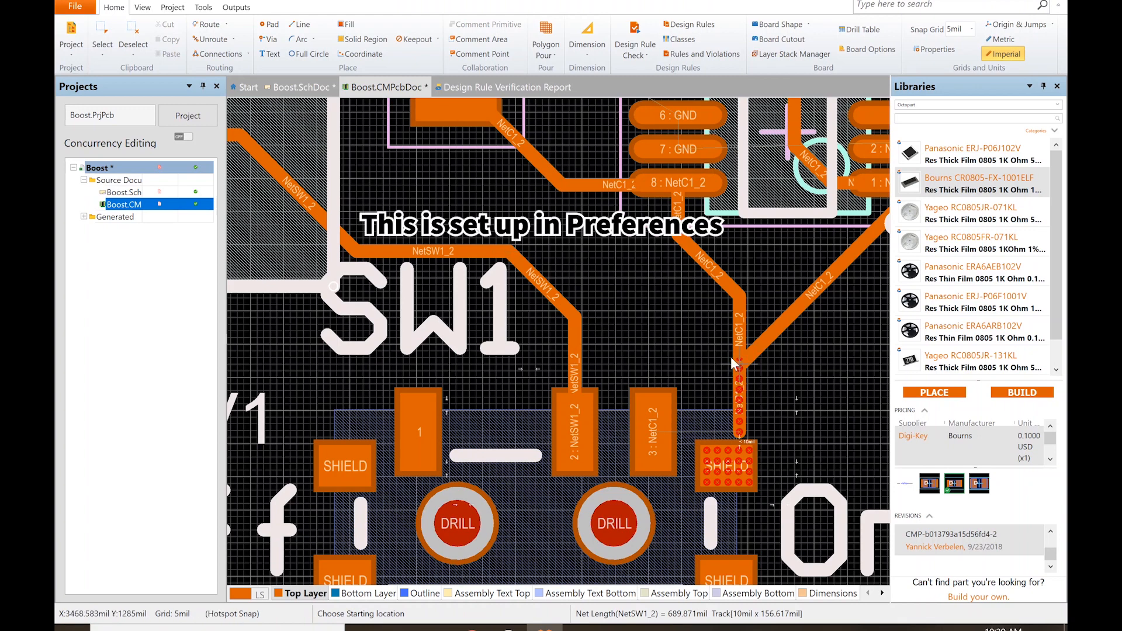
right_click(691, 358)
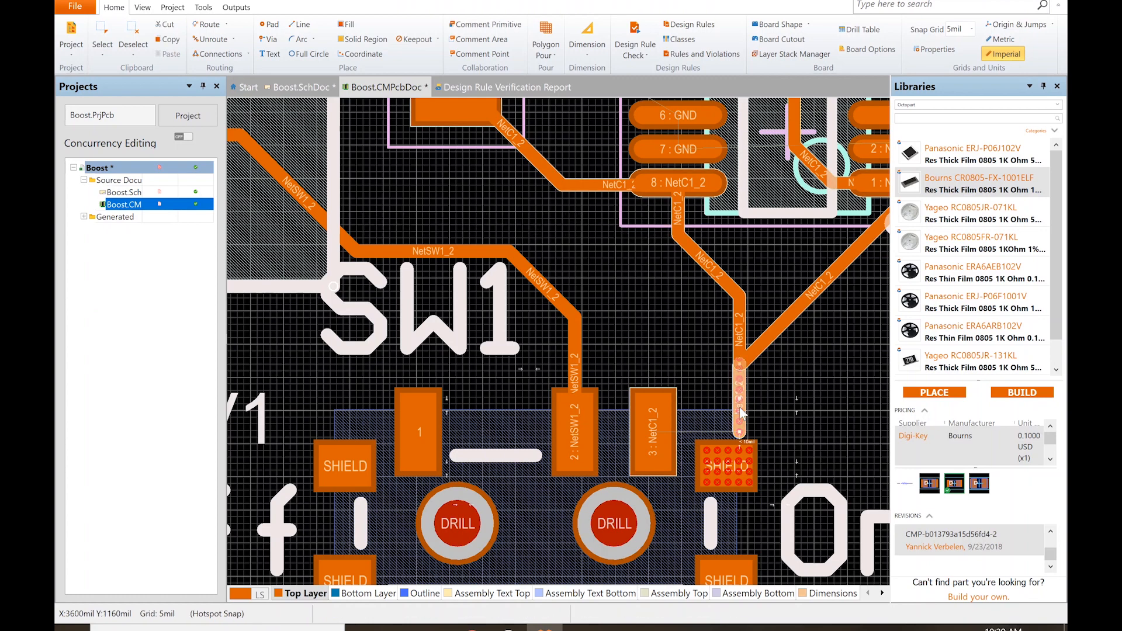
Delete the vertical NetC1_2 segments above SW1's right shield pad and the diagonal segment leading from U1 pin 8
key(Delete)
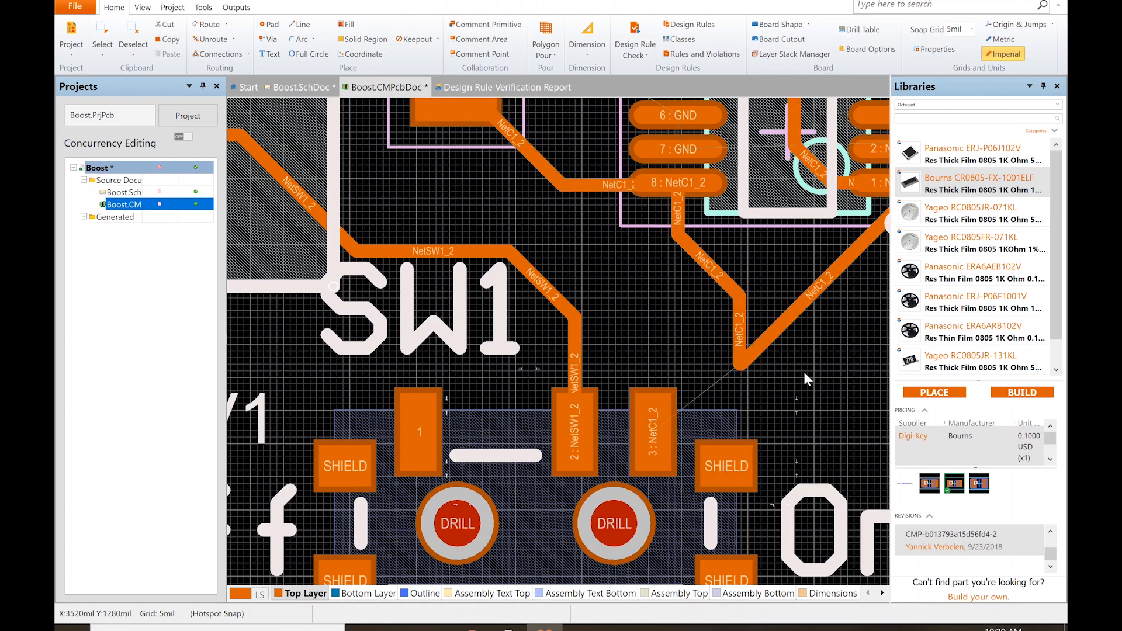
click(744, 345)
key(Delete)
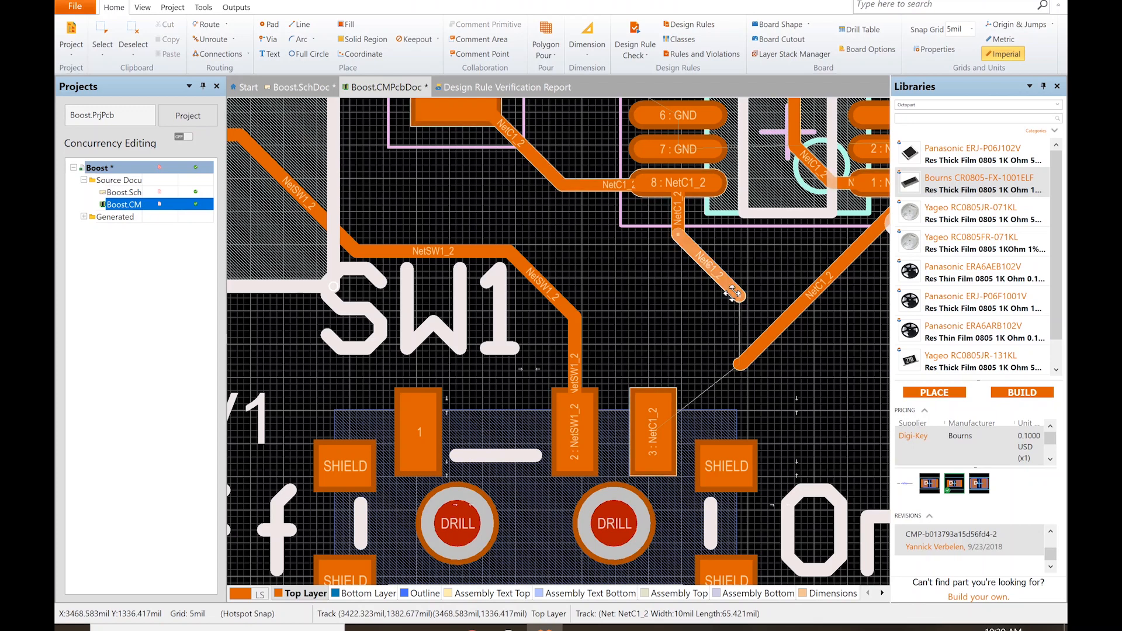
click(735, 299)
key(Delete)
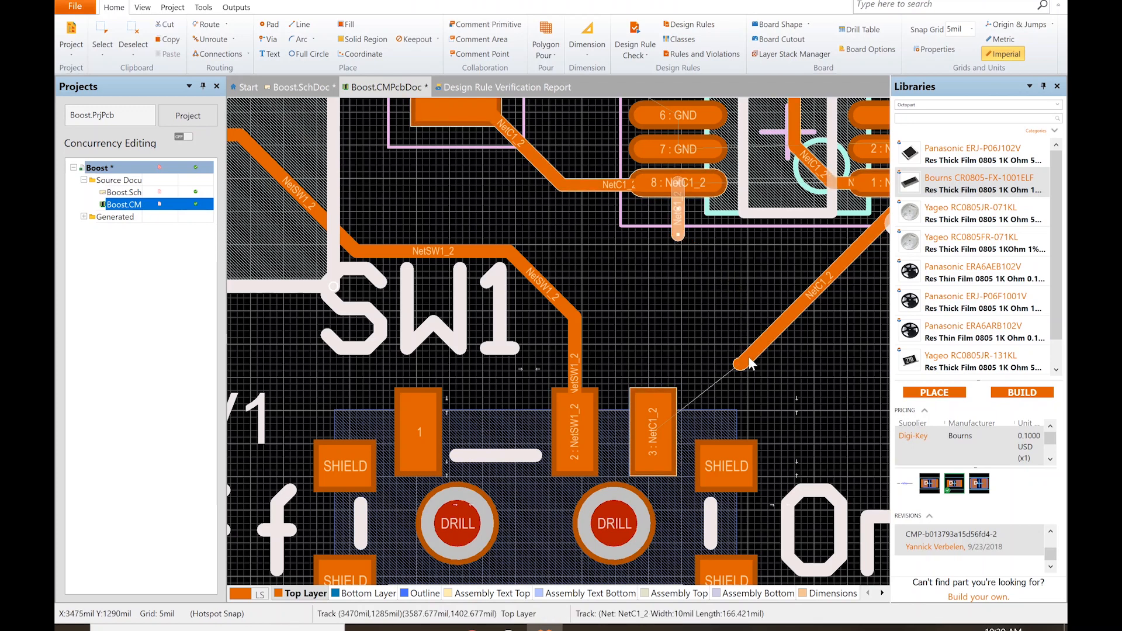
Route NetC1_2 from pad 3 of SW1 to the loose diagonal track and to the stub below U1 pin 8, and end routing
key(ctrl+w)
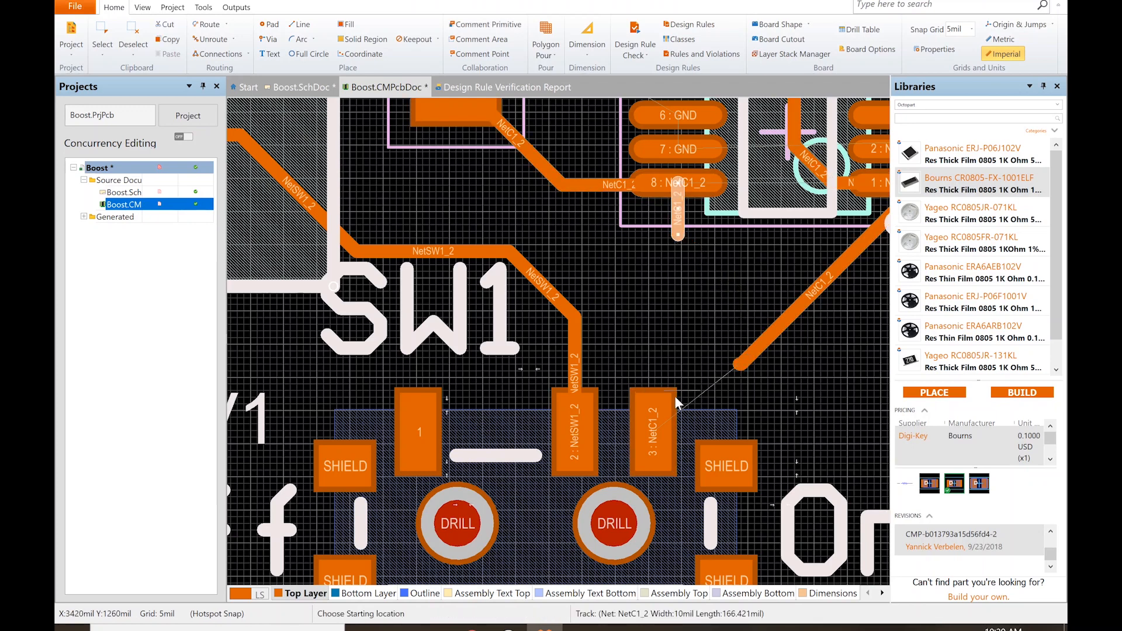
click(655, 427)
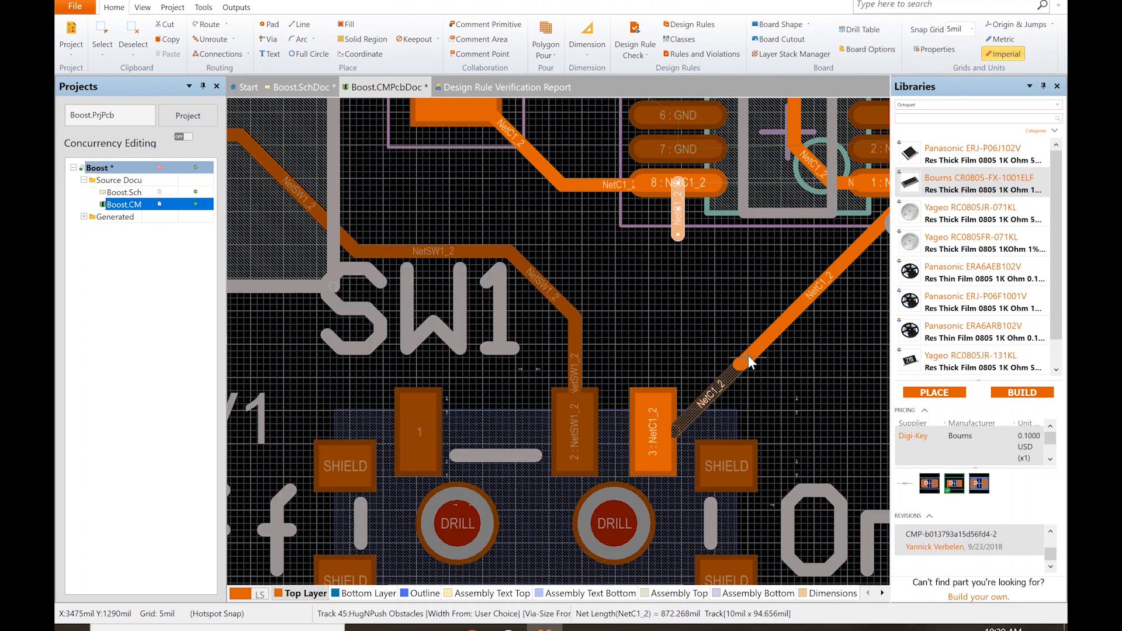
click(749, 356)
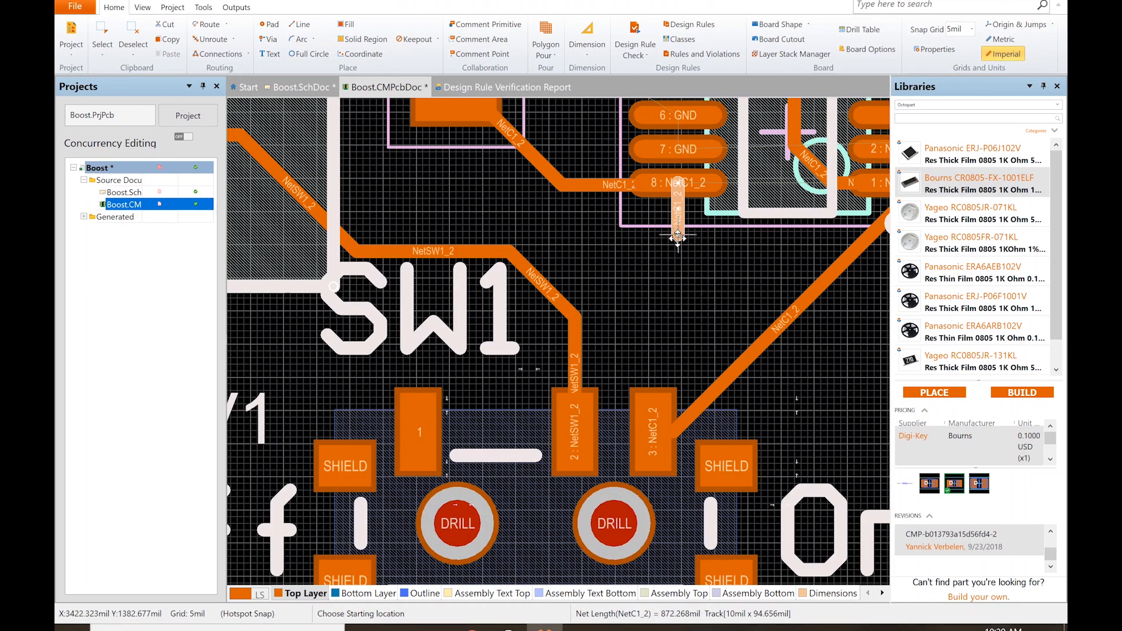
click(654, 423)
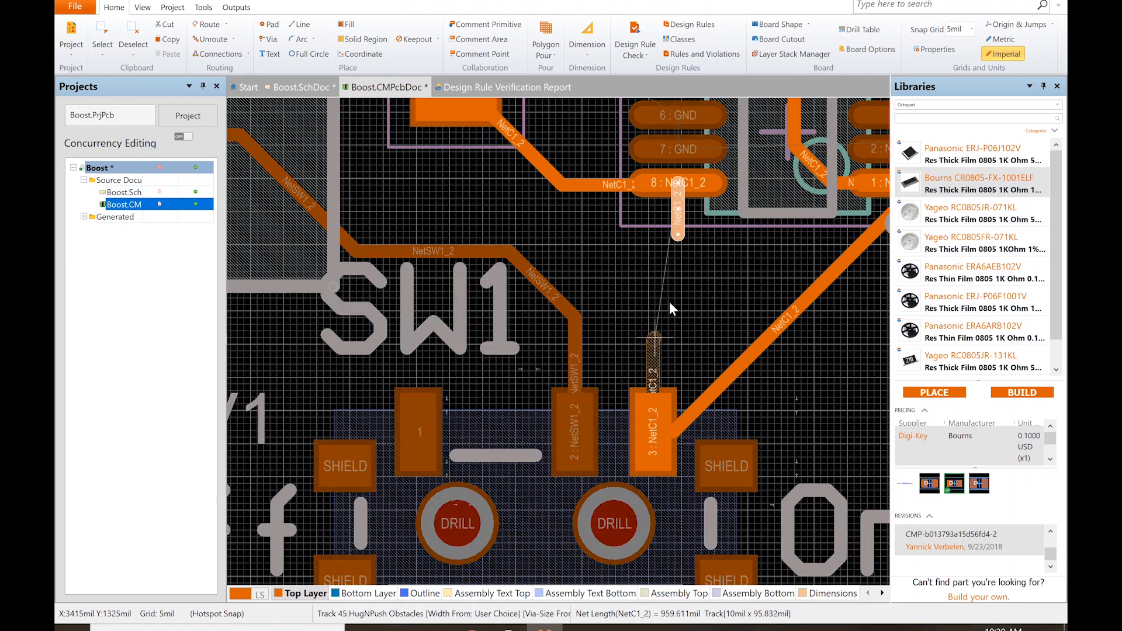
click(679, 238)
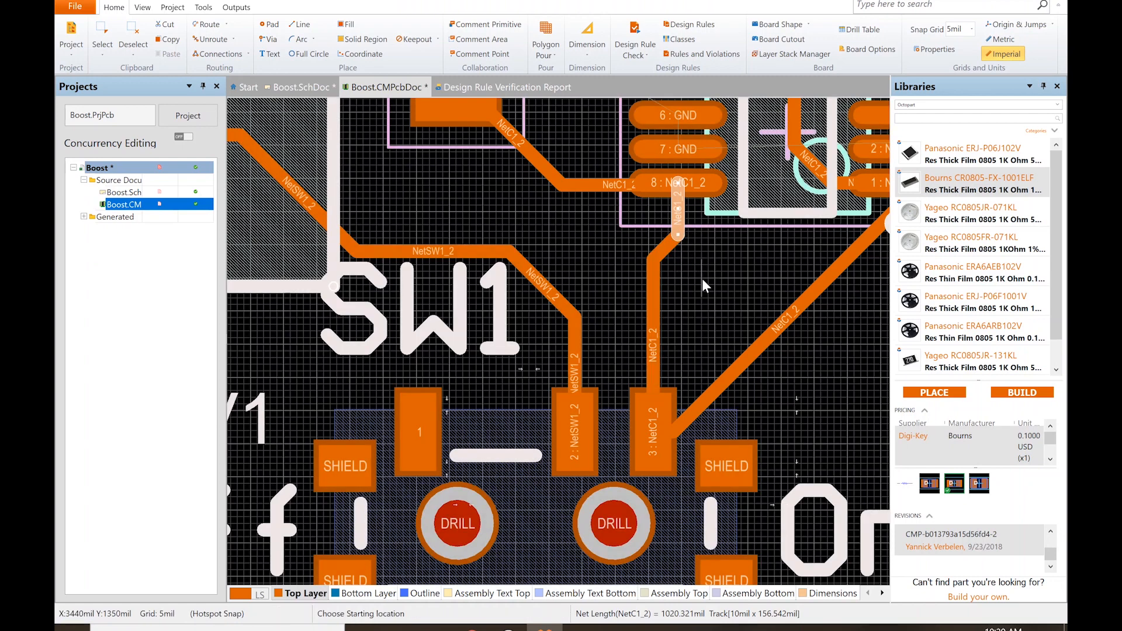
key(Escape)
click(721, 294)
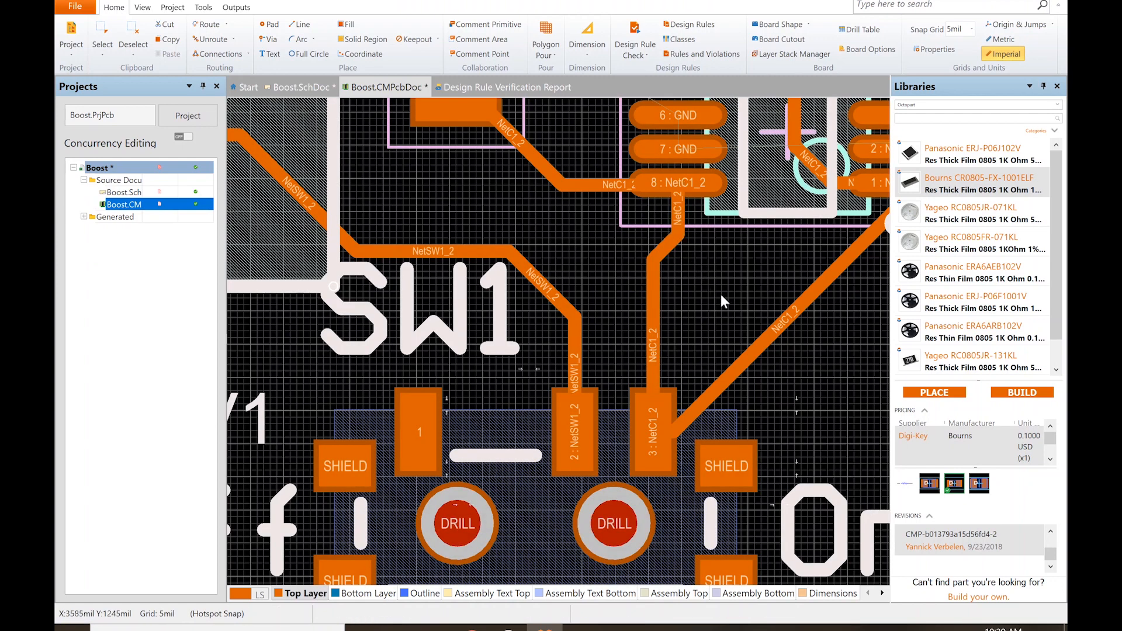
Repour all copper polygons on the board, and nudge the Off label slightly away from SW1
ctrl+scroll(722, 295, down, 3)
ctrl+scroll(726, 302, down, 5)
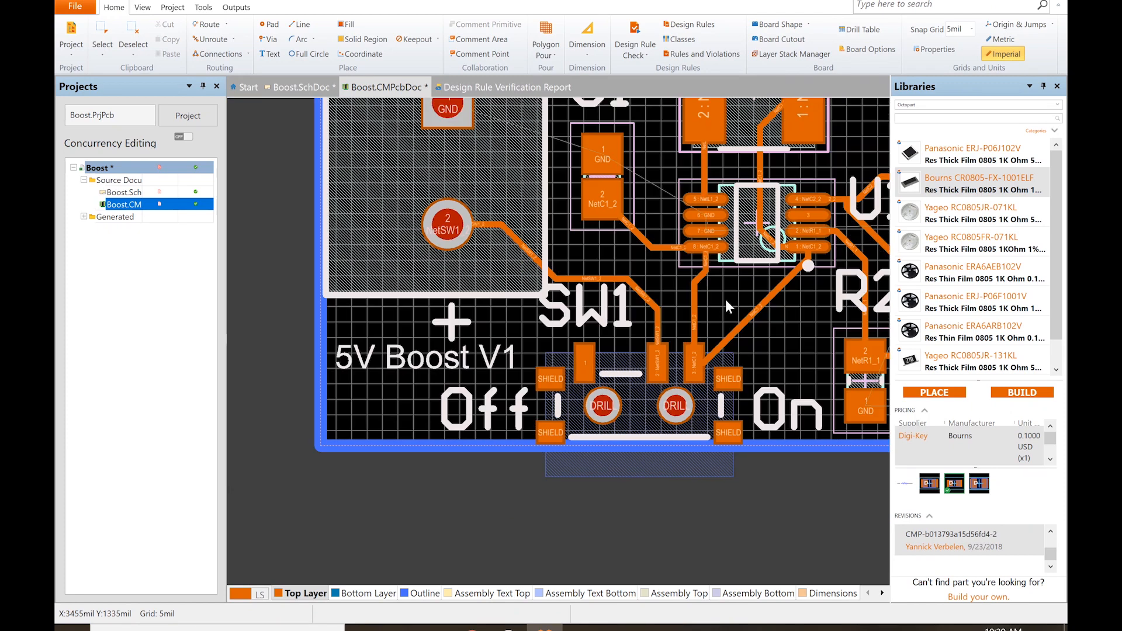
shift+scroll(727, 307, down, 2)
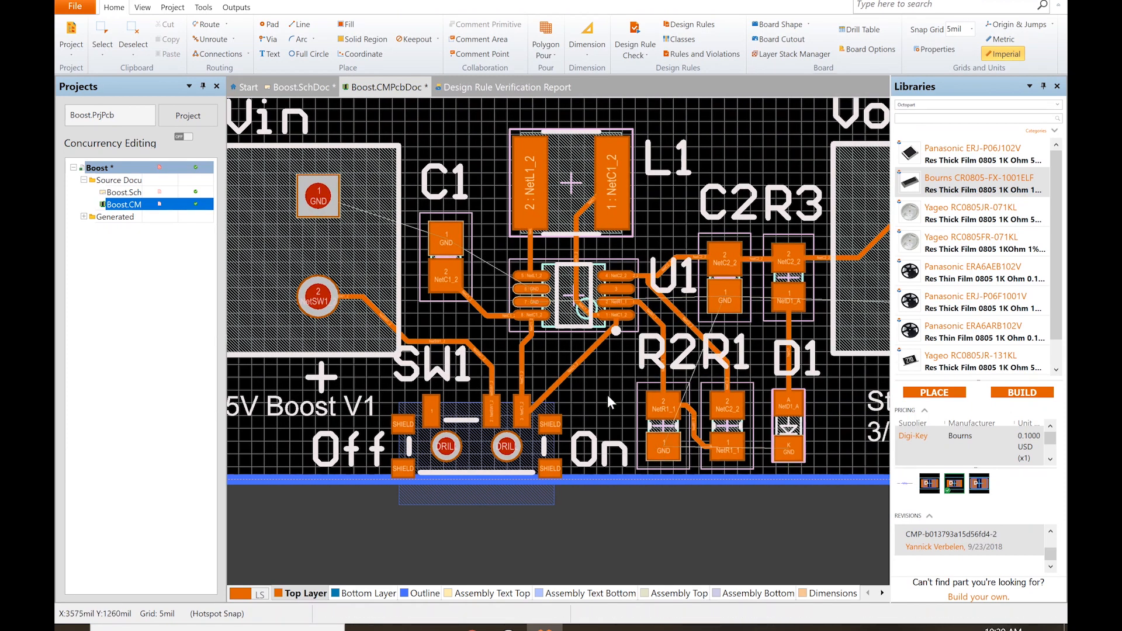
click(545, 55)
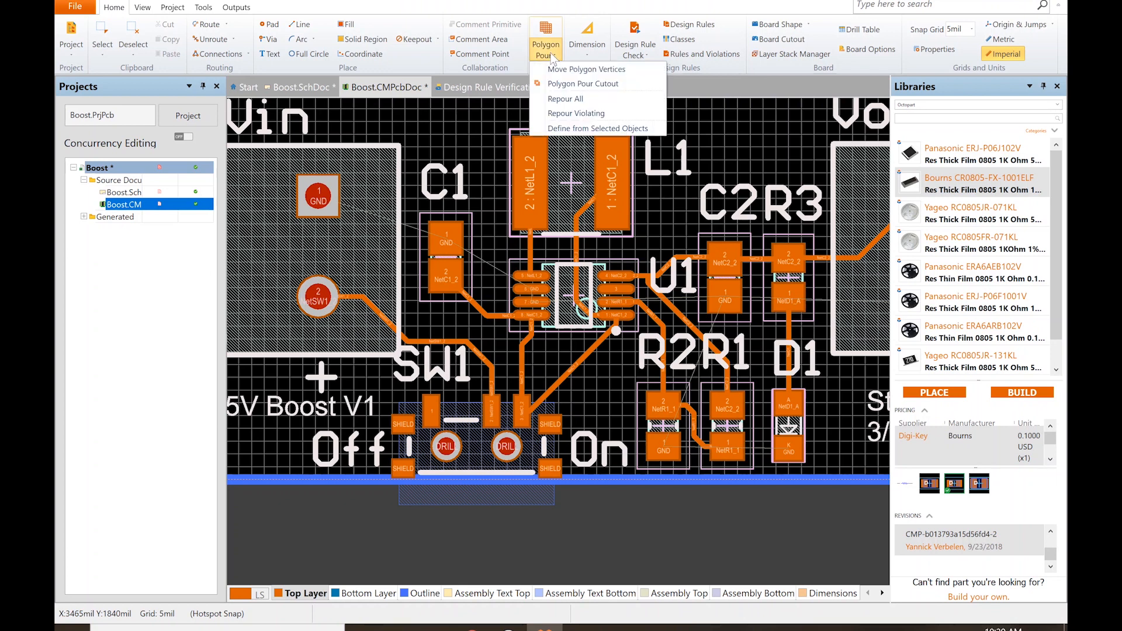
click(575, 99)
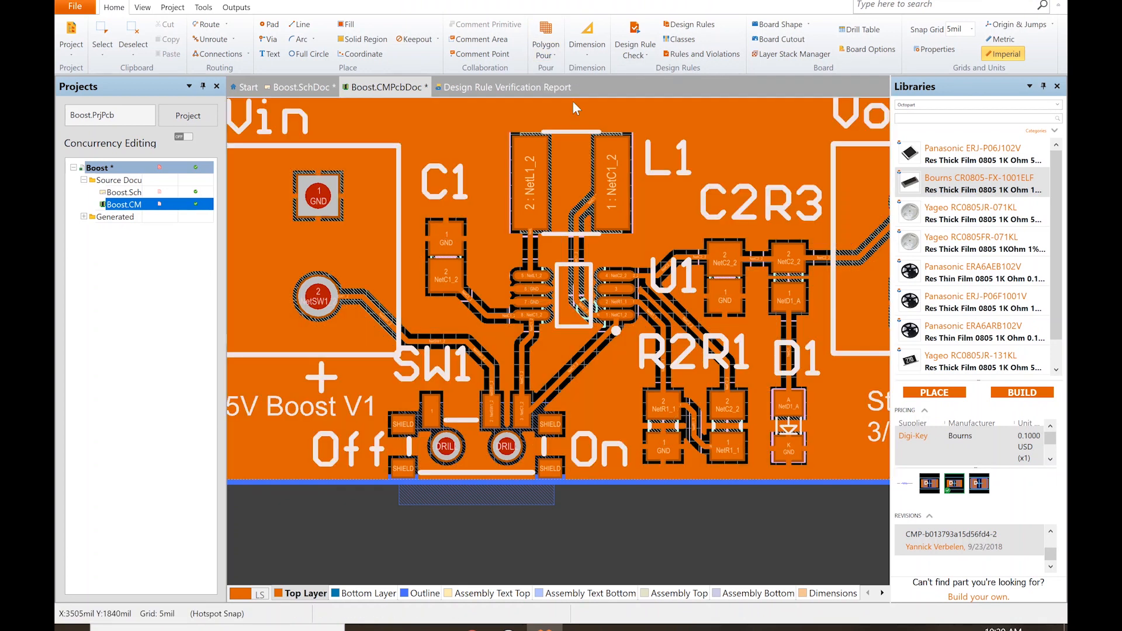
ctrl+scroll(541, 419, down, 3)
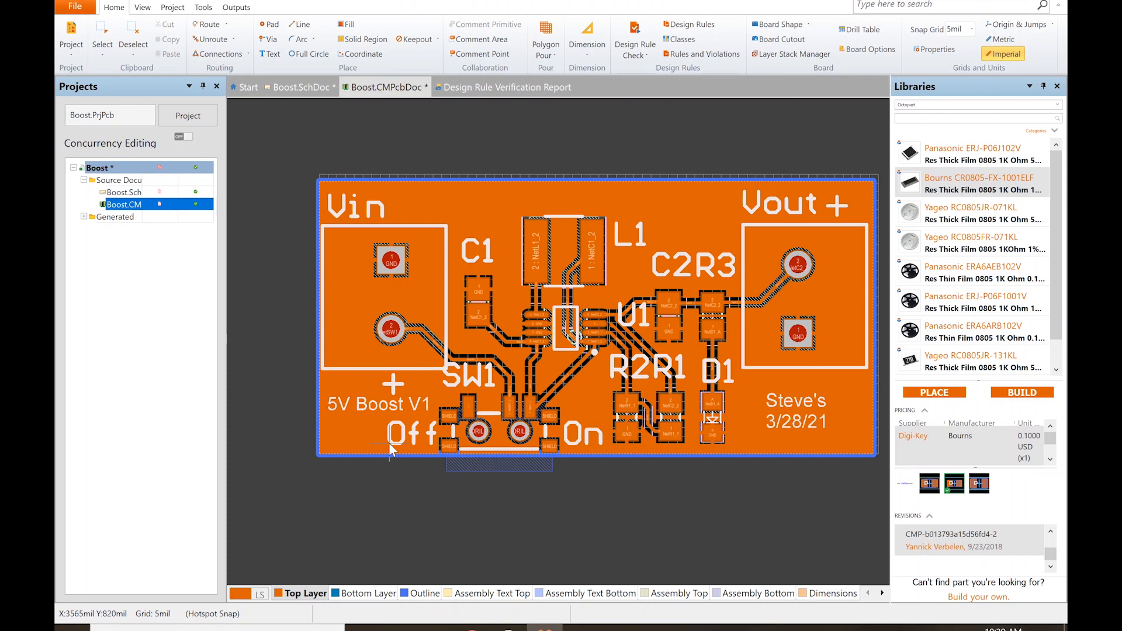
drag(389, 444, 388, 444)
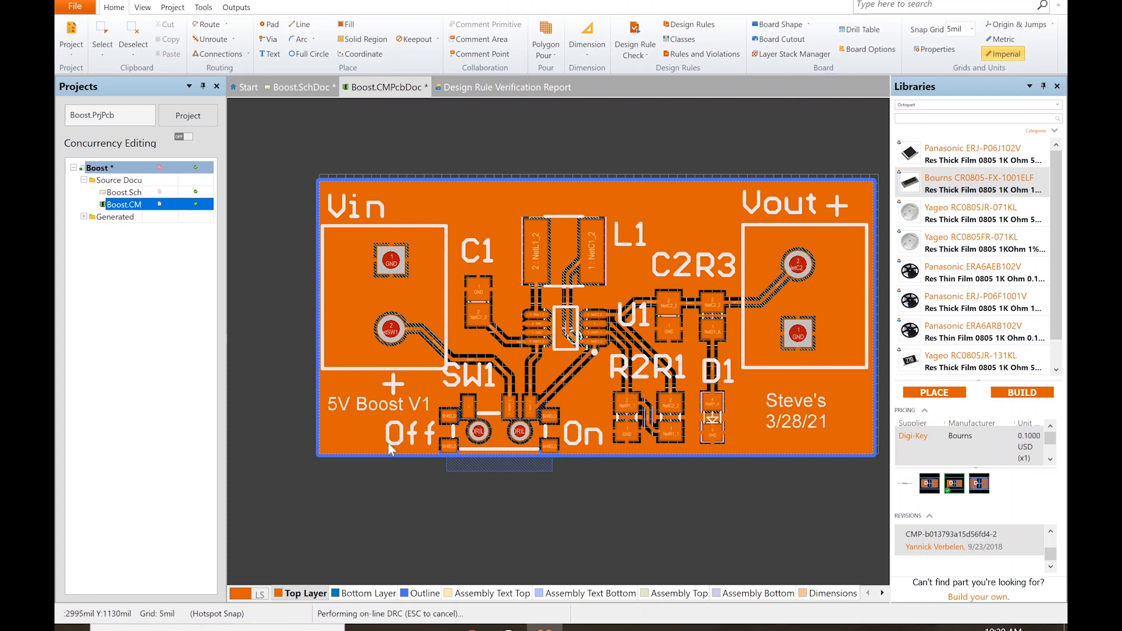
Inspect the board in 3D from a tilted front angle, and return to the 2D layout
key(3)
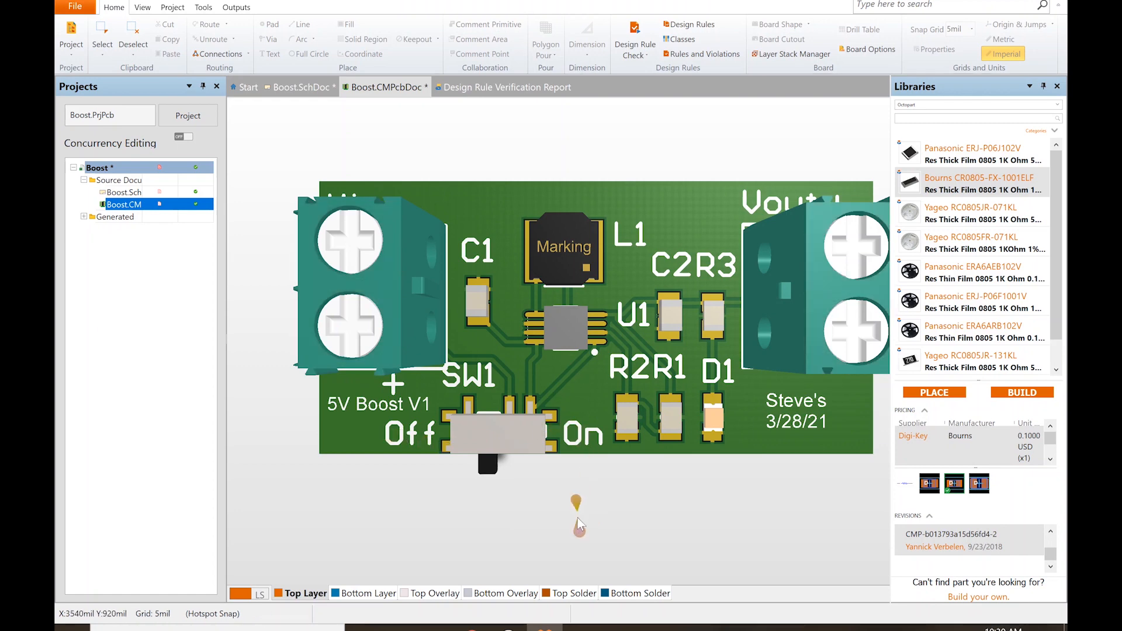
shift+right_drag(577, 518, 597, 438)
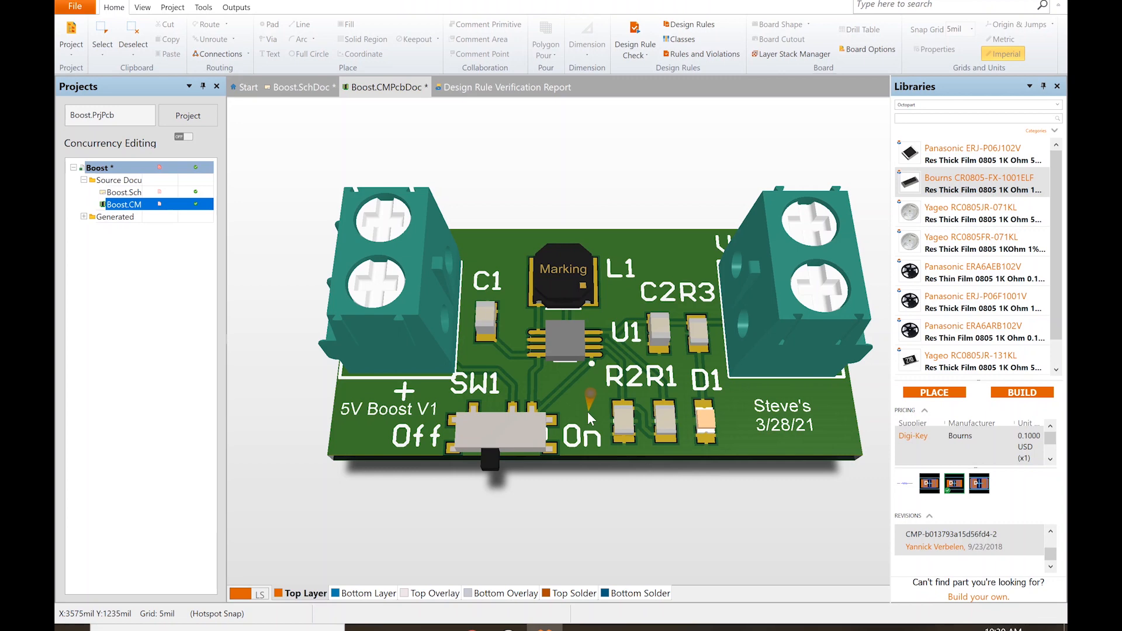
key(2)
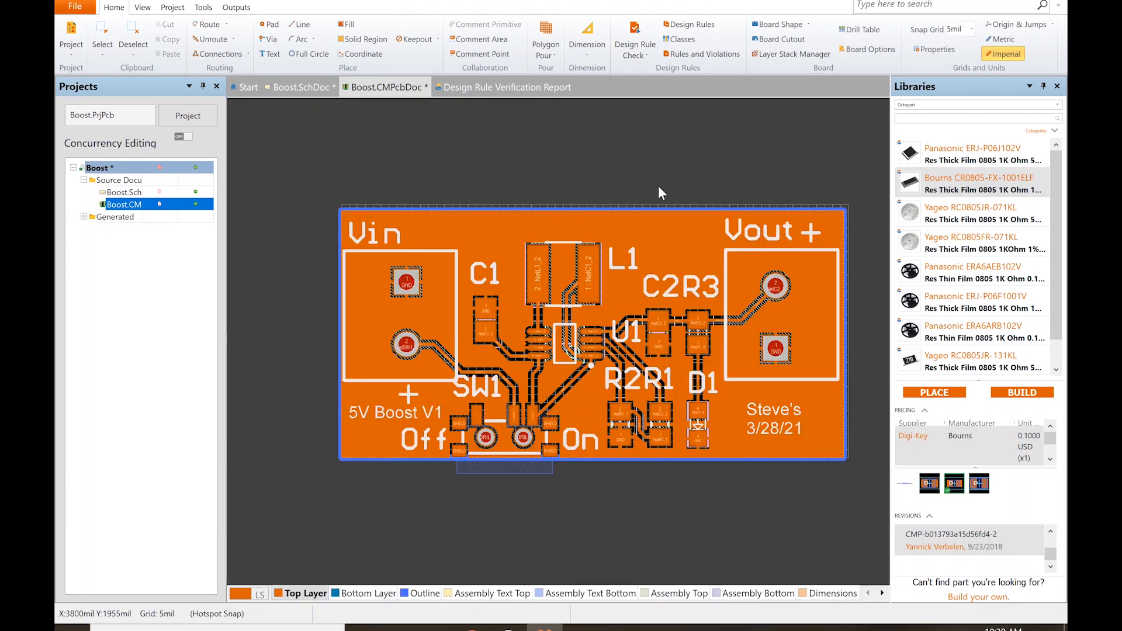
Run the design rule check, dismiss the messages list, and review the rule violations summary in the verification report
click(636, 31)
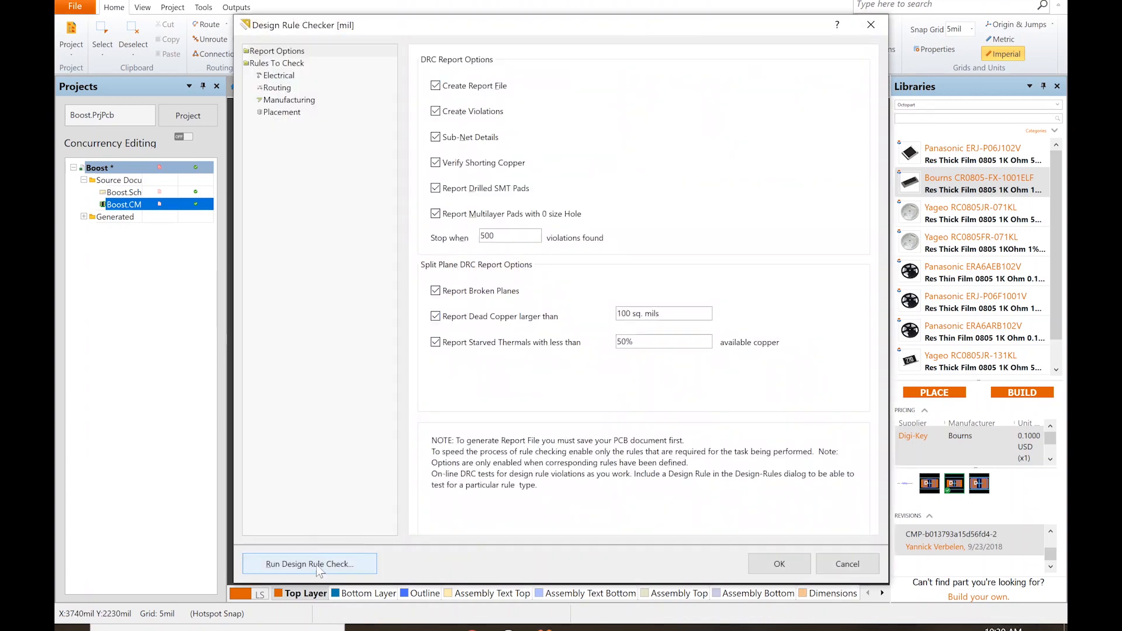
click(316, 563)
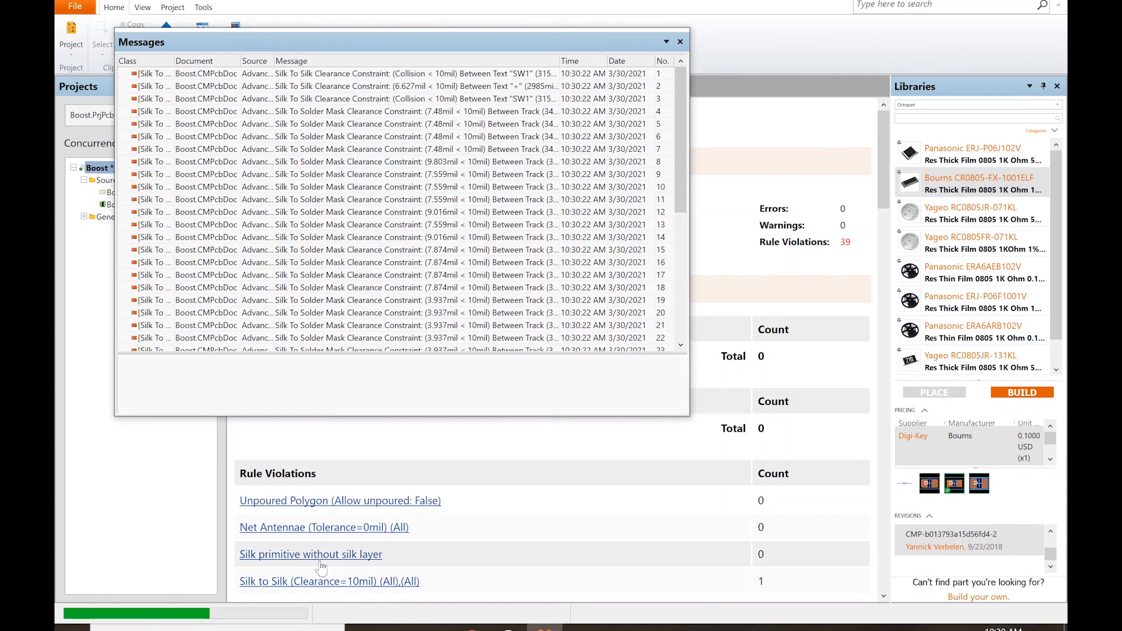
click(680, 42)
scroll(637, 237, down, 4)
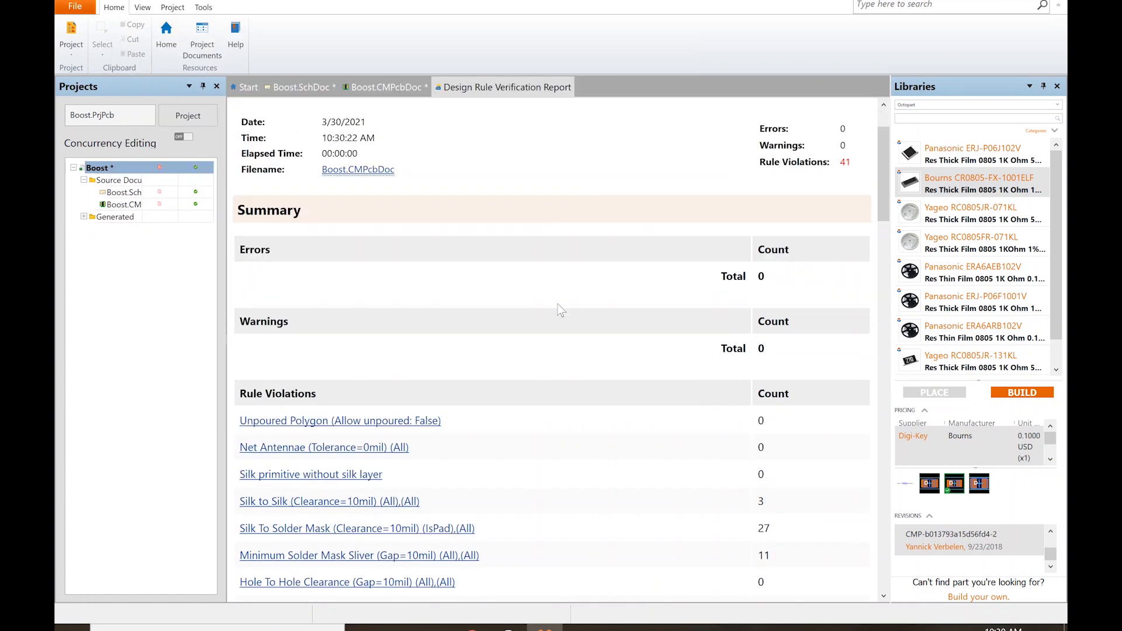
scroll(553, 301, up, 3)
scroll(554, 387, down, 1)
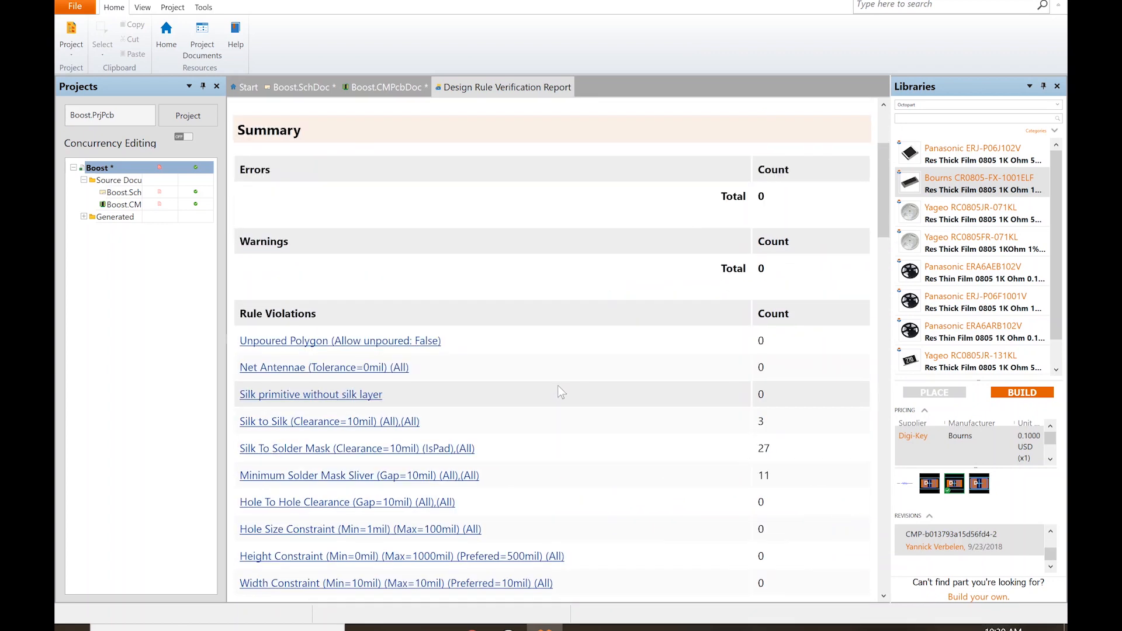
scroll(542, 387, down, 1)
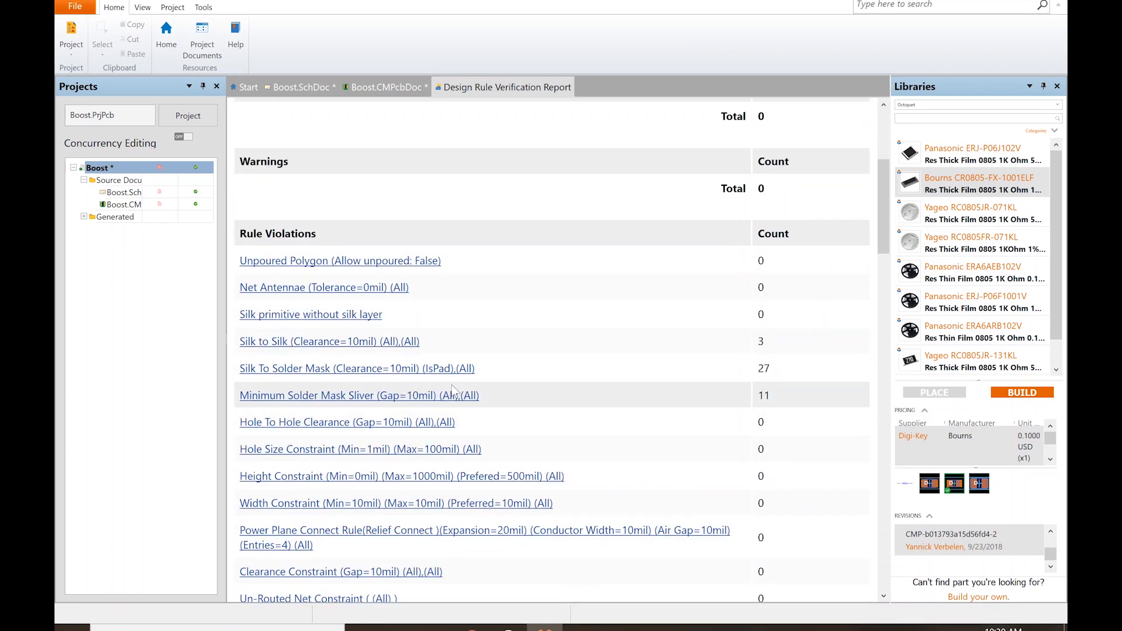
scroll(455, 403, down, 1)
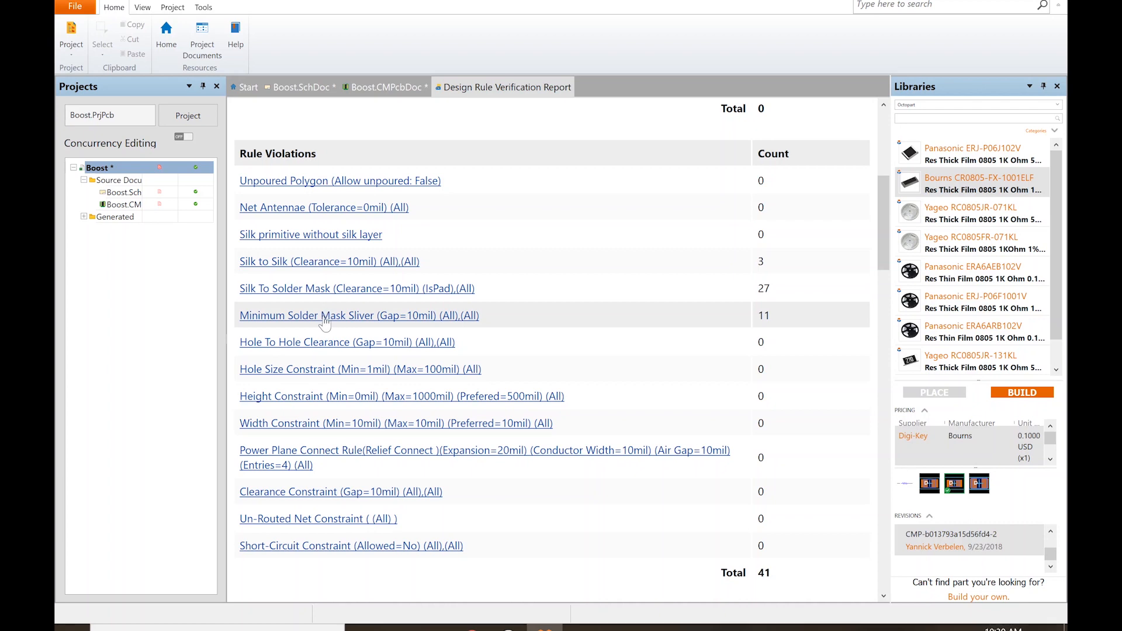
scroll(538, 297, up, 5)
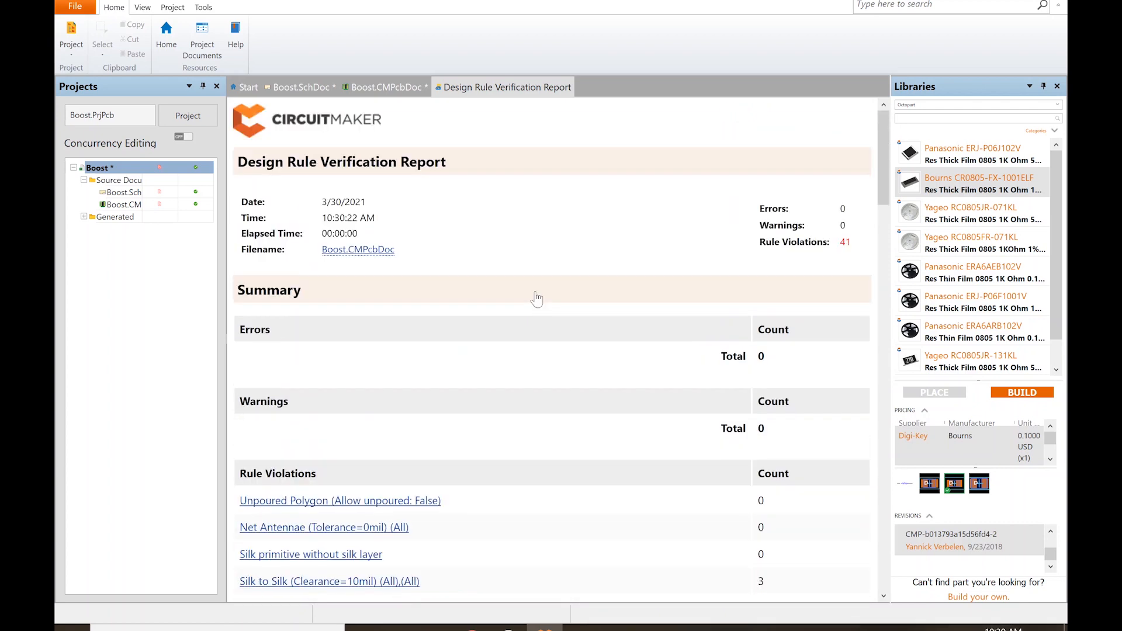
Return to the Boost.CMPcbDoc layout, view the board in 3D from above, and switch back to 2D
click(392, 88)
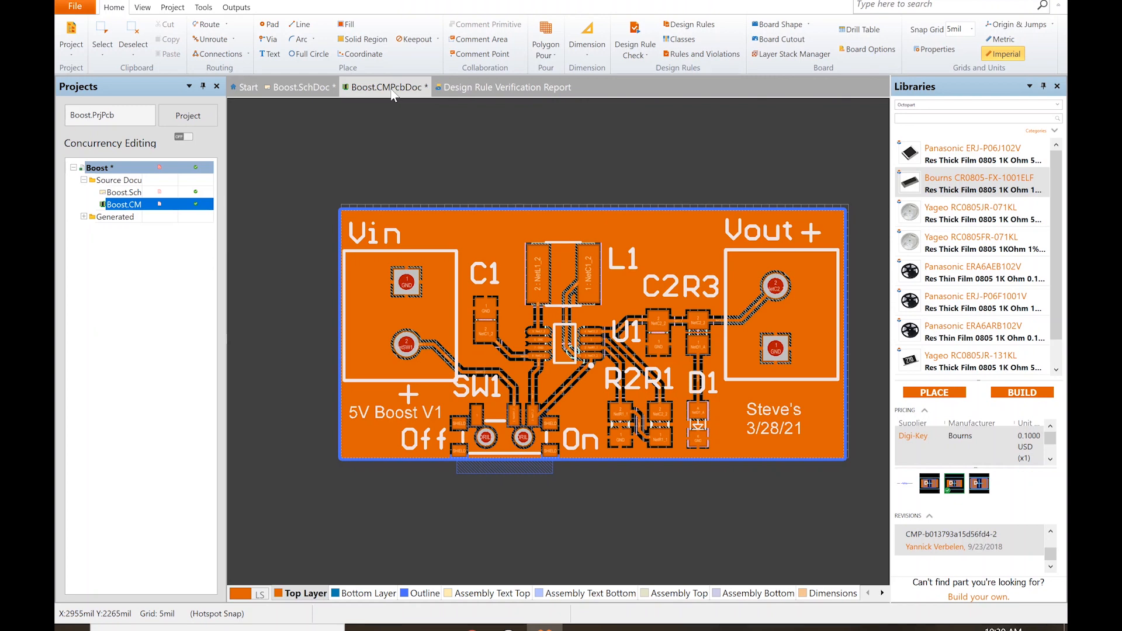
key(3)
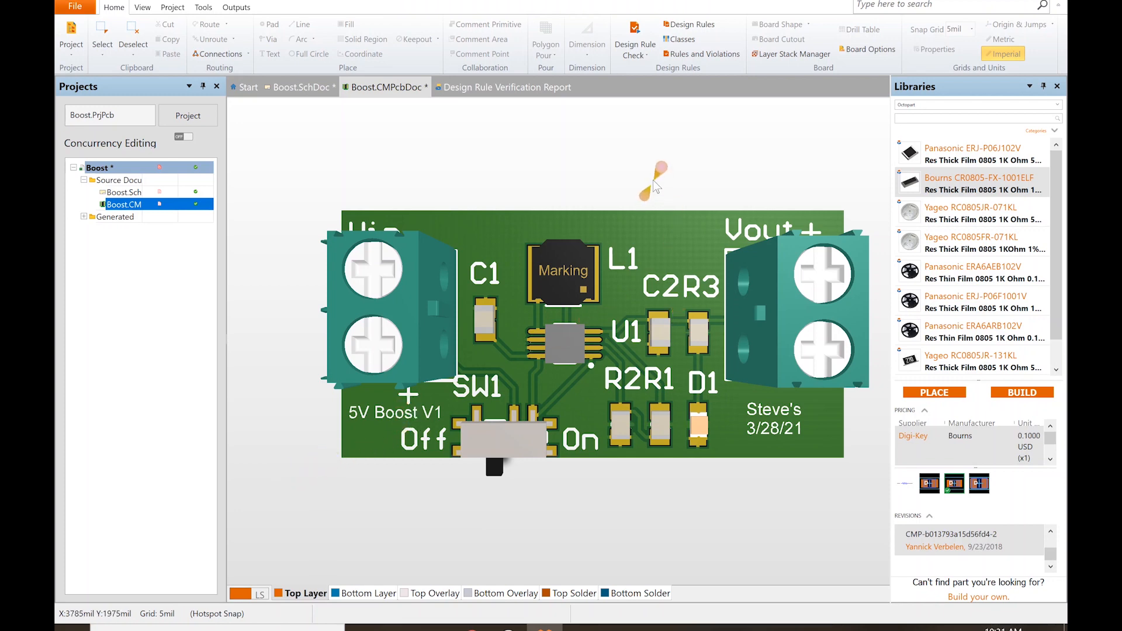
key(2)
key(2)
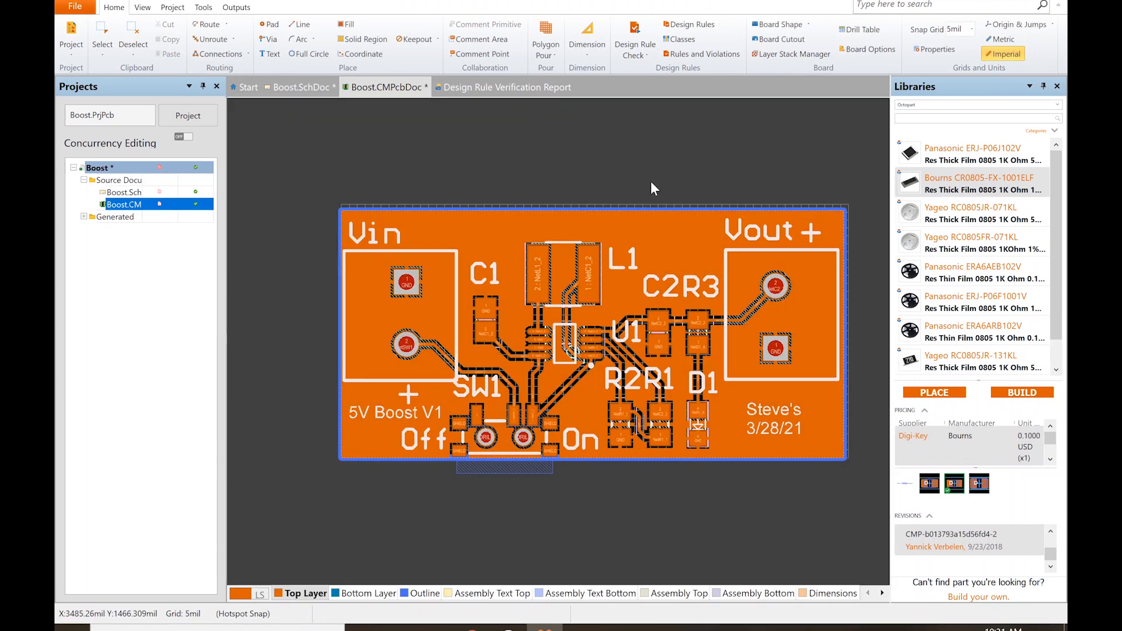